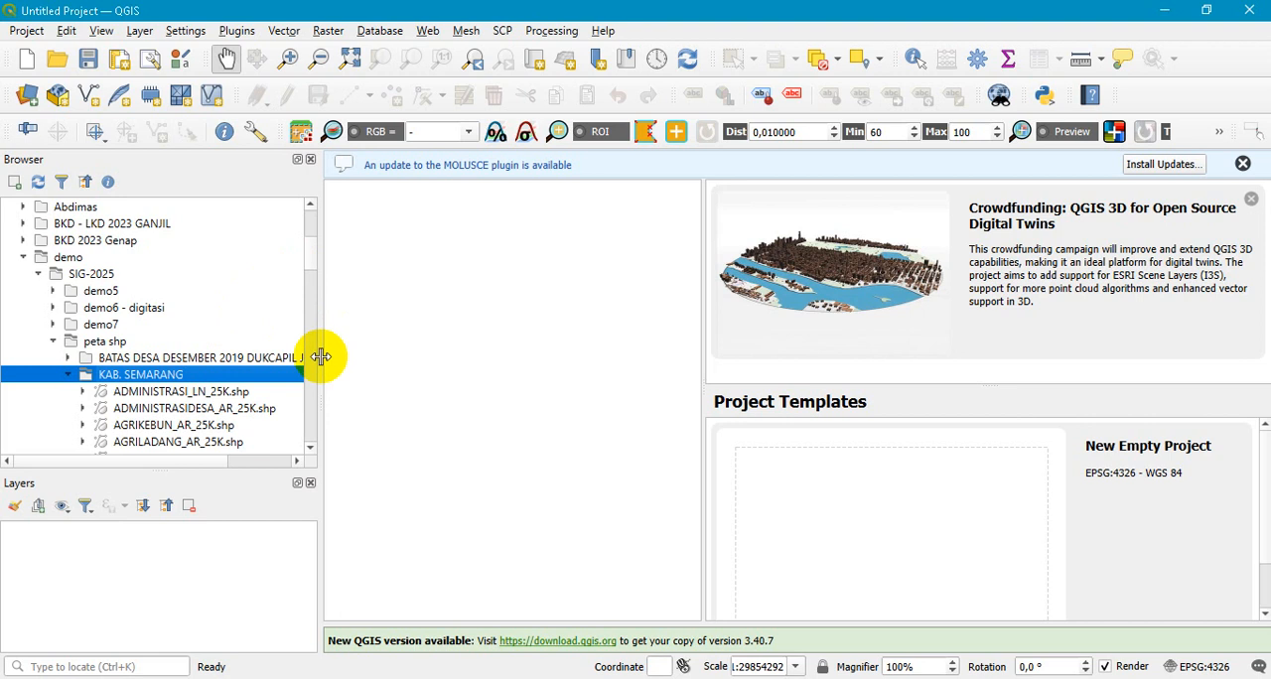
- Add the village boundary shapefile ADMINISTRASIDESA_AR_25K.shp from the KAB. SEMARANG folder to the map
drag(363, 257, 359, 278)
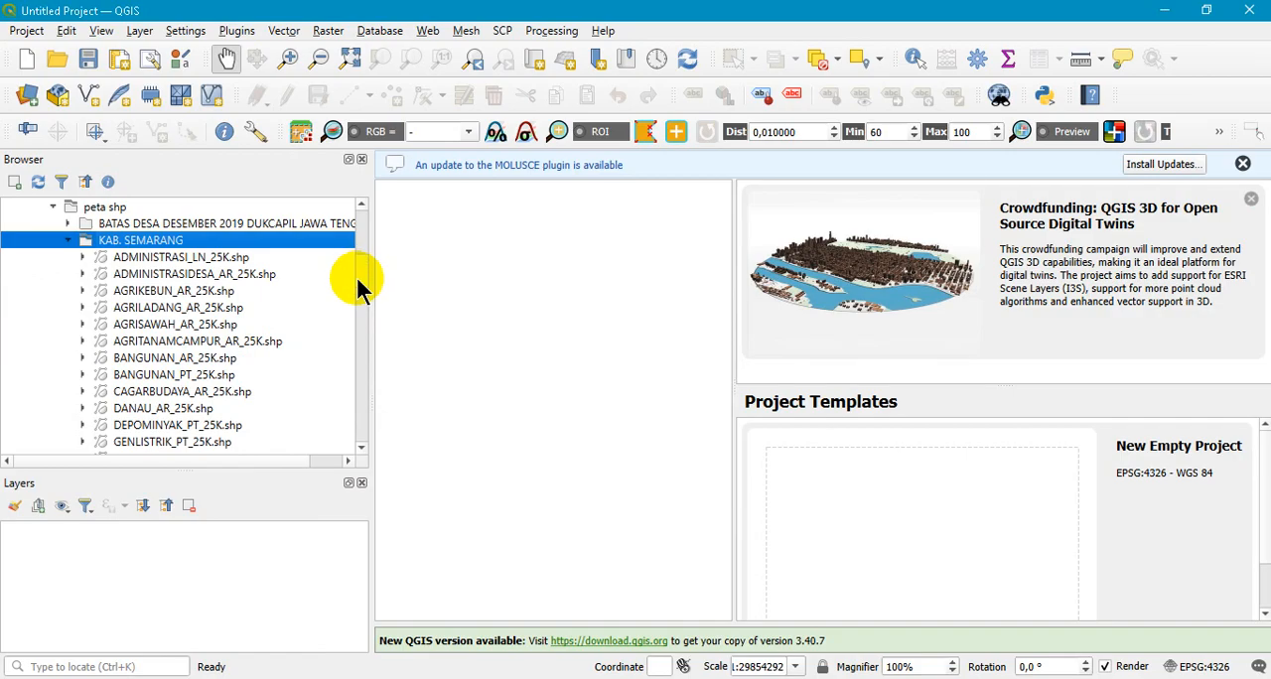
double_click(254, 278)
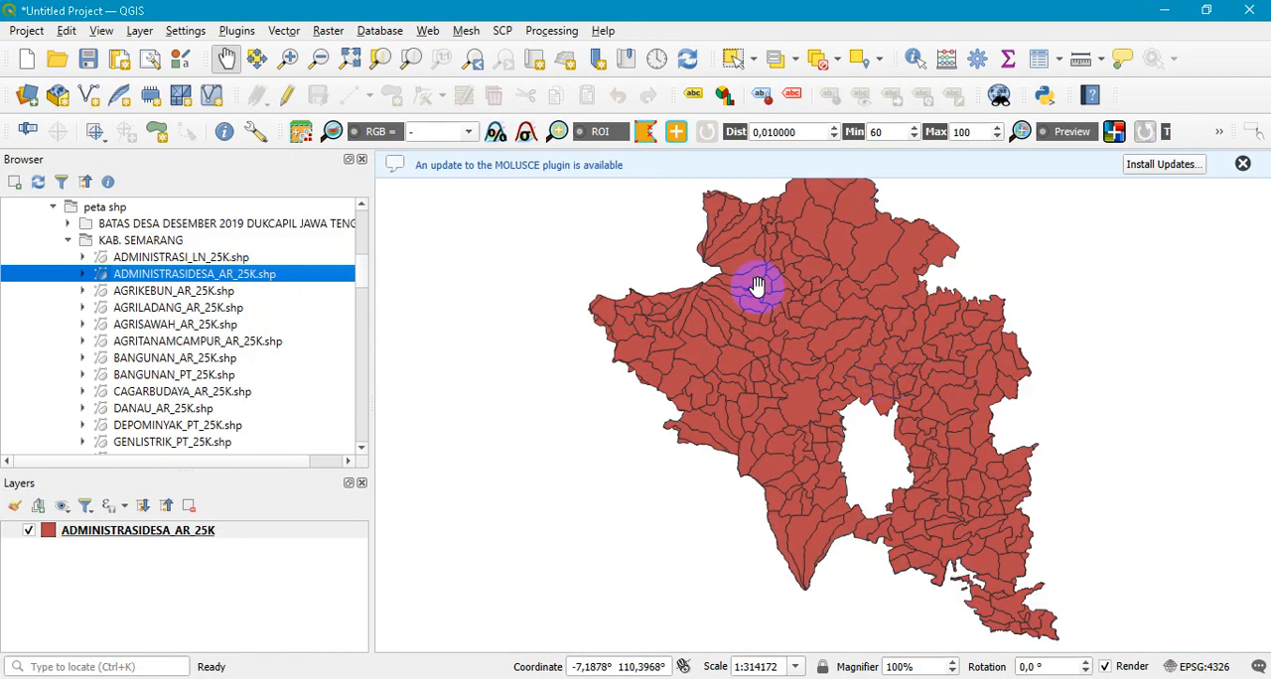
scroll(939, 393, down, 1)
scroll(944, 387, up, 1)
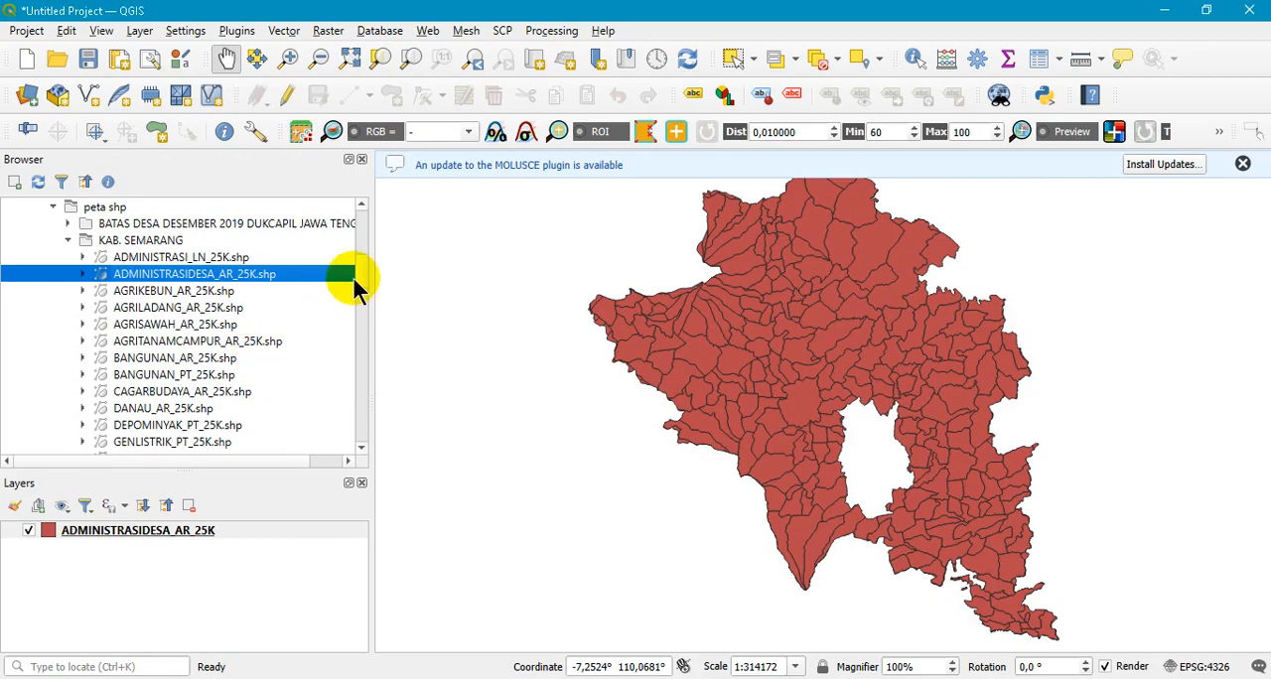
- Add the road shapefile JALAN_LN_25K.shp from the KAB. SEMARANG folder to the map
drag(361, 266, 361, 278)
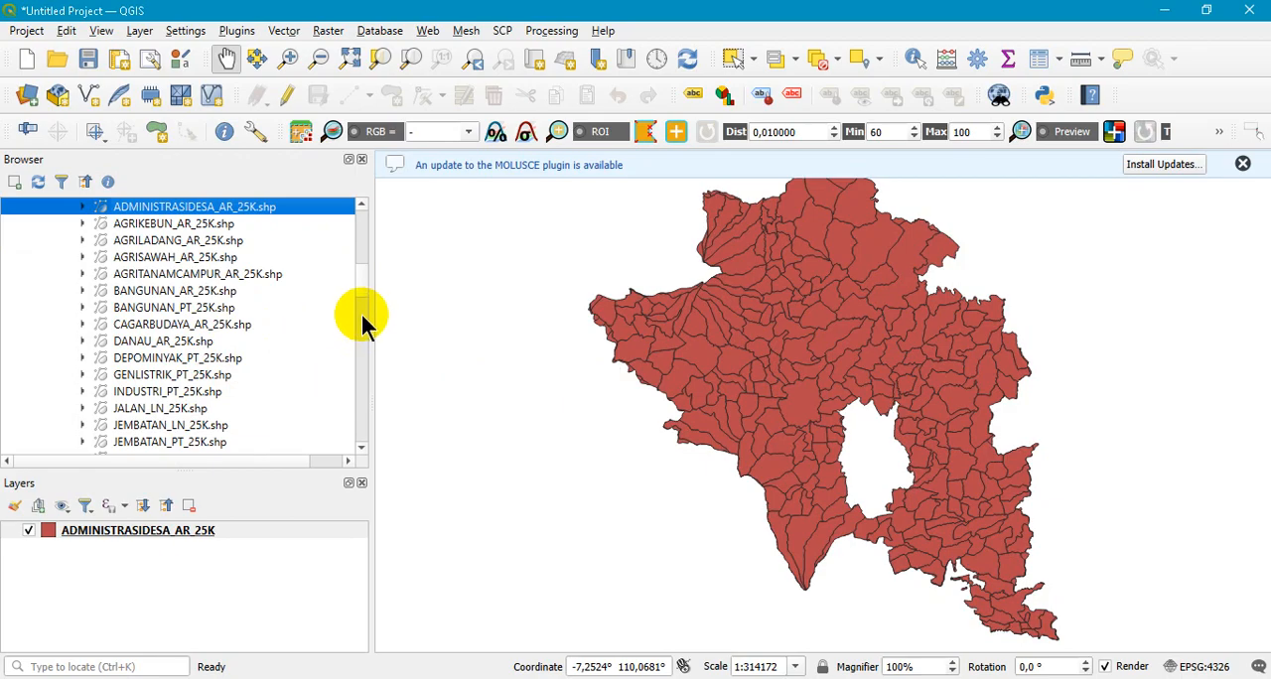
drag(364, 284, 363, 296)
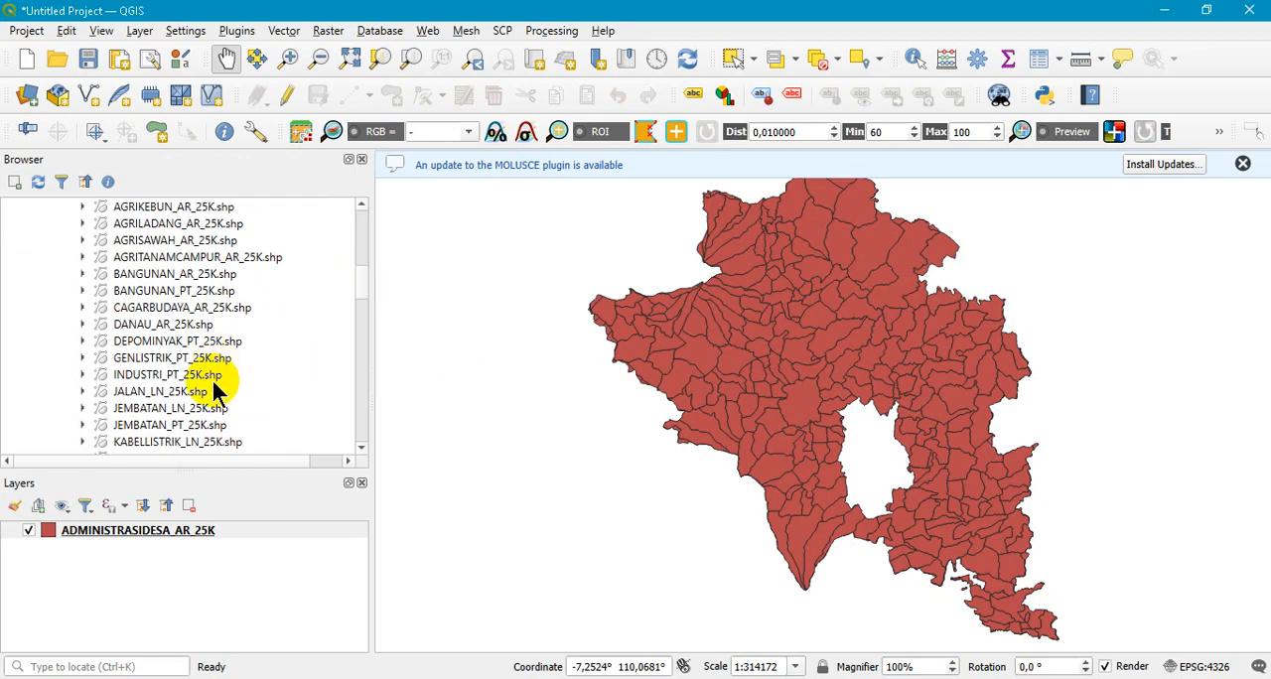
double_click(165, 395)
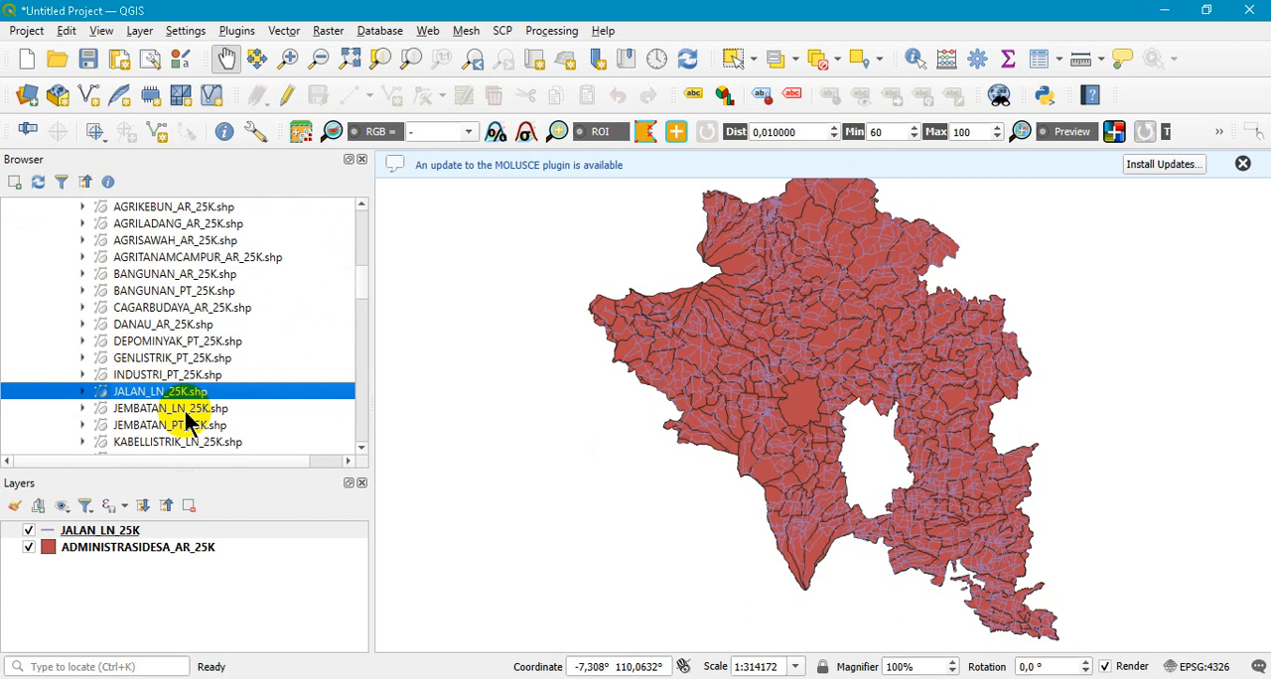
- Add JEMBATAN_LN_25K.shp to the map and inspect it with the JALAN_LN_25K layer temporarily hidden
double_click(186, 414)
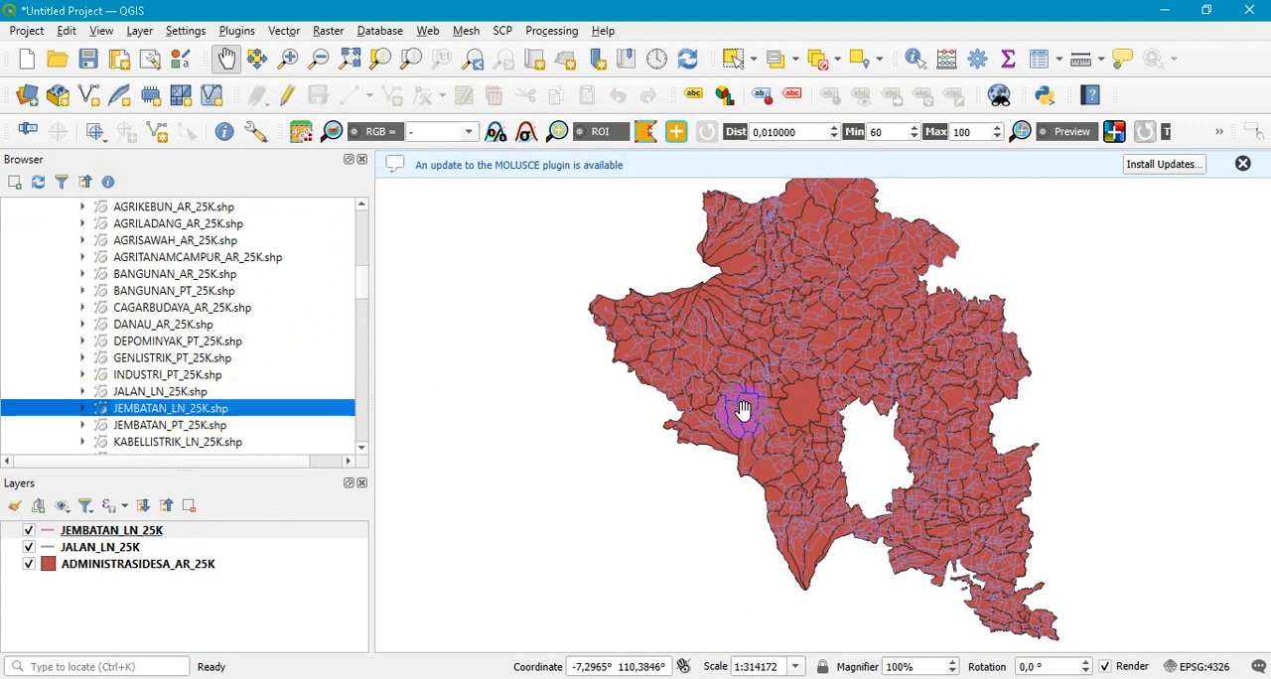
scroll(746, 455, up, 2)
scroll(746, 455, down, 2)
click(29, 547)
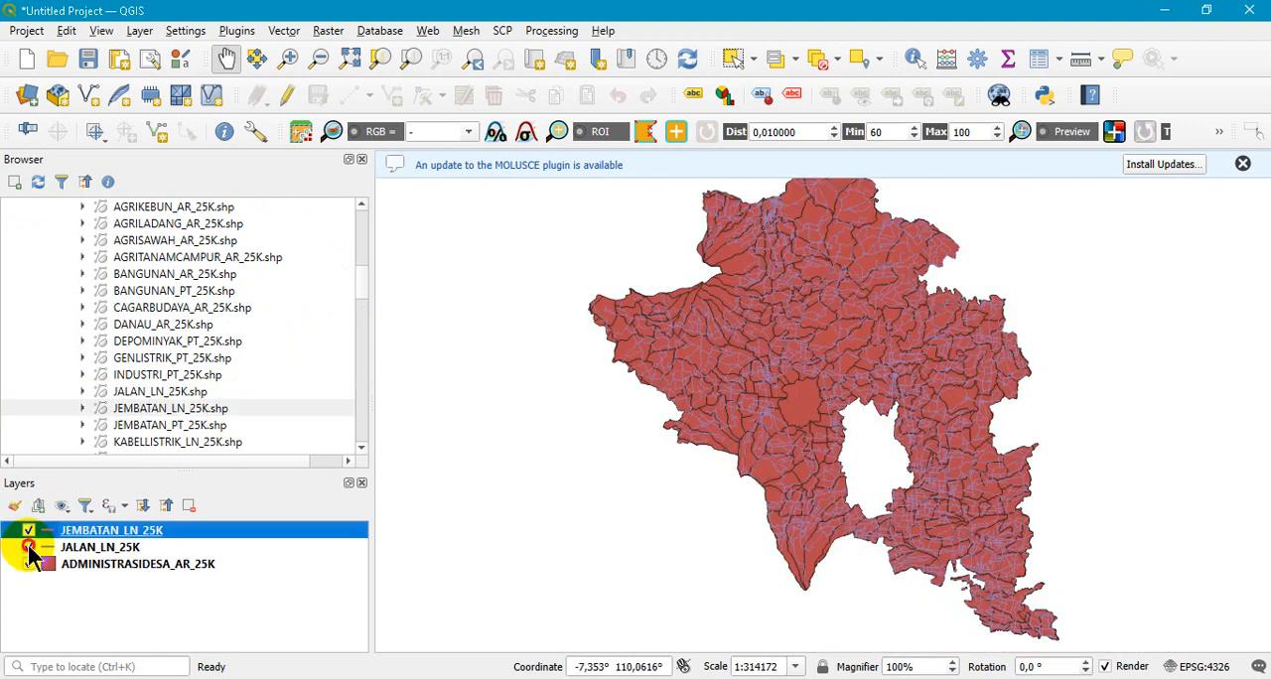
scroll(979, 446, up, 3)
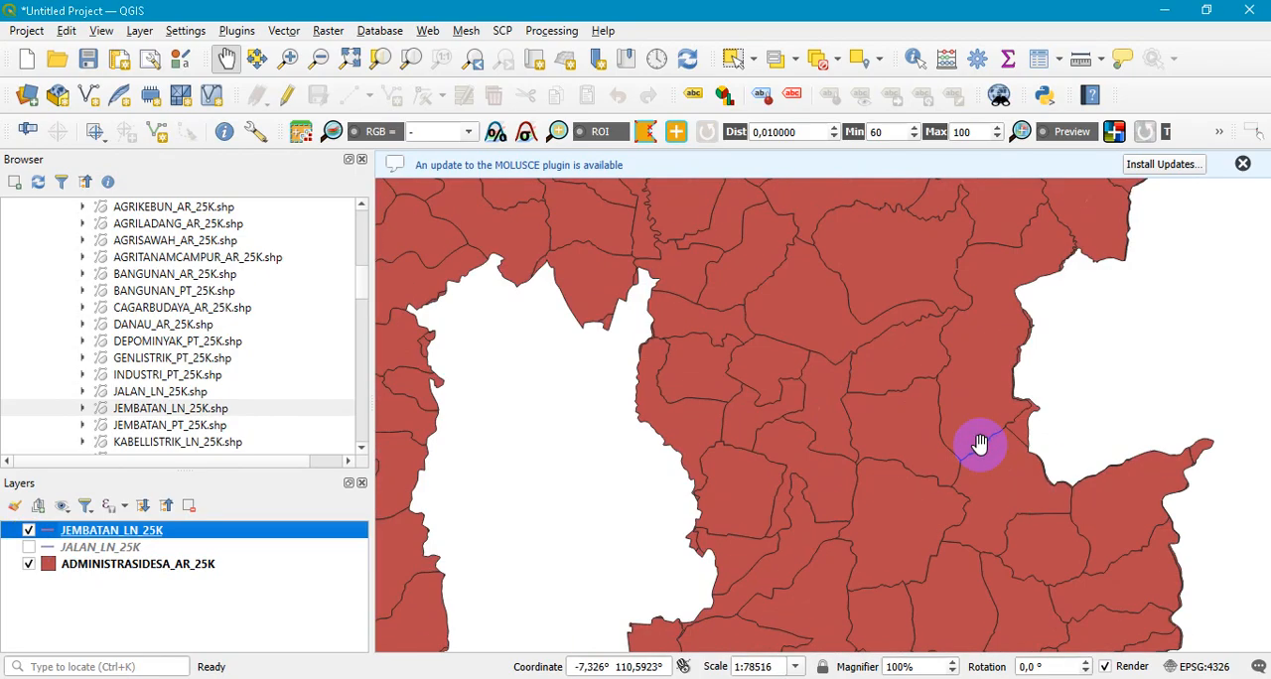
scroll(979, 446, down, 3)
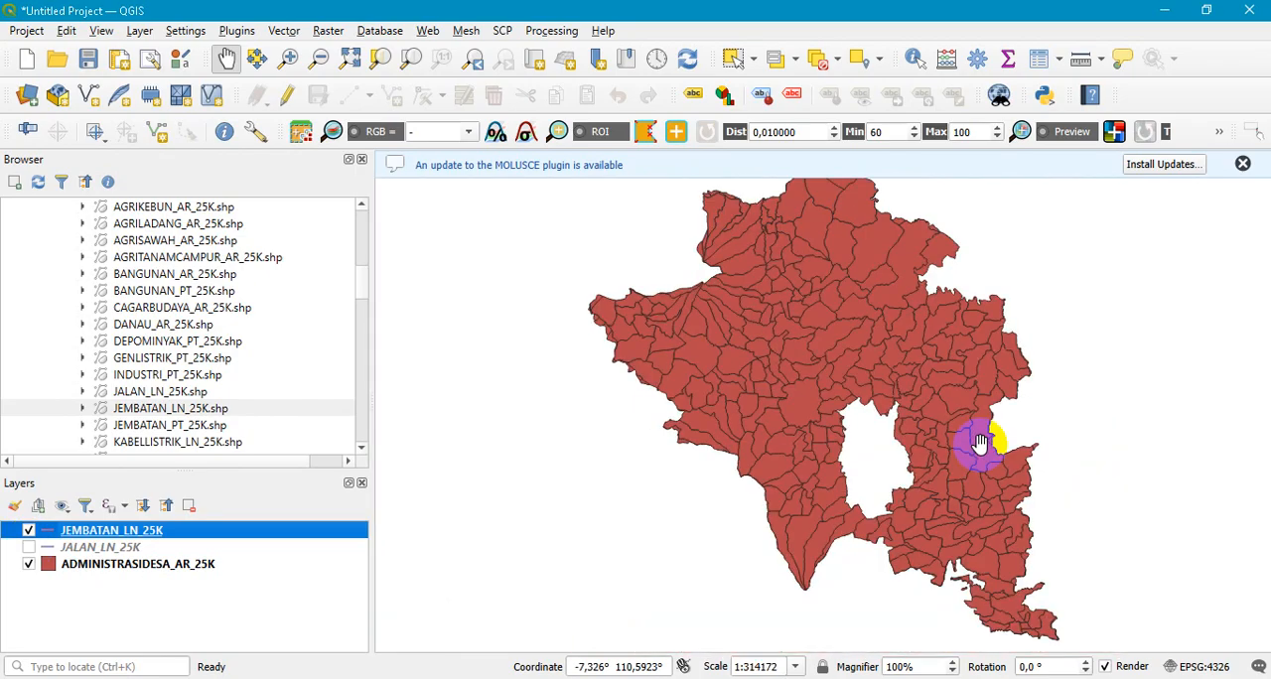
click(29, 548)
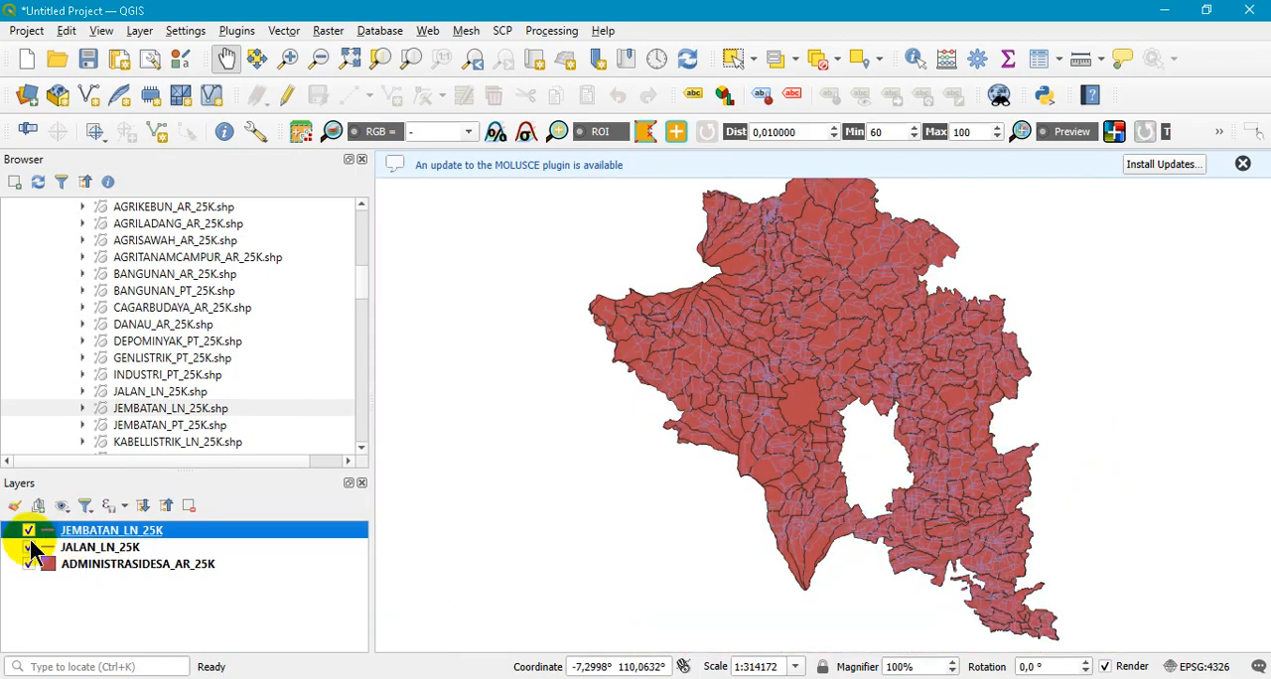
- Remove the JEMBATAN_LN_25K layer from the project
click(195, 512)
click(626, 368)
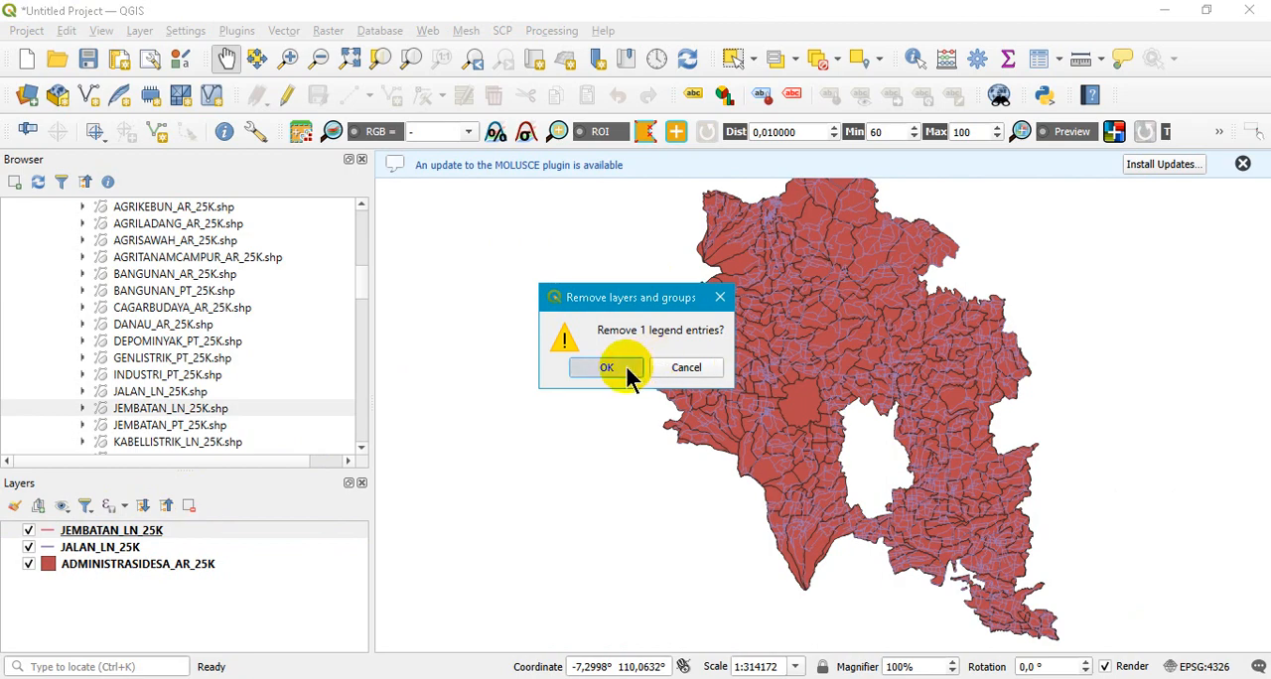
- Add CAGARBUDAYA_AR_25K.shp from the KAB. SEMARANG folder and look for its features on the map
click(363, 283)
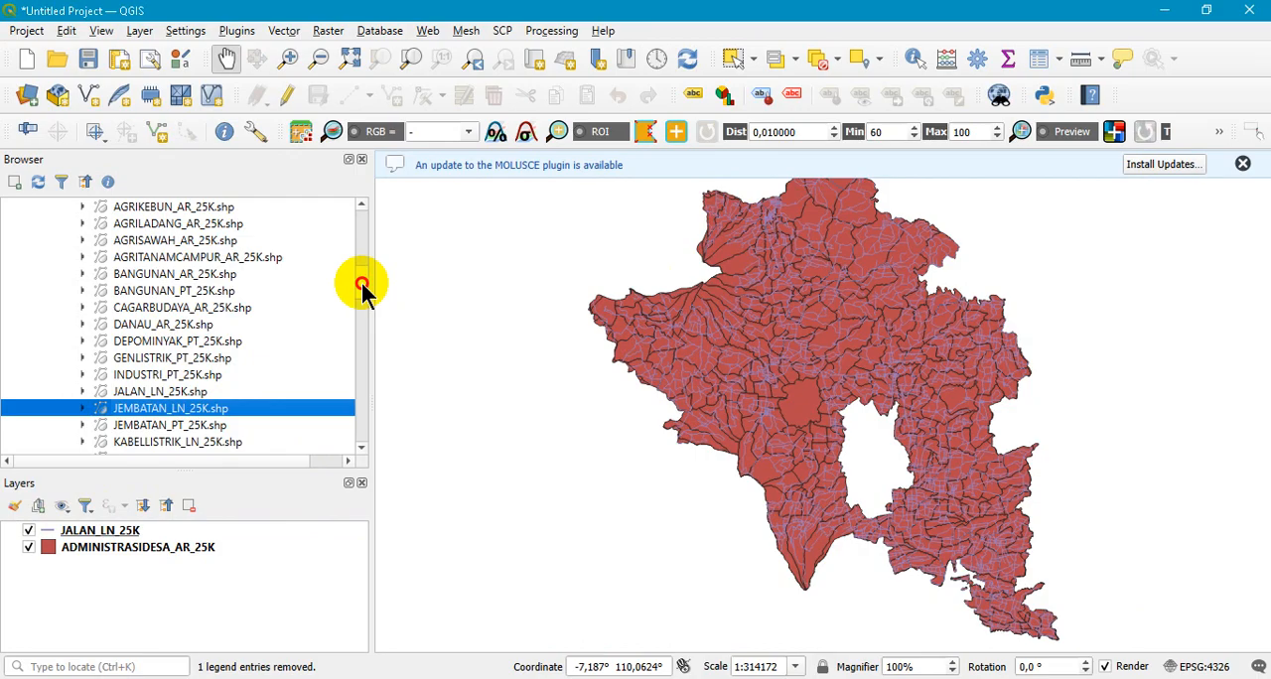
drag(363, 286, 363, 301)
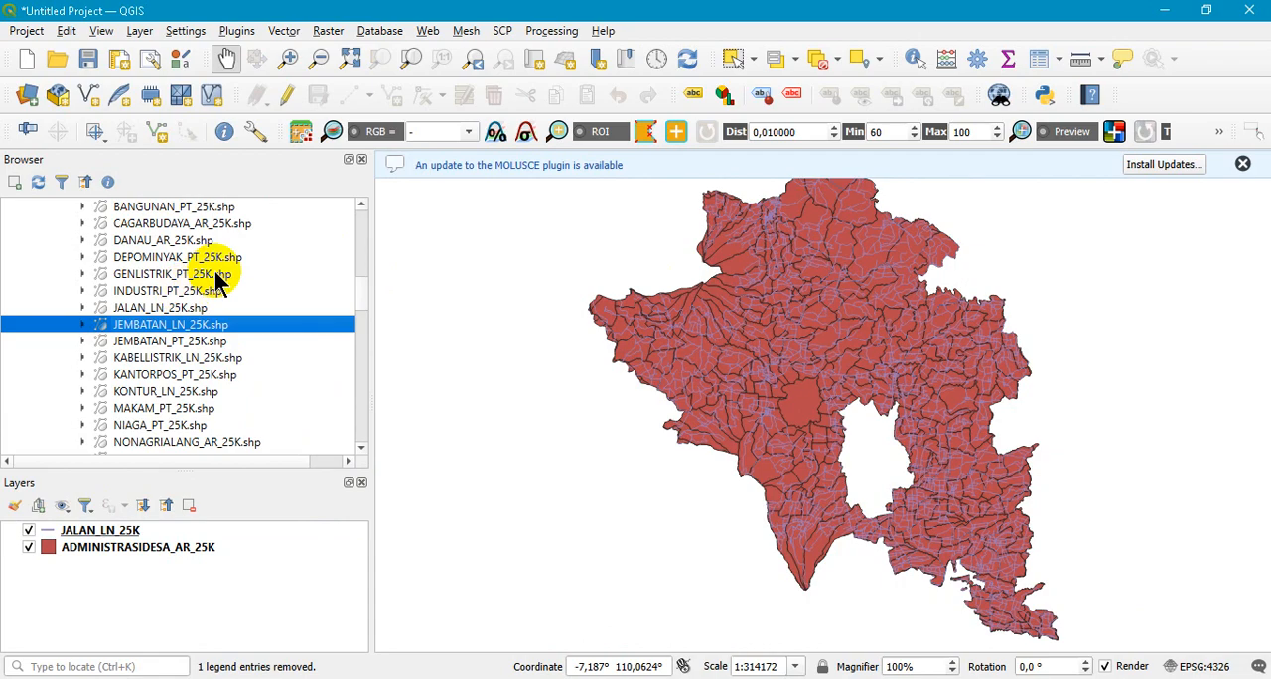
double_click(178, 230)
scroll(825, 202, up, 1)
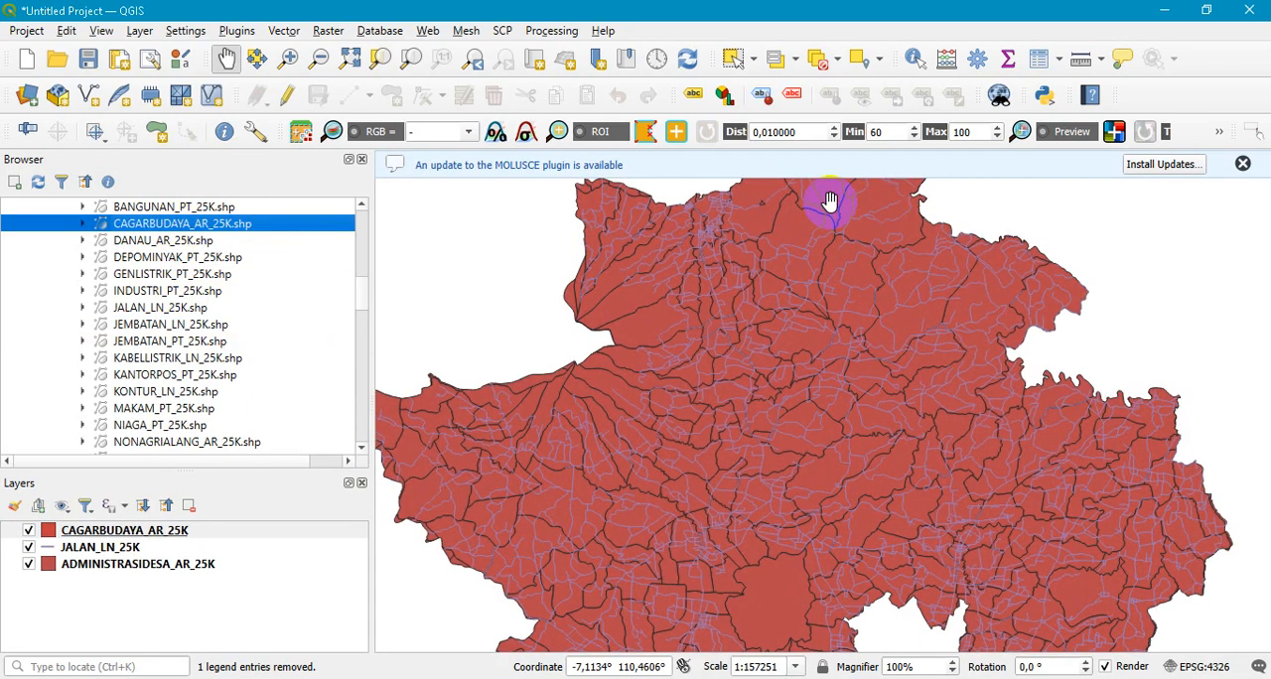
- Add the building point shapefile BANGUNAN_PT_25K.shp to the map and inspect its distribution
double_click(184, 208)
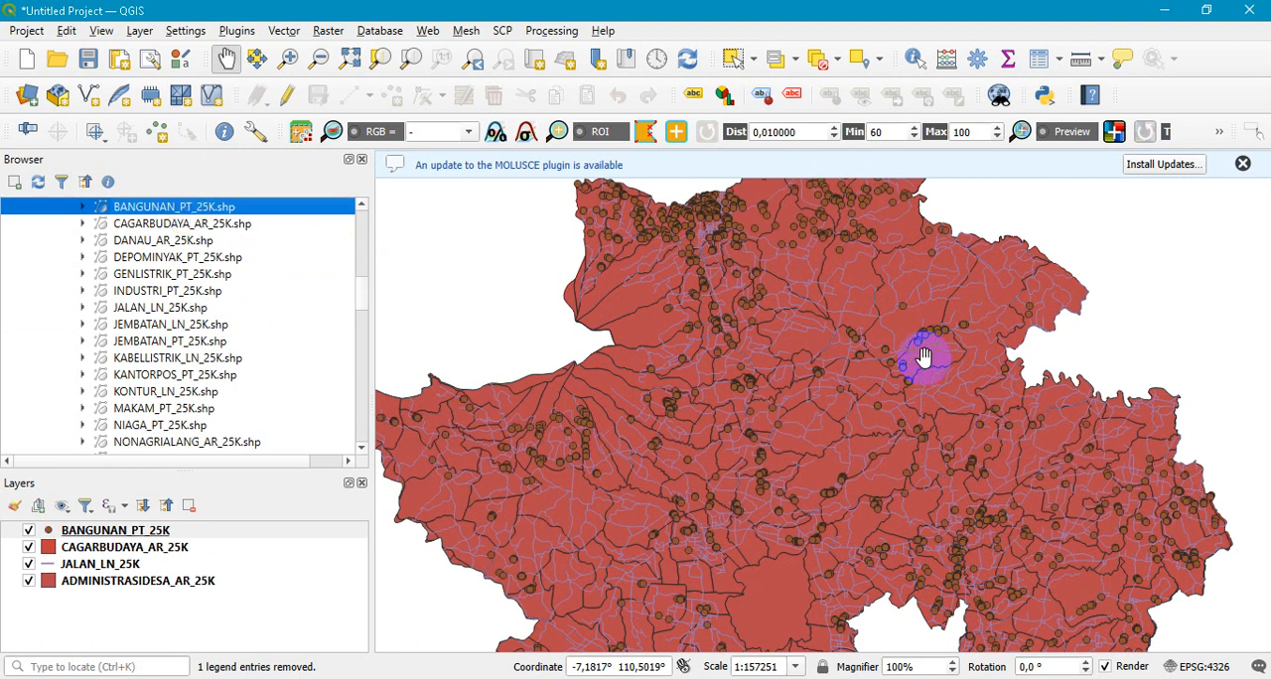
scroll(945, 483, down, 3)
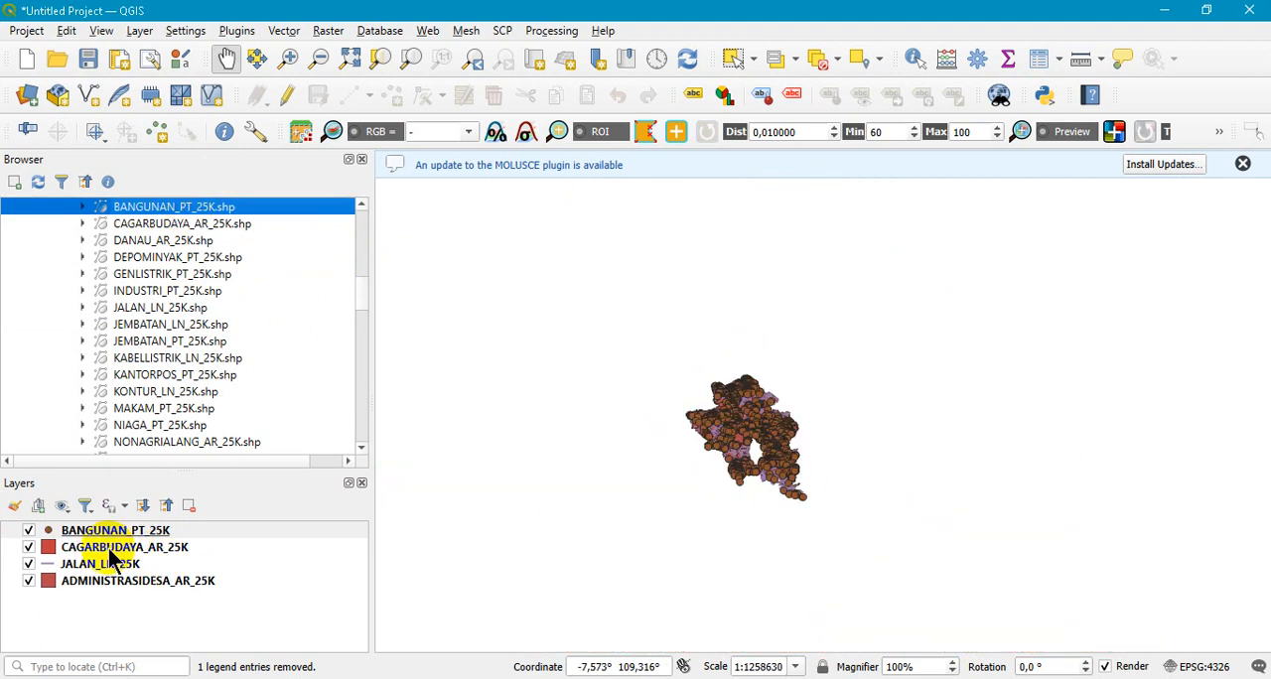
- Remove the CAGARBUDAYA_AR_25K layer from the project
click(112, 552)
right_click(111, 554)
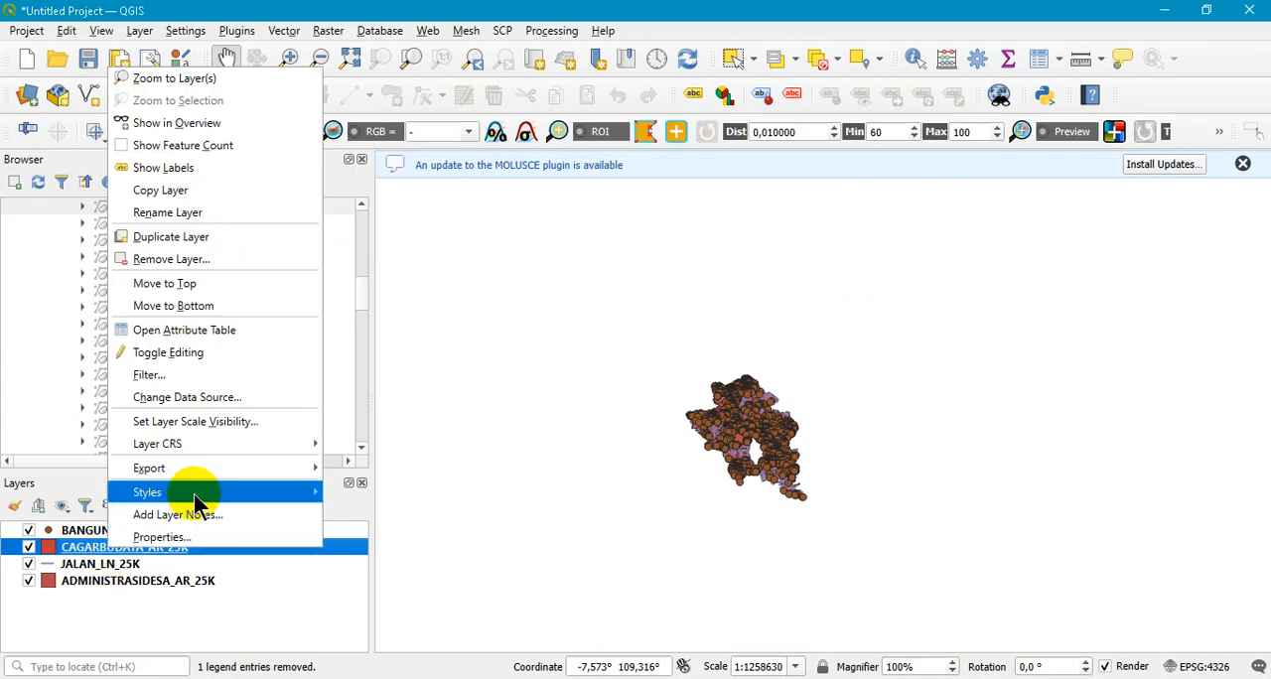
click(221, 259)
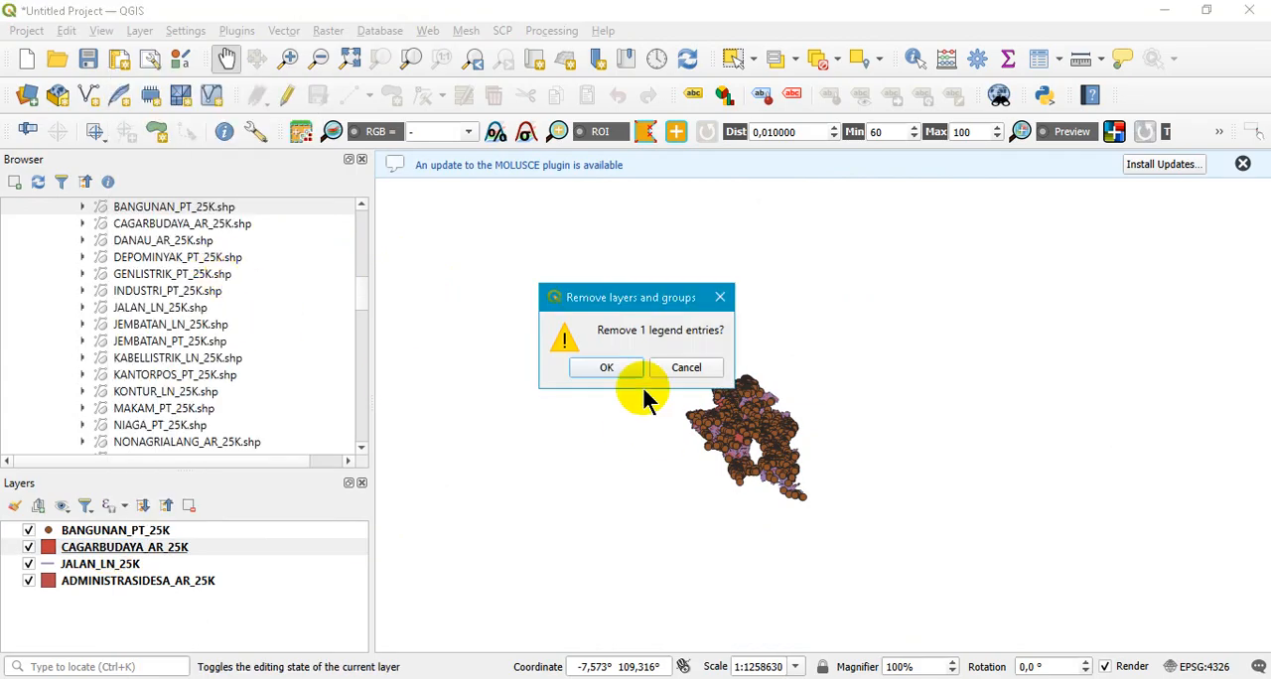
click(606, 369)
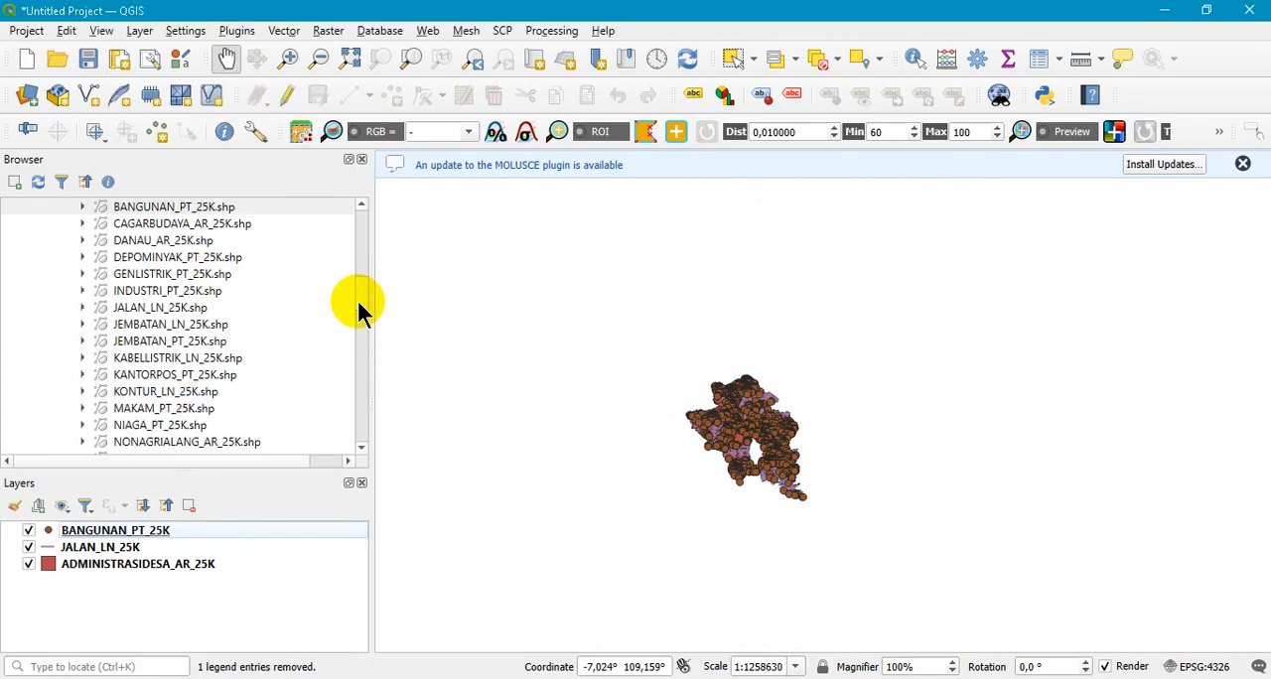
- Add the point shapefile MAKAM_PT_25K.shp to the map and select the BANGUNAN_PT_25K layer
double_click(188, 409)
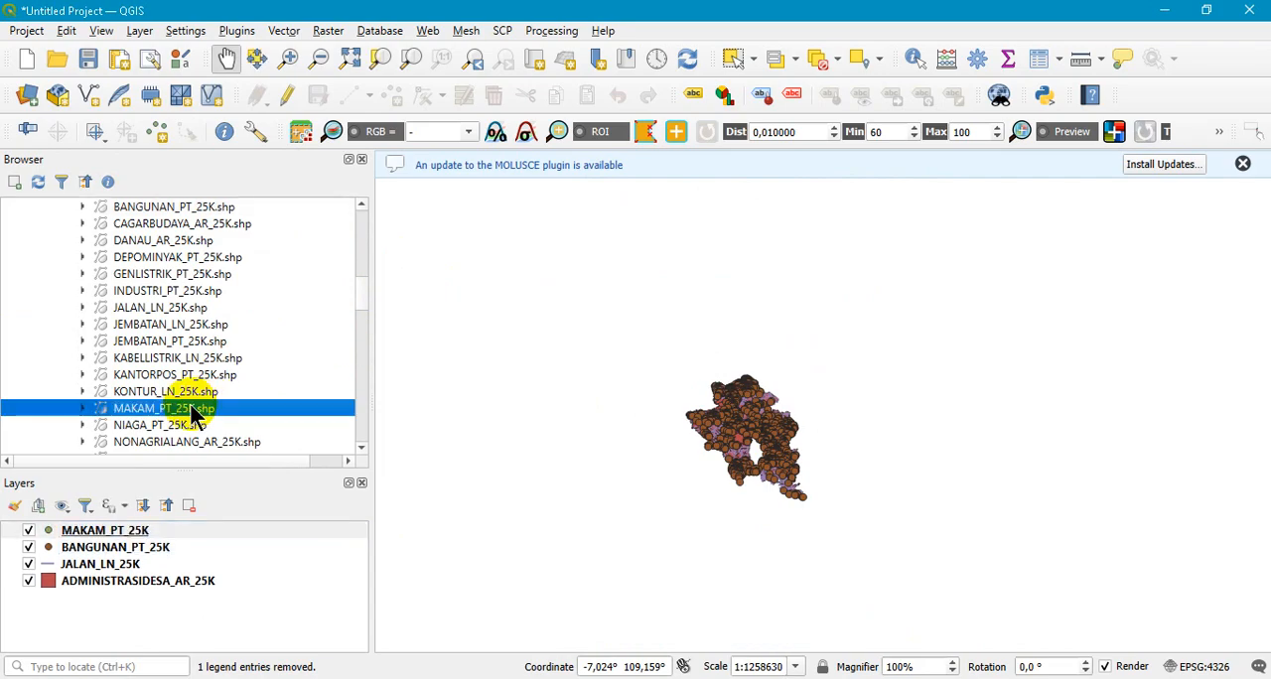
scroll(735, 428, up, 3)
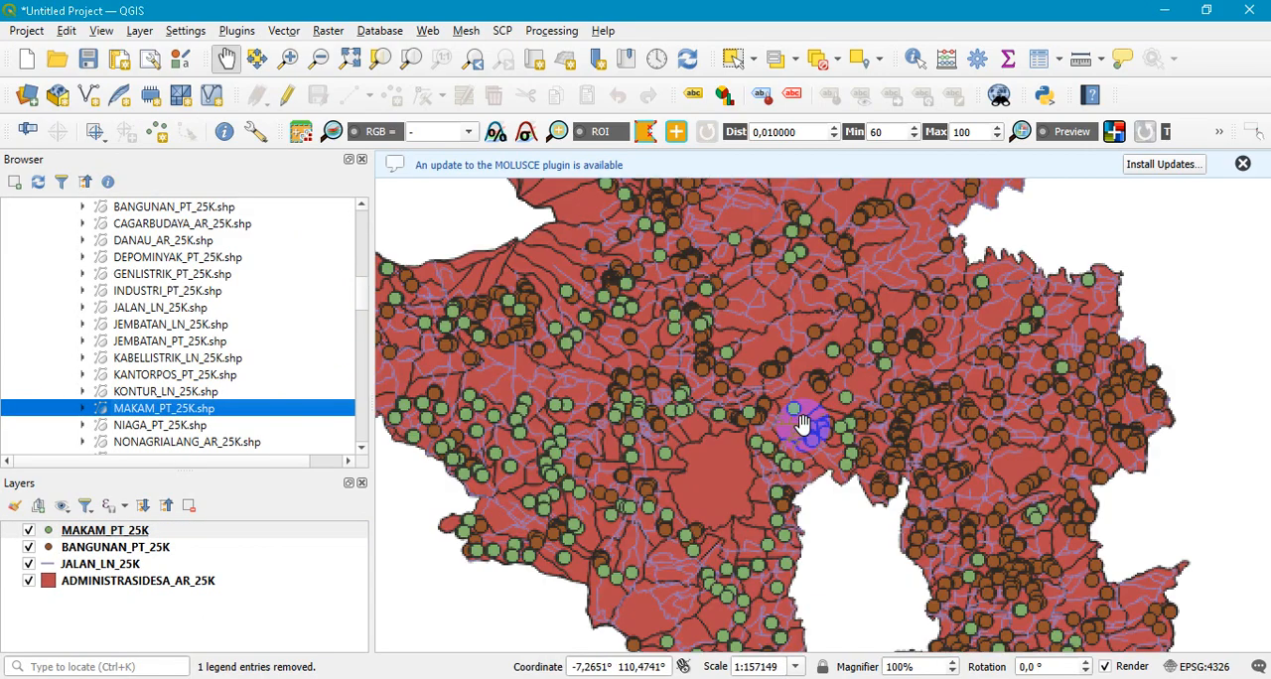
click(111, 549)
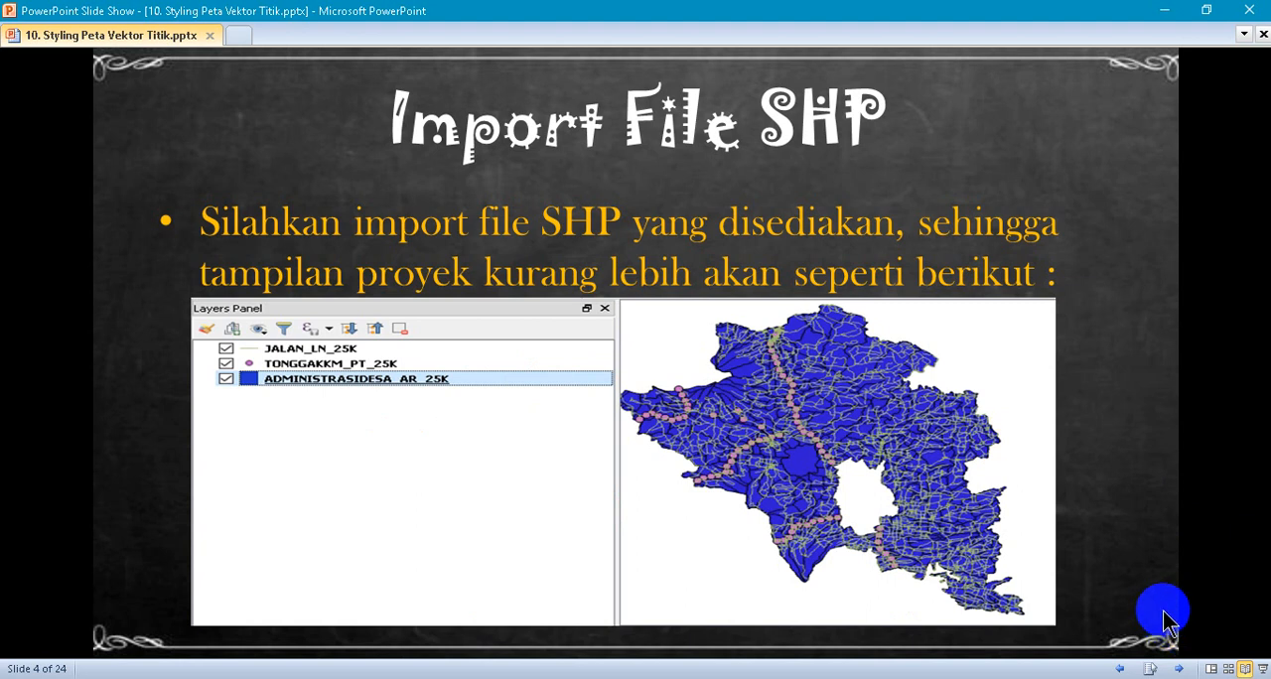
- Advance the PowerPoint slide show to the slide on styling rules and access, and return to QGIS
click(1179, 669)
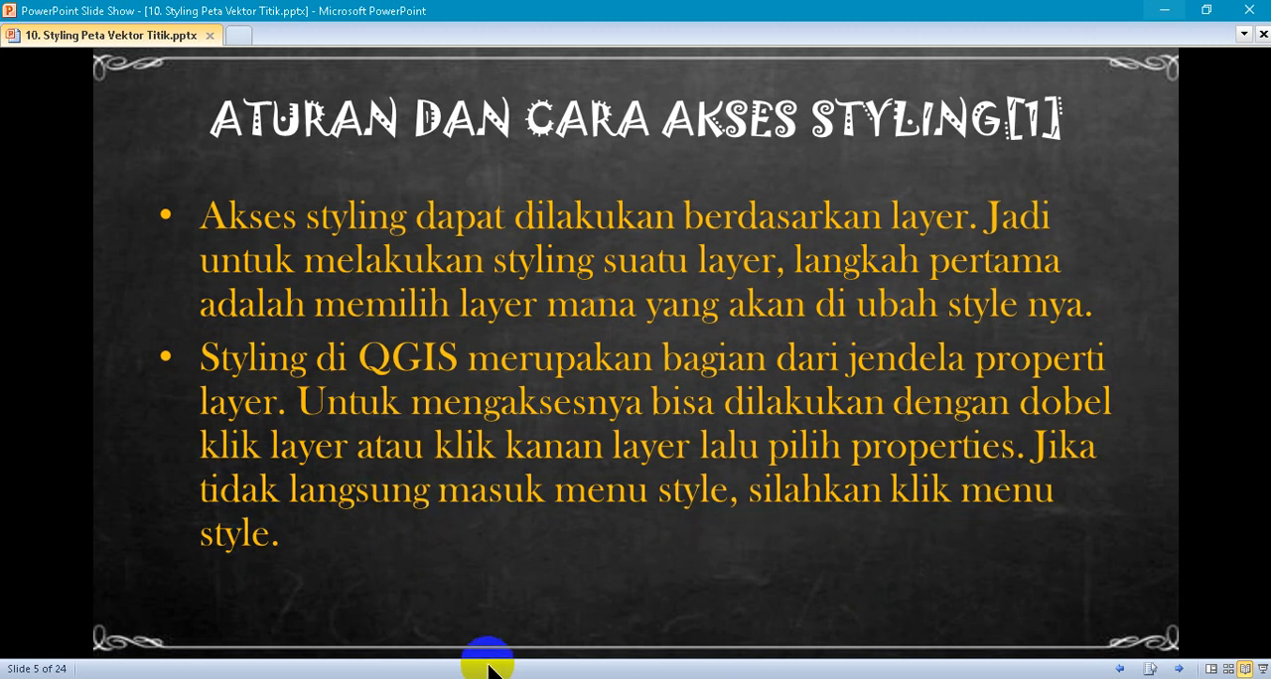
key(alt+Tab)
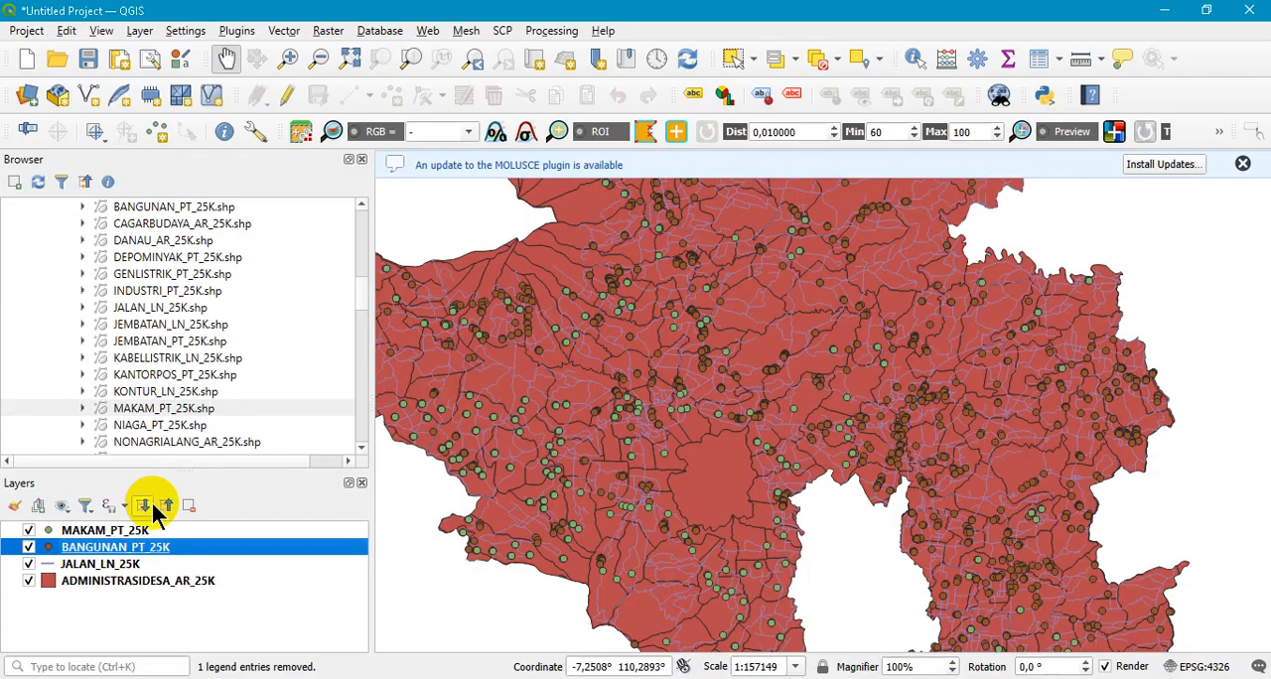
- Open the symbology properties of the BANGUNAN_PT_25K layer and reposition the dialog so that it is fully visible
double_click(109, 553)
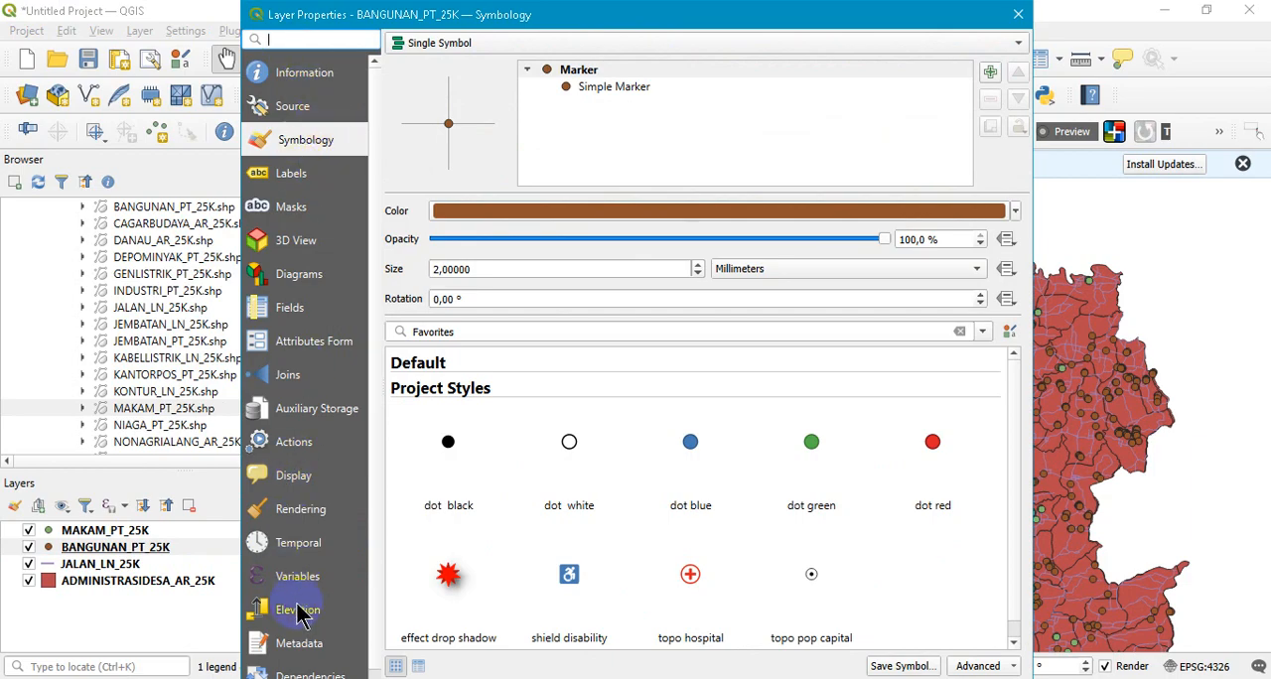
scroll(303, 610, down, 1)
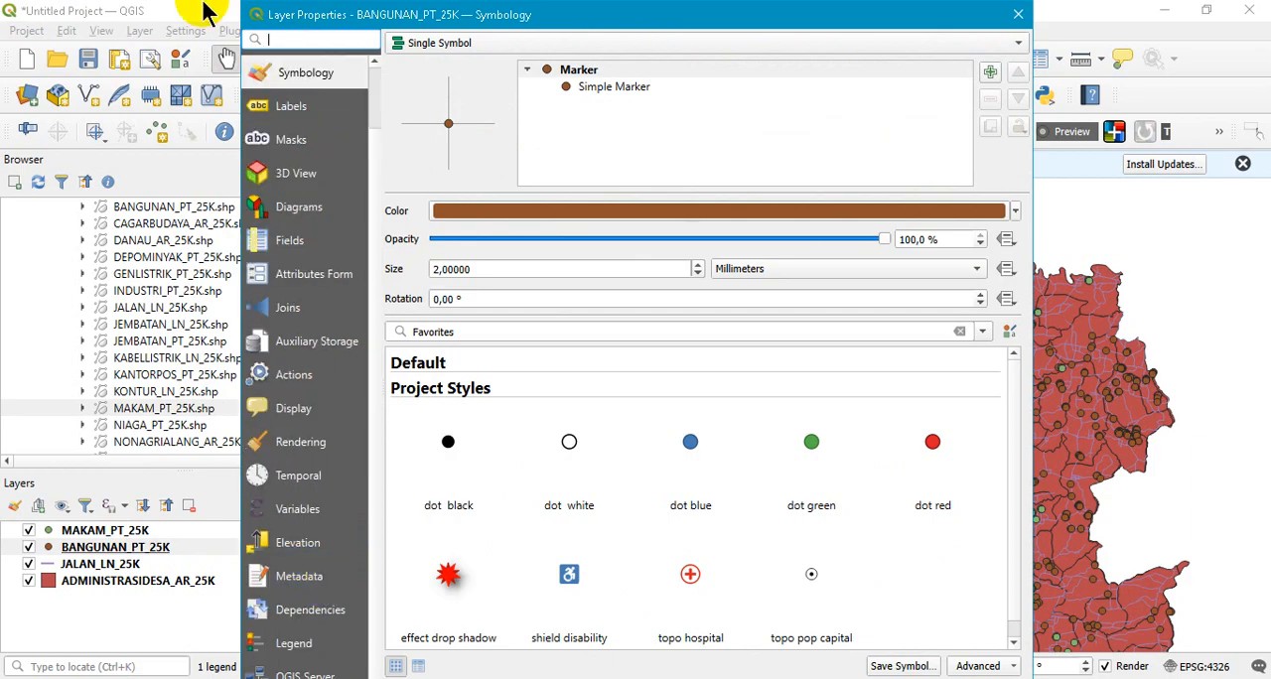
drag(243, 8, 370, 14)
drag(223, 12, 254, 55)
scroll(347, 255, up, 2)
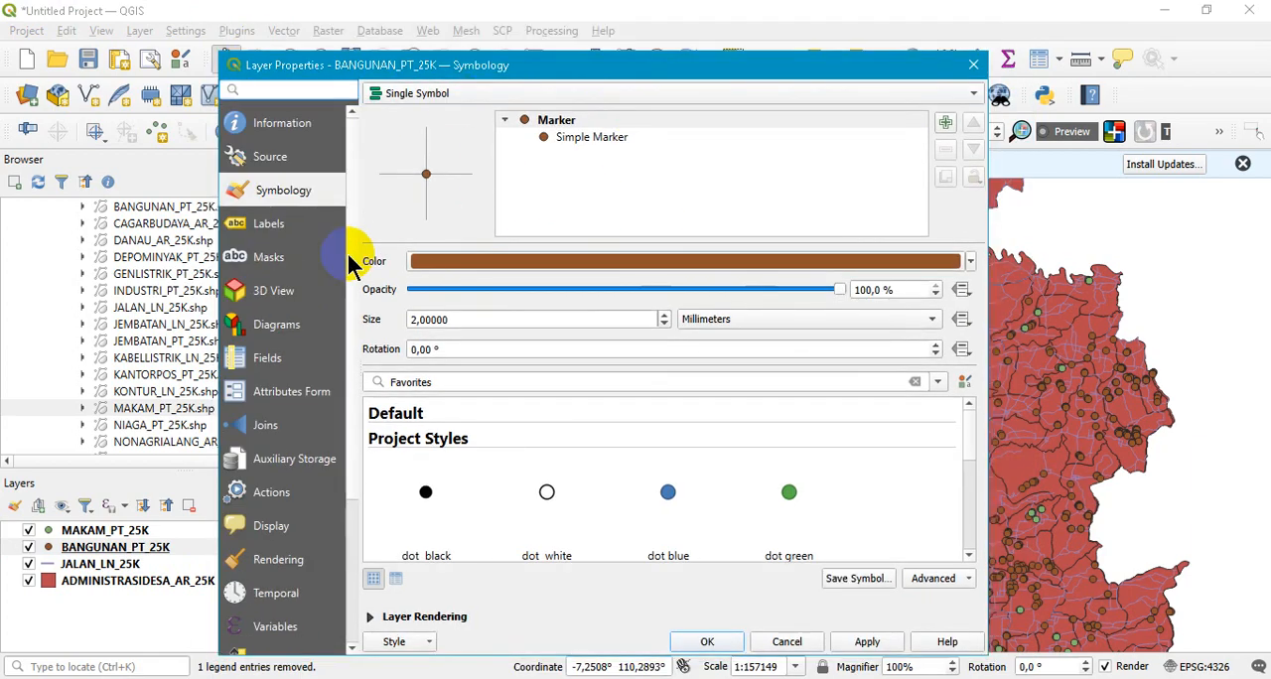
- Switch to the PowerPoint slide show and advance past the first styling-access slide
mouse_move(434, 678)
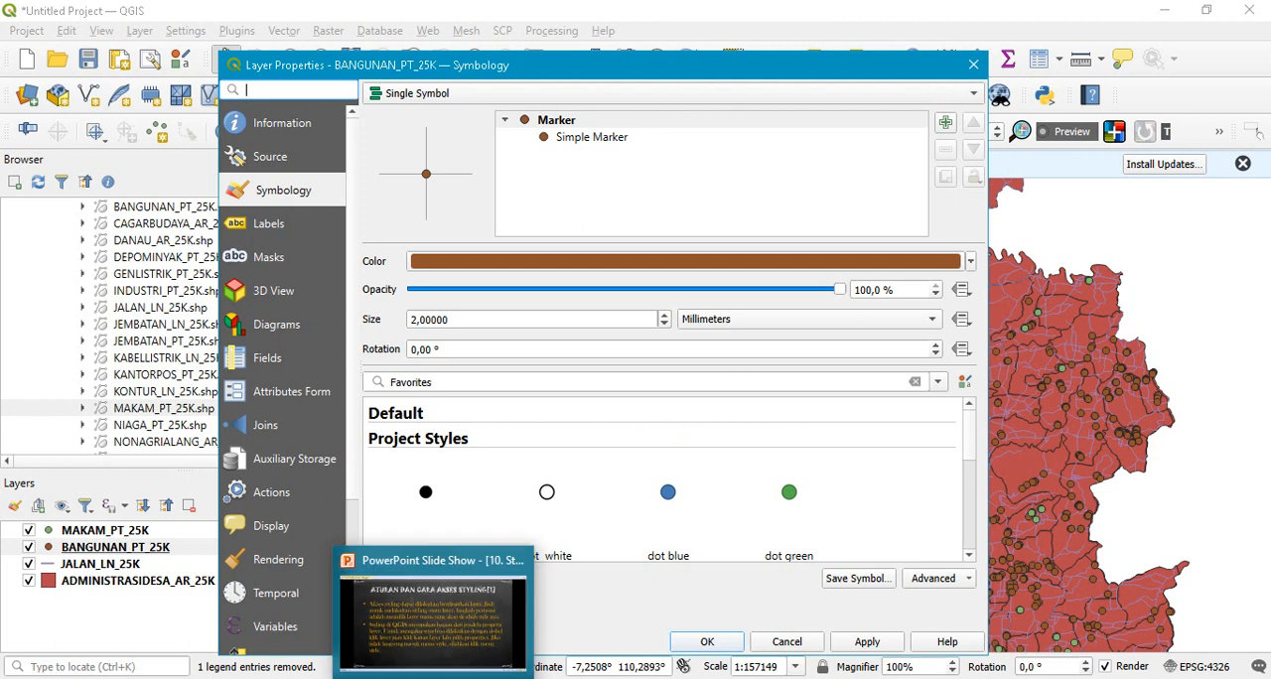
click(454, 645)
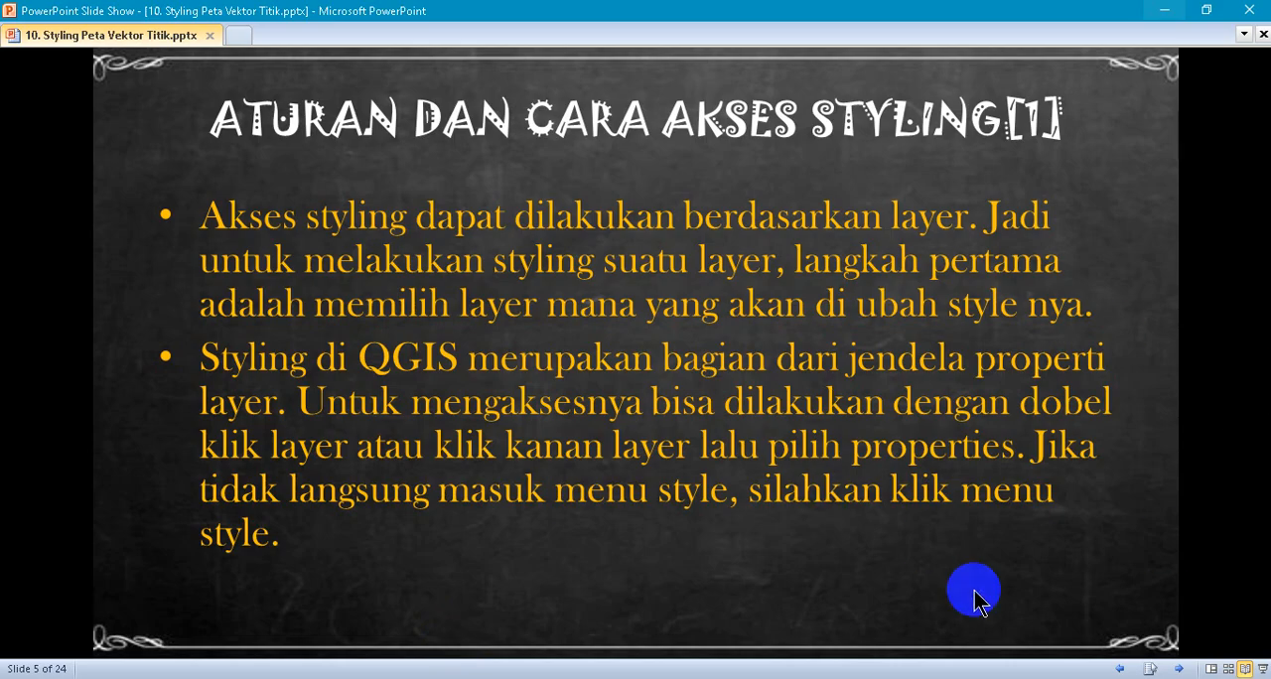
click(1179, 669)
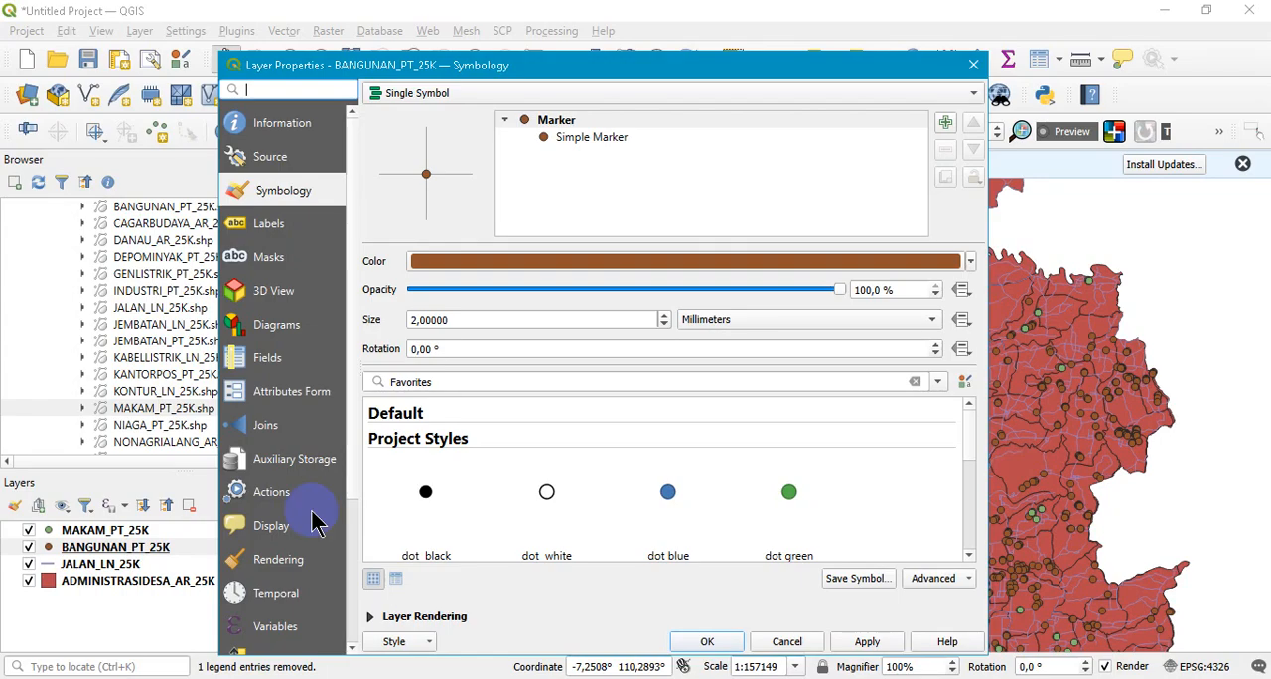
- Reopen the BANGUNAN_PT_25K layer's symbology properties and add a second Simple Marker symbol layer to its marker
click(974, 64)
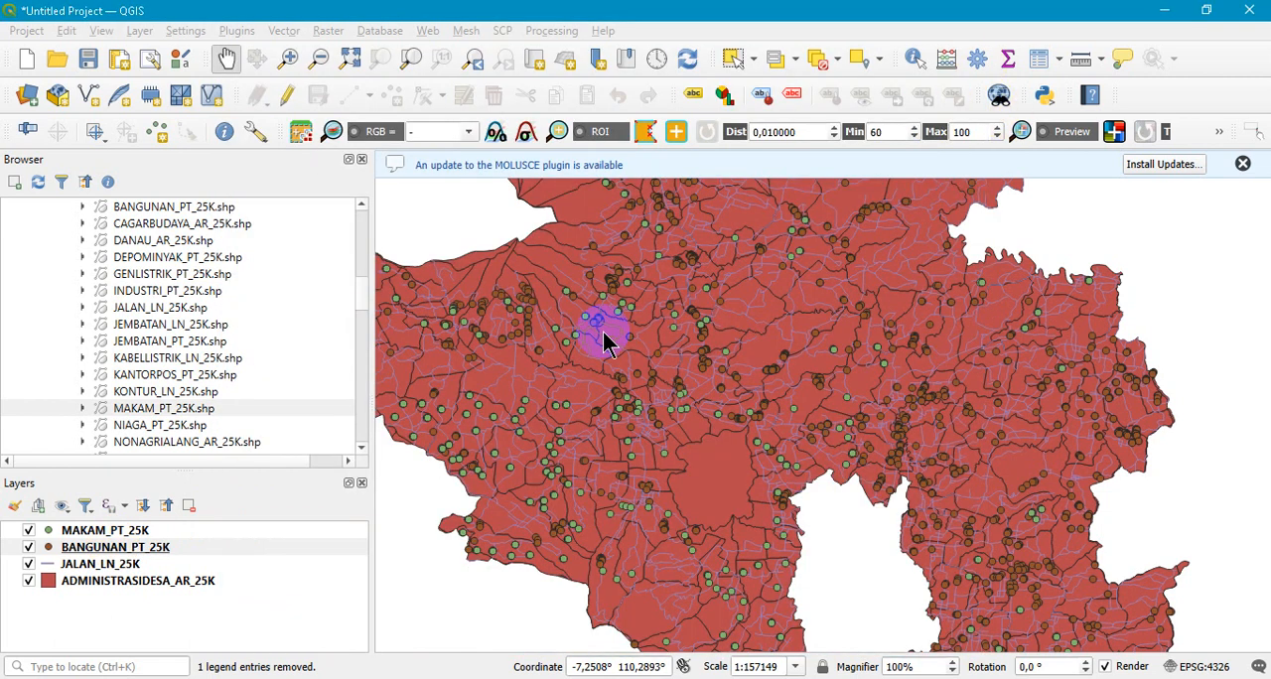
click(159, 547)
double_click(144, 549)
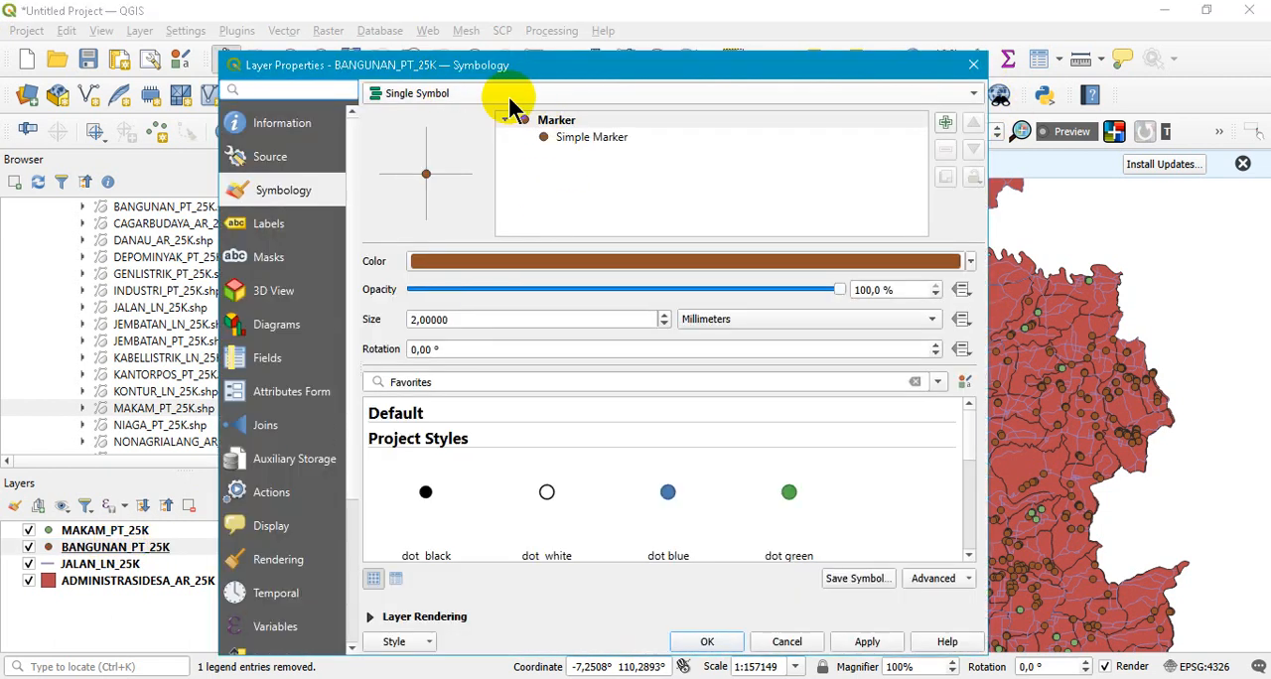
click(563, 138)
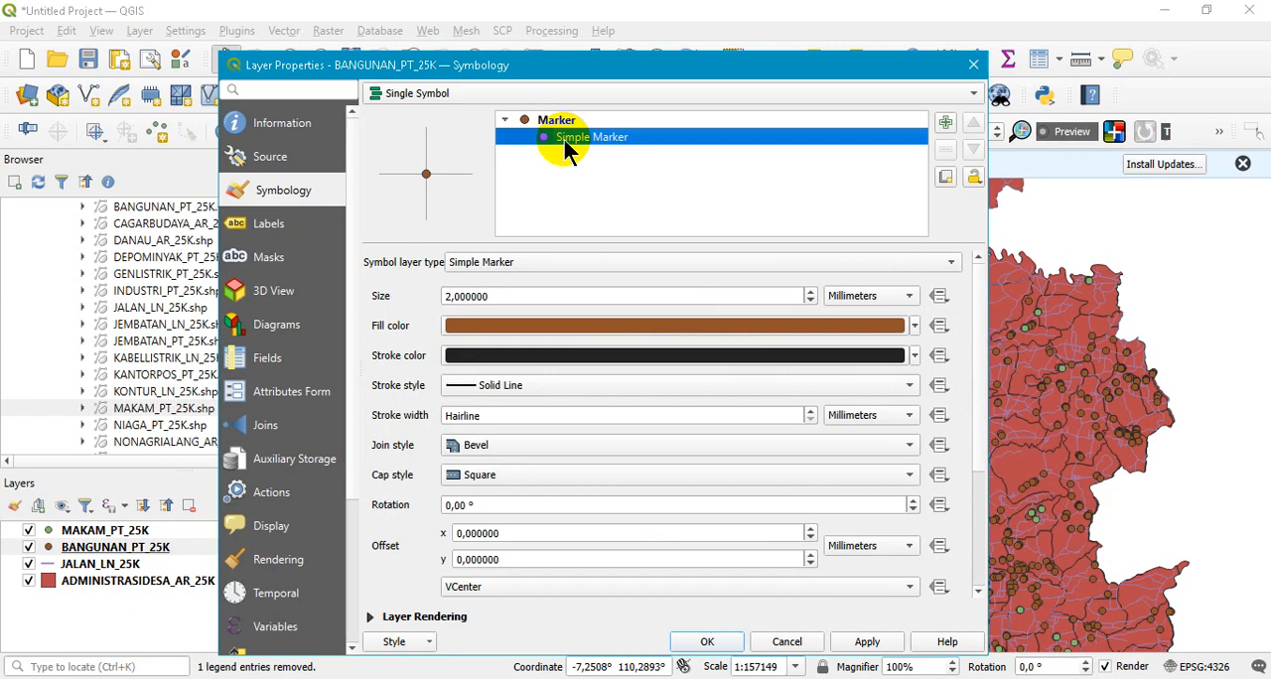
click(945, 123)
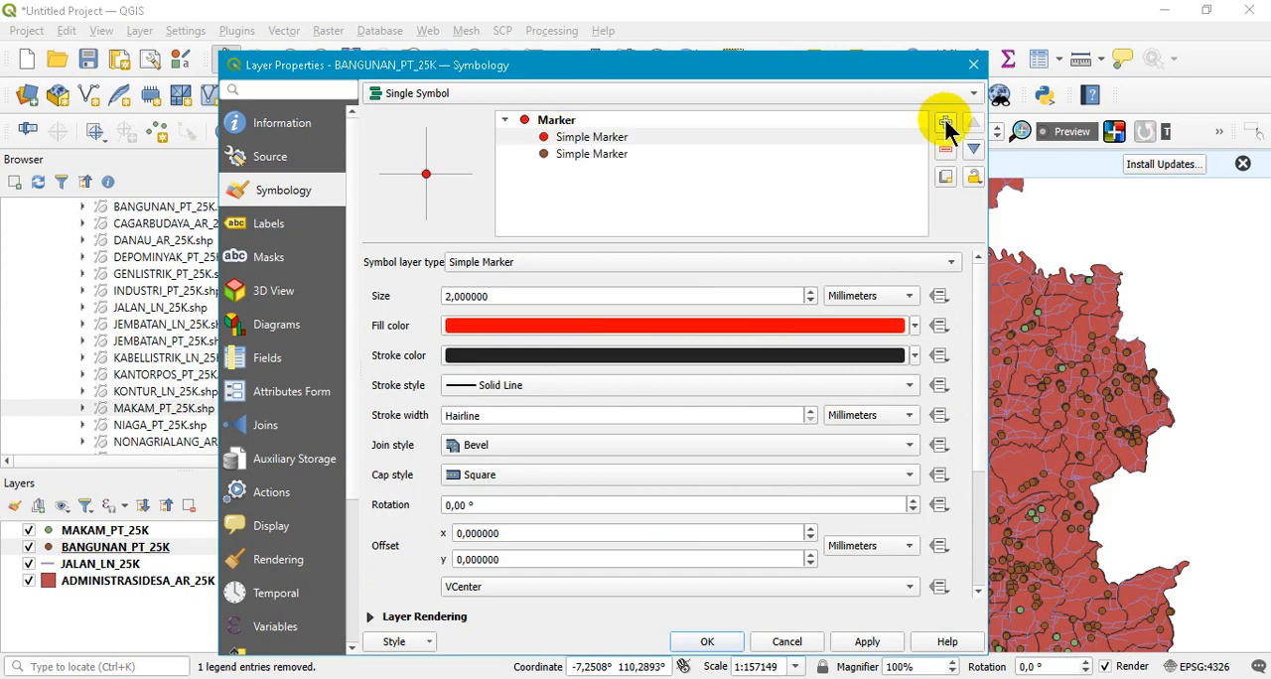
- Set the fill color of the lower Simple Marker in the BANGUNAN_PT_25K symbol to blue, apply it and close the properties
click(568, 154)
click(576, 138)
click(578, 154)
click(578, 139)
click(581, 154)
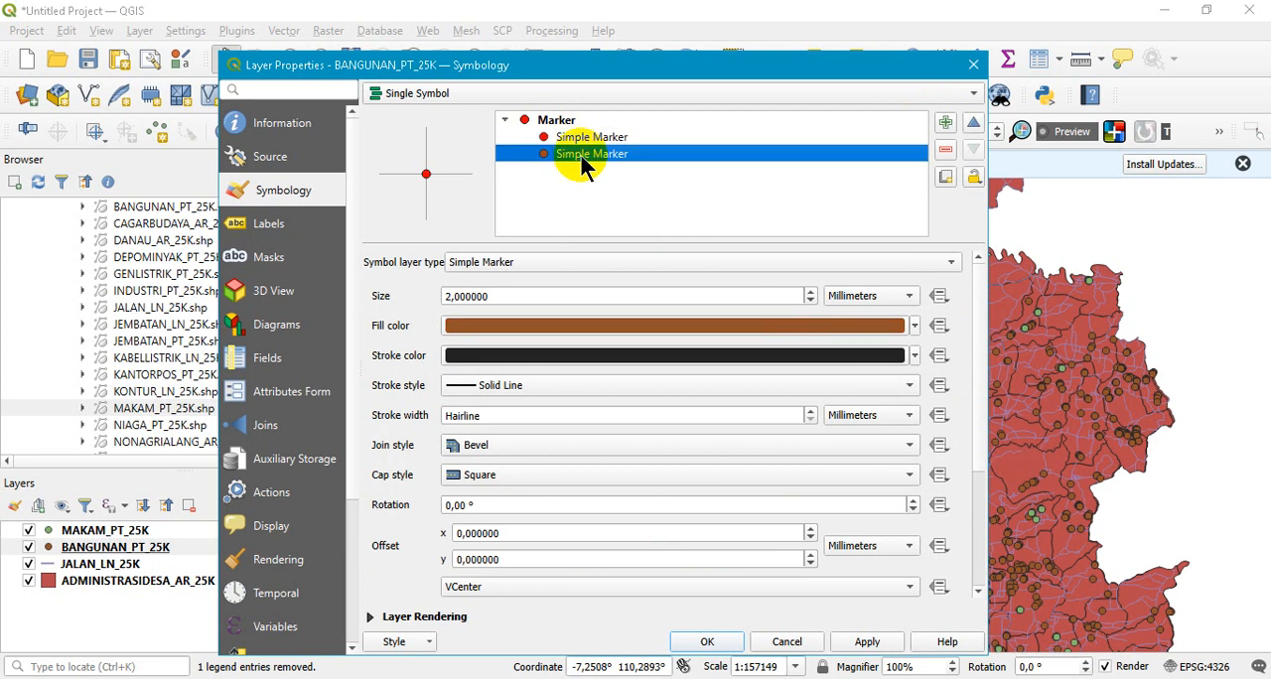
click(914, 326)
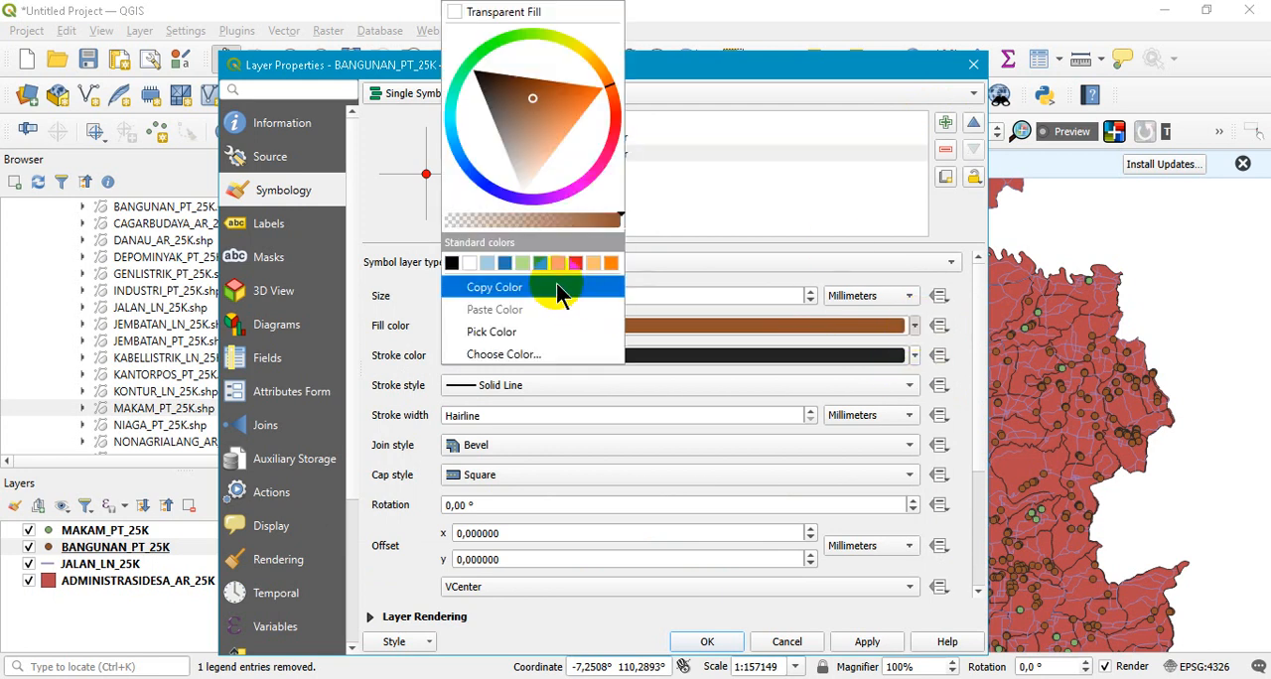
click(507, 262)
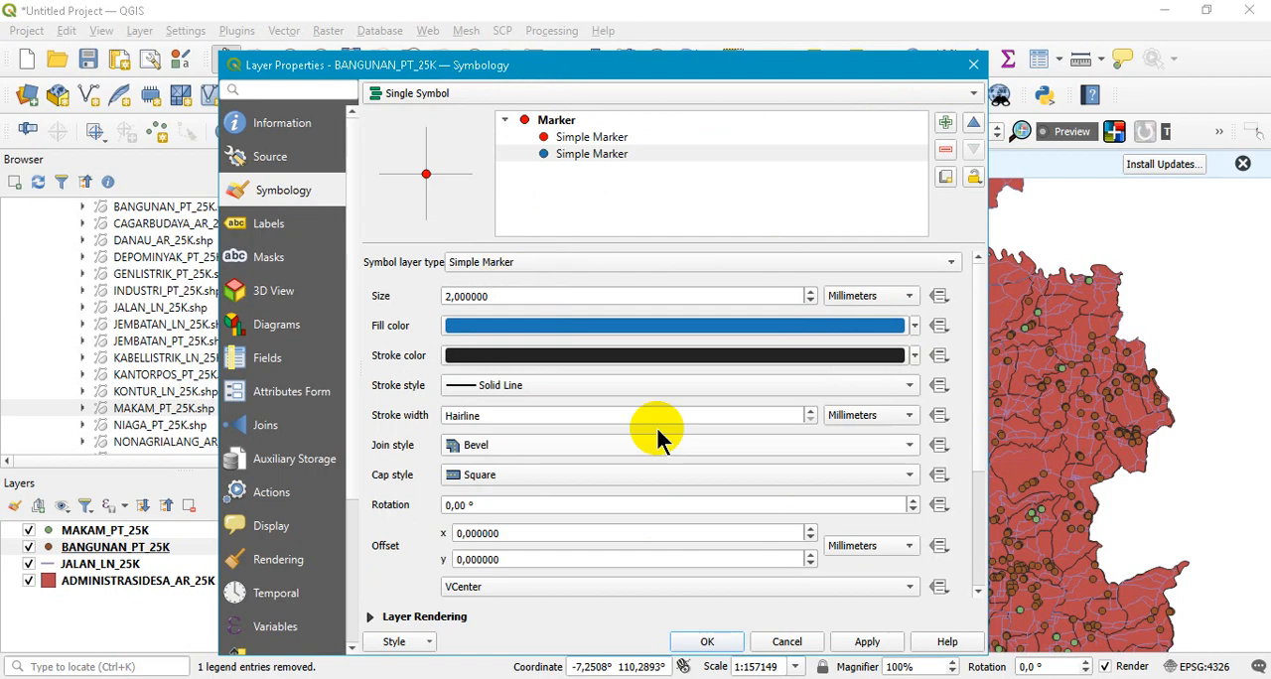
click(865, 642)
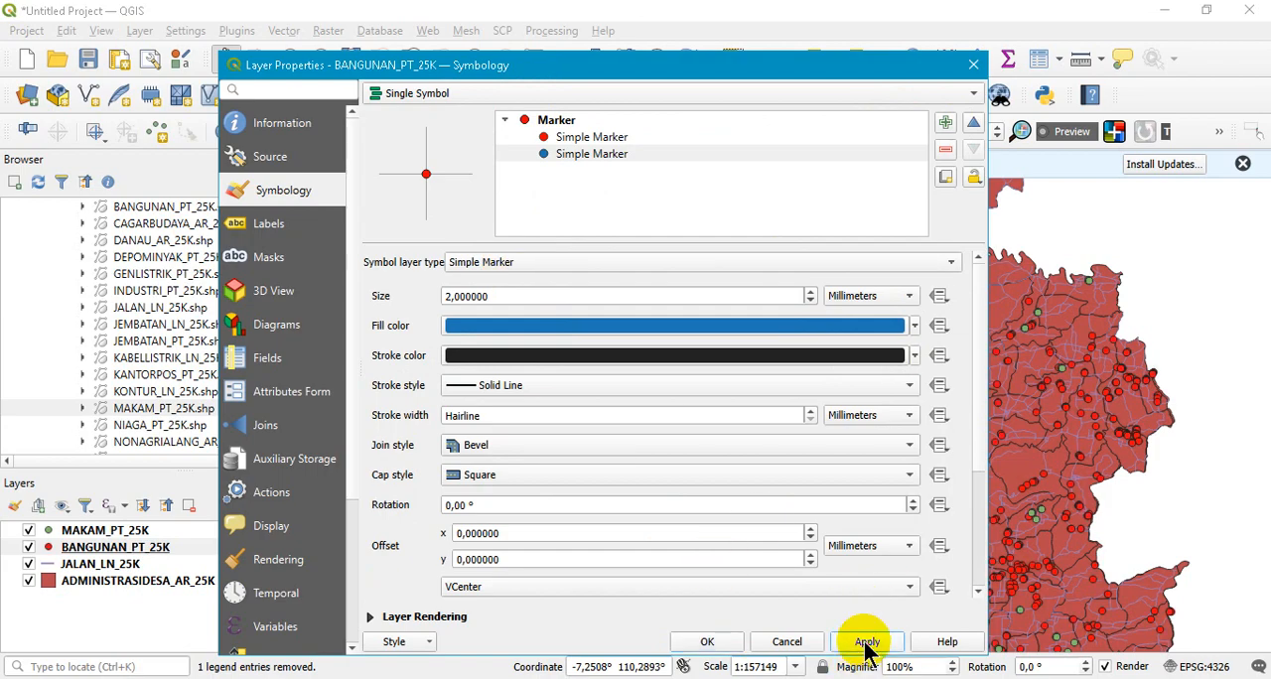
click(706, 642)
- Inspect the restyled building points on the map and hide the MAKAM_PT_25K layer
scroll(741, 368, down, 1)
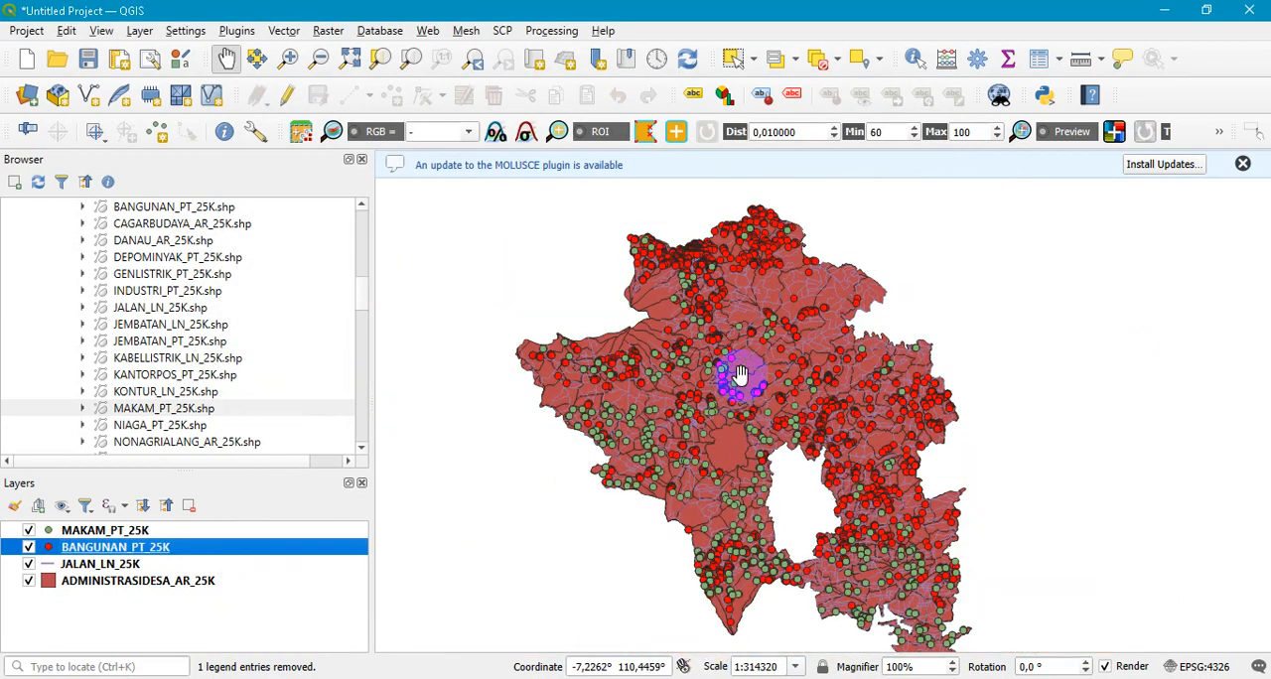
scroll(710, 265, up, 2)
scroll(691, 342, up, 2)
scroll(690, 343, down, 3)
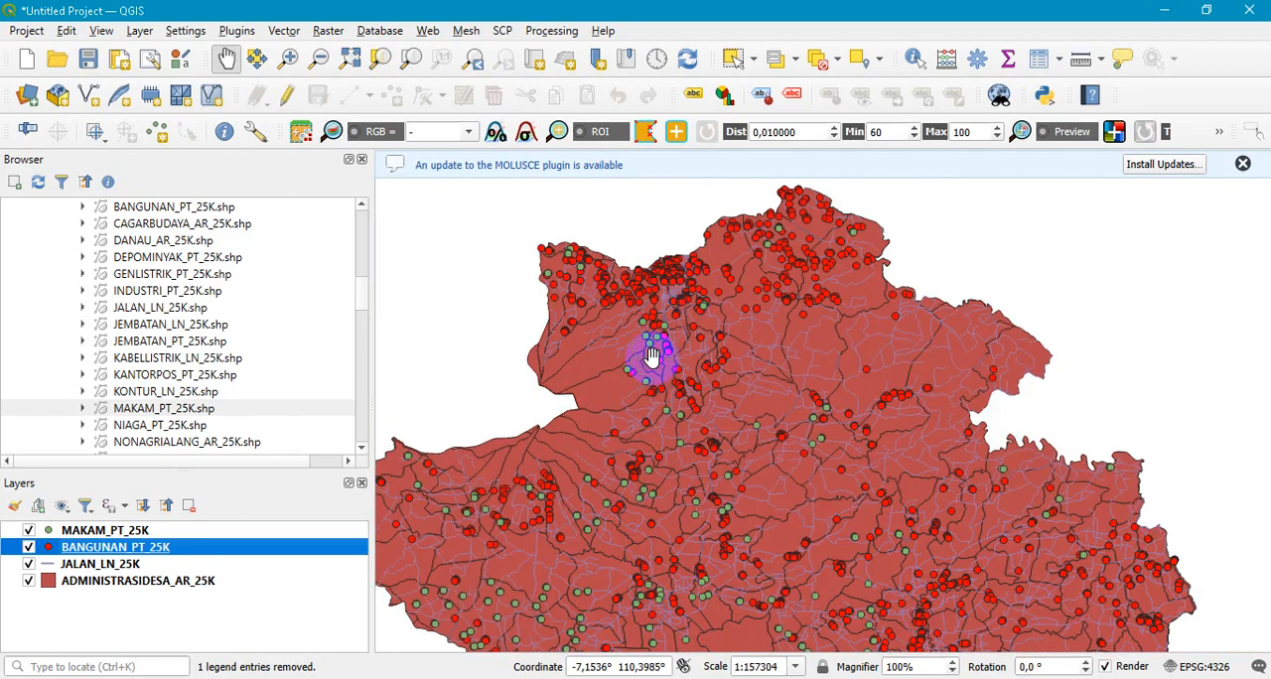
scroll(645, 384, up, 1)
click(28, 531)
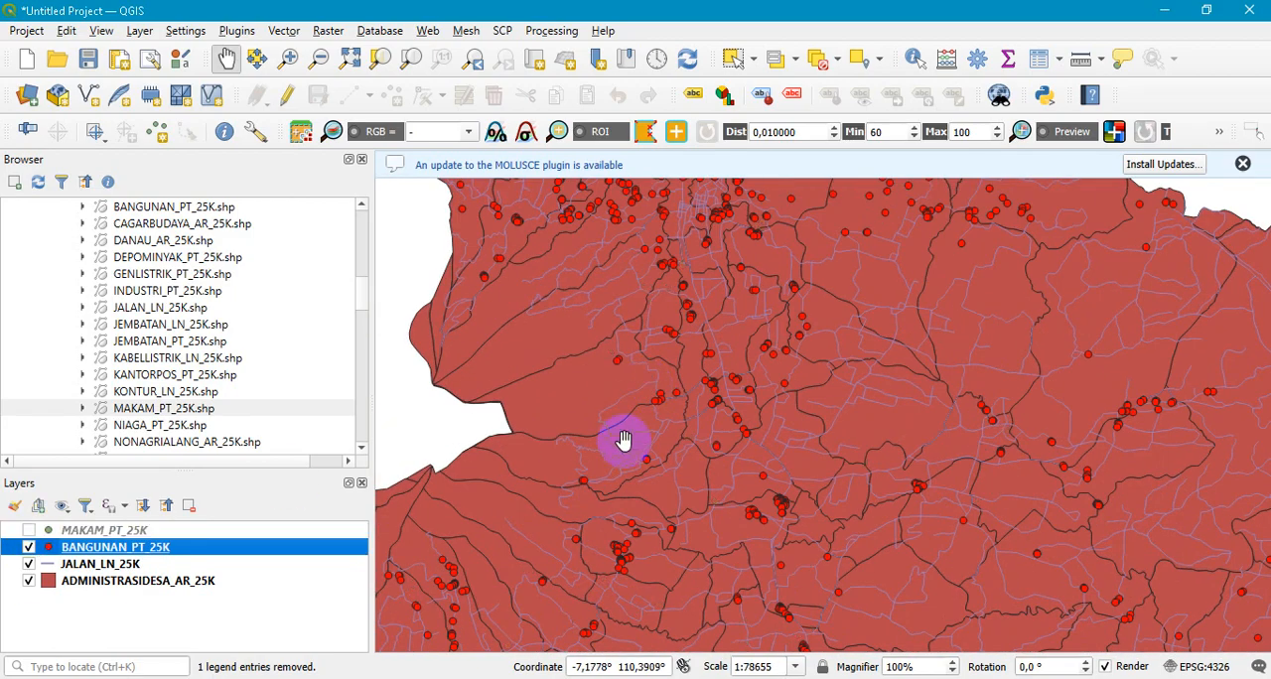
scroll(601, 444, down, 1)
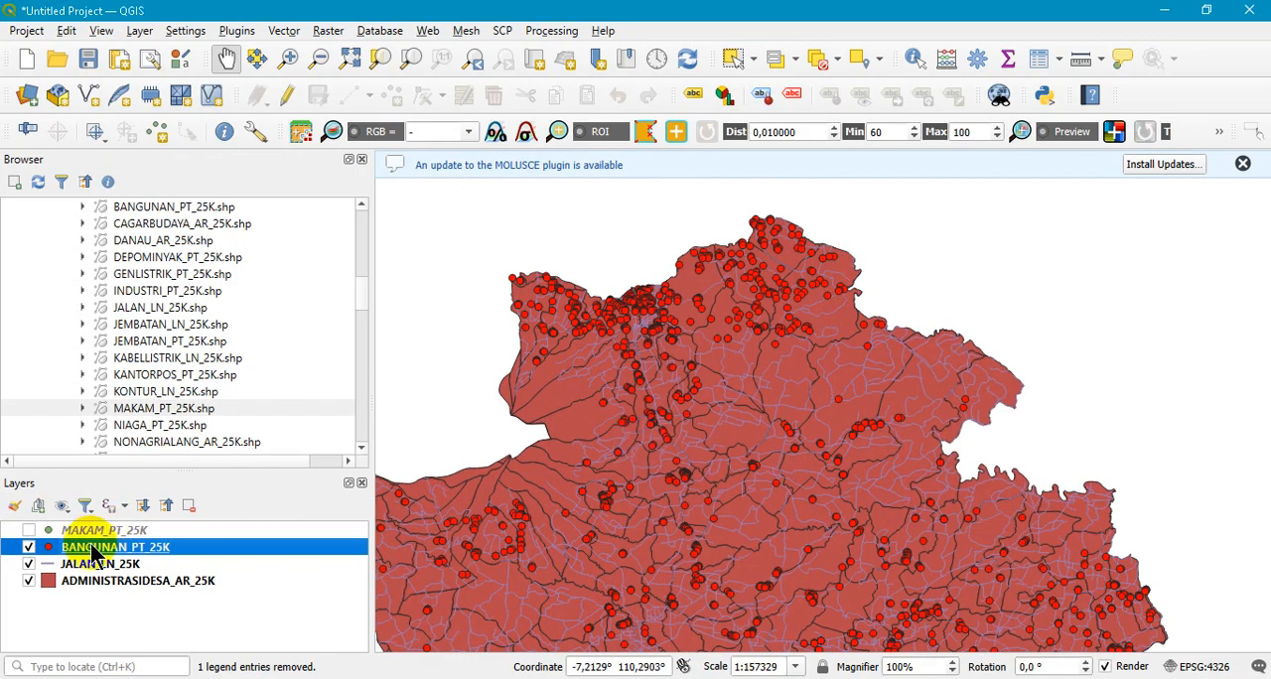
- Reopen the BANGUNAN_PT_25K symbology properties, enlarge the lower blue Simple Marker to 3.2 mm, and apply and close
right_click(96, 553)
click(159, 538)
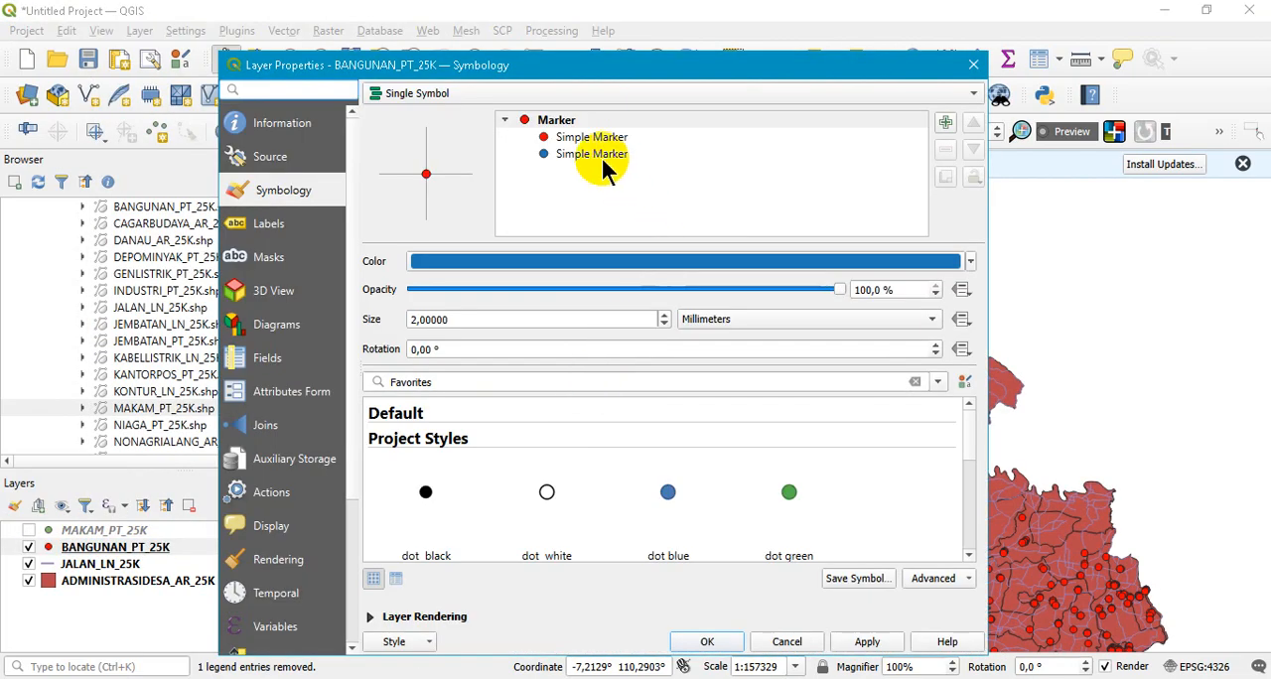
click(580, 137)
click(581, 157)
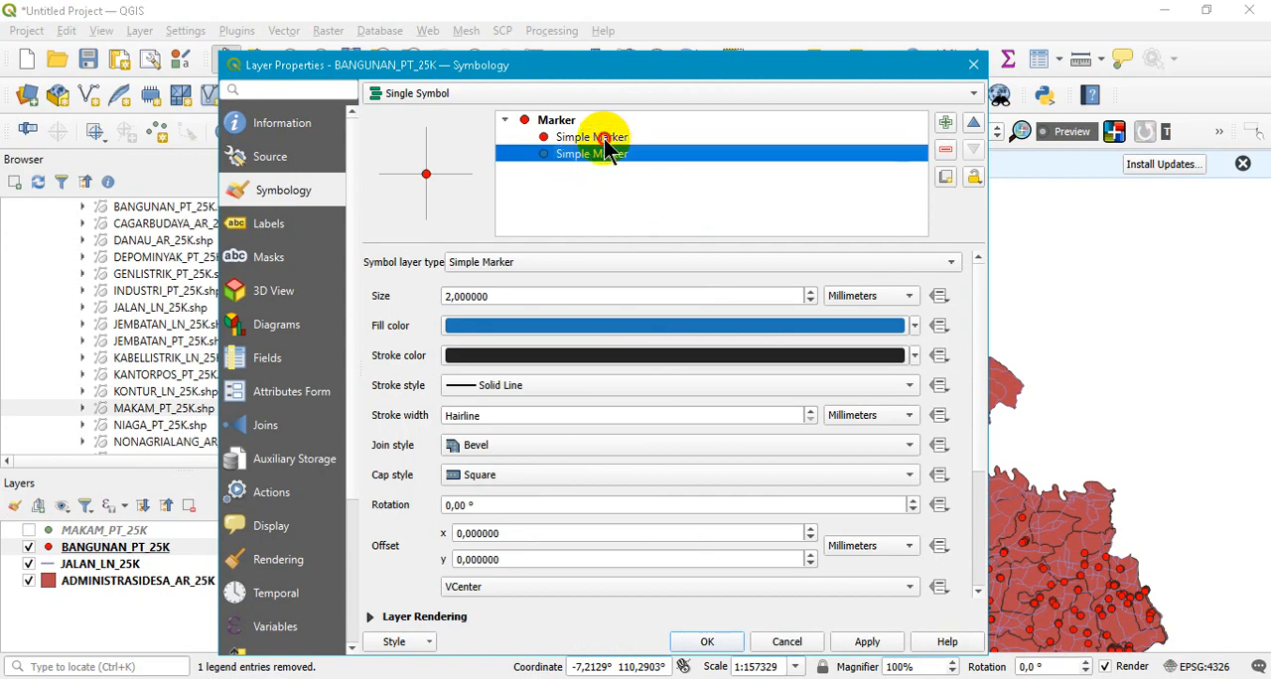
click(605, 139)
click(609, 156)
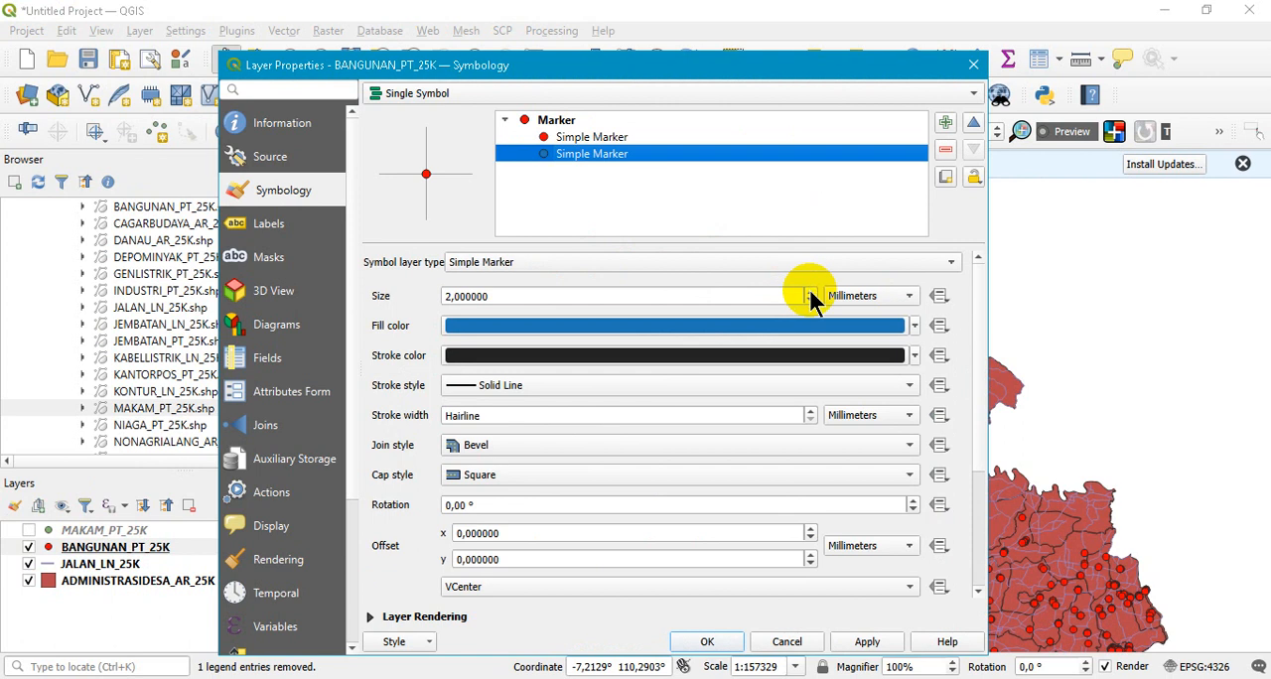
click(811, 292)
click(811, 292)
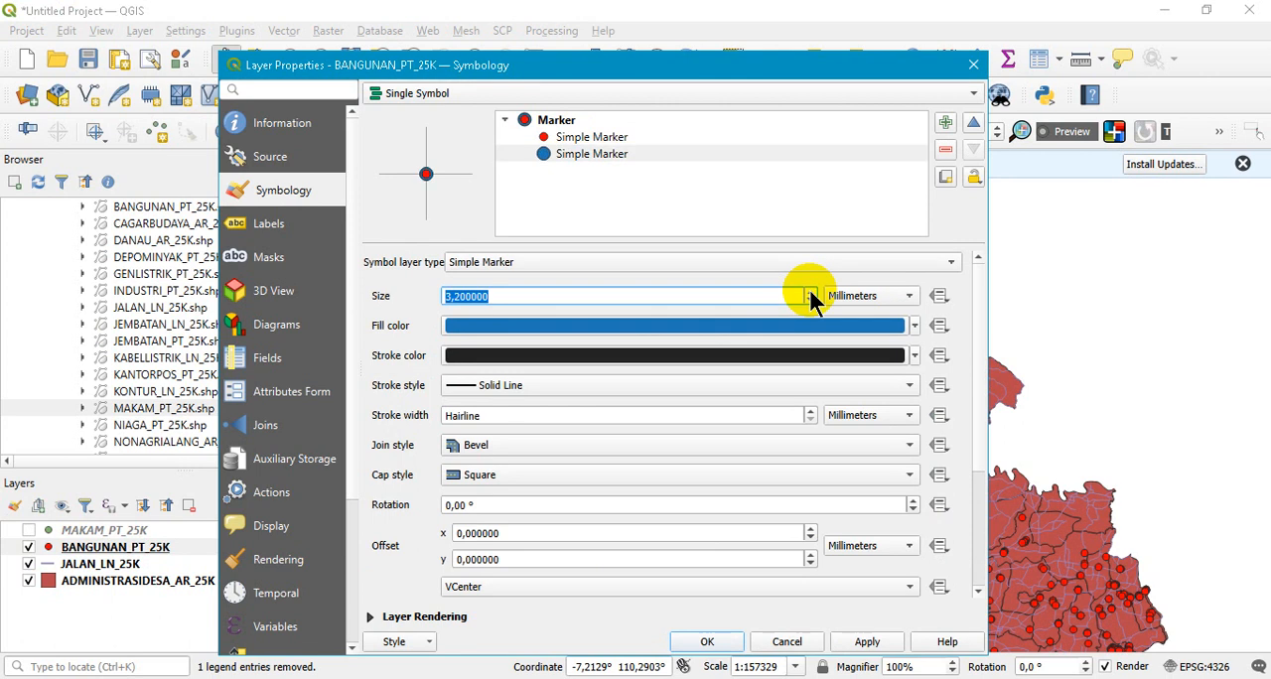
click(866, 642)
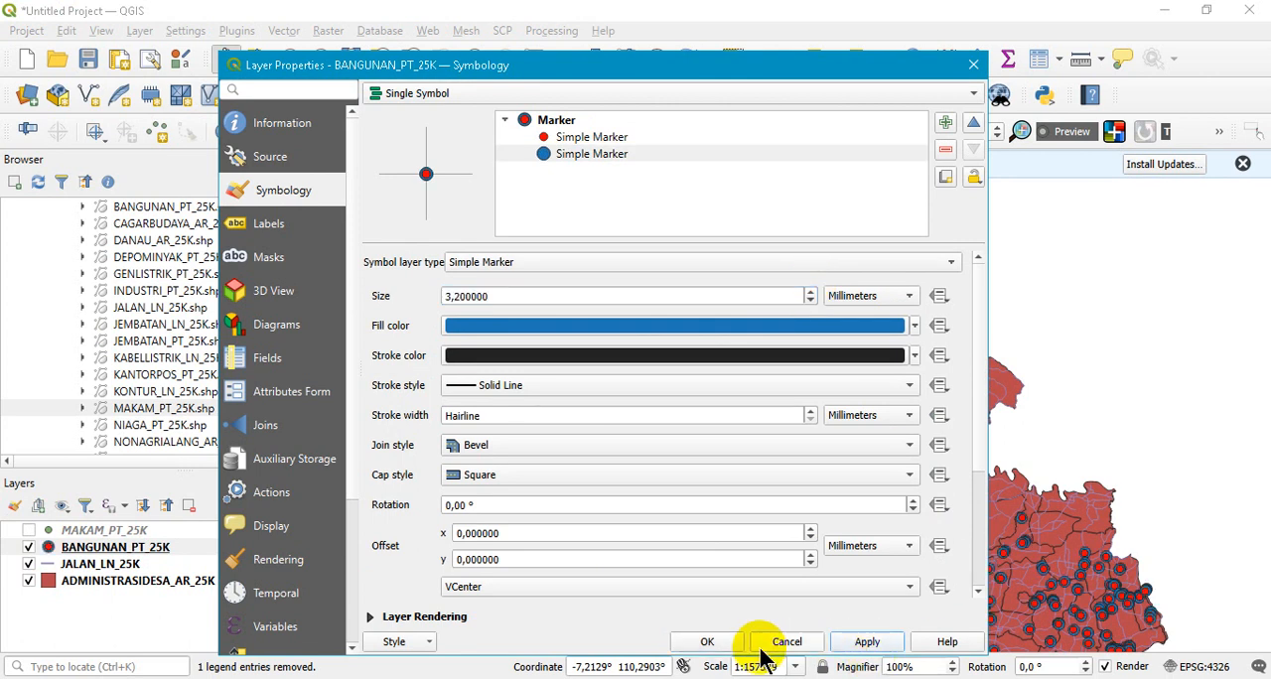
click(707, 641)
- Examine the two-layer building markers on the map up close, and advance the PowerPoint slide show past the second styling-access slide
scroll(604, 311, up, 1)
scroll(604, 311, up, 4)
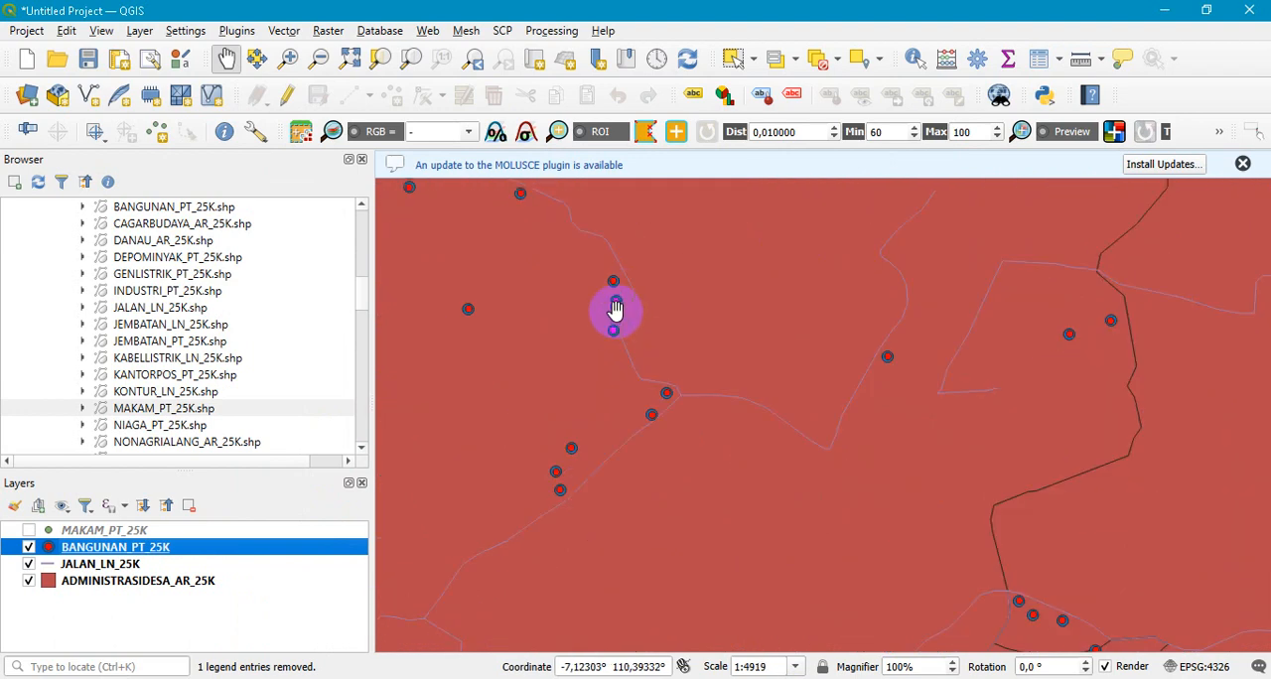
scroll(616, 306, up, 1)
scroll(592, 279, down, 3)
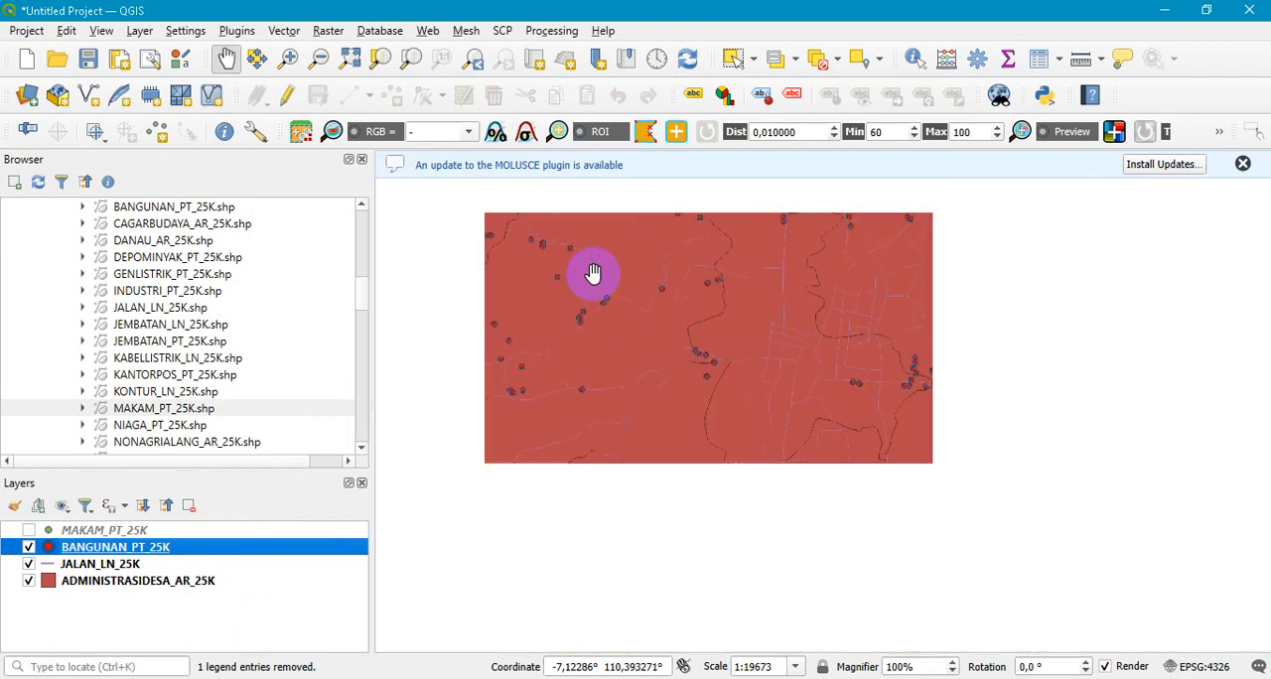
scroll(608, 320, down, 2)
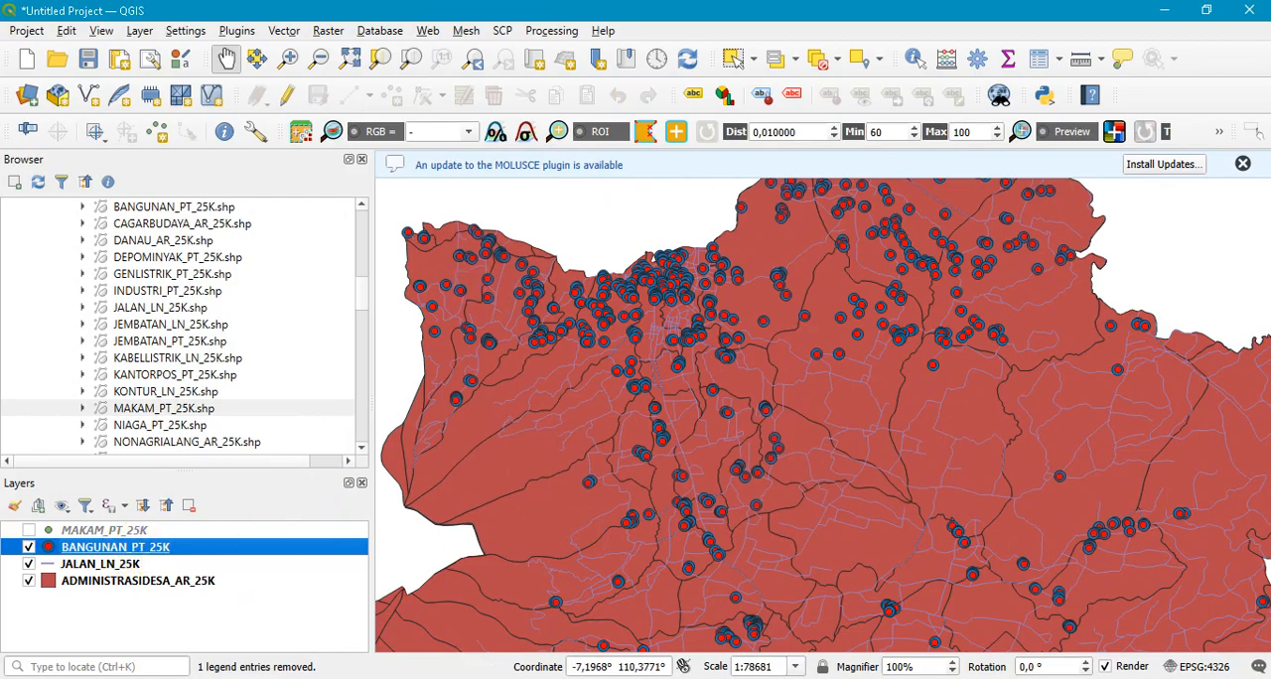
click(434, 678)
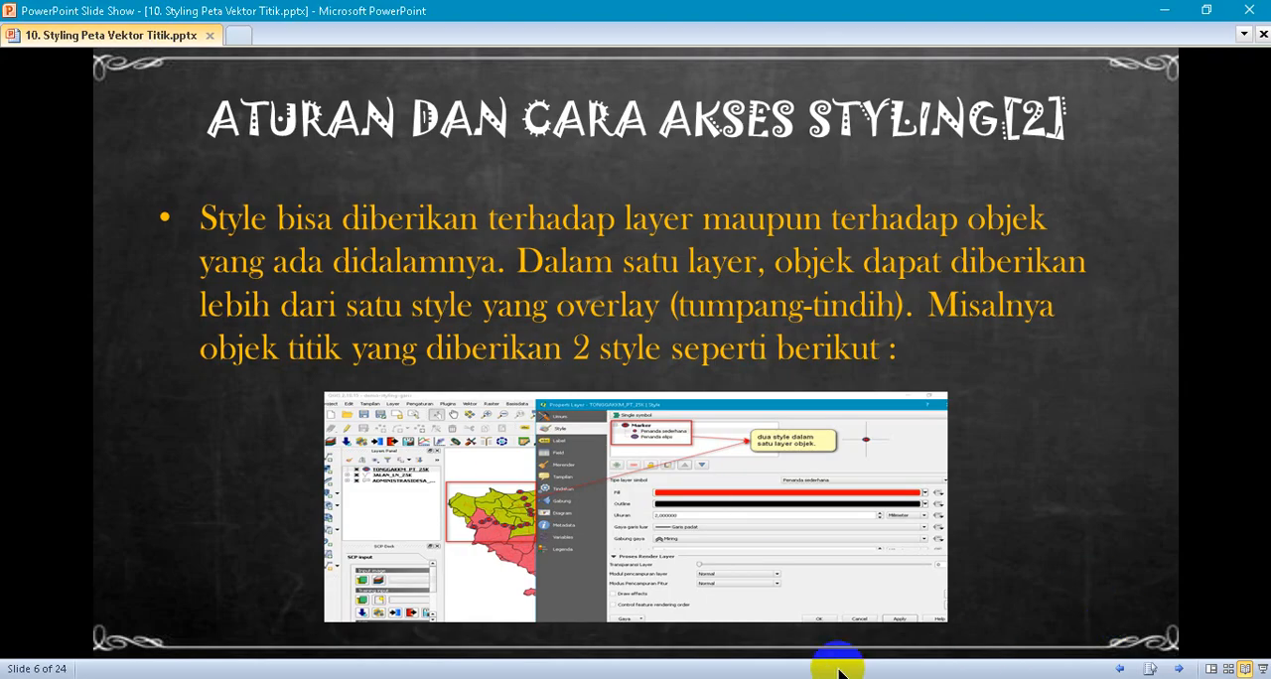
click(1180, 671)
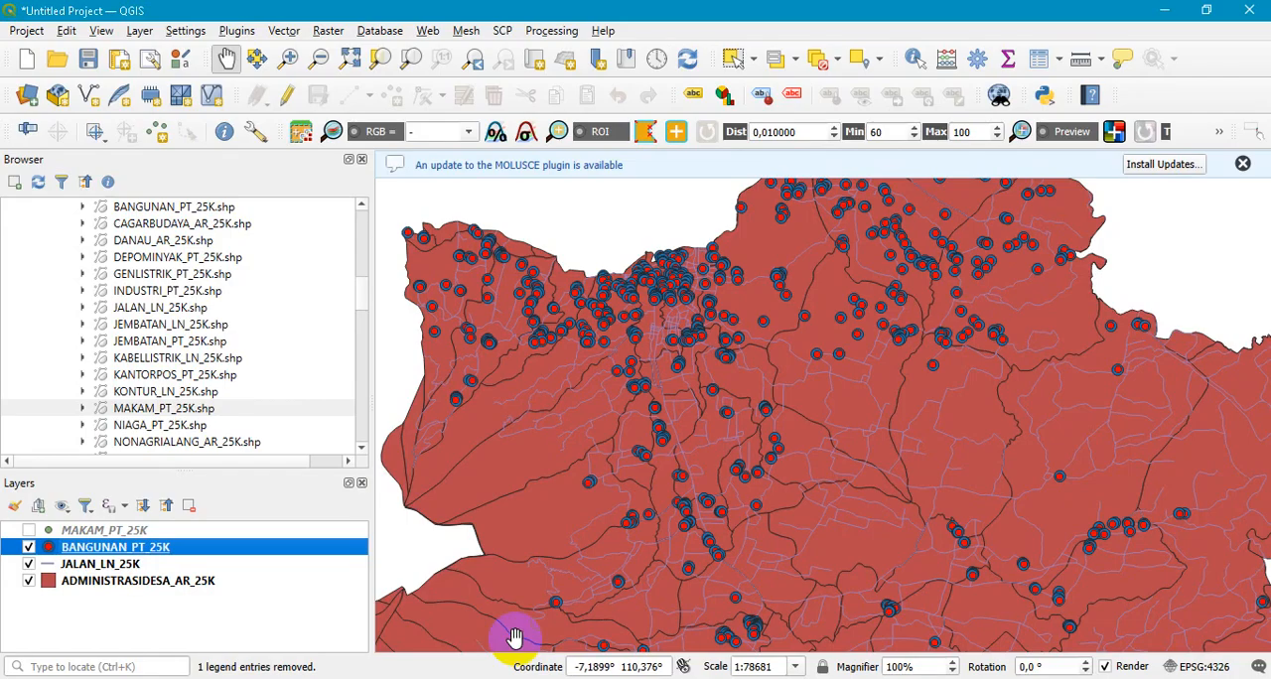
- Return to QGIS, reopen the BANGUNAN_PT_25K symbology properties and set the color of the whole Marker symbol to green
double_click(132, 556)
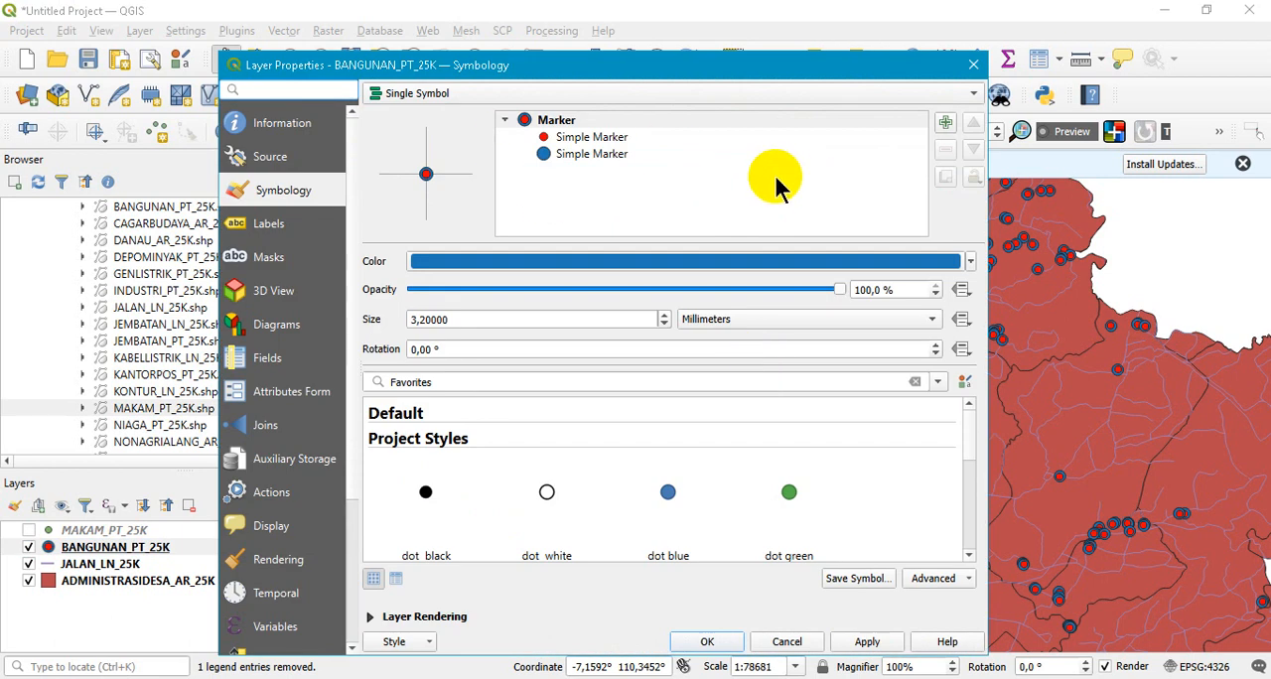
click(594, 140)
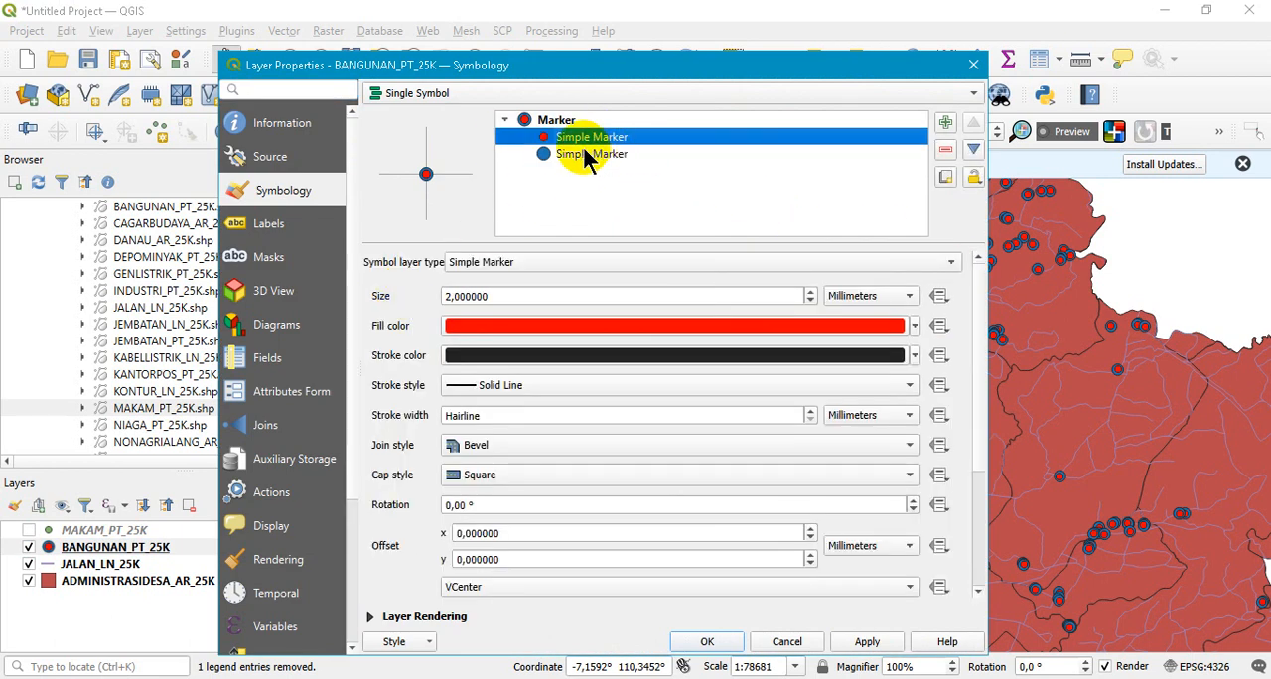
click(592, 154)
click(557, 120)
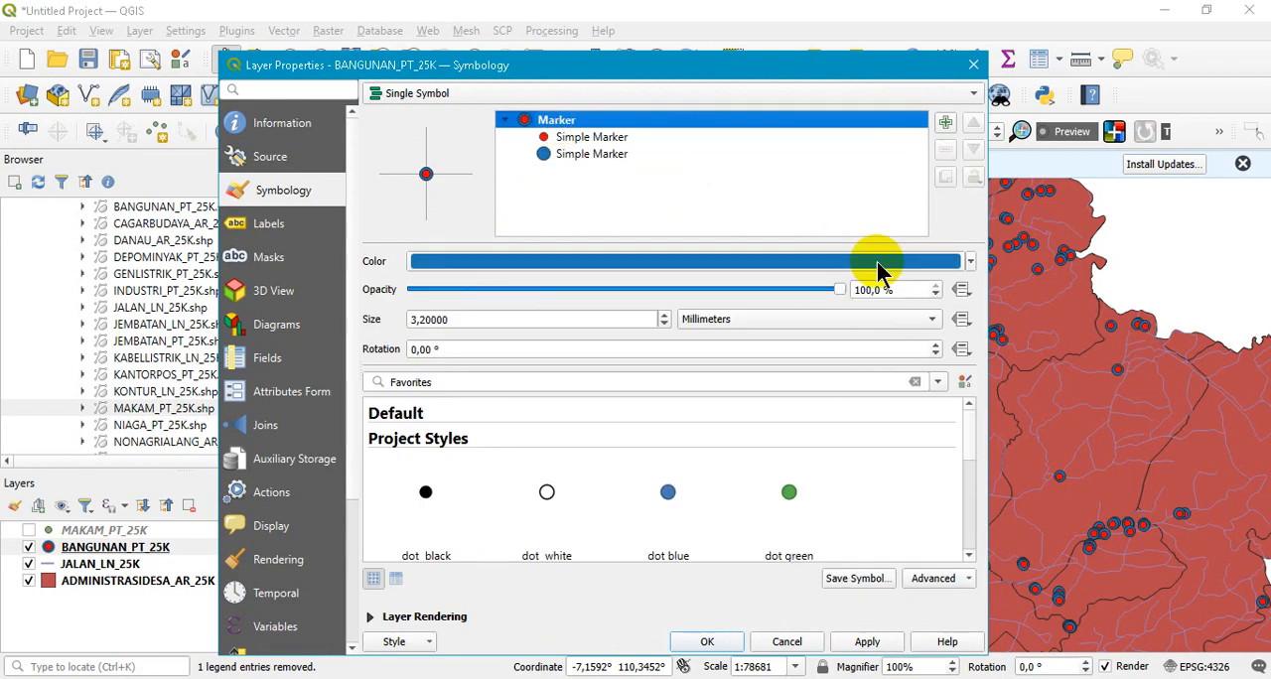
click(968, 262)
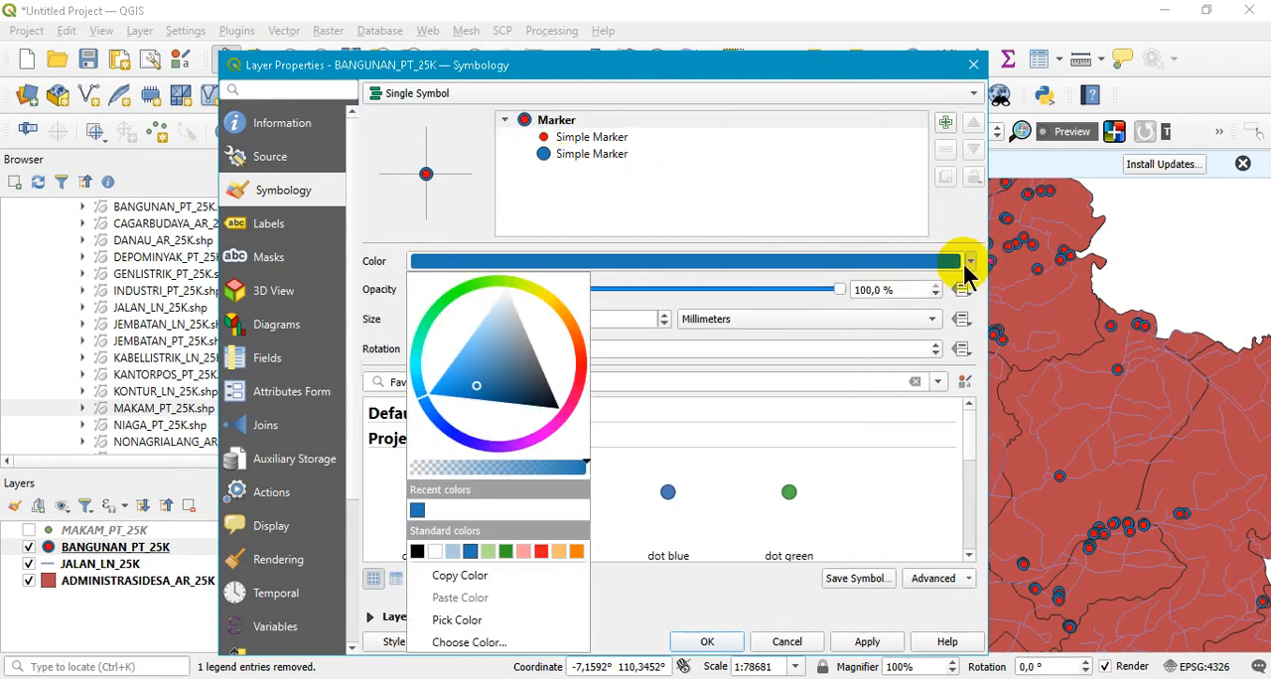
click(509, 552)
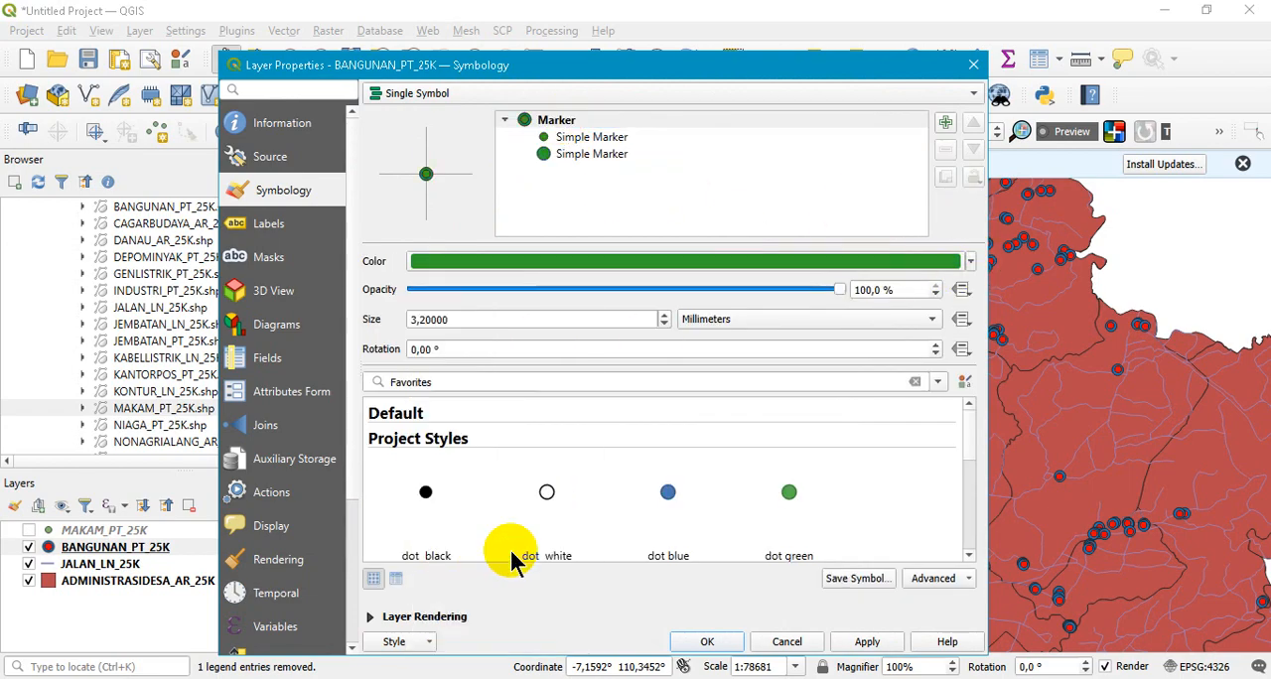
- Set the fill color of the upper Simple Marker to orange and apply the change
click(586, 137)
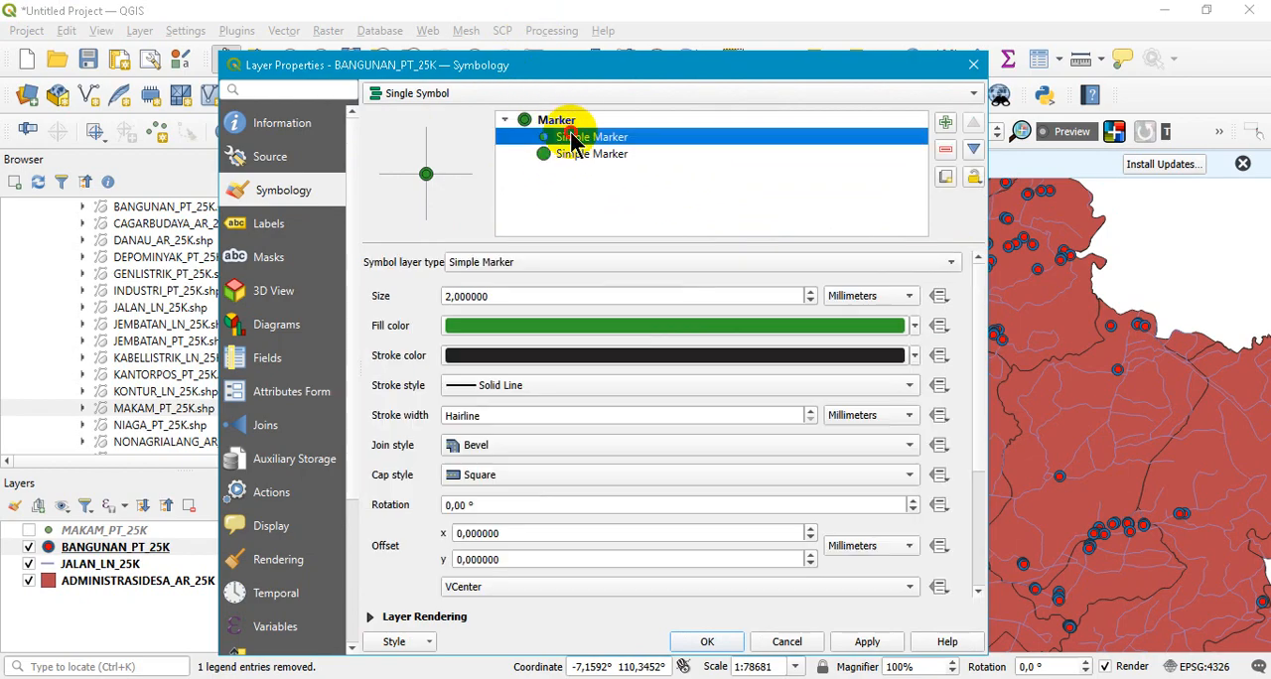
click(915, 326)
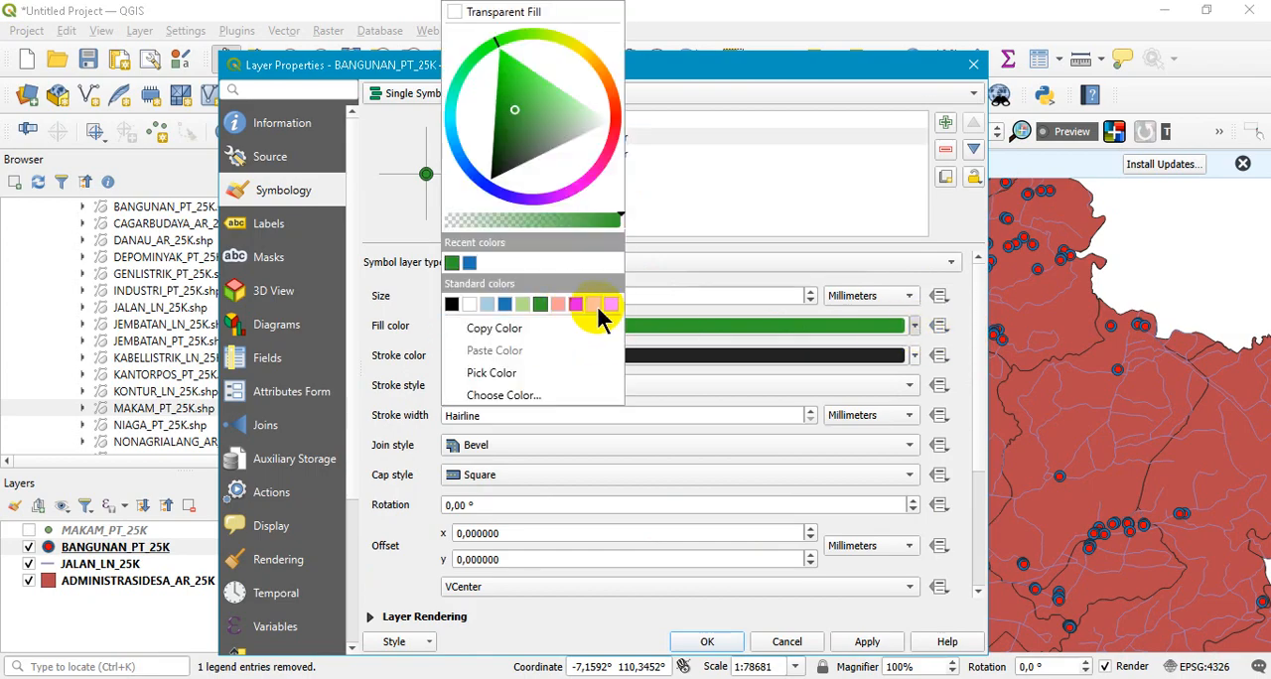
click(595, 306)
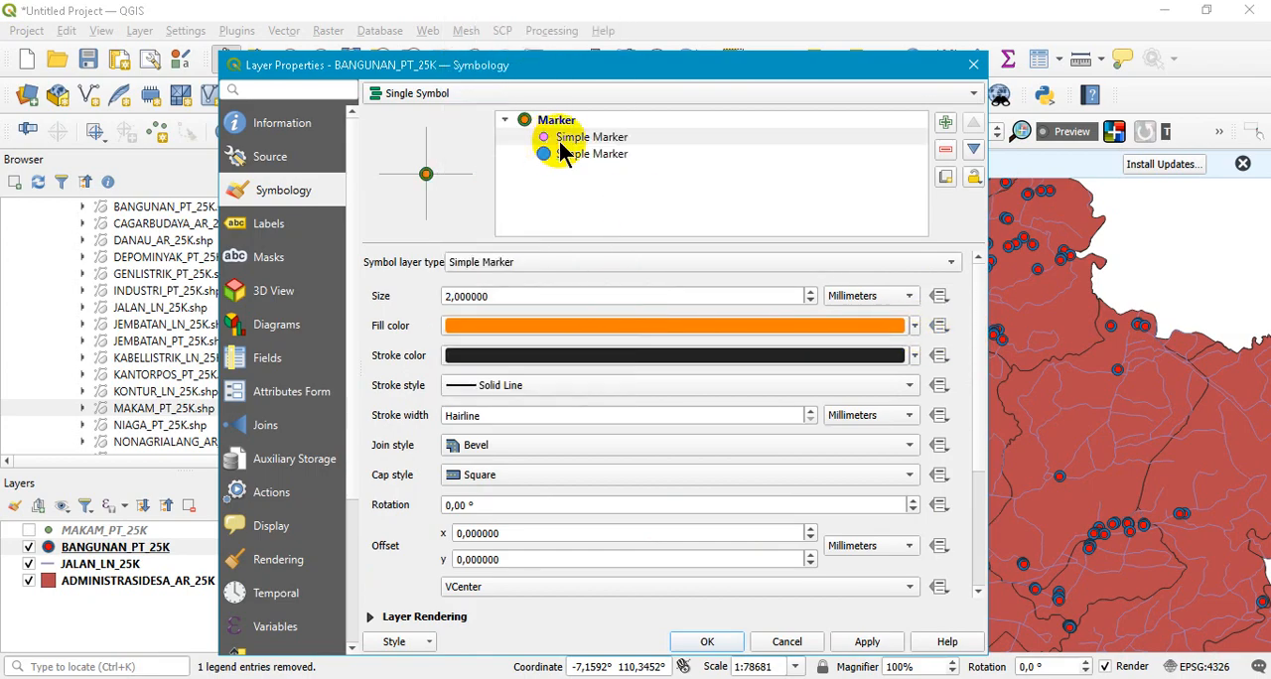
click(867, 641)
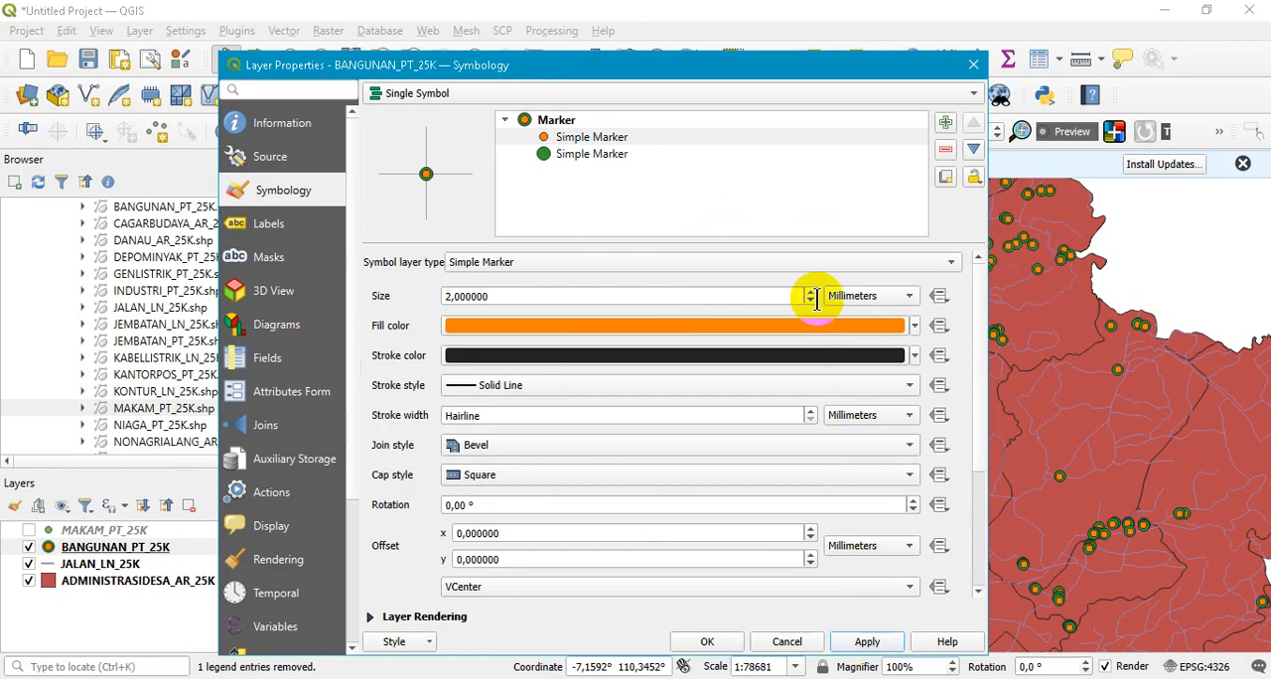
click(641, 320)
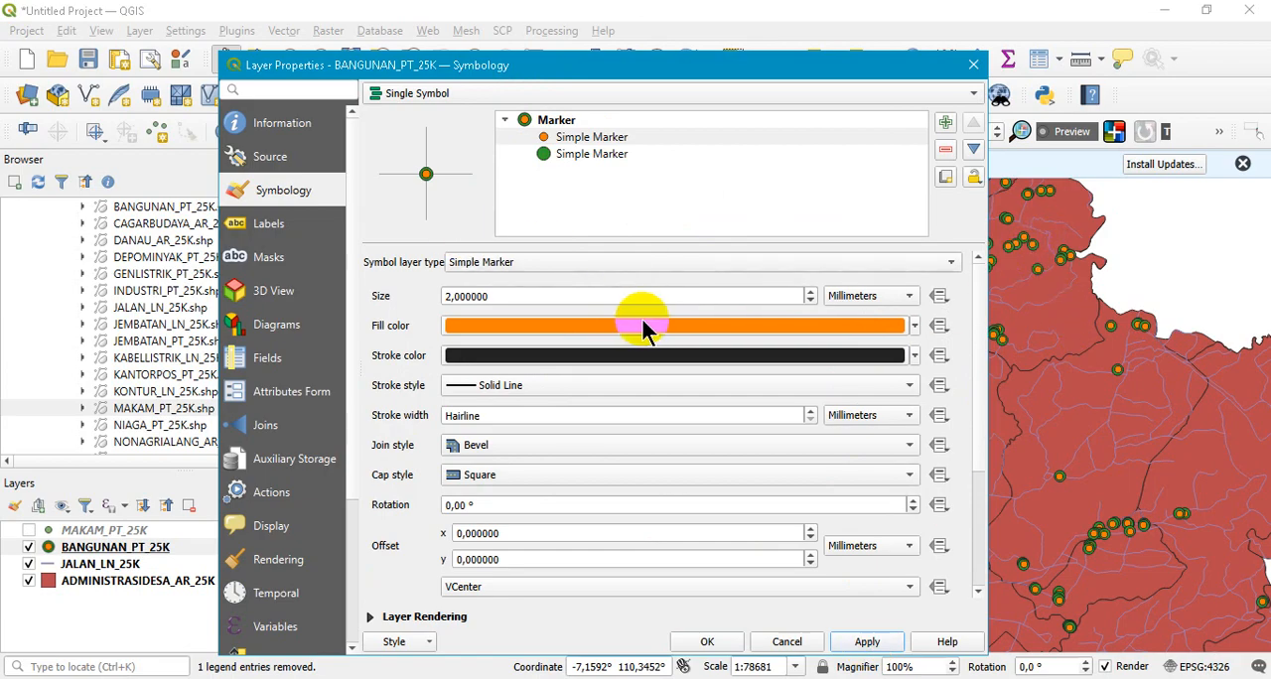
- Set the lower green Simple Marker's size to 3.8 mm and its stroke color to red, applying both changes
click(596, 157)
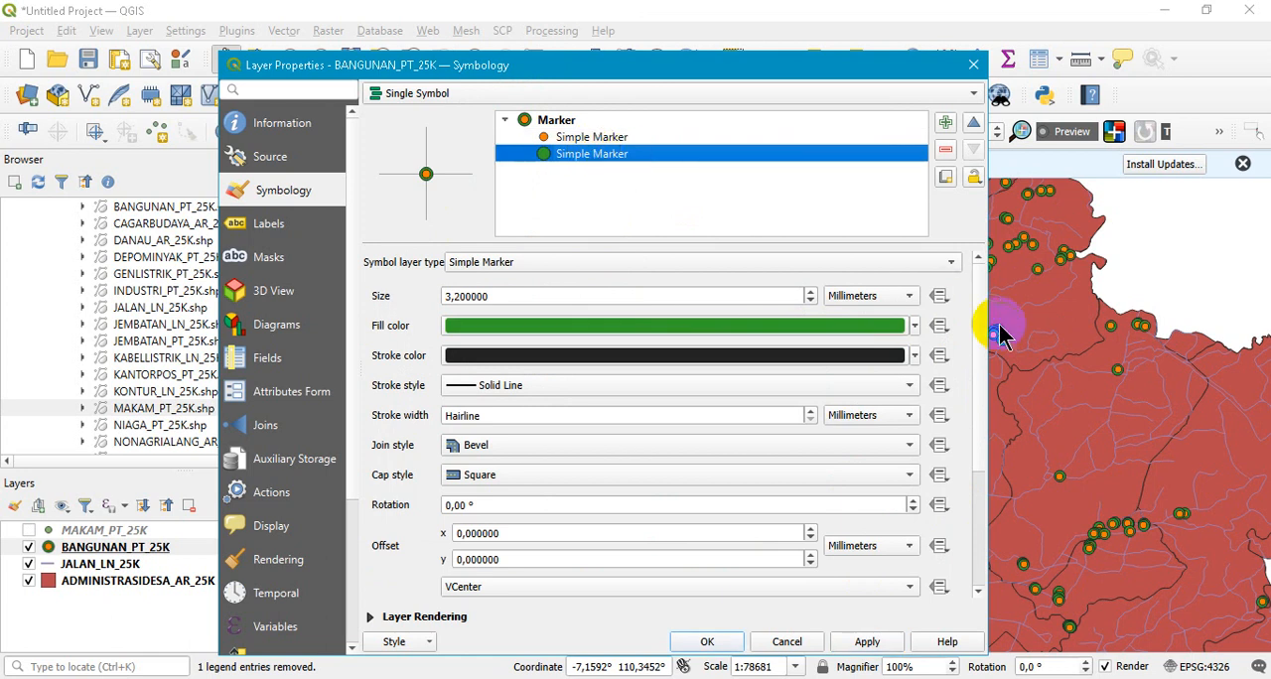
click(812, 292)
click(811, 292)
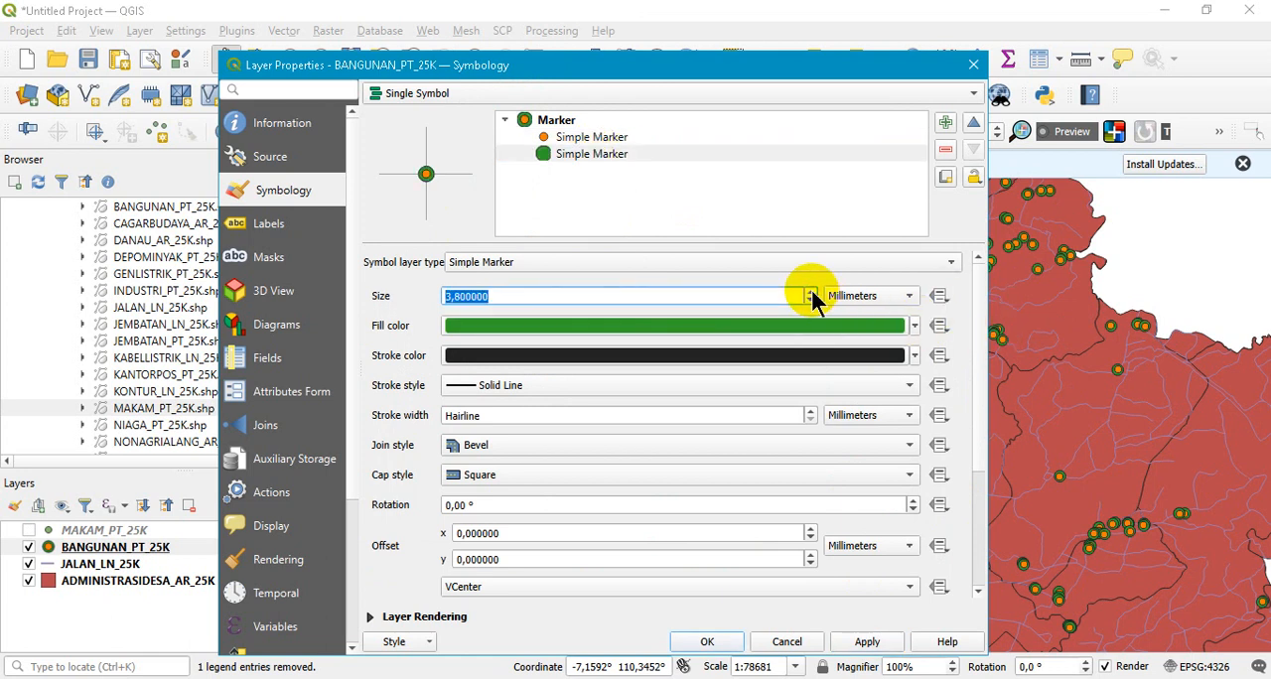
click(867, 644)
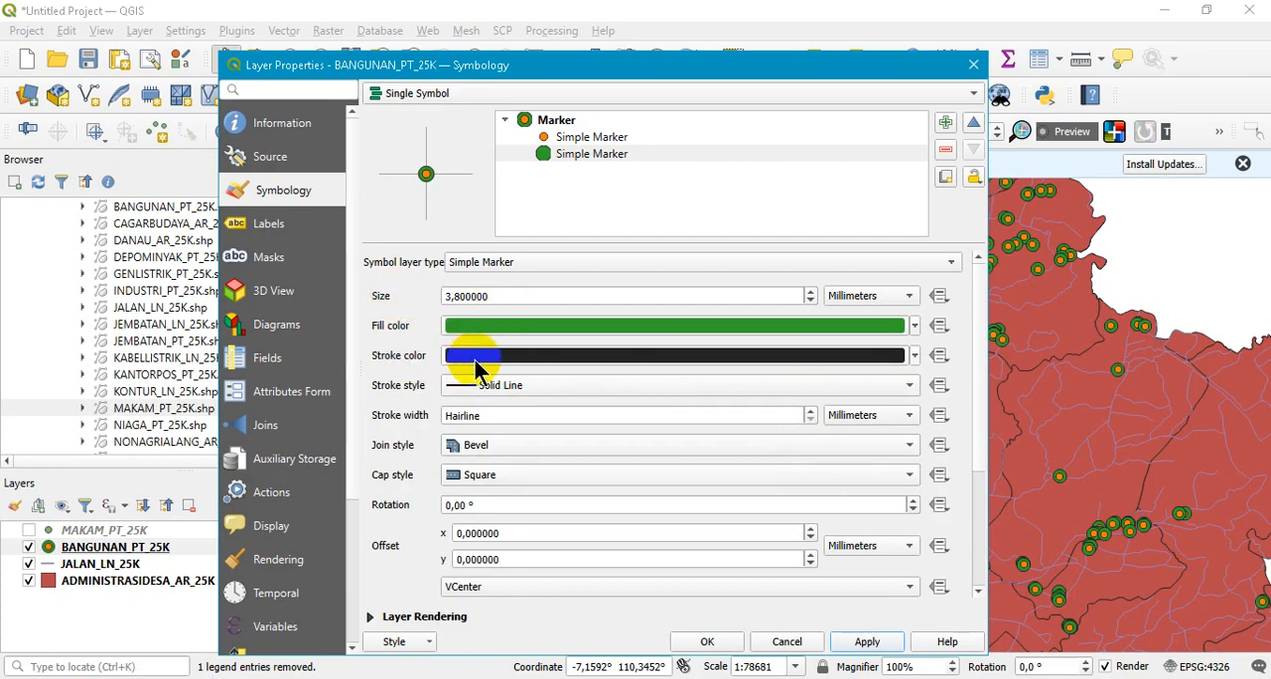
click(913, 356)
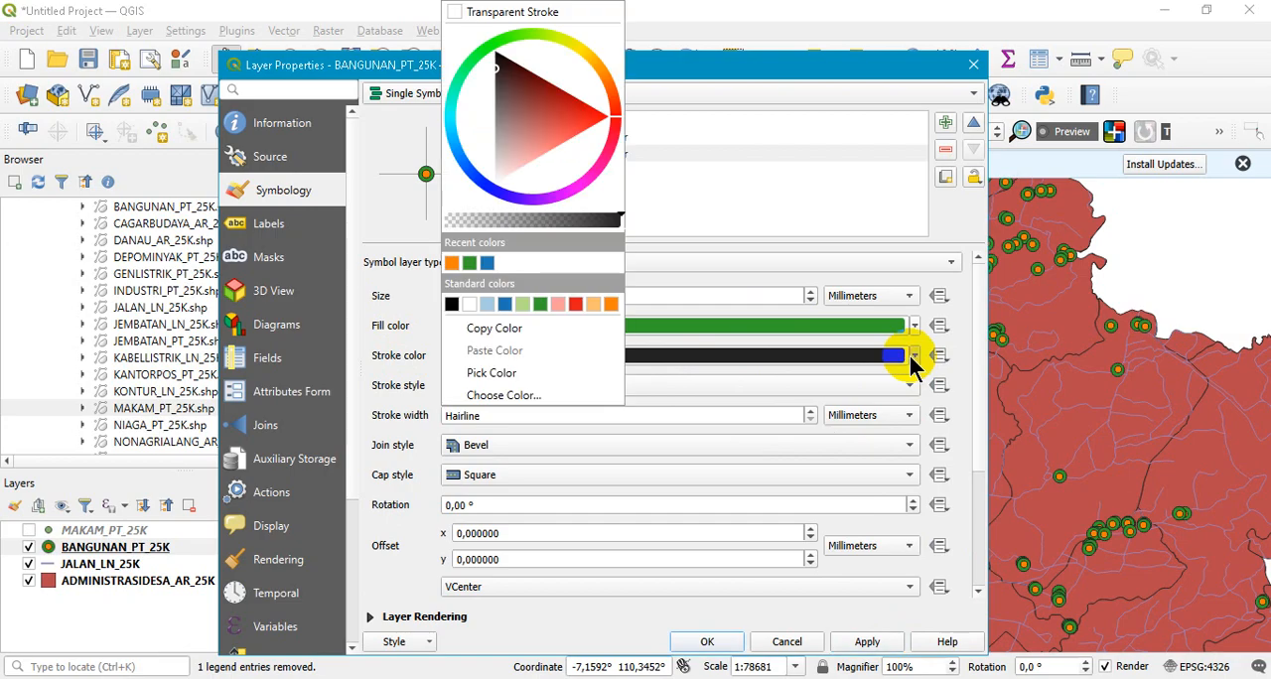
click(575, 306)
click(867, 643)
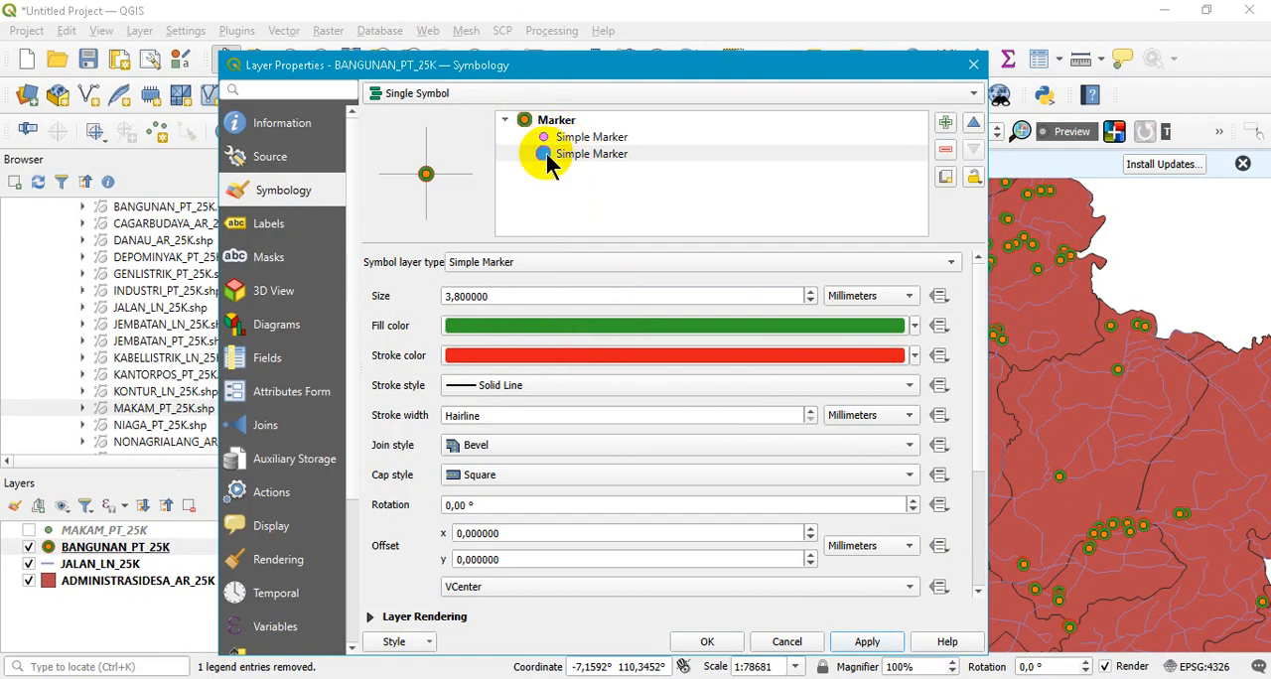
- Set the stroke color of the upper orange Simple Marker to blue, apply the change and close the layer properties
click(581, 138)
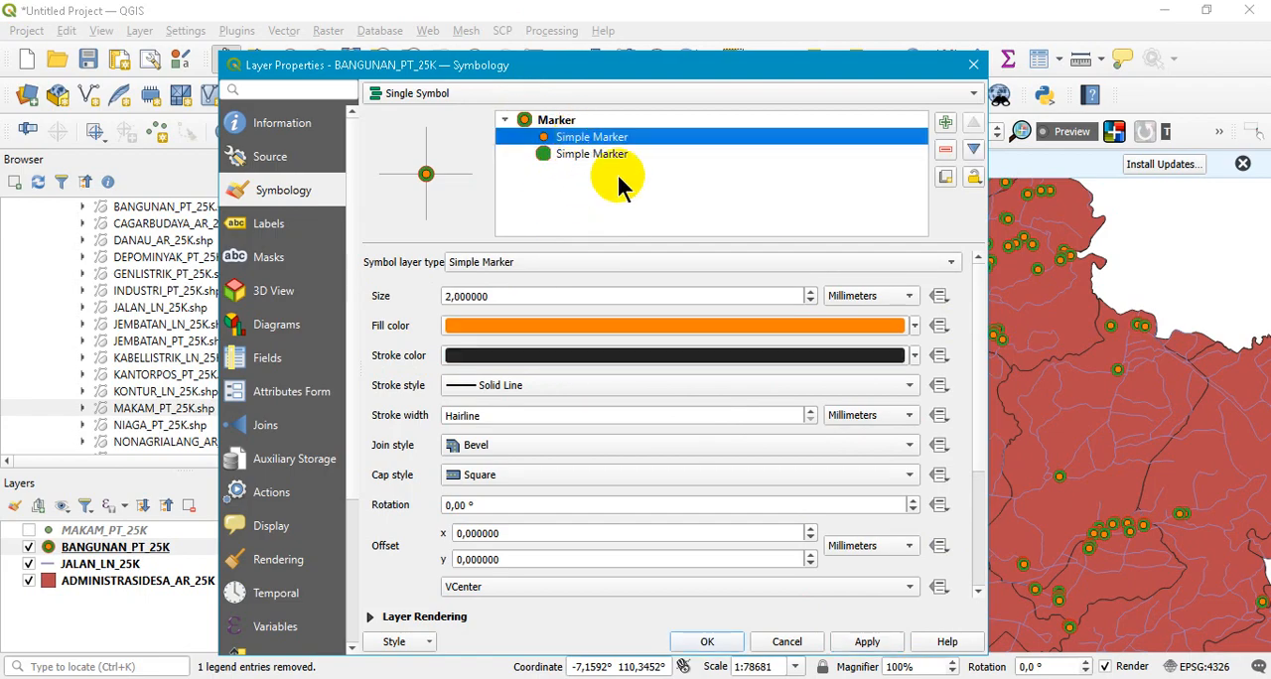
click(915, 356)
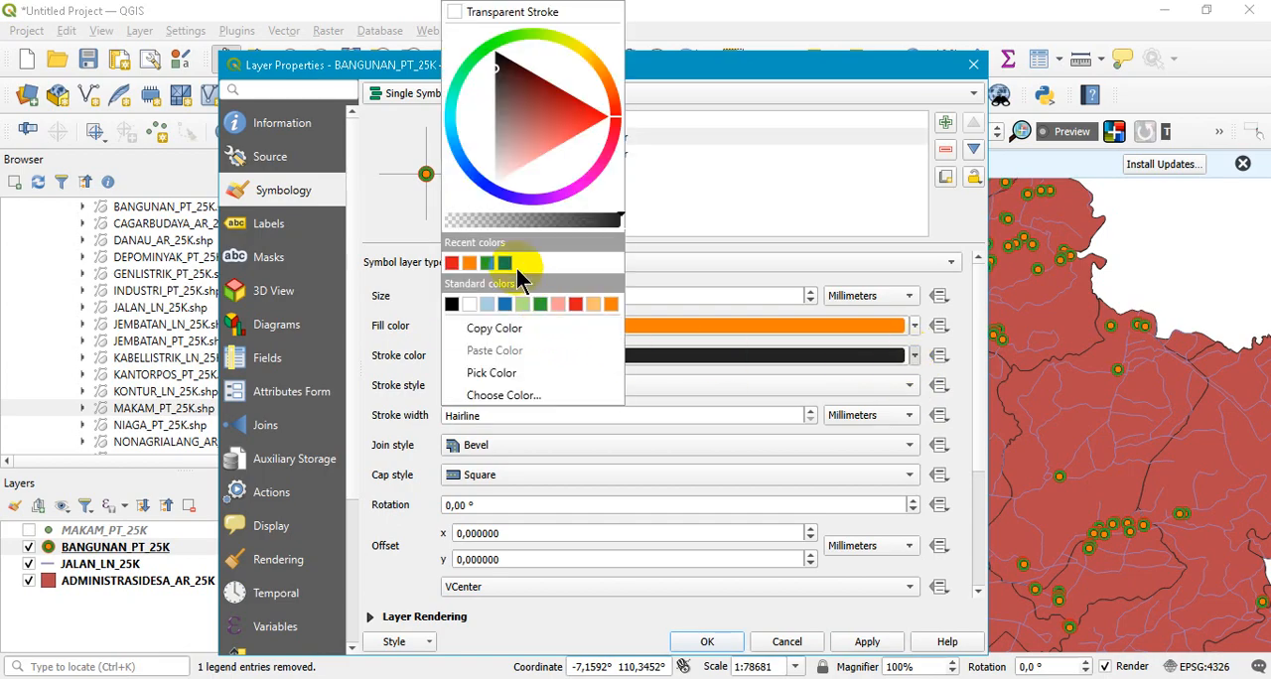
click(513, 264)
click(867, 641)
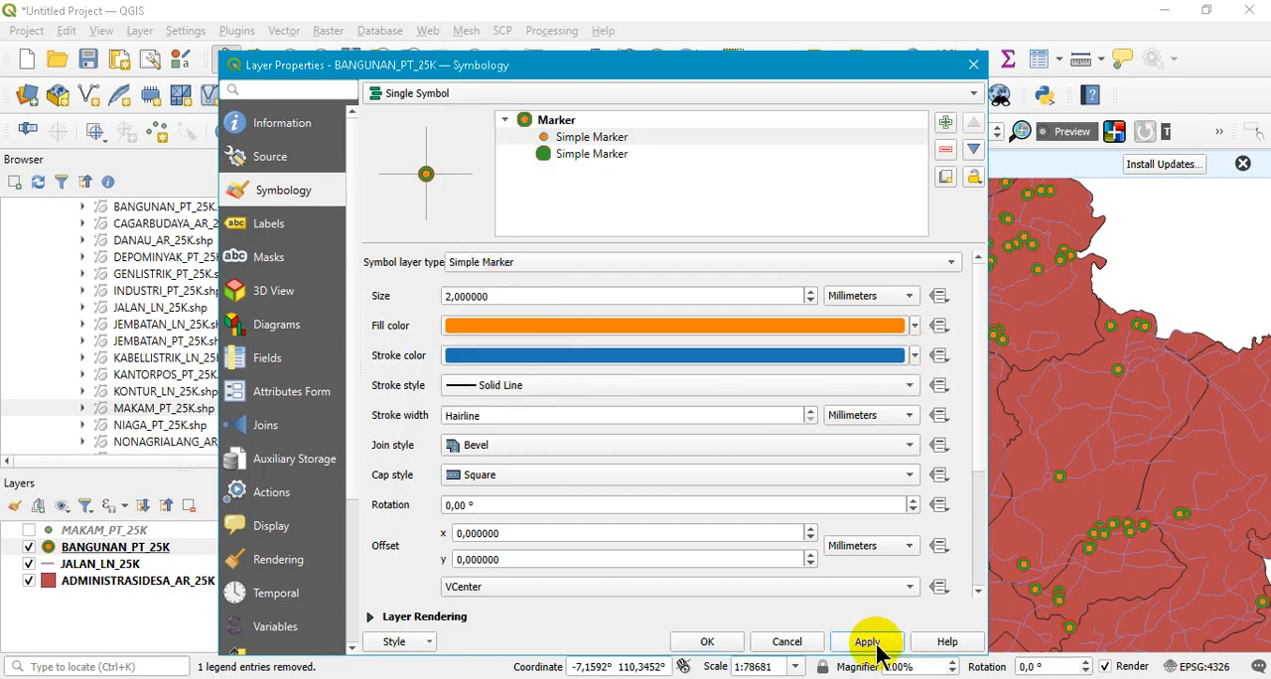
click(709, 642)
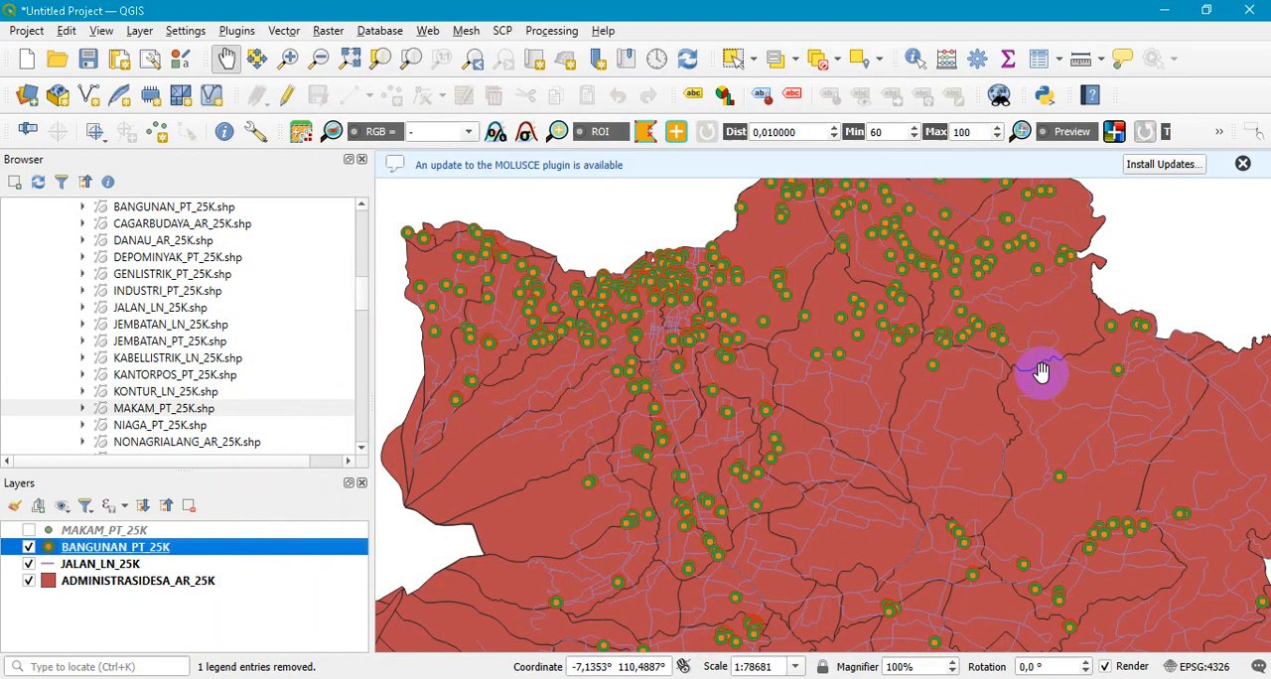
- Reopen the BANGUNAN_PT_25K symbology properties and set the upper Simple Marker's stroke style to Dot Line, applying the change
scroll(987, 330, up, 7)
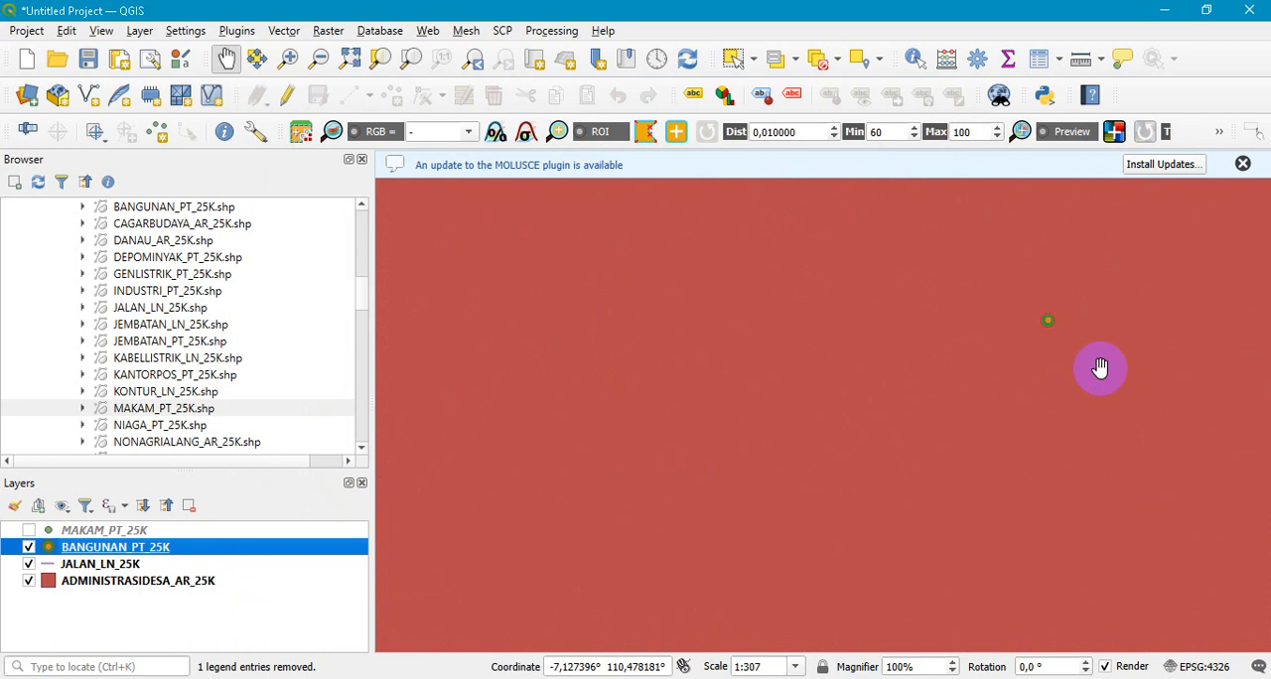
scroll(1014, 285, down, 1)
scroll(1014, 285, down, 5)
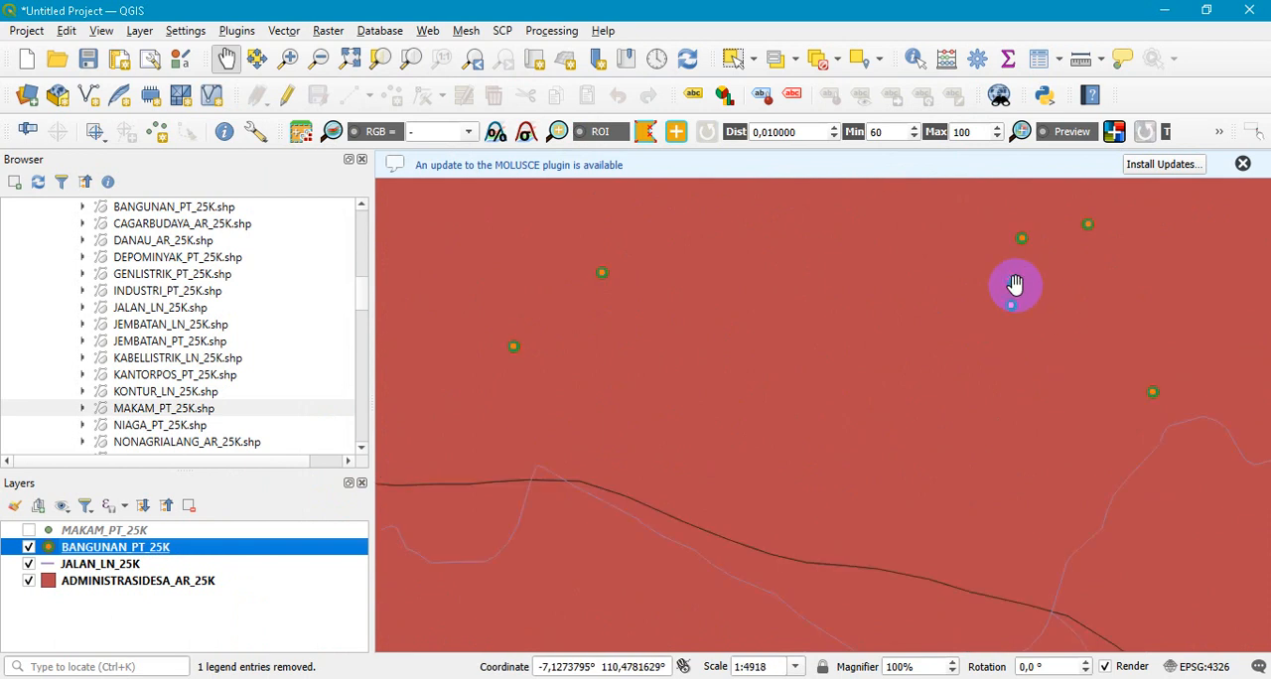
double_click(164, 554)
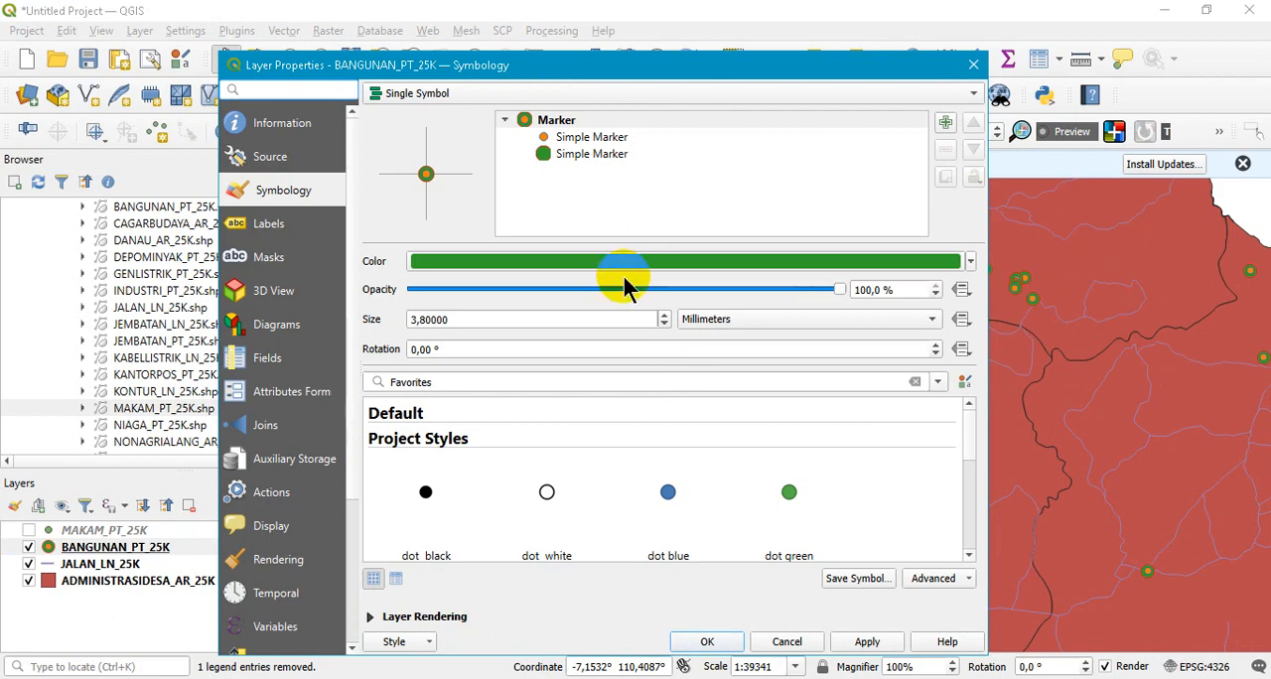
click(572, 139)
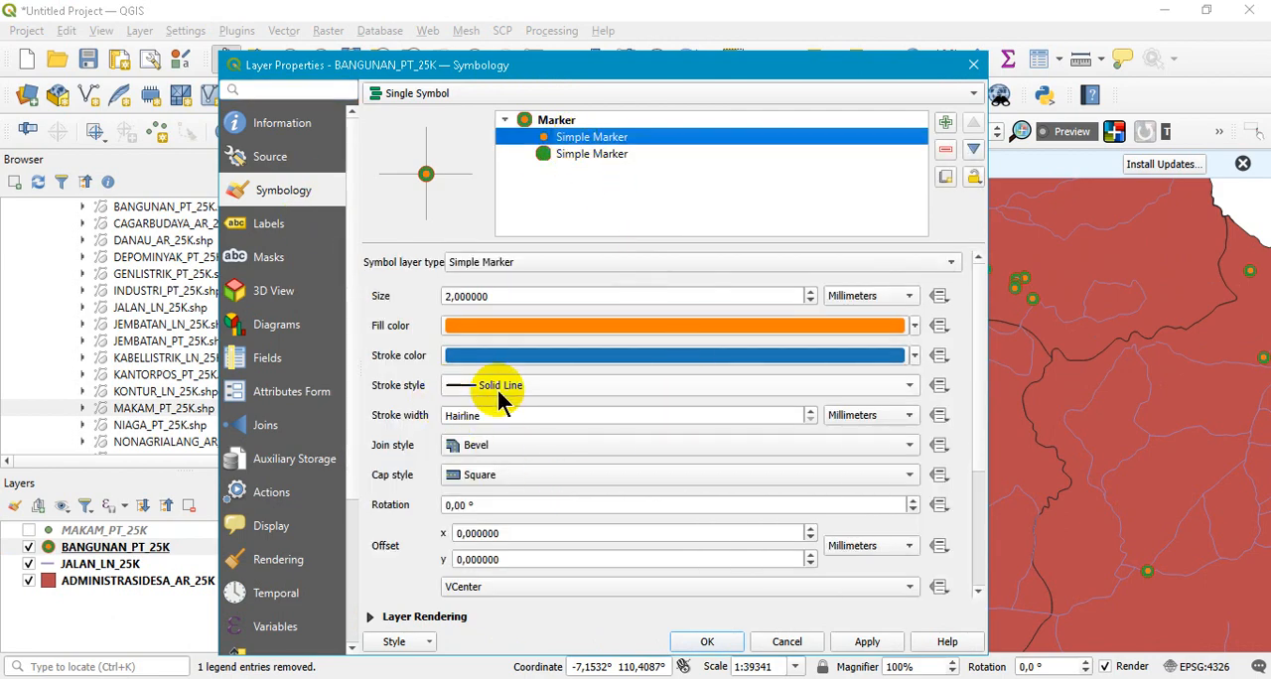
click(604, 387)
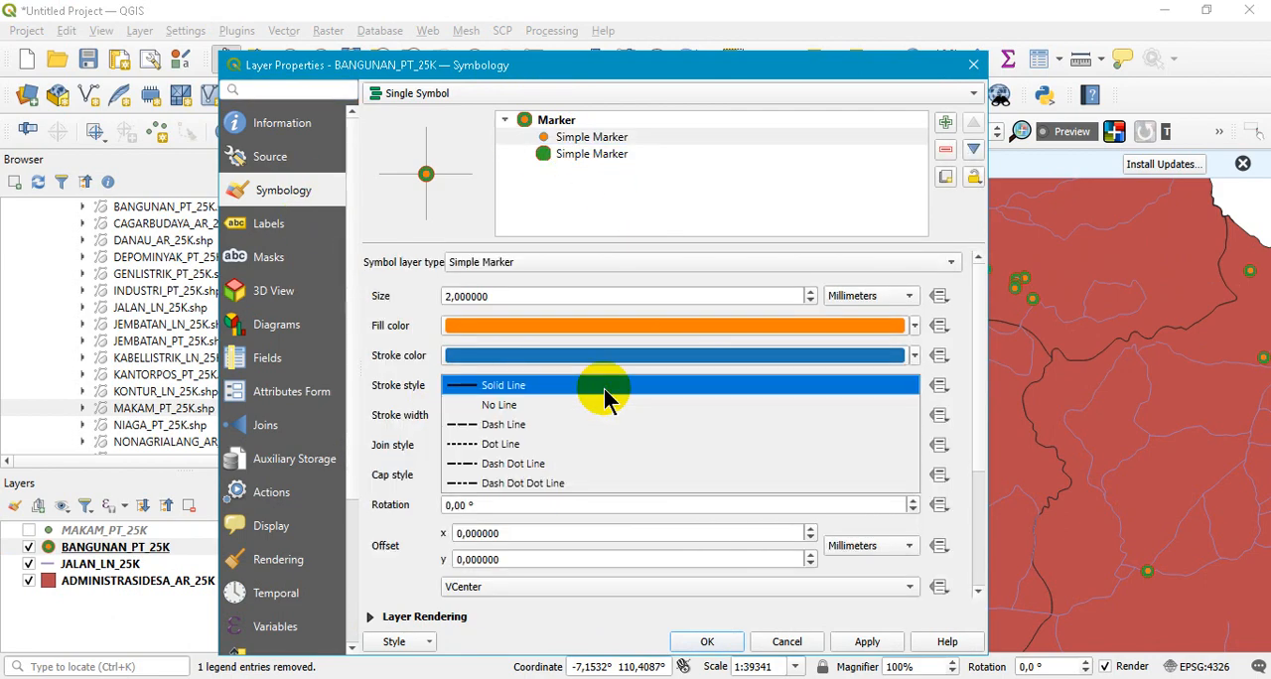
click(521, 444)
click(868, 643)
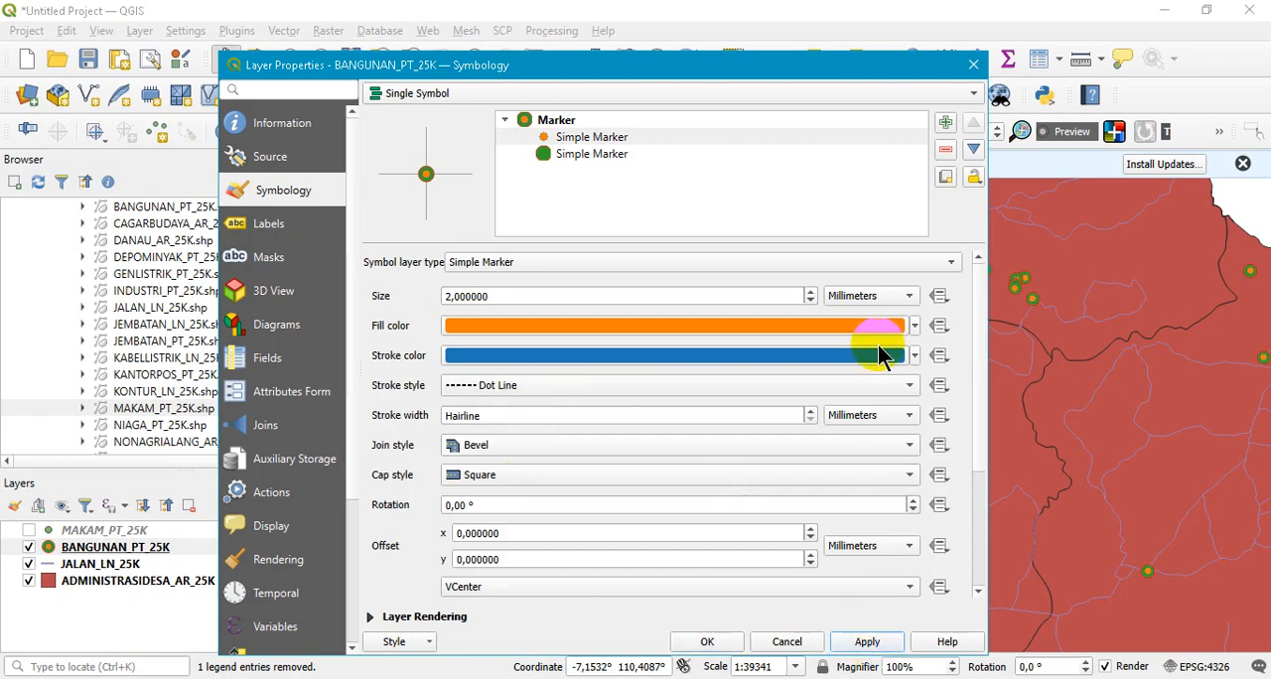
- Set the lower green Simple Marker's stroke style to Dot Line, apply it and close the layer properties
click(600, 154)
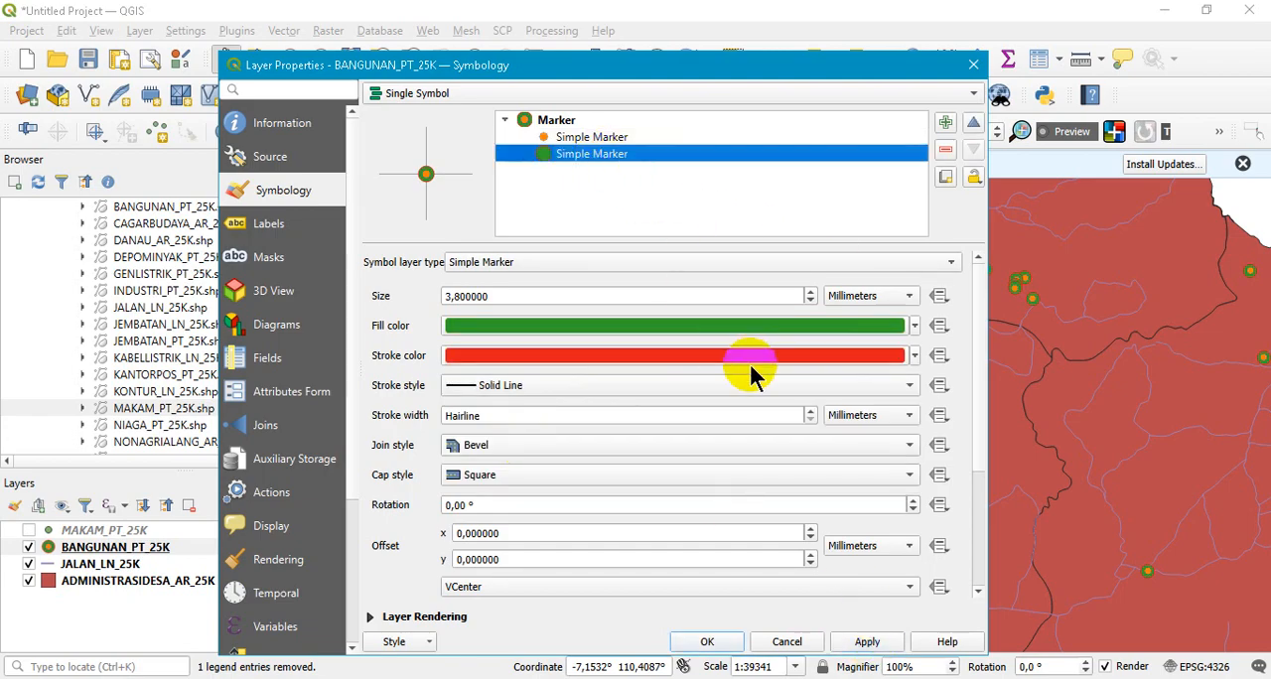
click(679, 386)
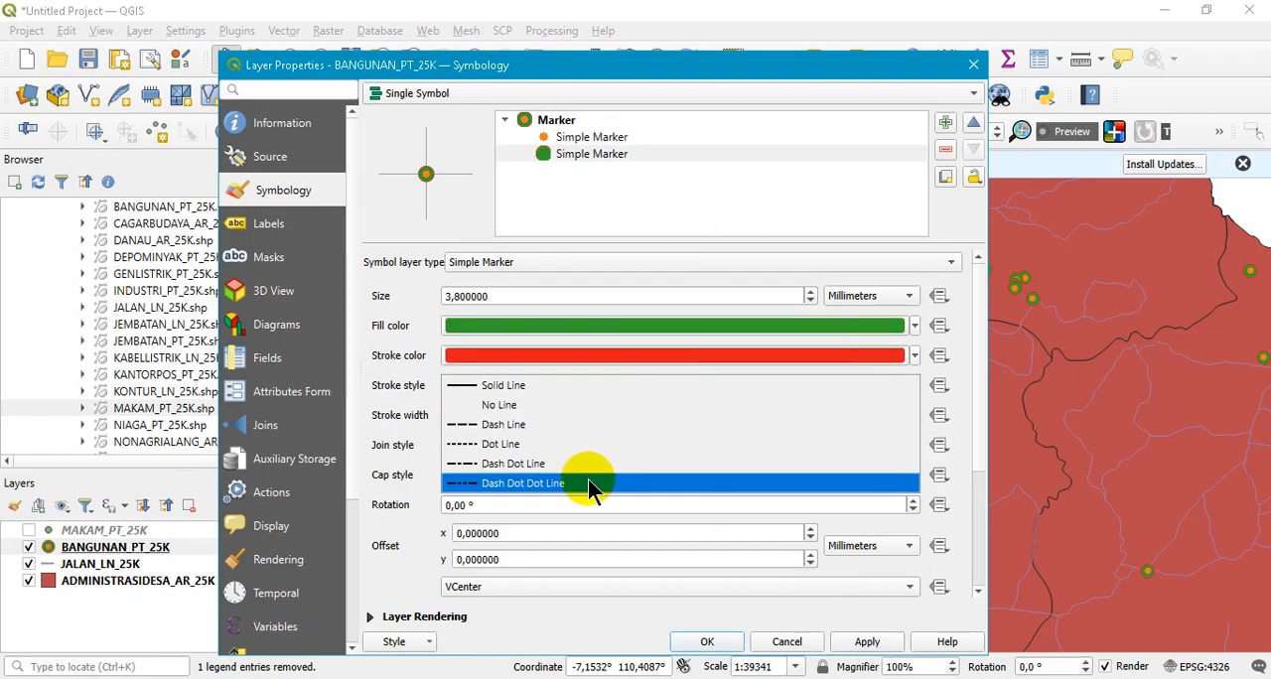
click(553, 444)
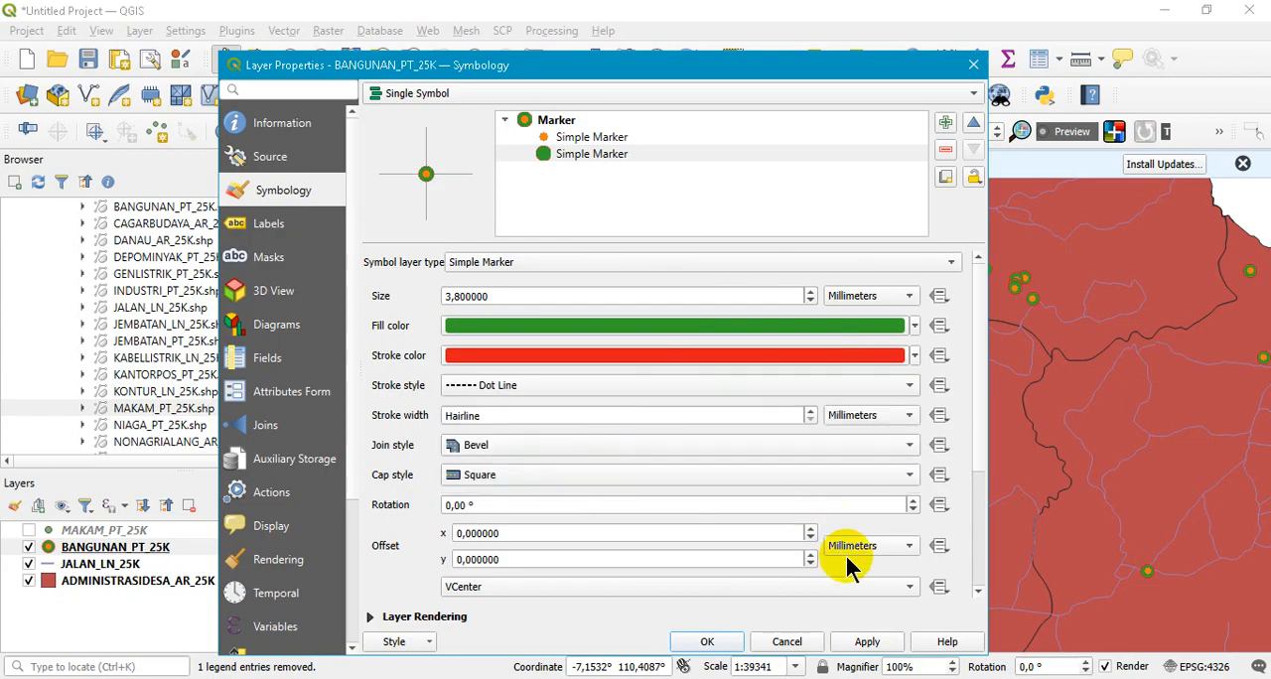
click(883, 643)
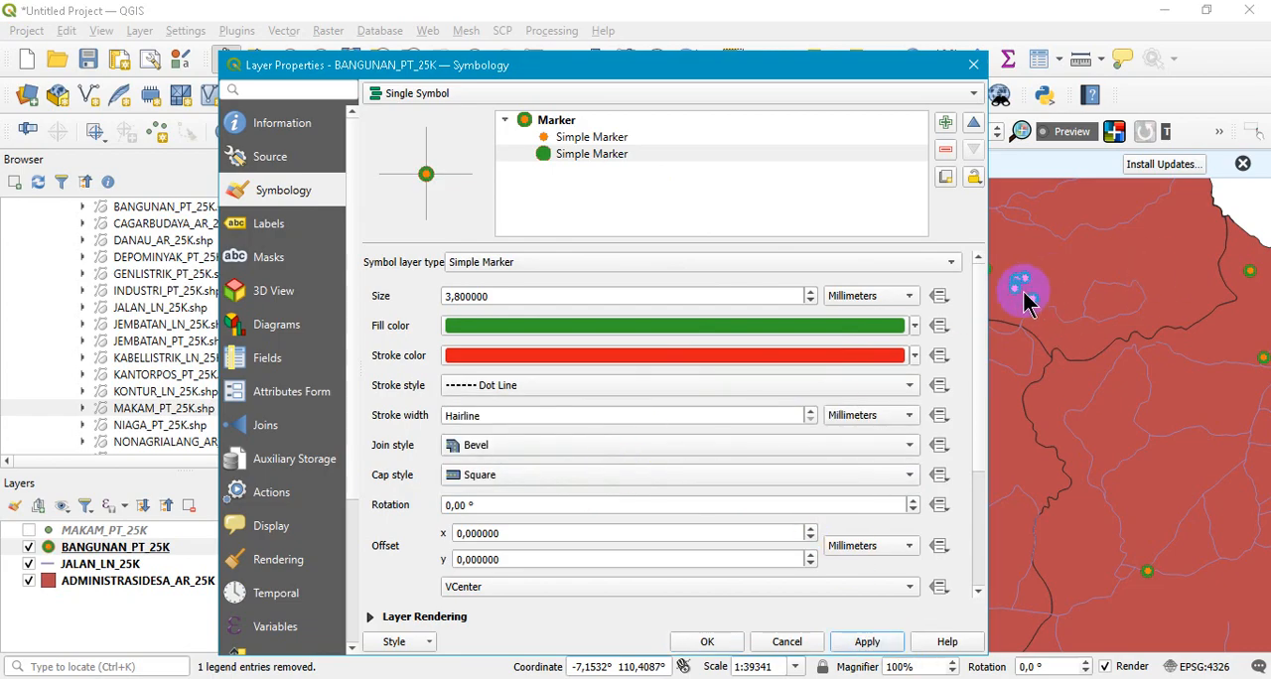
click(707, 641)
- Examine the outlines of the restyled building markers on the map up close and across the wider area
scroll(966, 288, up, 3)
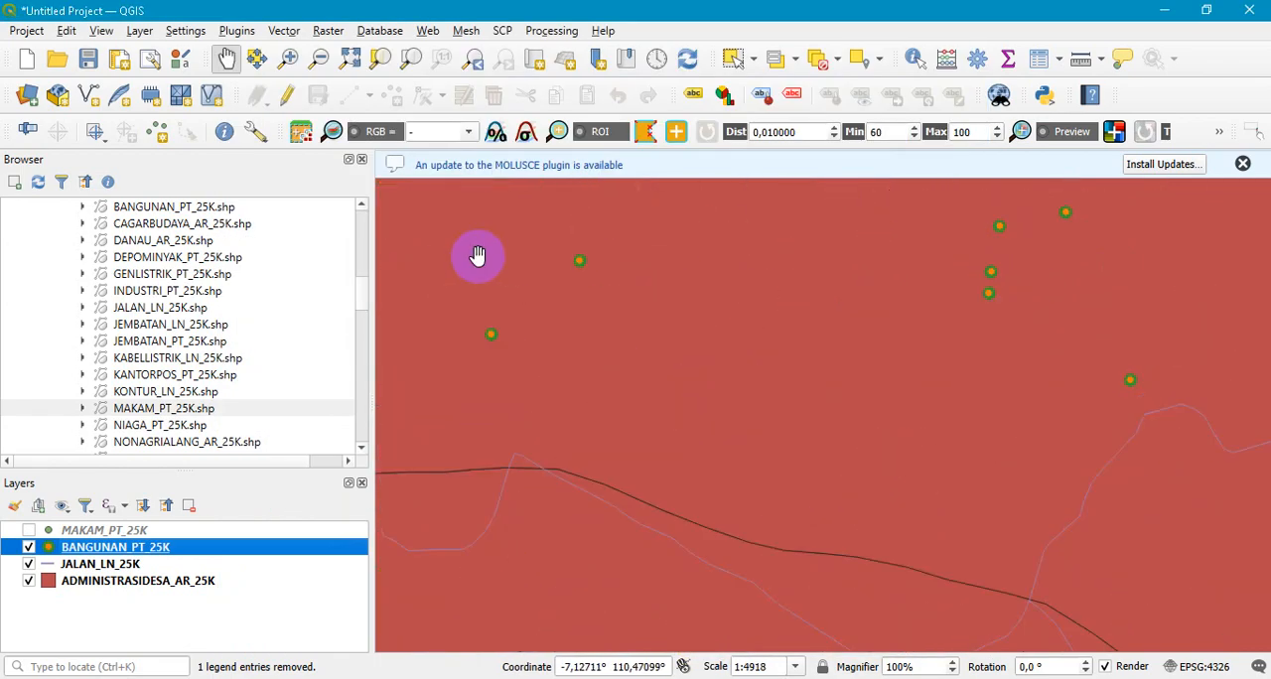
double_click(151, 552)
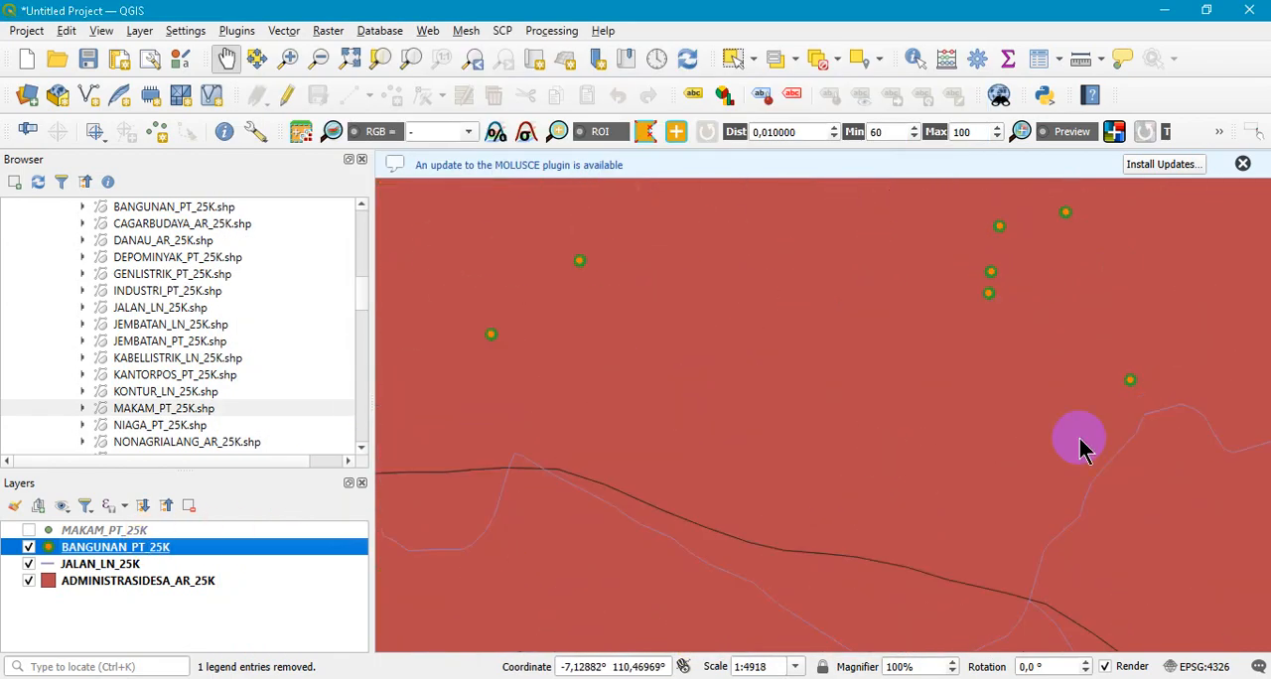
click(786, 641)
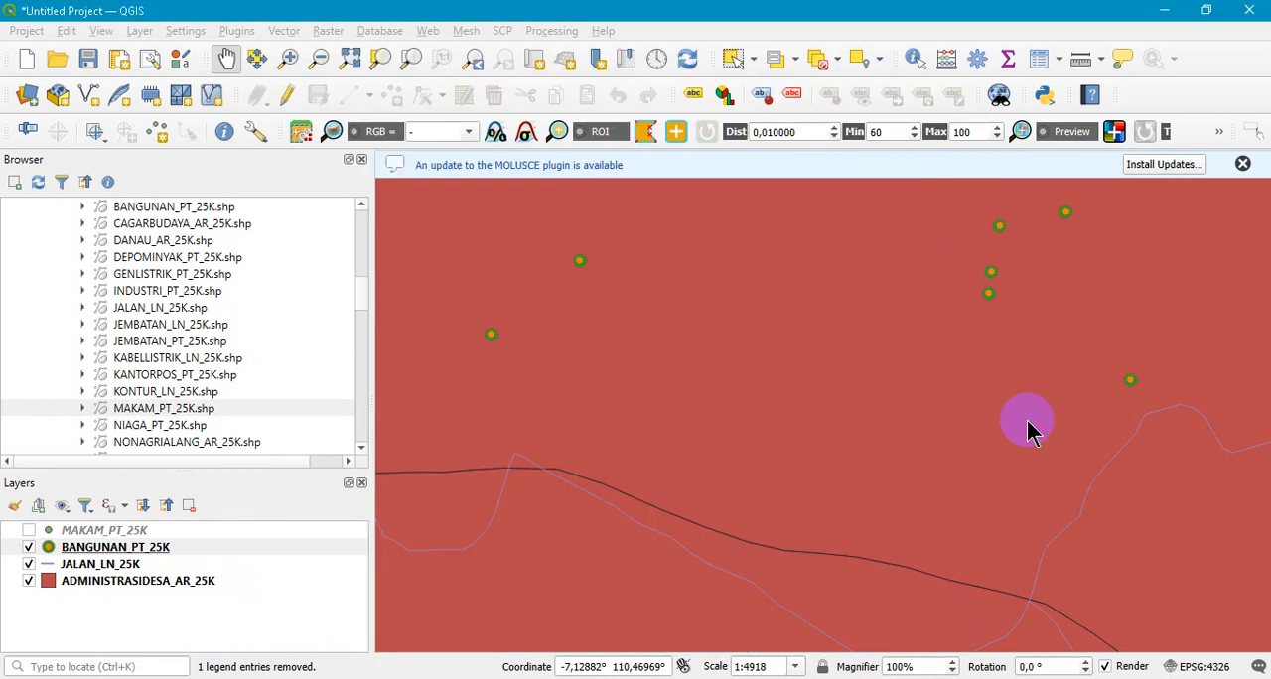
scroll(1033, 405, down, 3)
scroll(1033, 406, down, 2)
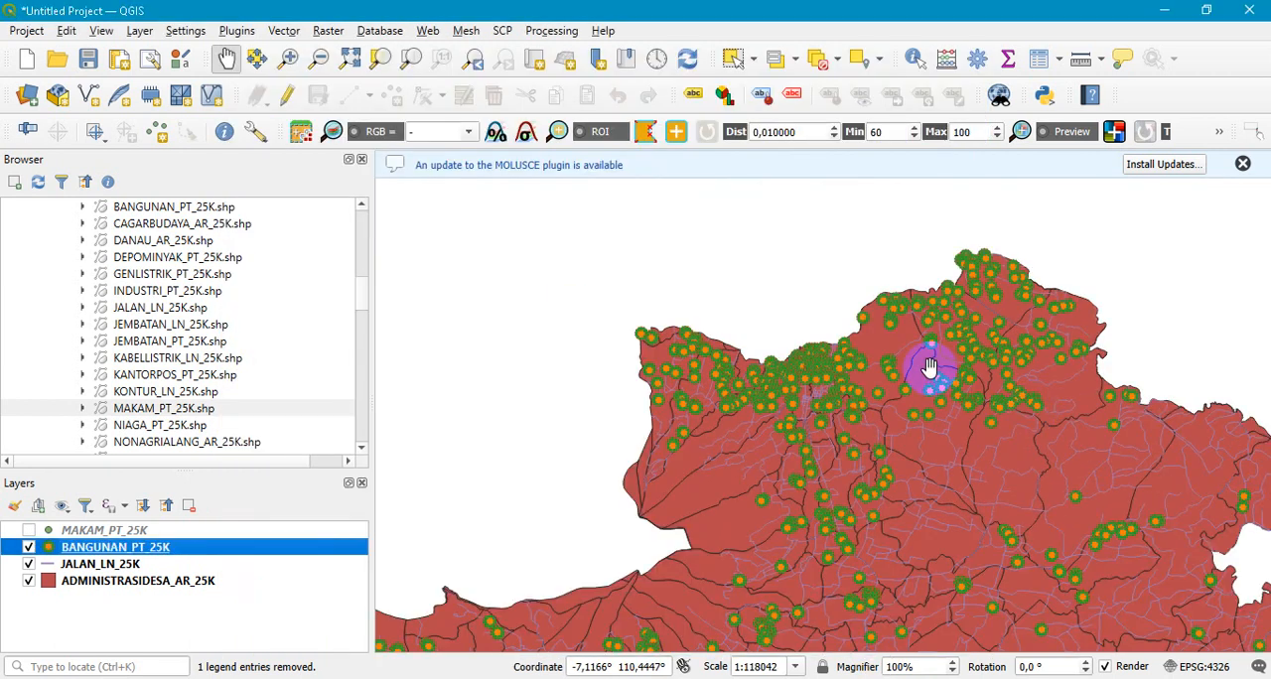
scroll(926, 363, down, 1)
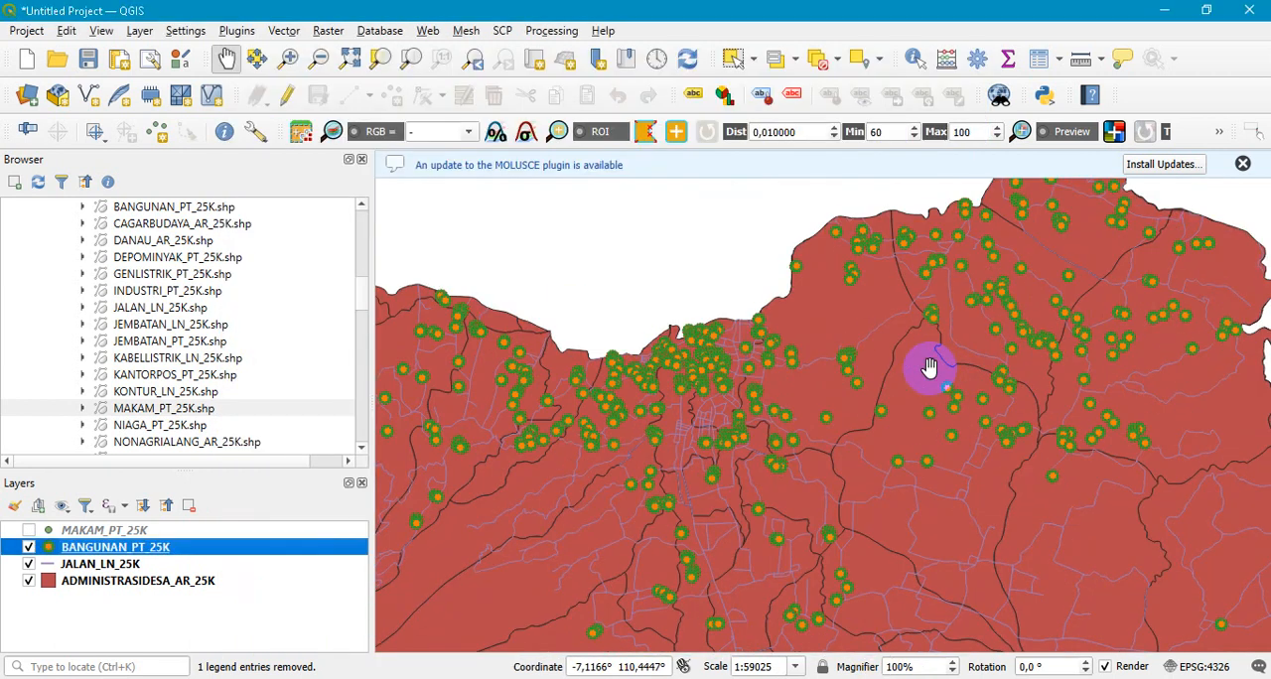
- Reopen the BANGUNAN_PT_25K symbology, apply a 1 mm stroke width to the lower Simple Marker, and reduce it to 0.4 mm
double_click(132, 556)
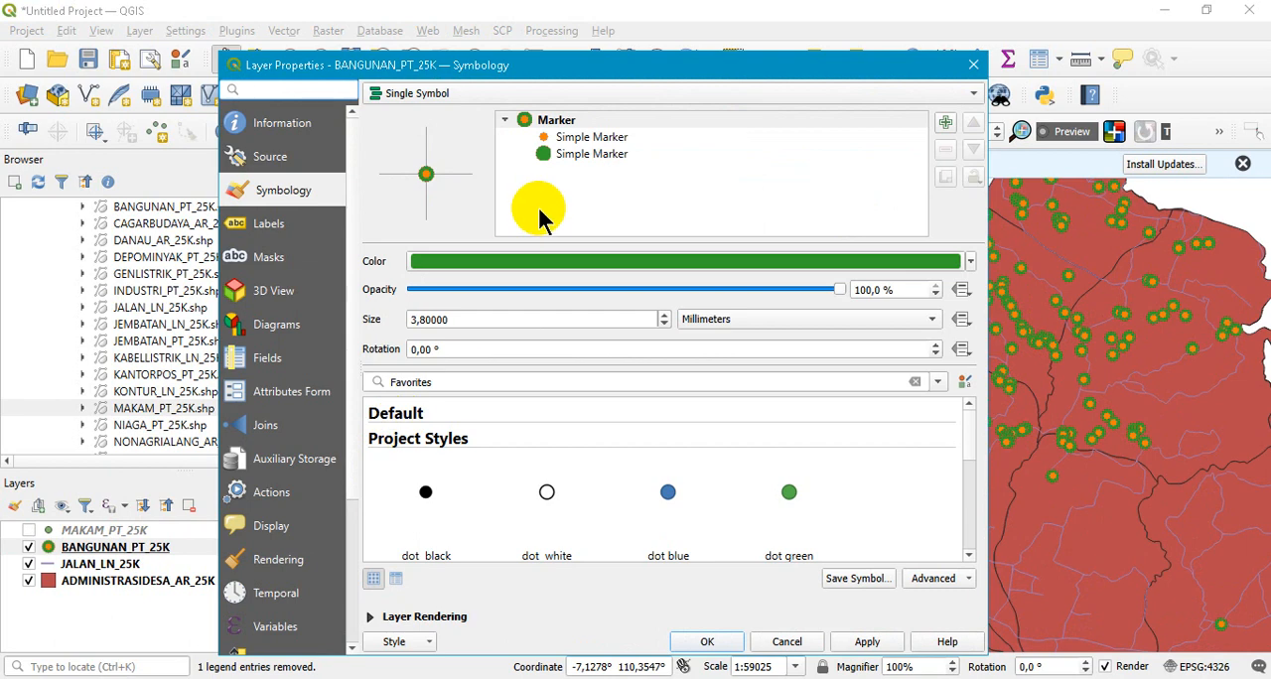
click(570, 155)
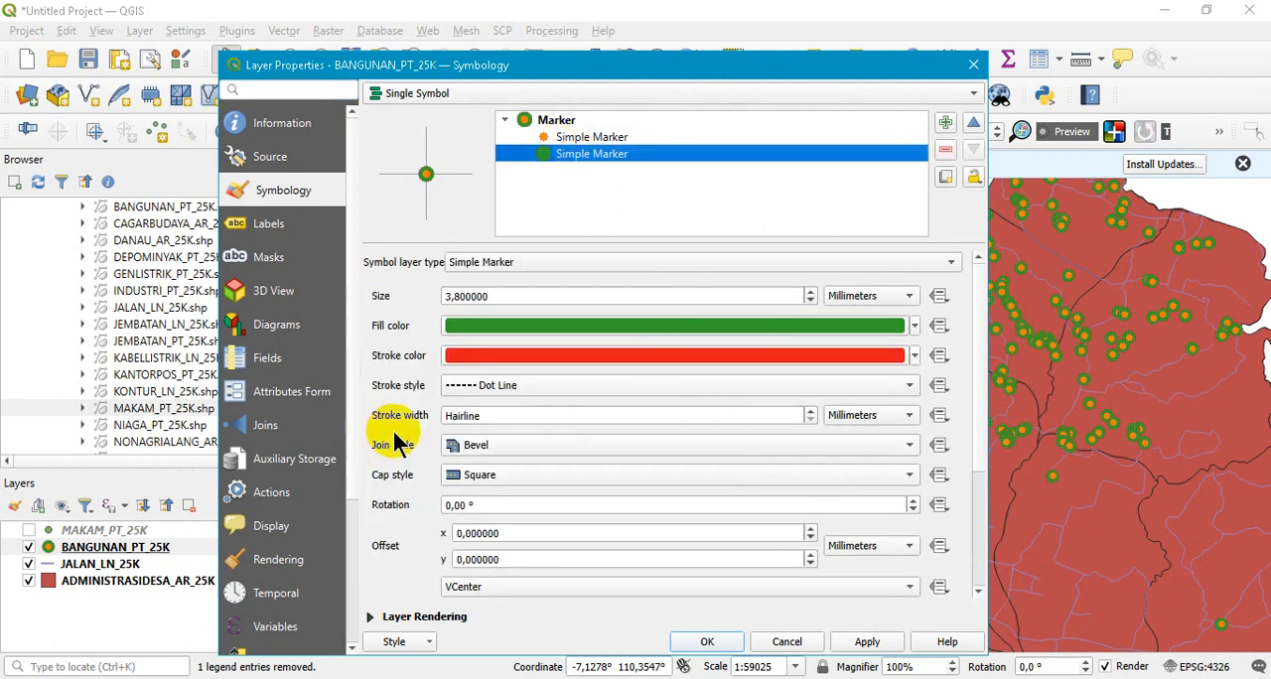
double_click(809, 415)
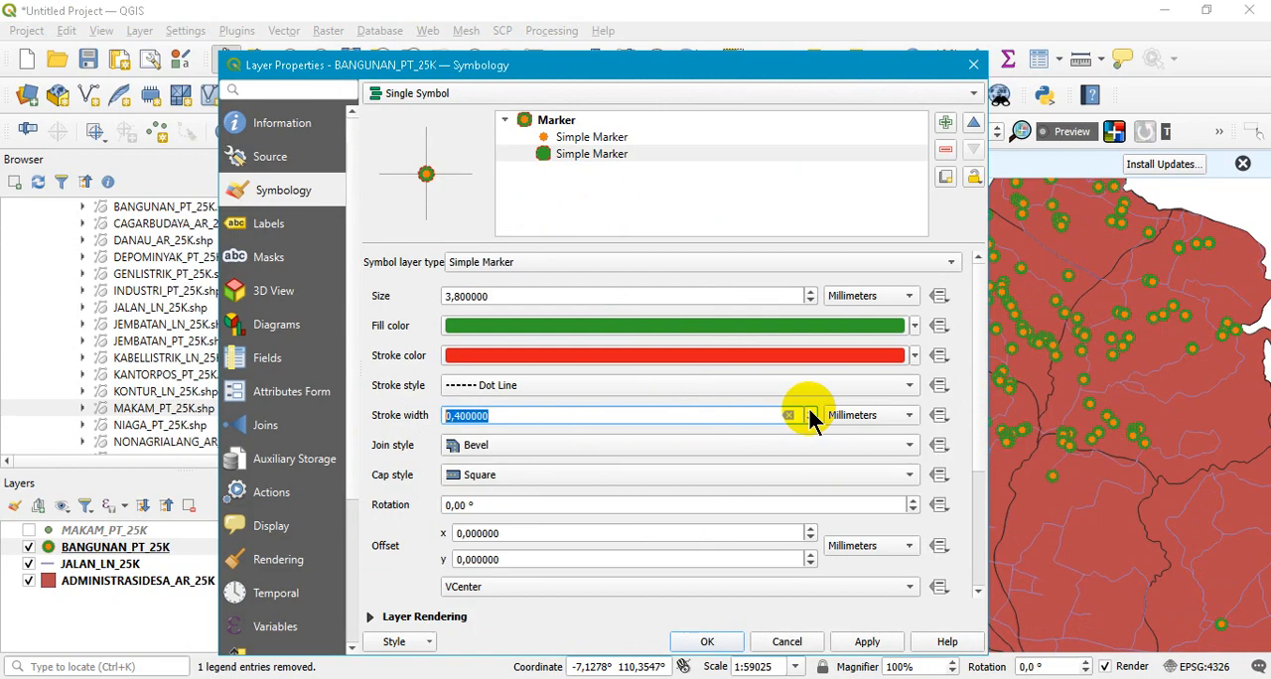
click(867, 642)
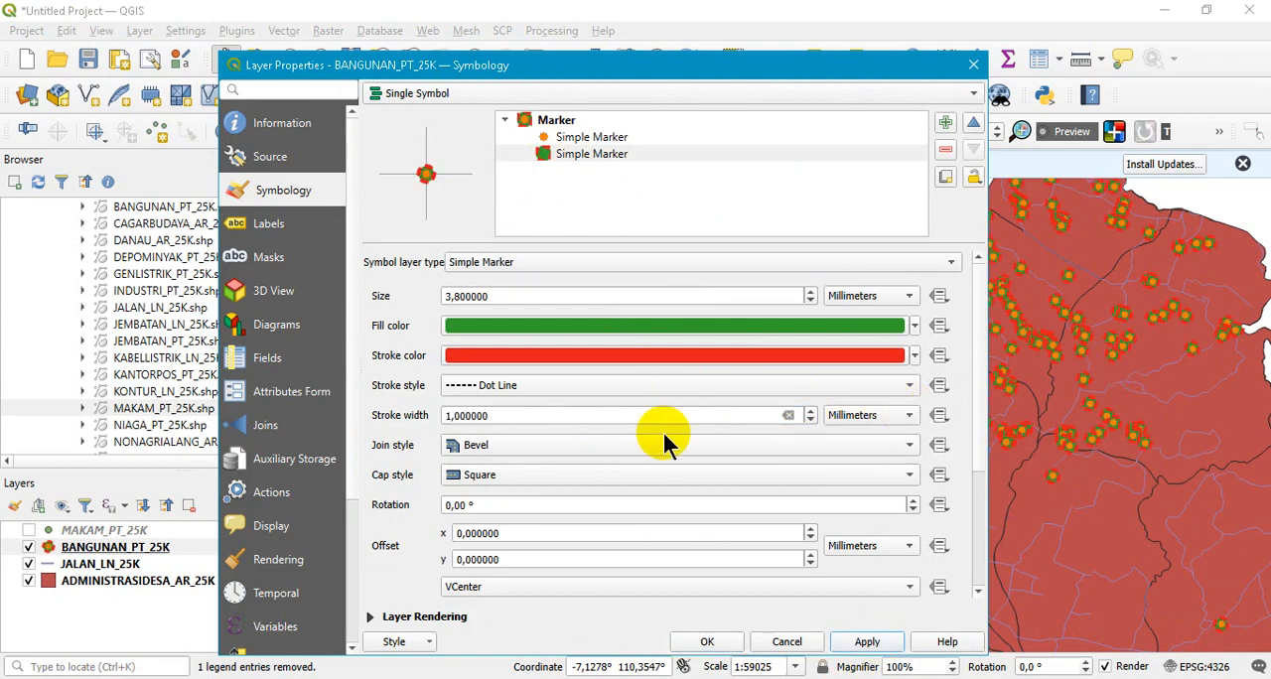
click(812, 421)
click(811, 422)
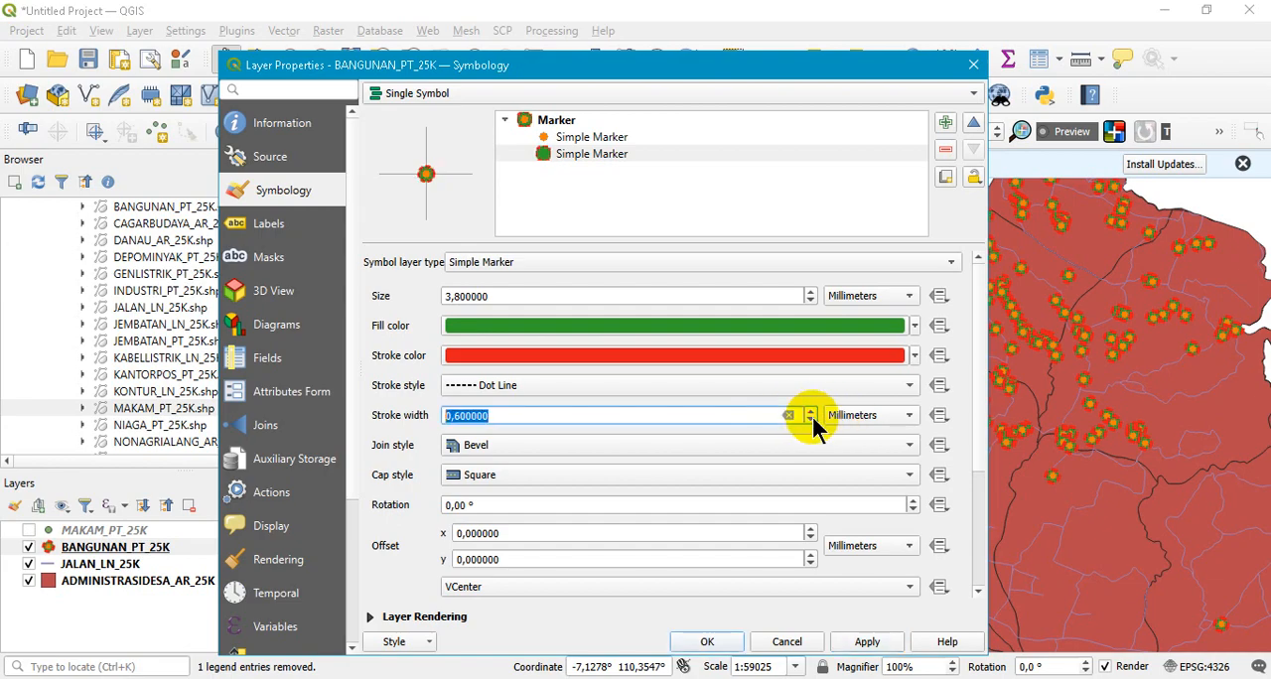
click(866, 642)
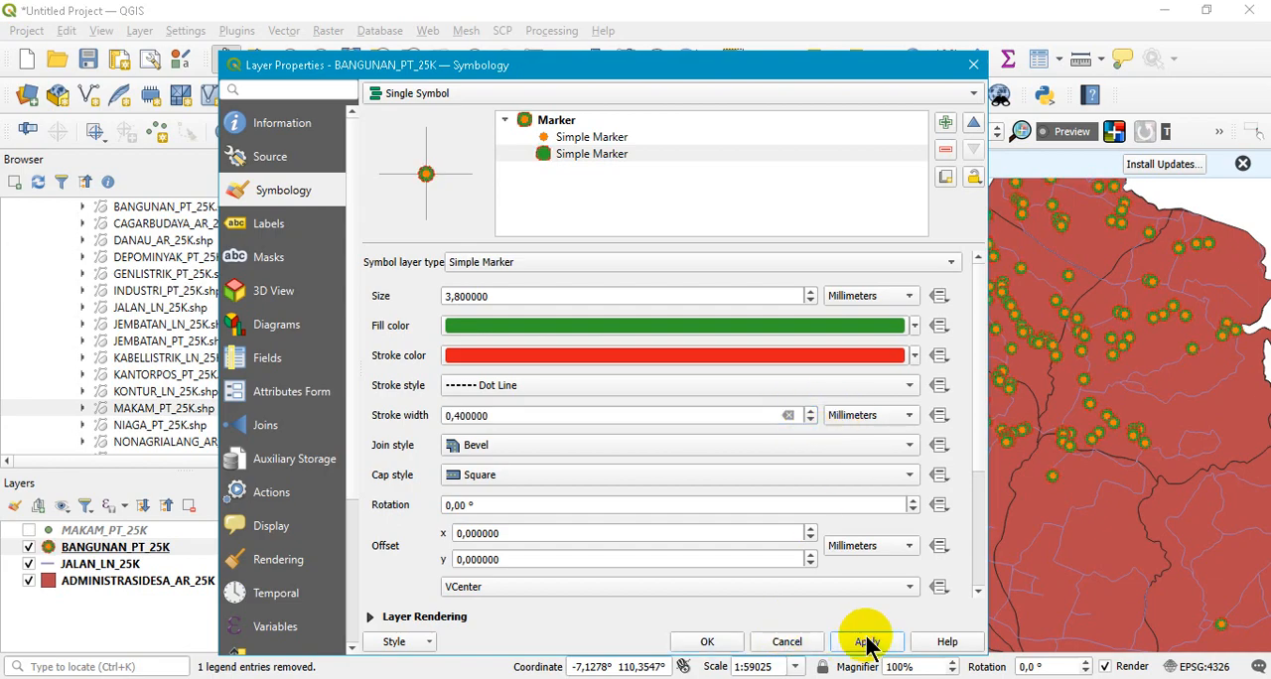
- Set the lower Simple Marker's join style to Round and its cap style to Flat, applying the changes
click(504, 451)
click(514, 486)
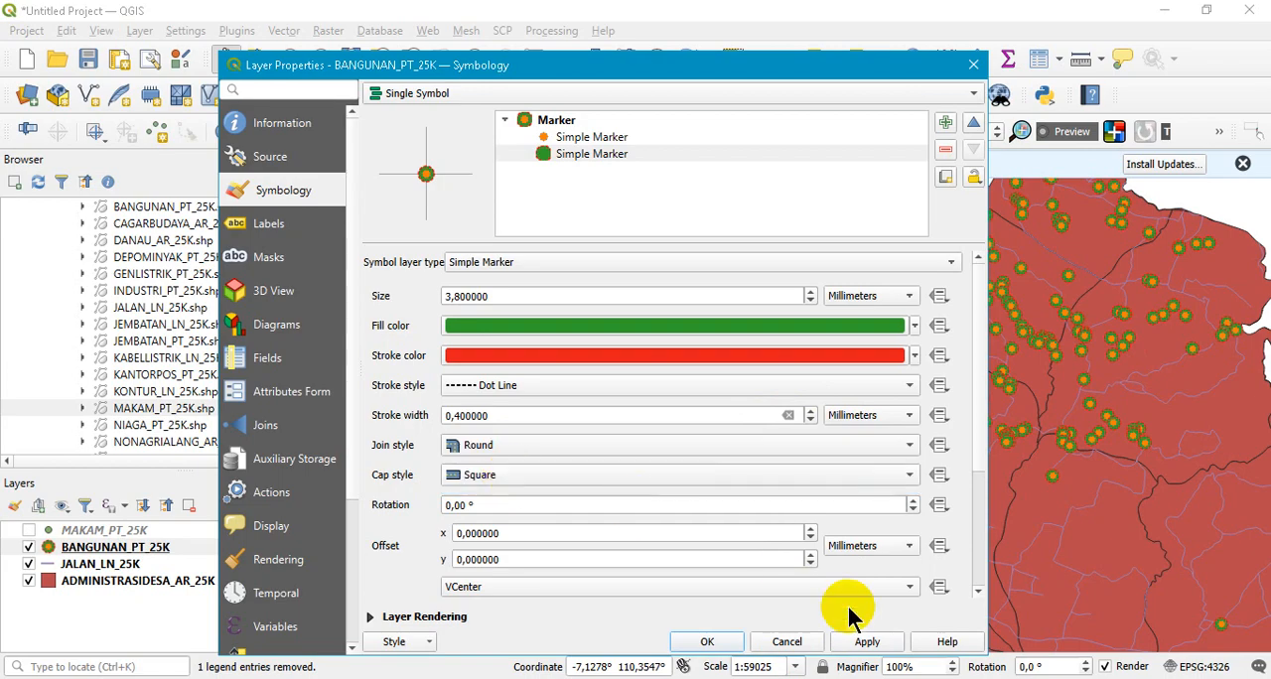
click(868, 642)
click(607, 479)
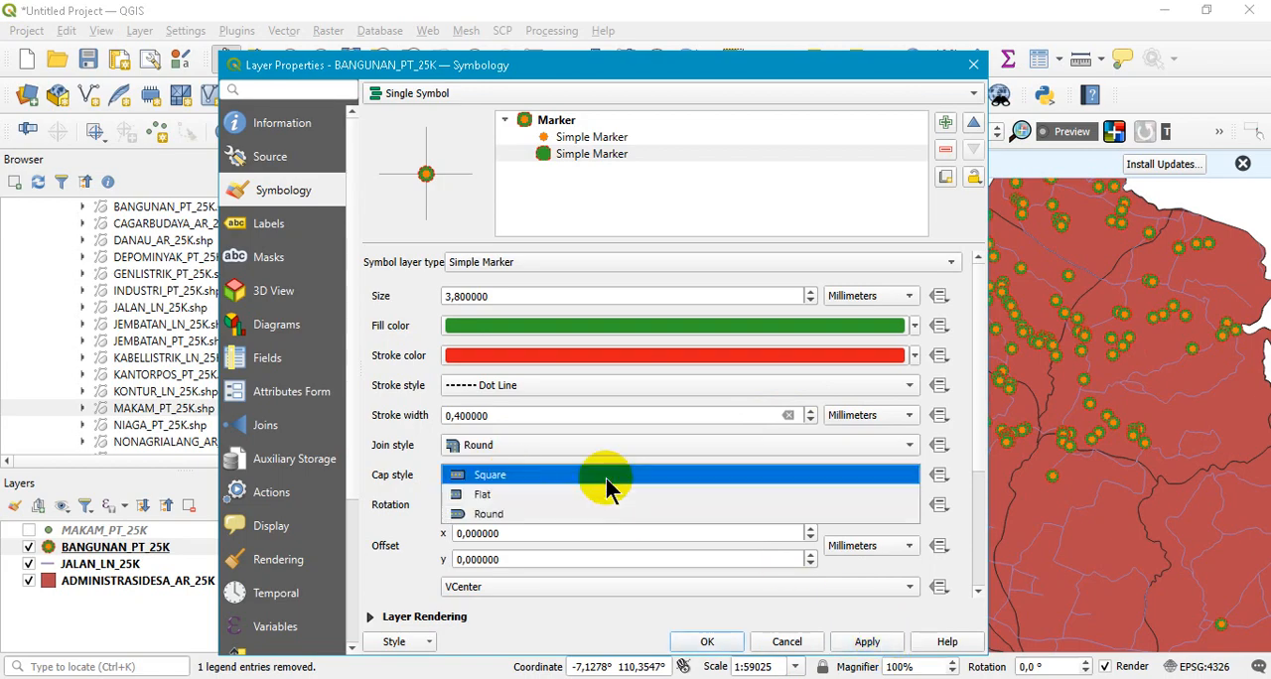
click(543, 499)
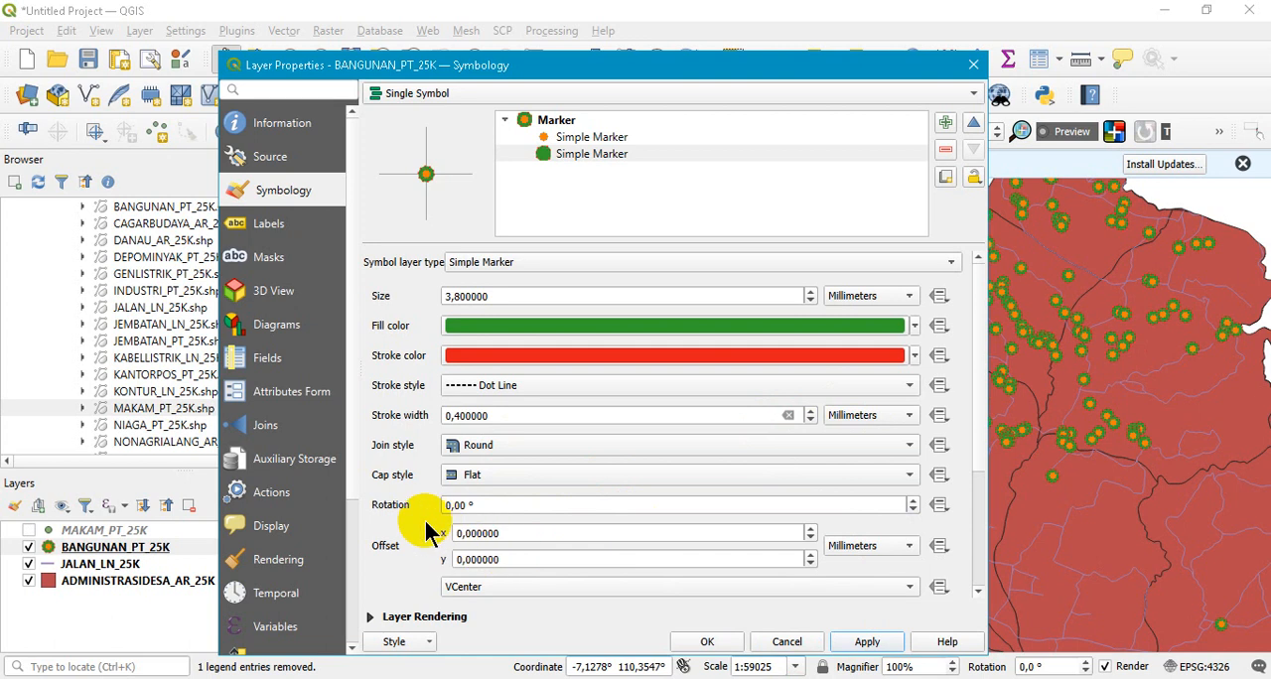
- Try a 3° rotation on the lower Simple Marker, apply it, and reset the rotation to 0°
click(913, 501)
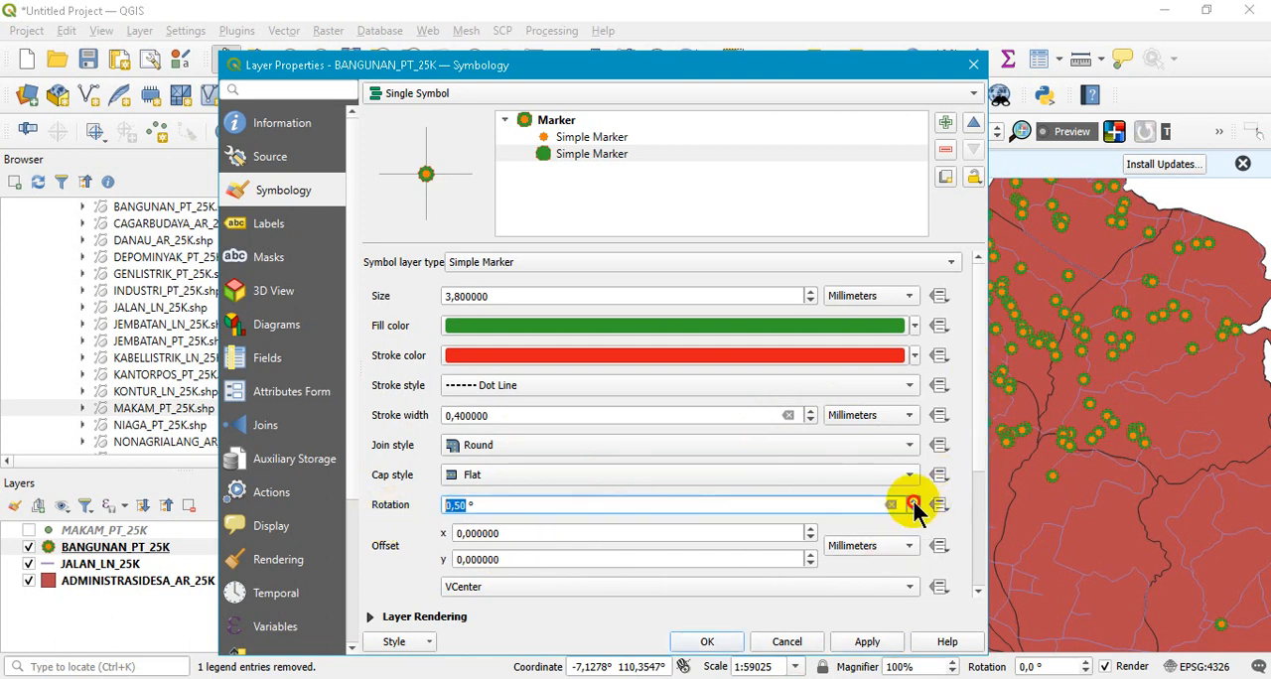
click(866, 644)
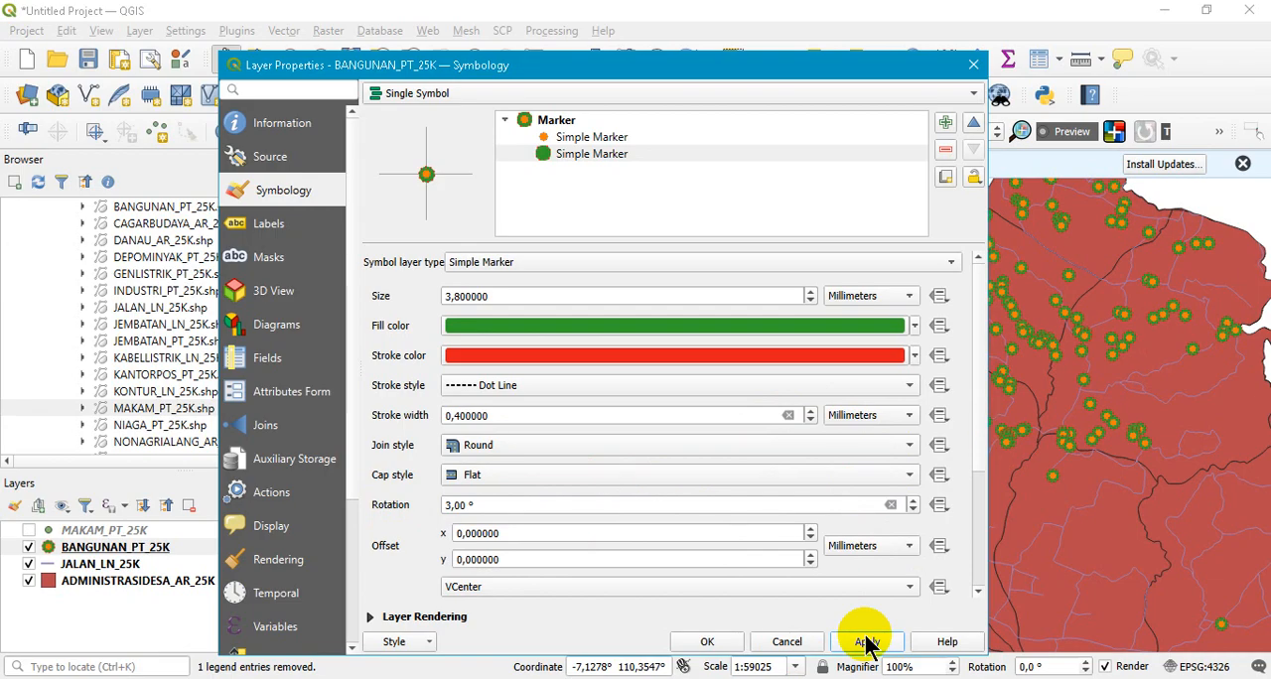
click(892, 505)
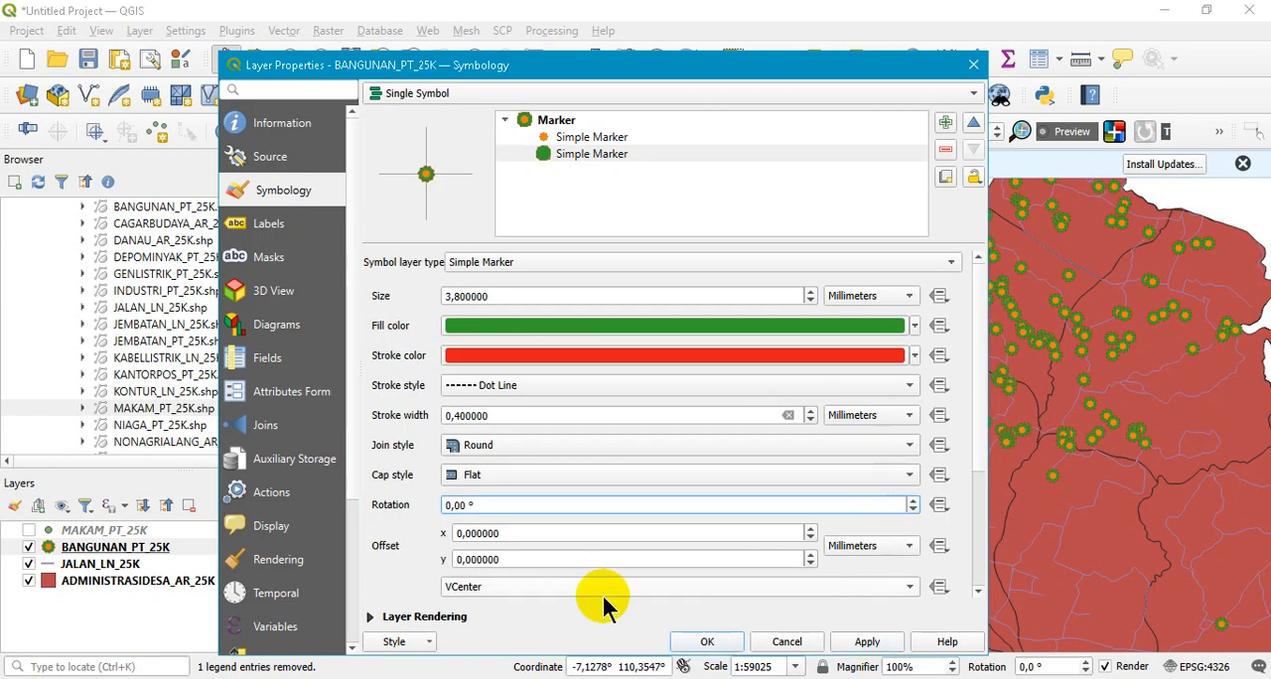
- Offset the lower Simple Marker by 0.4 mm in x and 0.6 mm in y, and apply the change
drag(974, 435, 976, 549)
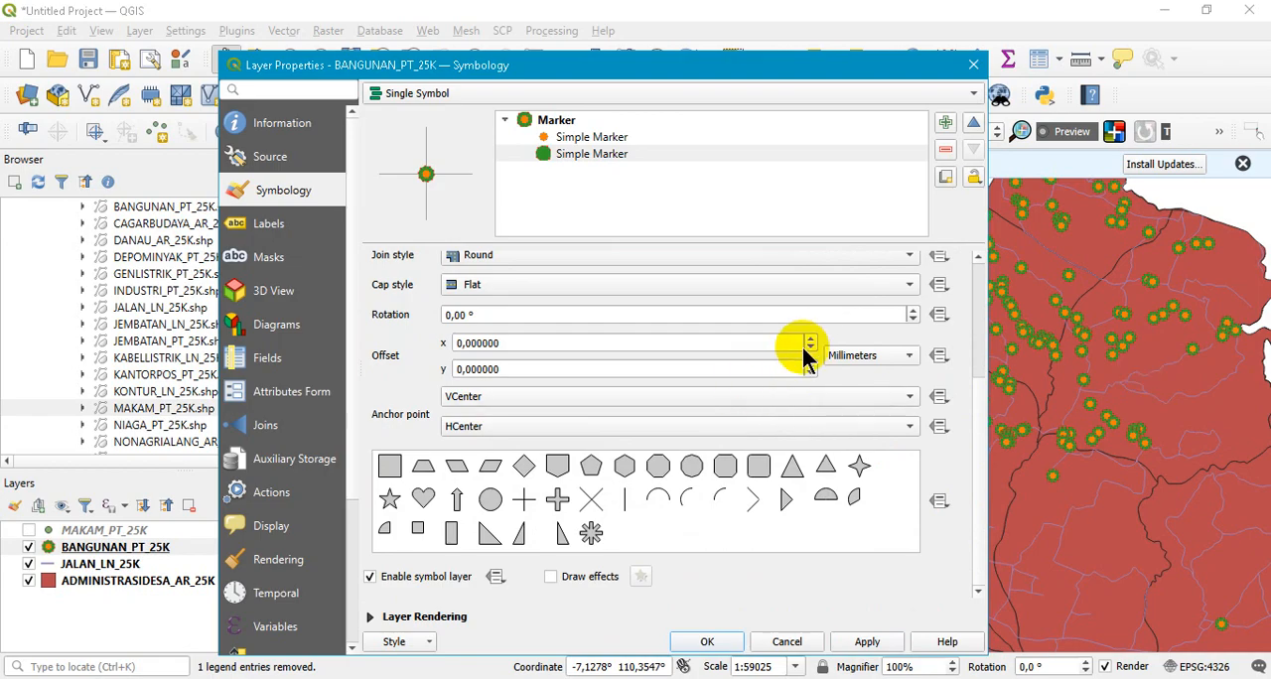
click(811, 340)
click(812, 339)
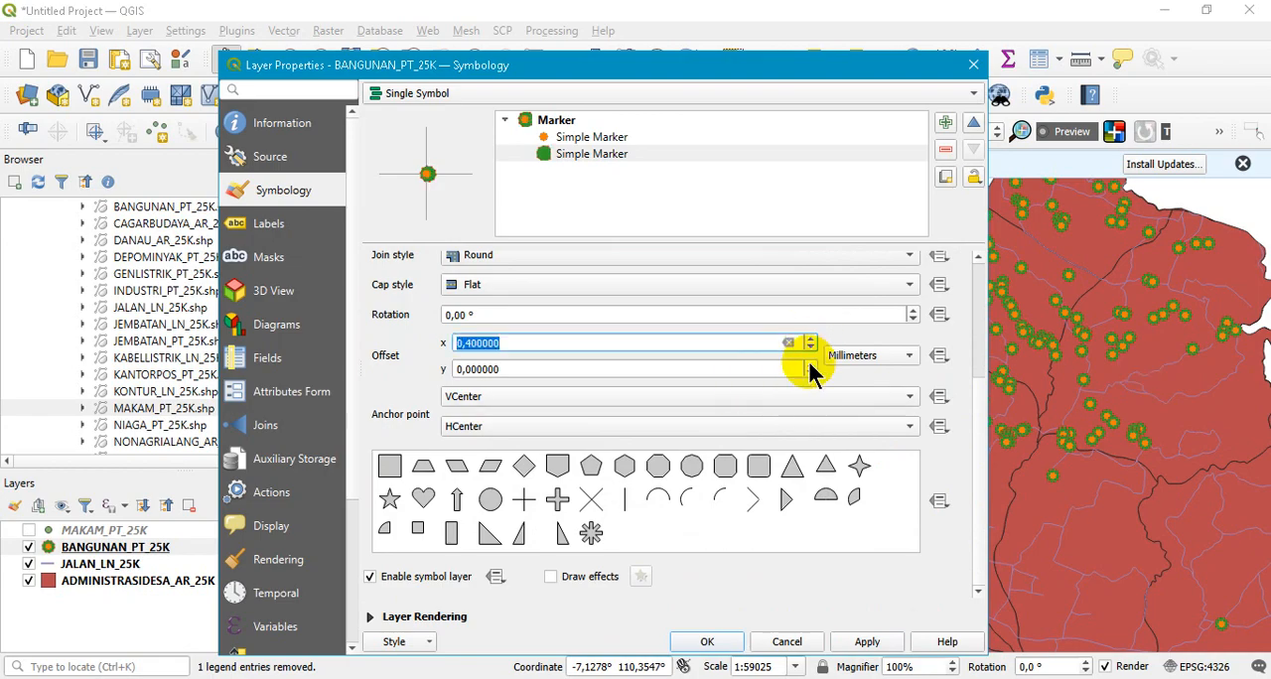
click(811, 364)
click(810, 365)
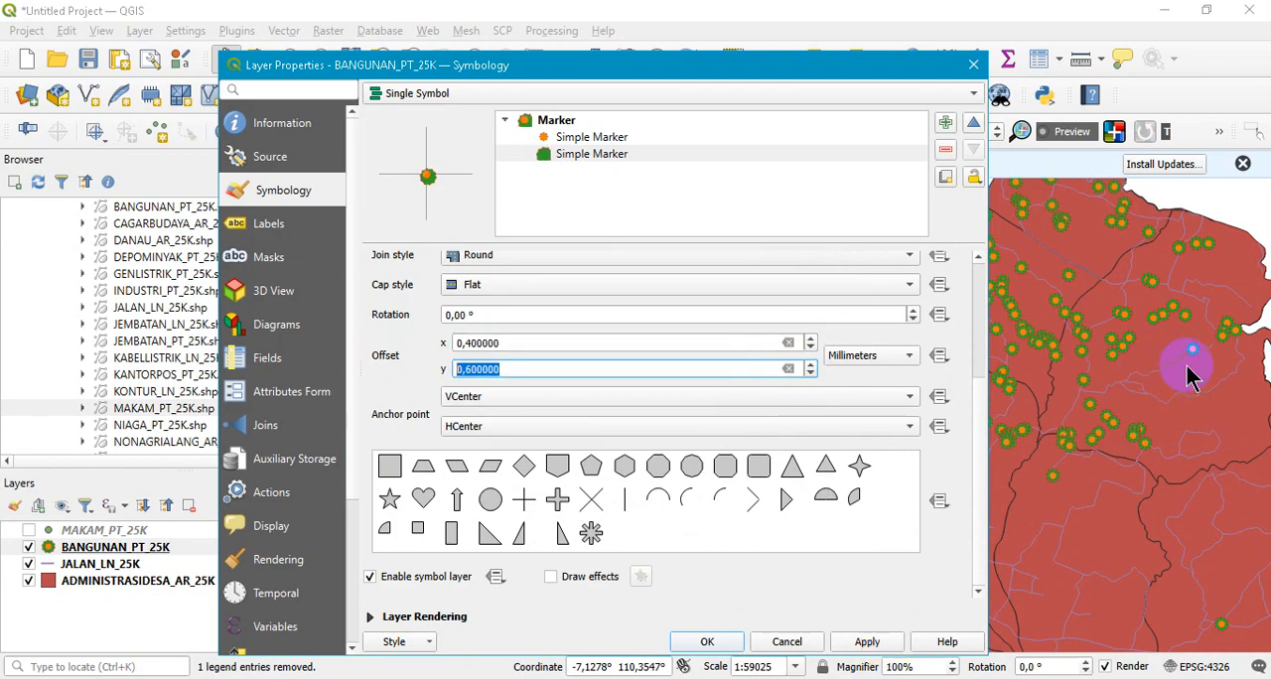
click(882, 646)
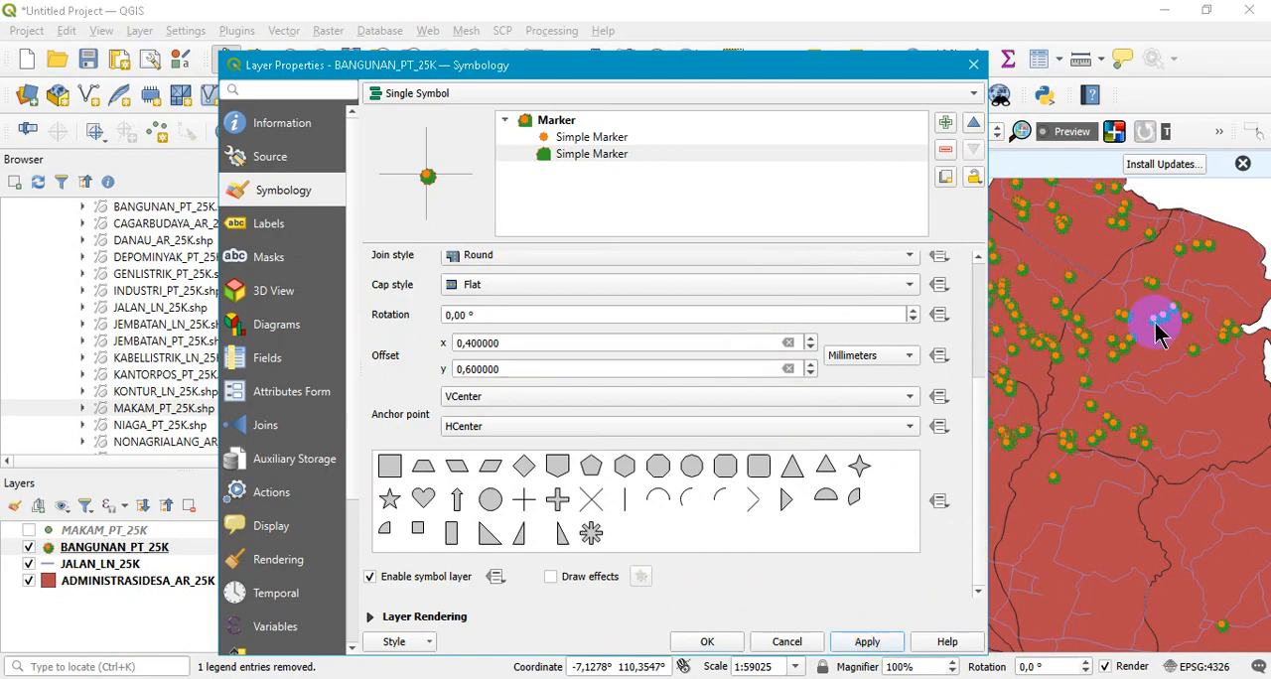
- Reset the lower Simple Marker's x and y offsets to 0 mm and apply the change
click(788, 345)
click(789, 369)
click(866, 643)
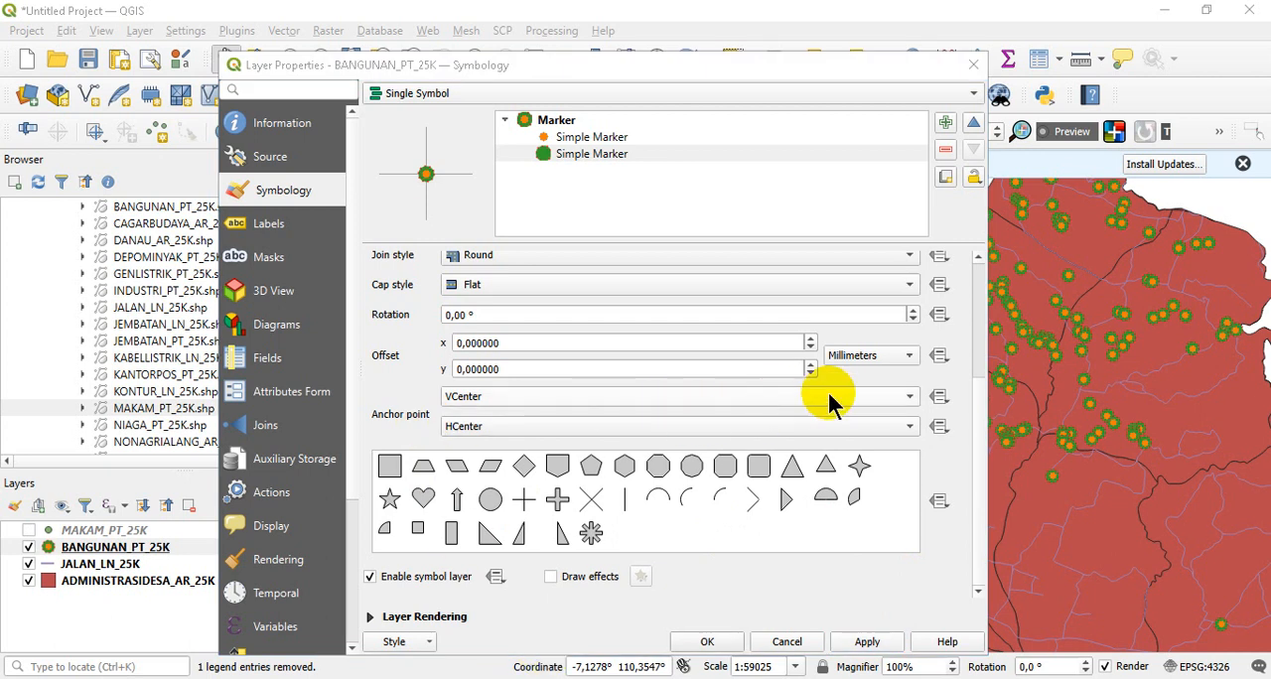
- Try the Bottom and Top vertical anchor points on the lower Simple Marker, applying Top, and restore VCenter
click(829, 399)
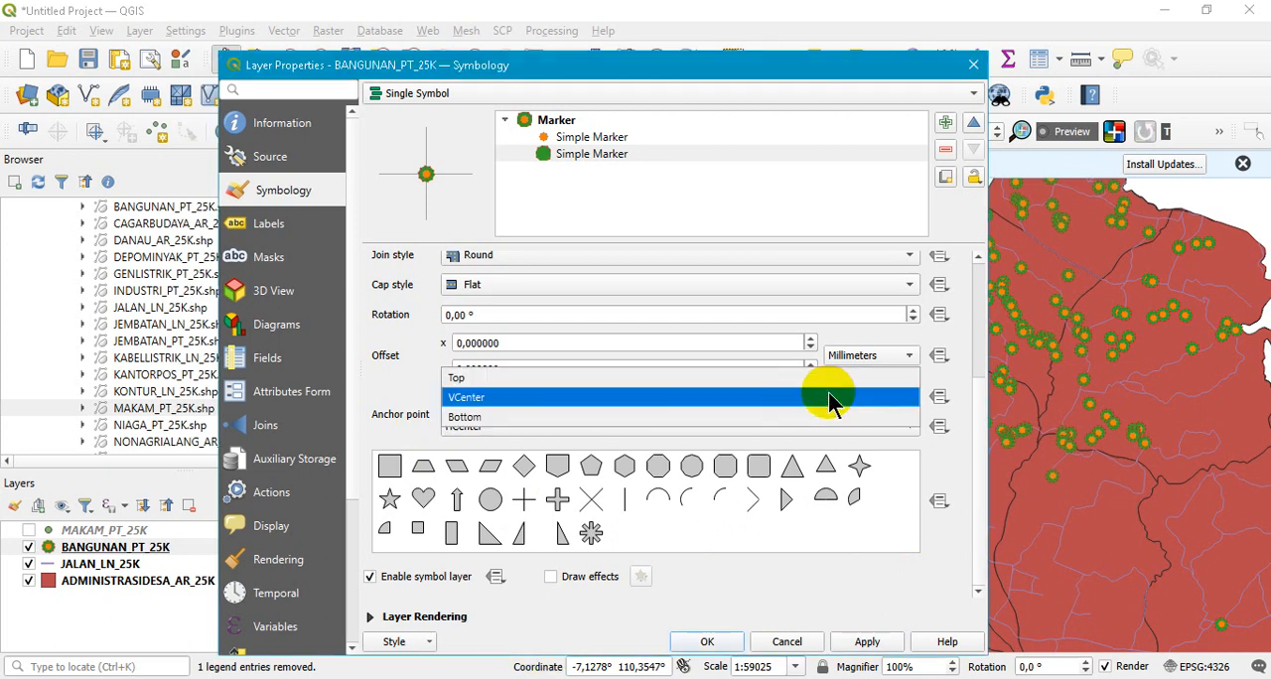
click(713, 420)
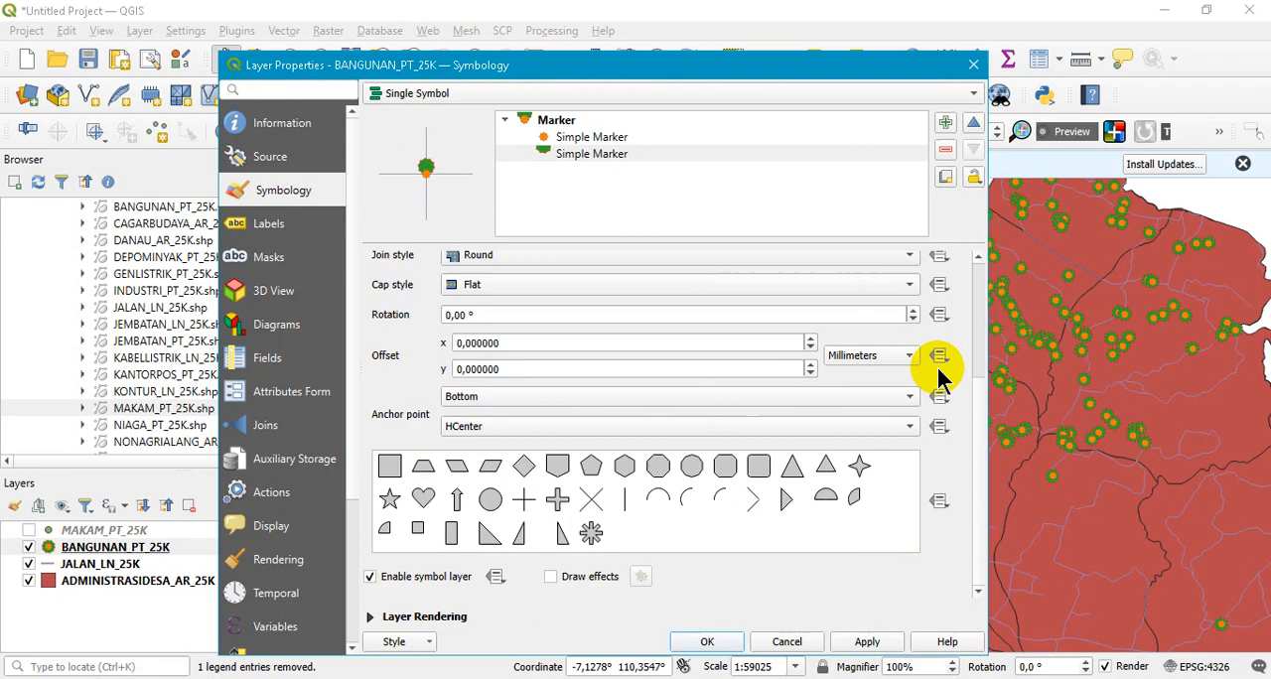
click(566, 397)
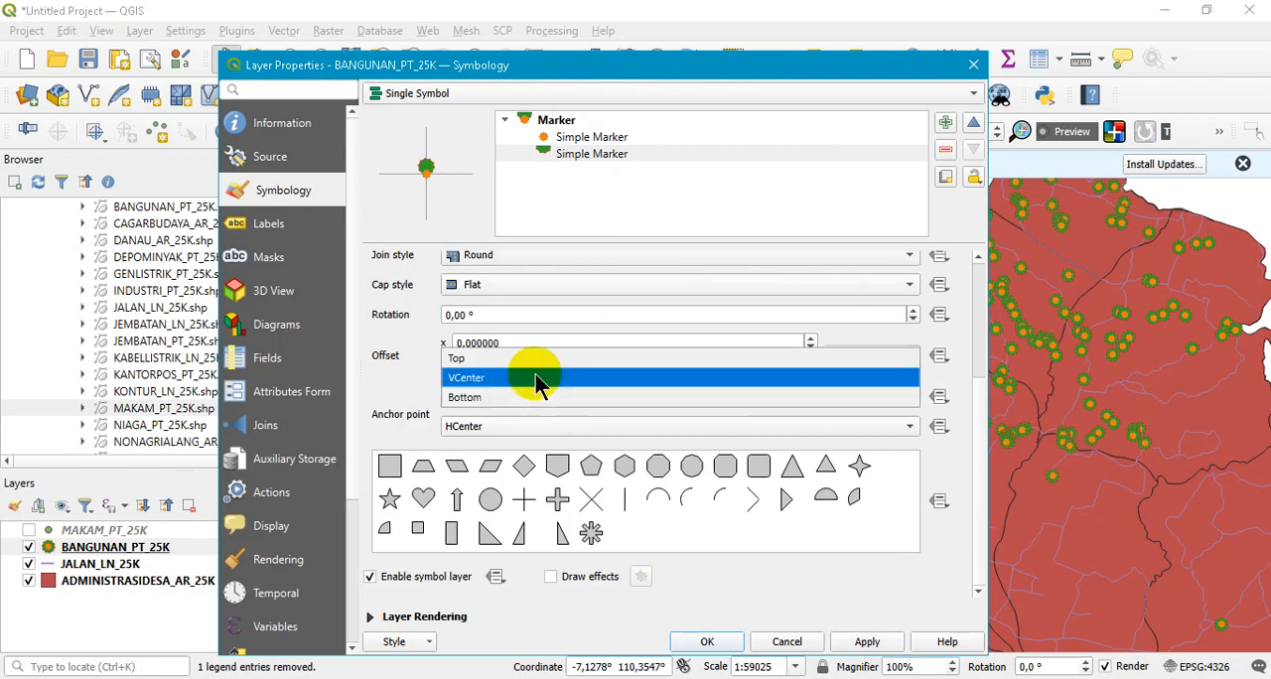
click(536, 363)
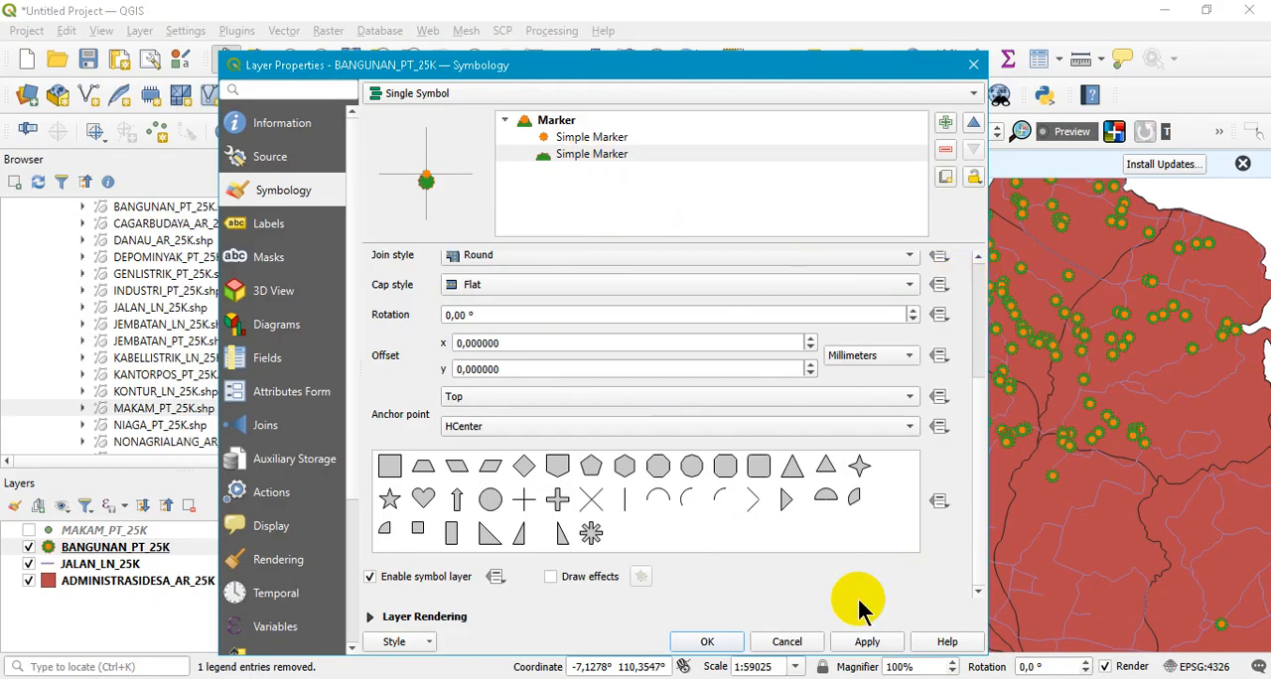
click(867, 642)
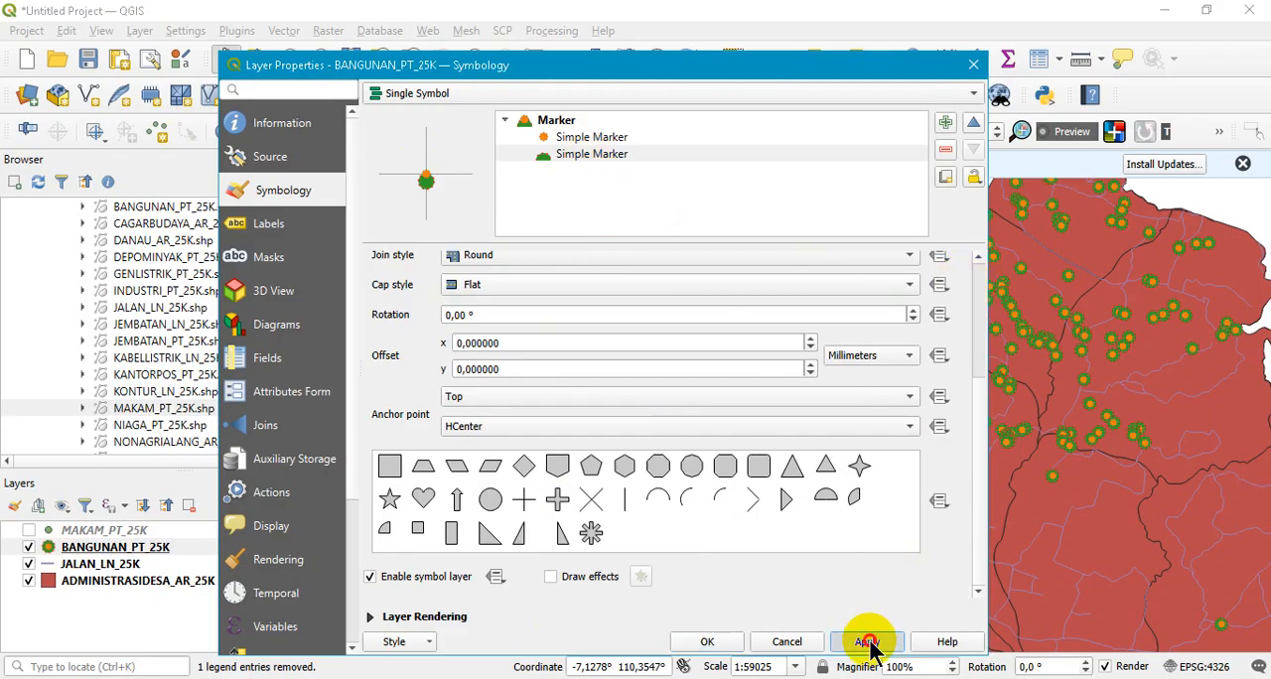
click(582, 397)
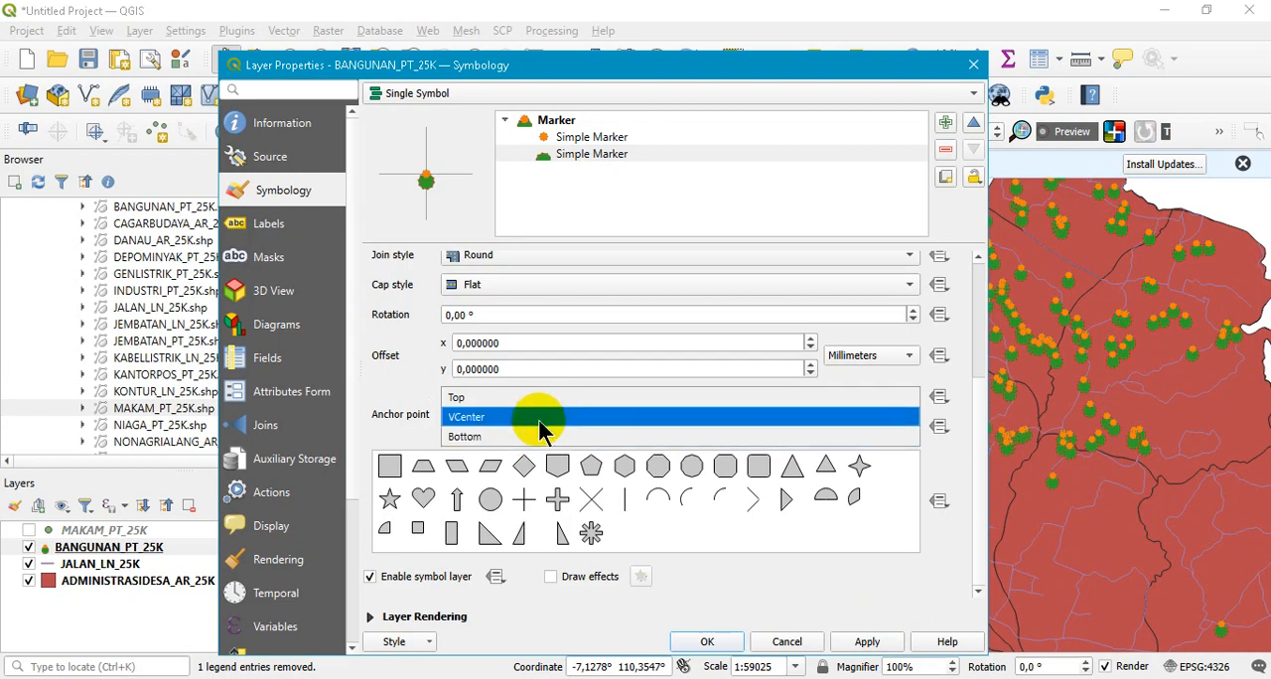
click(544, 417)
- Try the Right horizontal anchor point on the lower Simple Marker, apply it, and restore HCenter
click(568, 427)
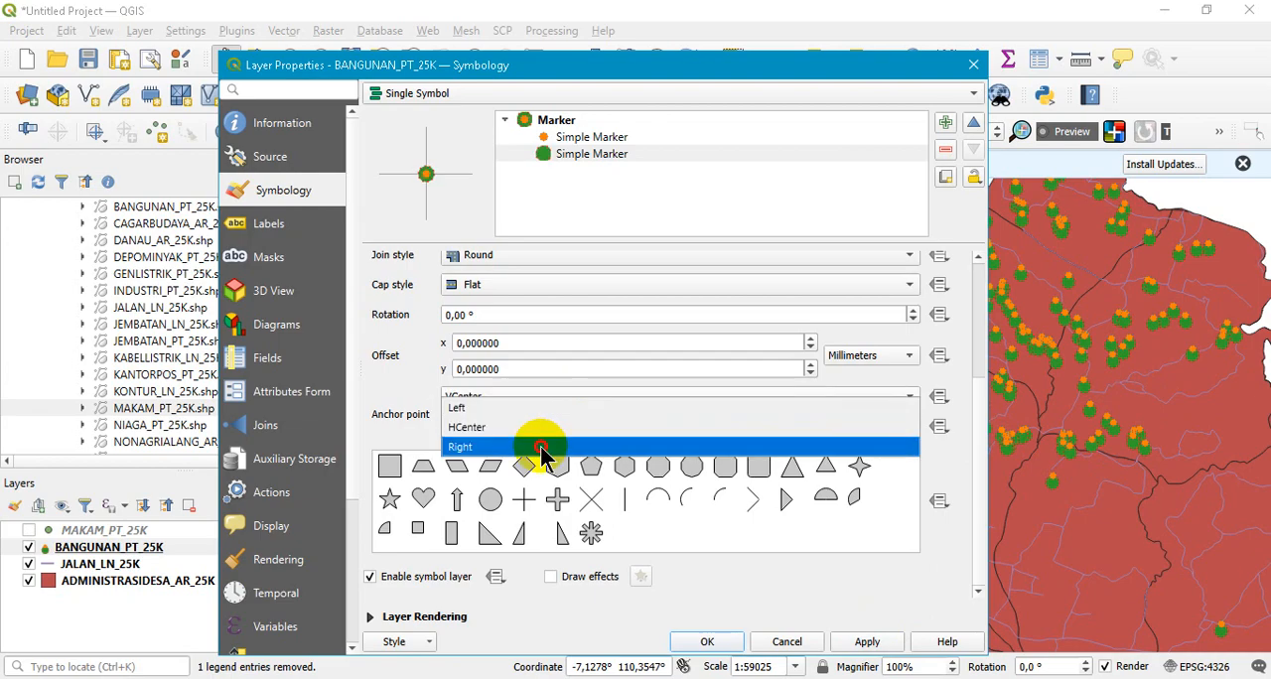
click(541, 449)
click(866, 643)
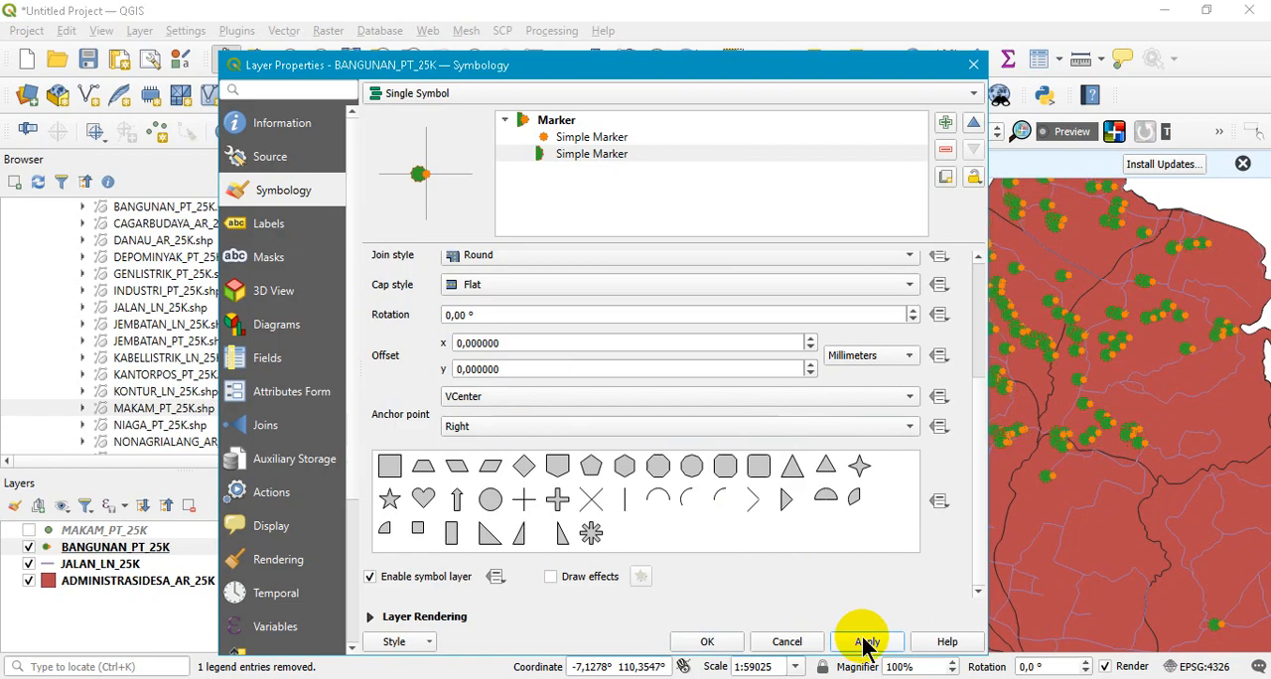
click(577, 427)
click(567, 406)
click(867, 642)
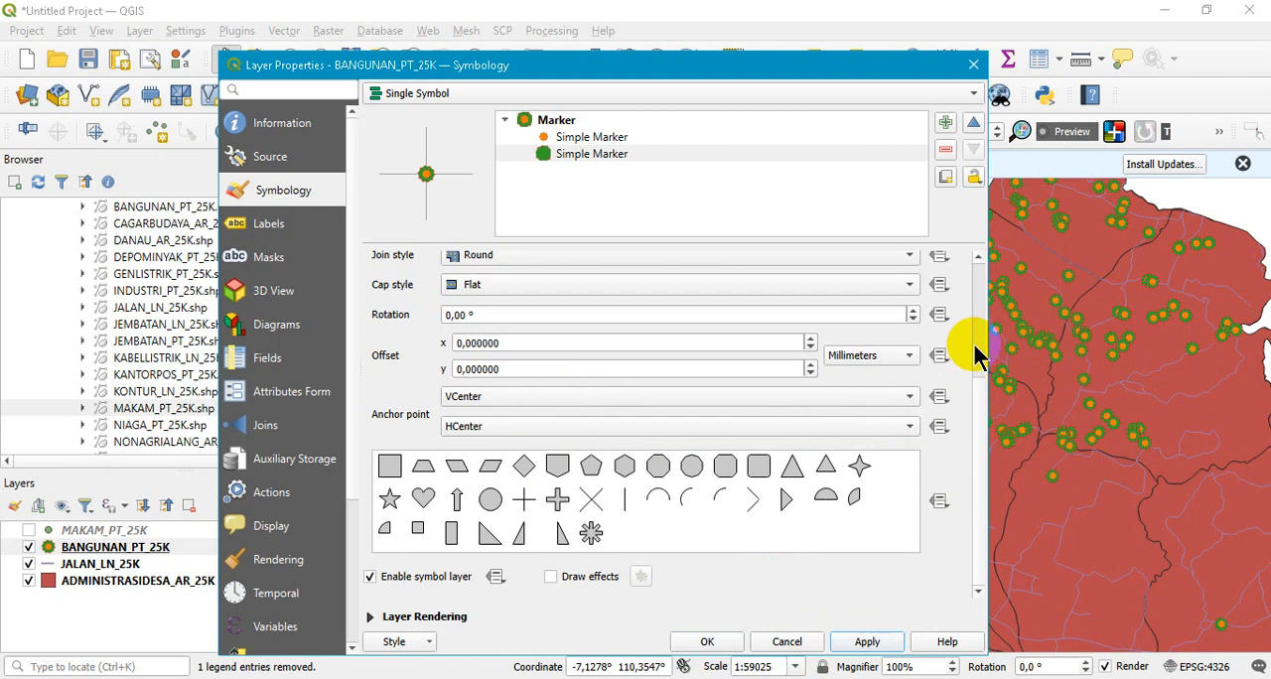
- Apply the filled asterisk shape to the lower Simple Marker, and replace it with the four-pointed star shape
click(978, 356)
click(980, 490)
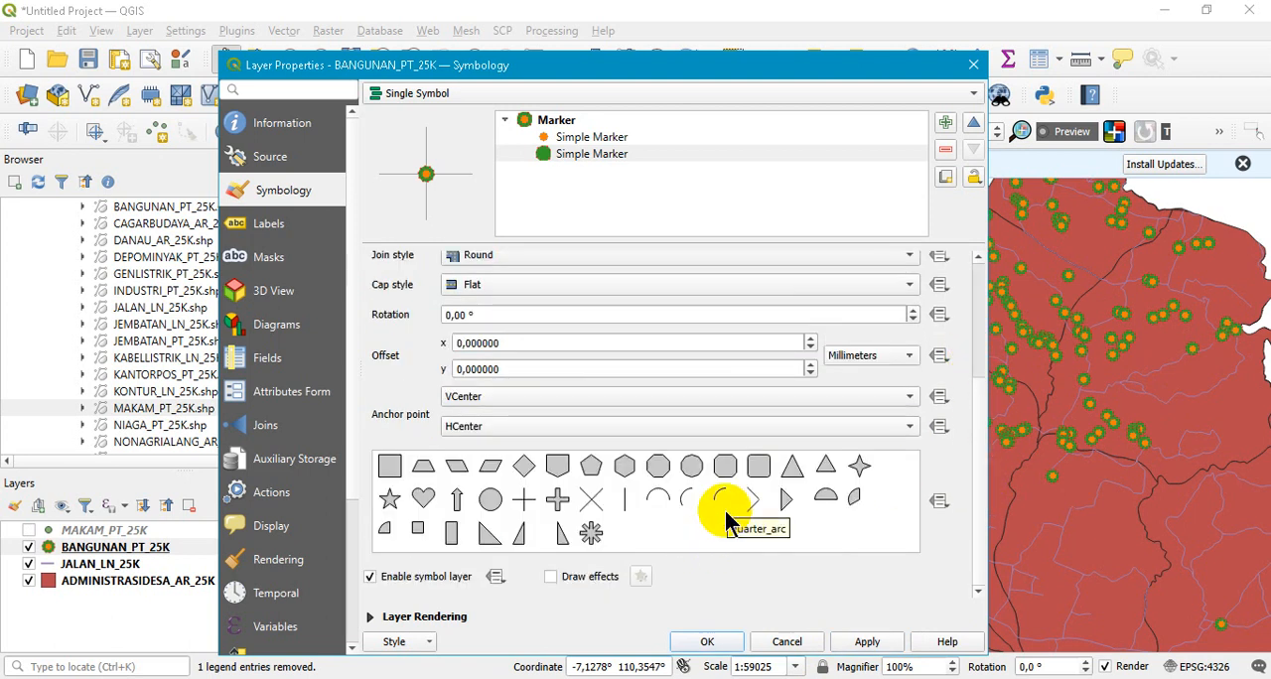
click(593, 536)
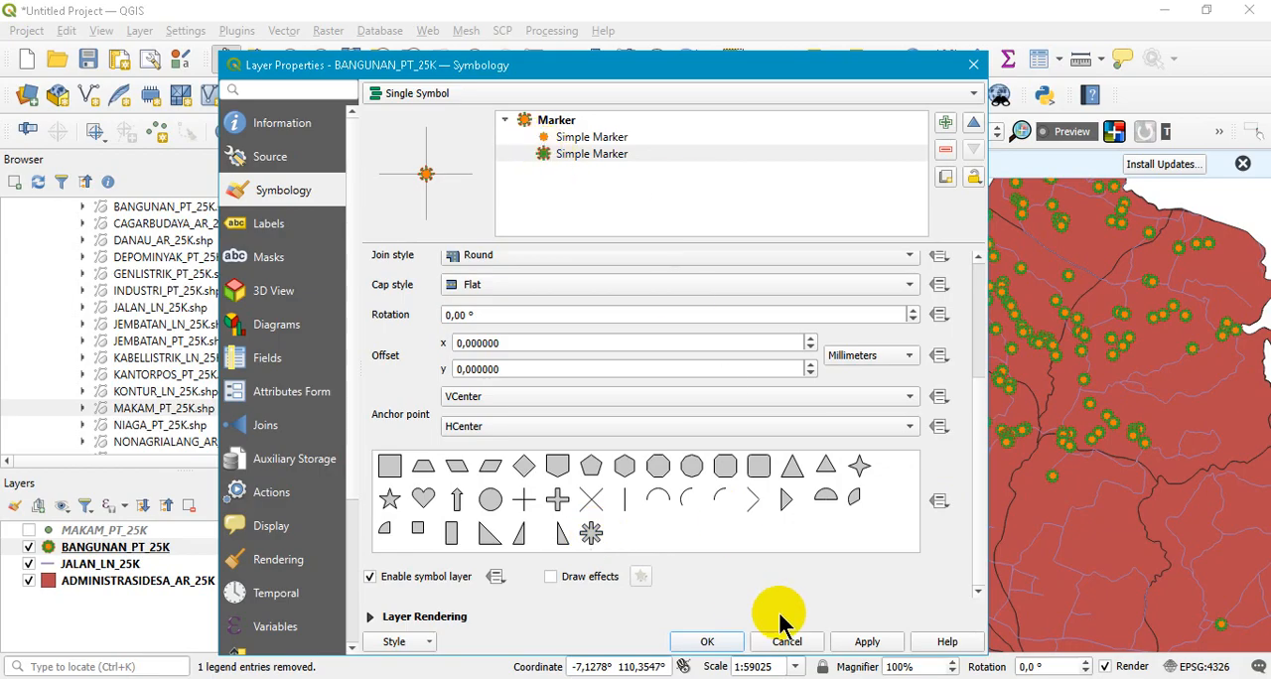
click(867, 642)
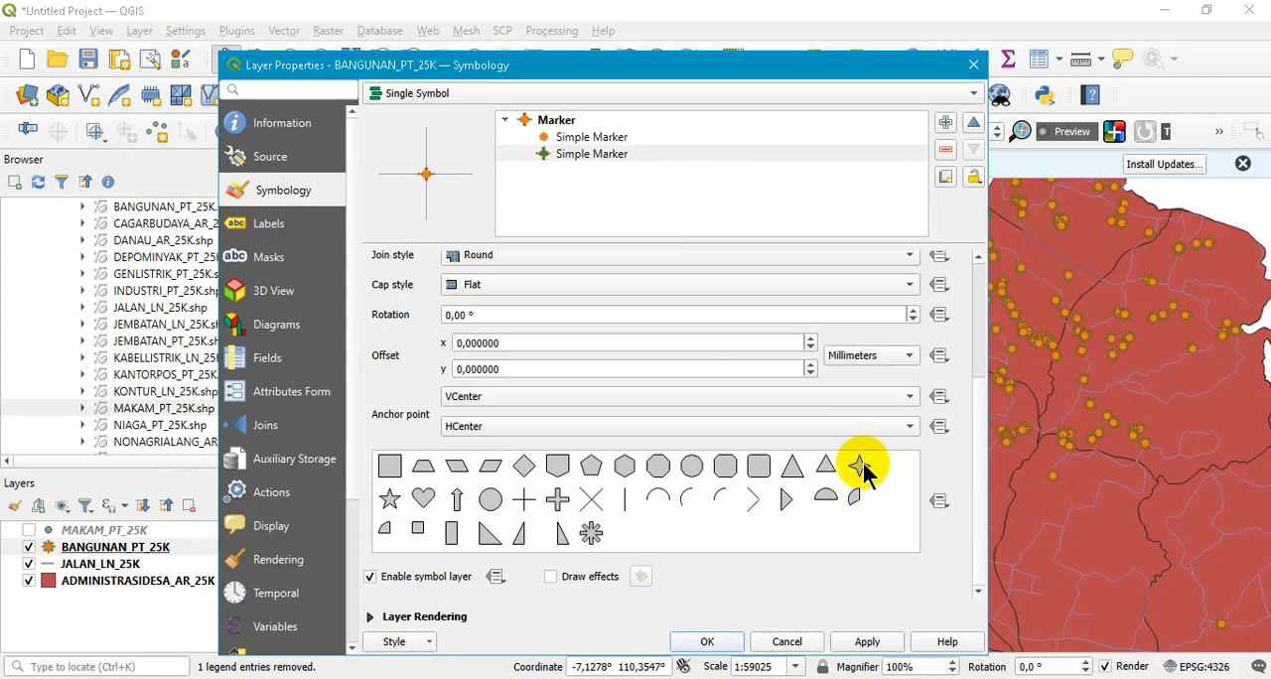
click(863, 643)
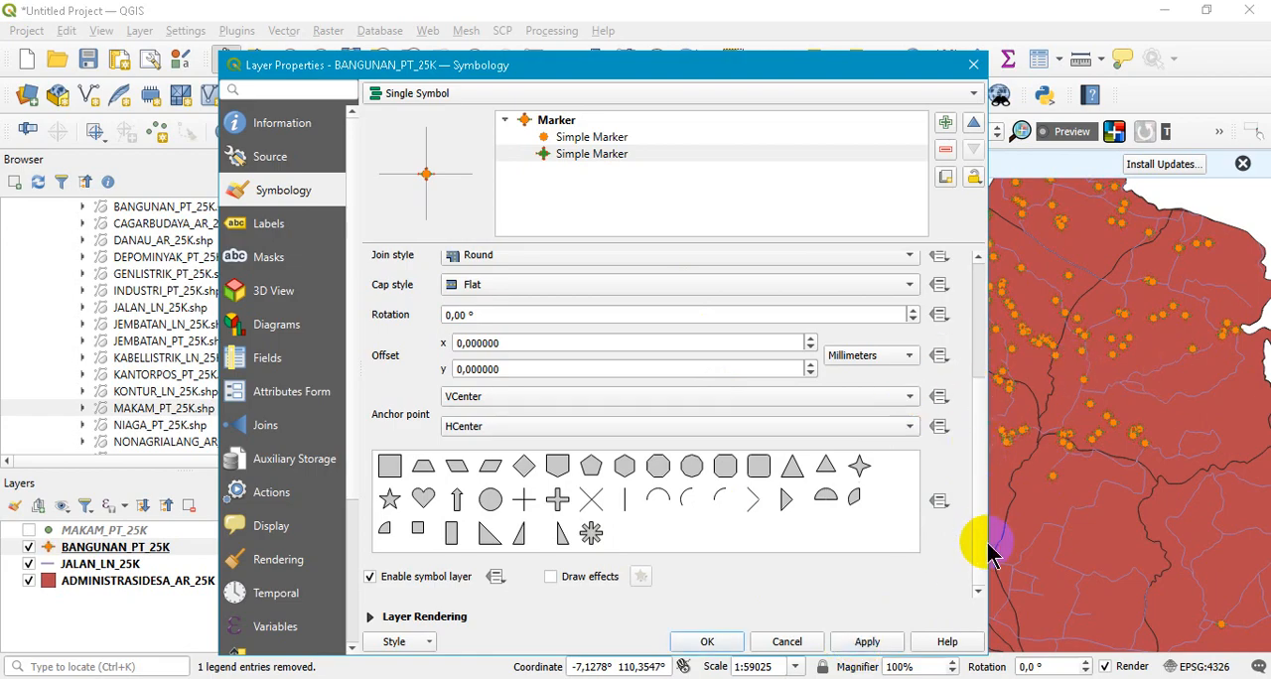
mouse_move(982, 536)
mouse_down()
mouse_move(979, 411)
mouse_move(980, 556)
mouse_move(977, 355)
mouse_up()
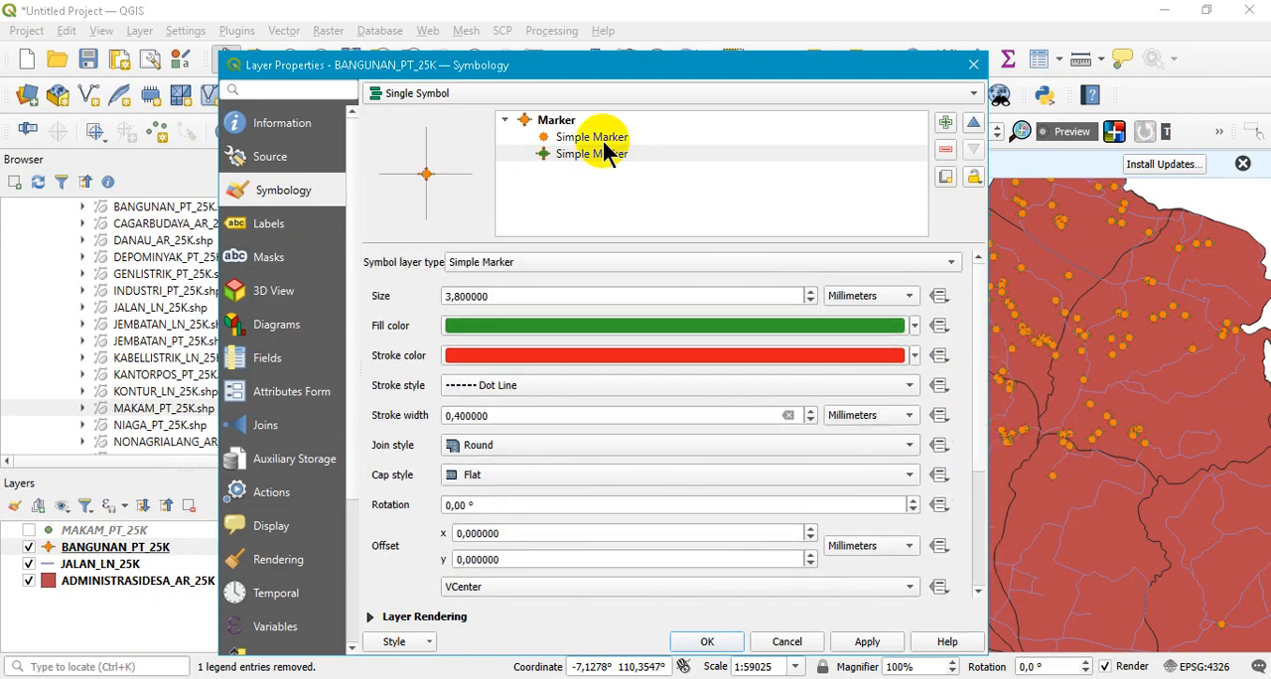
- Switch to the PowerPoint slide show and review the Single Simbol slides on Penanda sederhana and Penanda Elipse
mouse_move(433, 678)
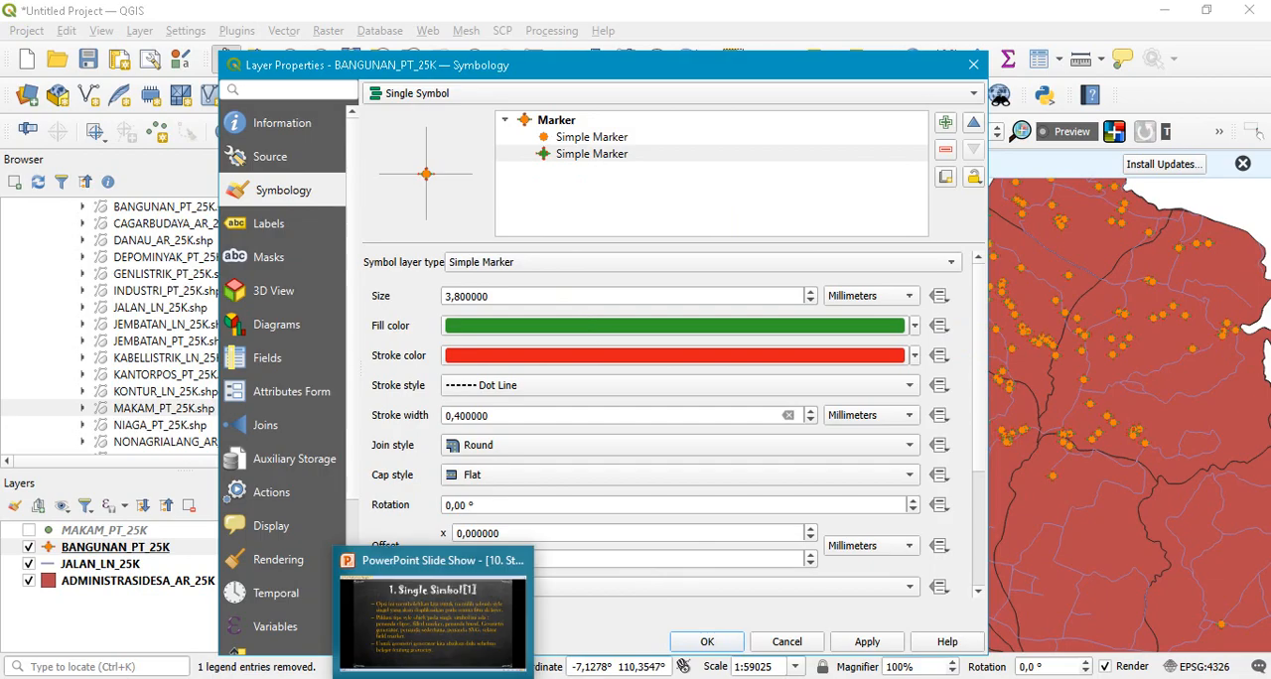
click(433, 616)
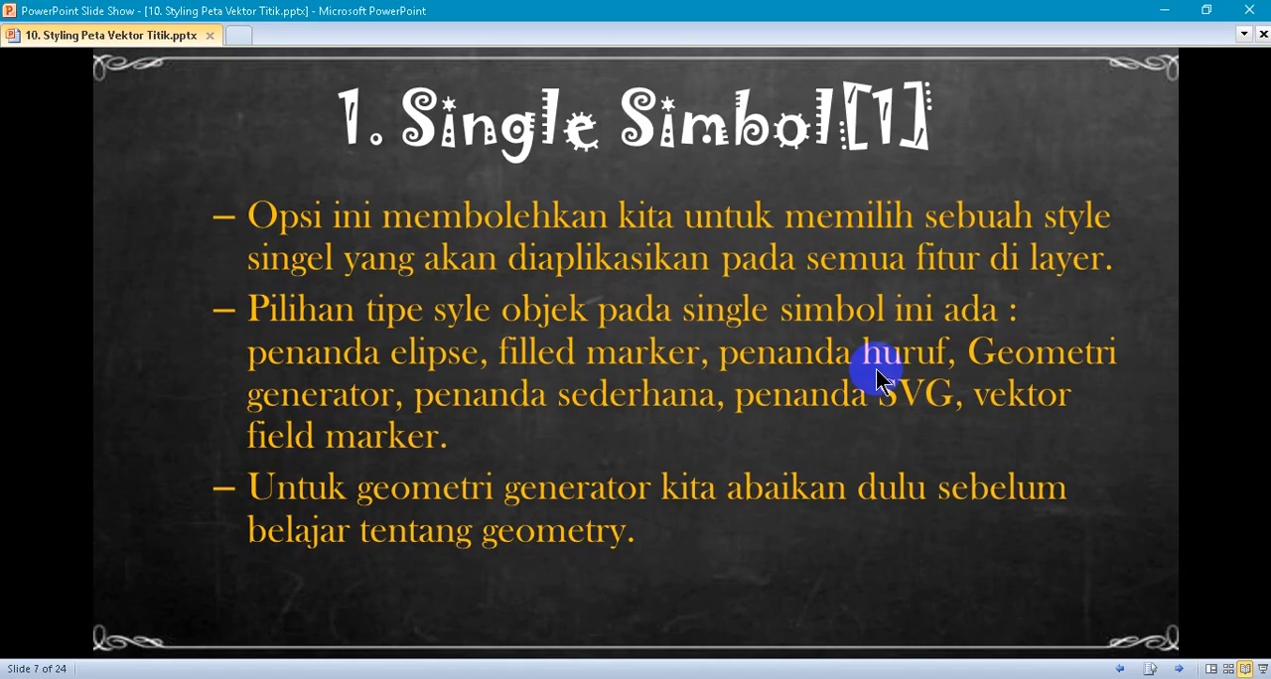
click(1177, 668)
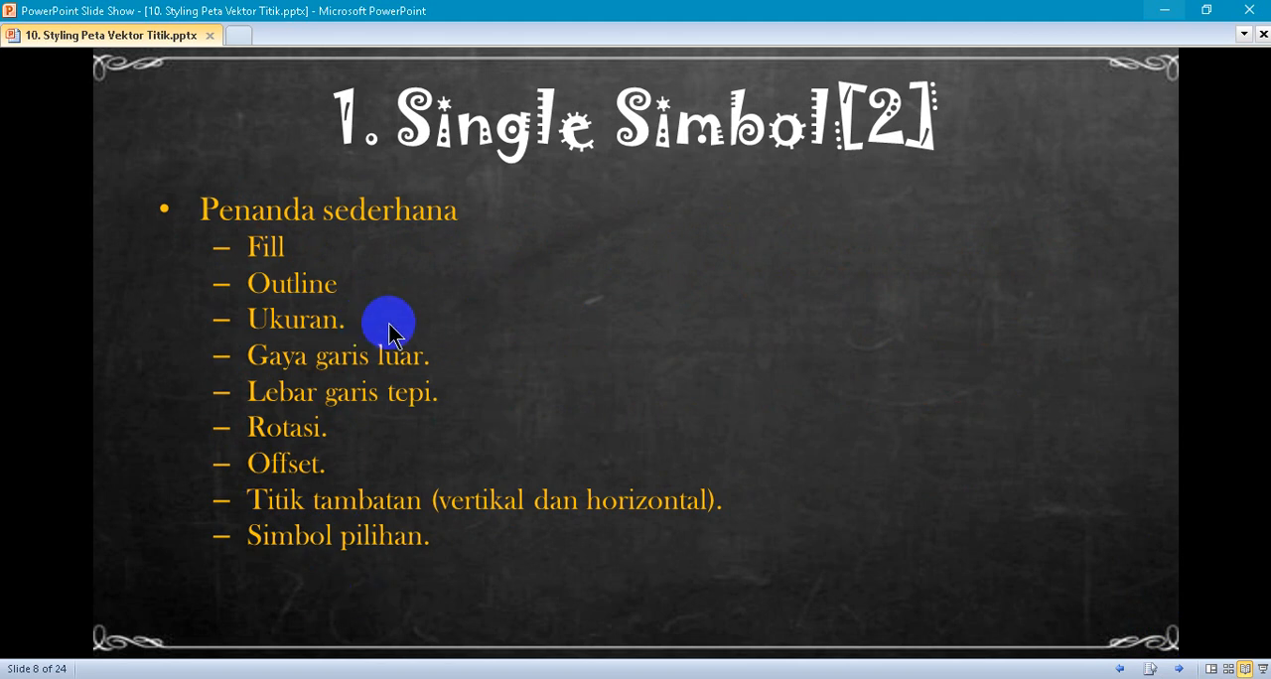
click(1179, 669)
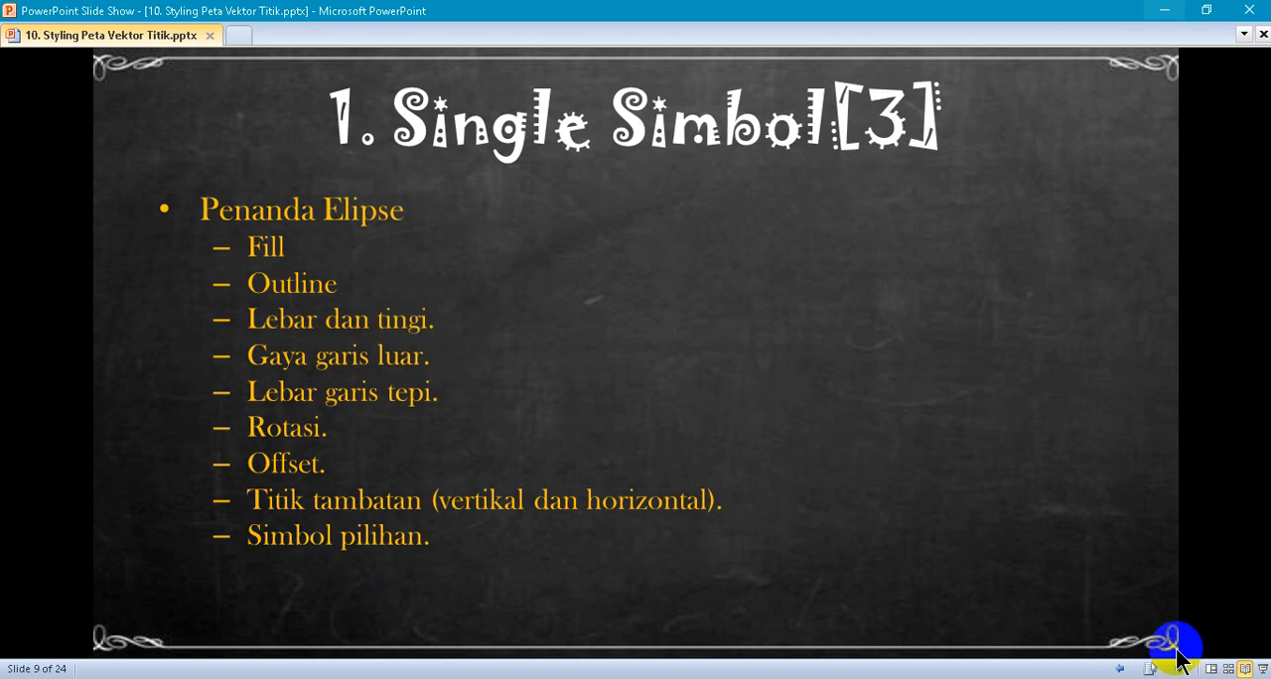
click(1121, 669)
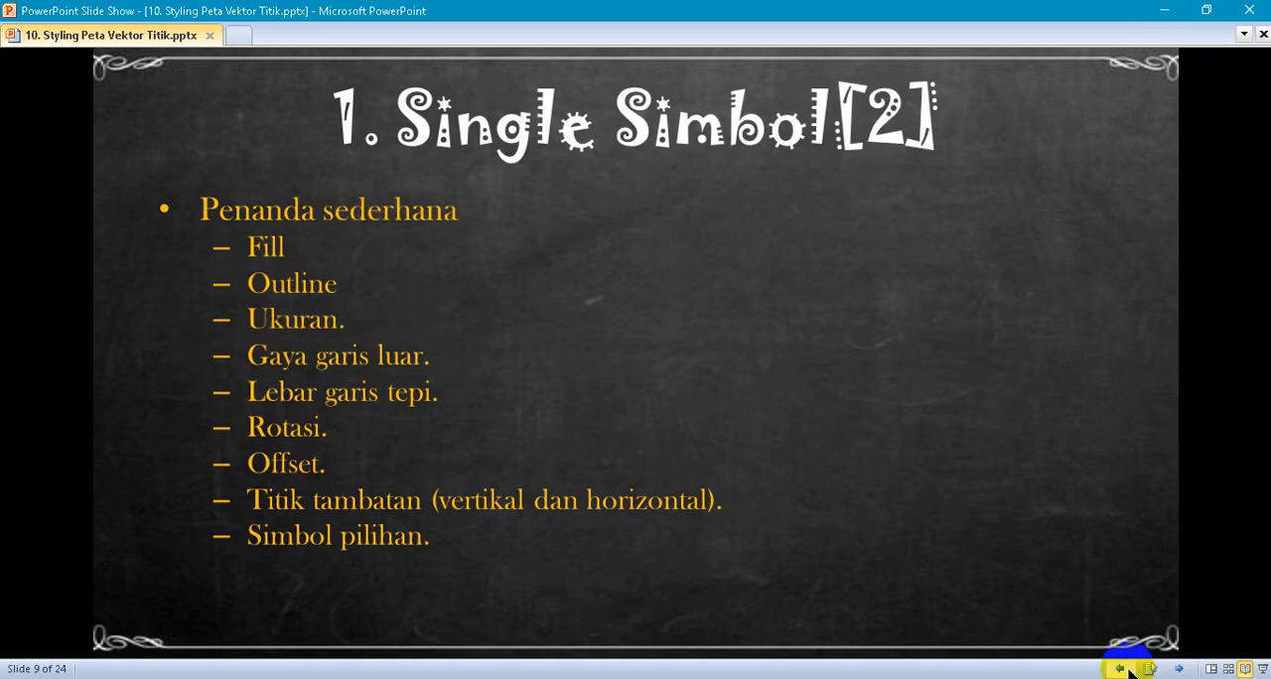
click(1181, 668)
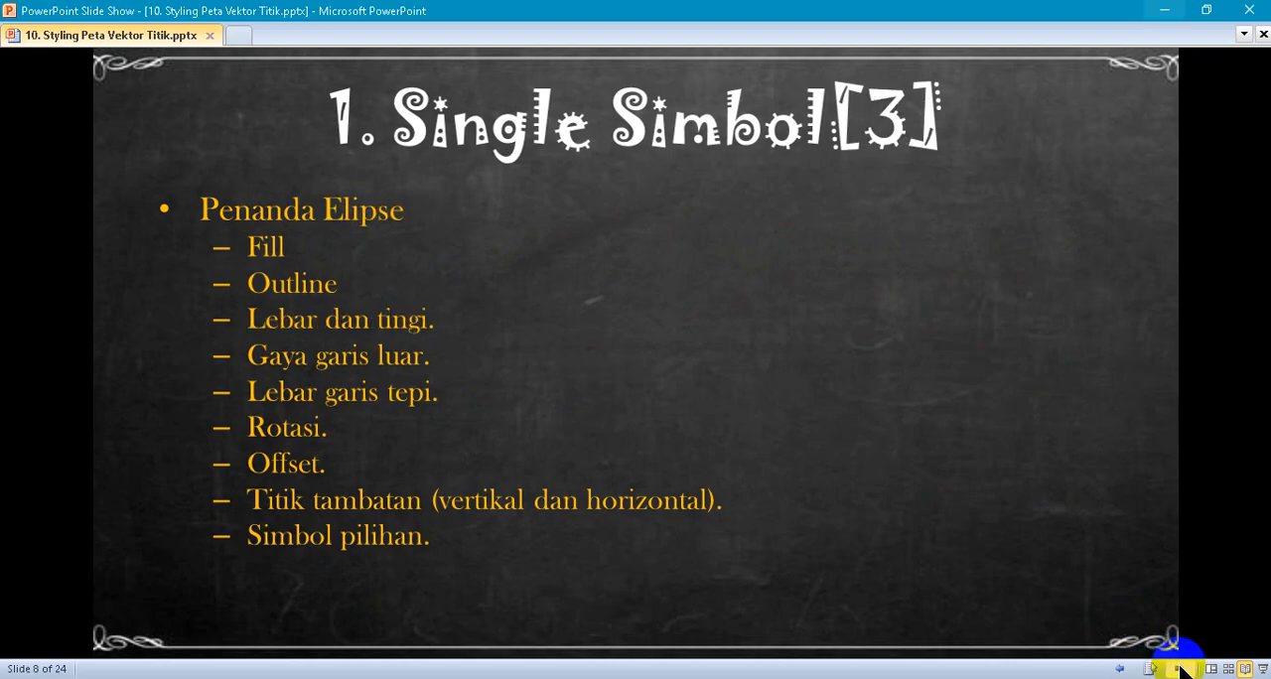
click(1122, 668)
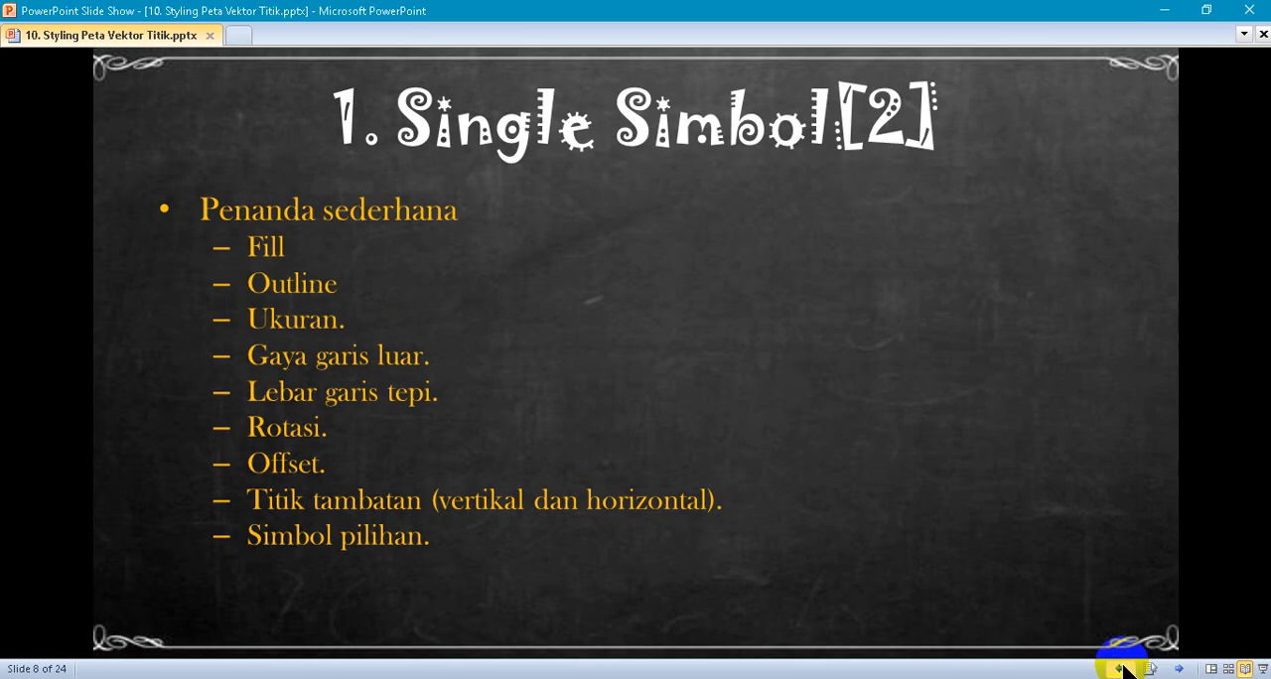
click(1181, 668)
click(1181, 669)
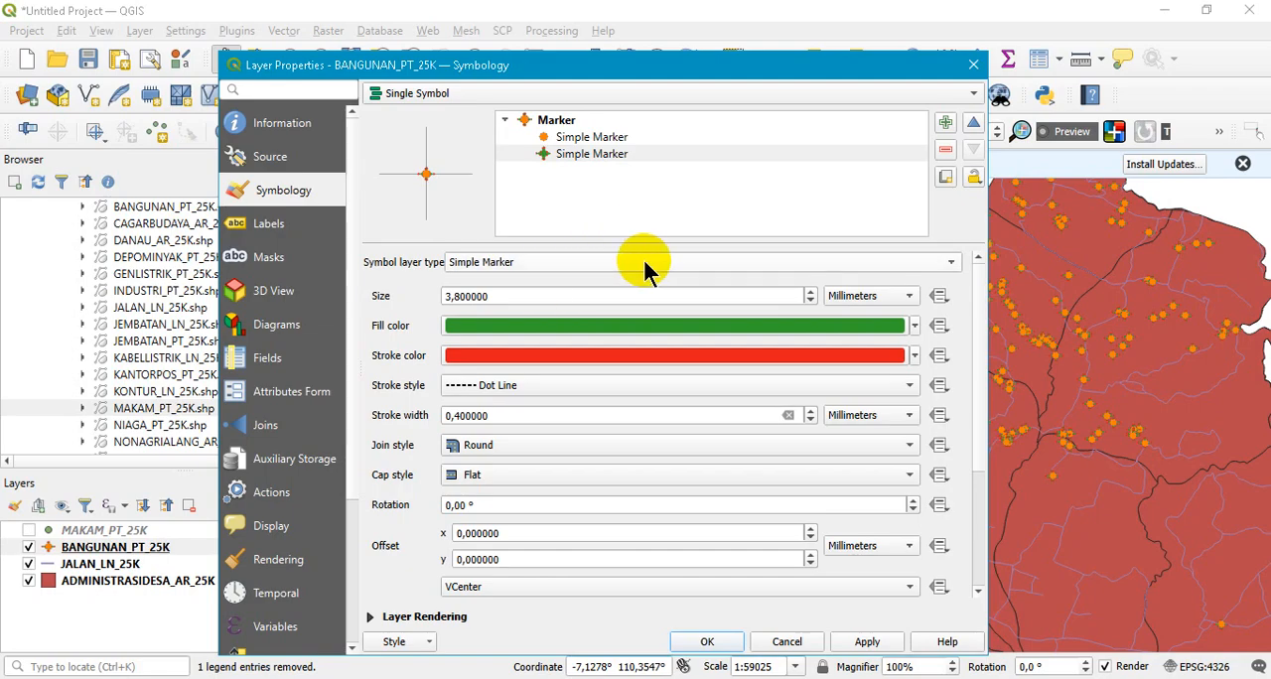
- Change the lower symbol layer to Ellipse Marker and apply it, and do the same with Font Marker
click(490, 264)
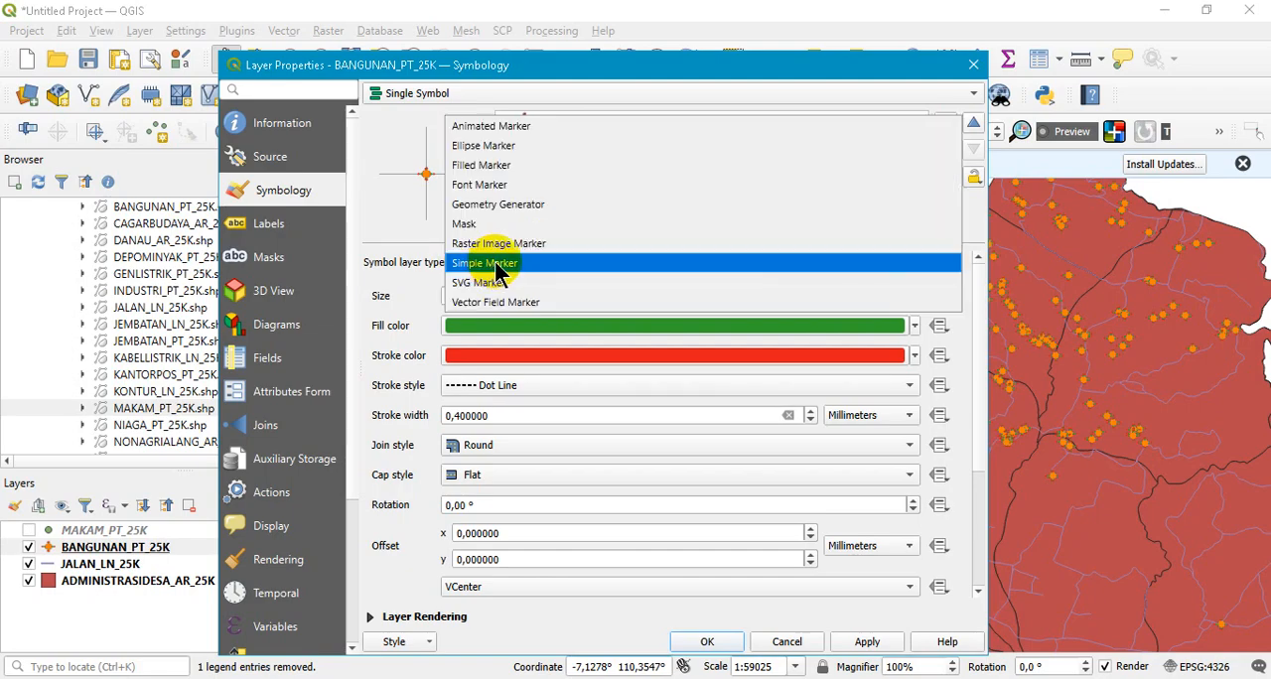
click(542, 147)
click(867, 642)
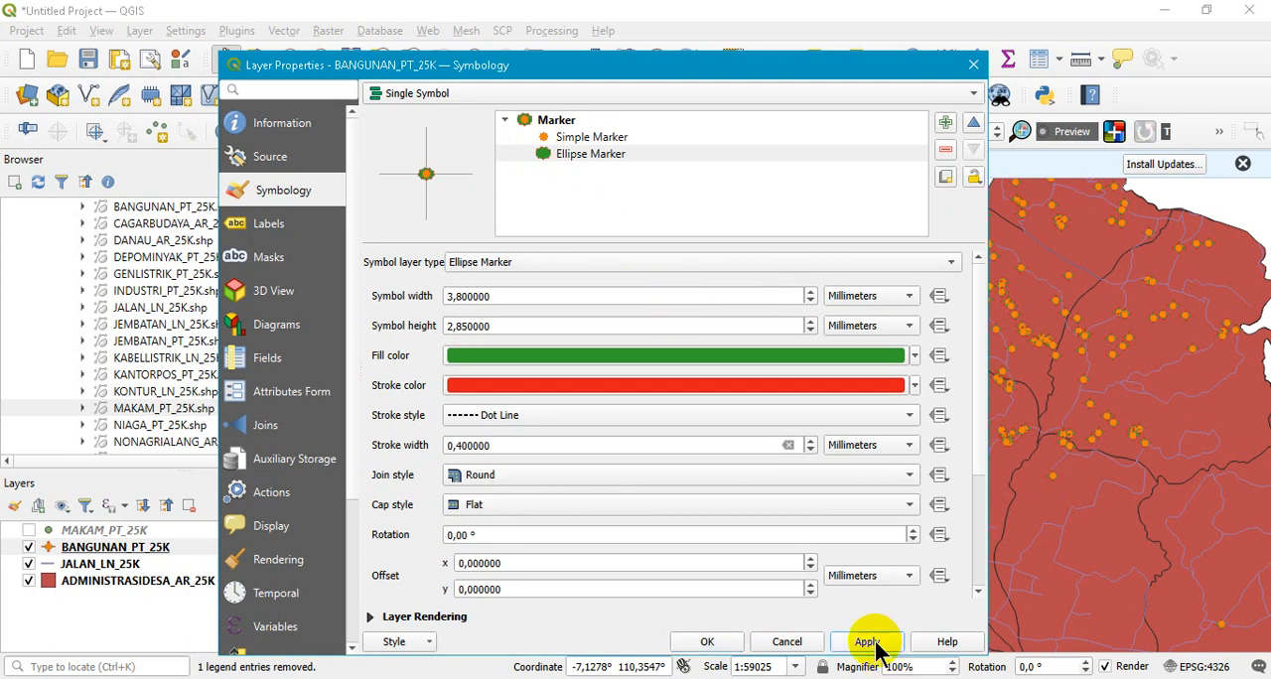
click(667, 268)
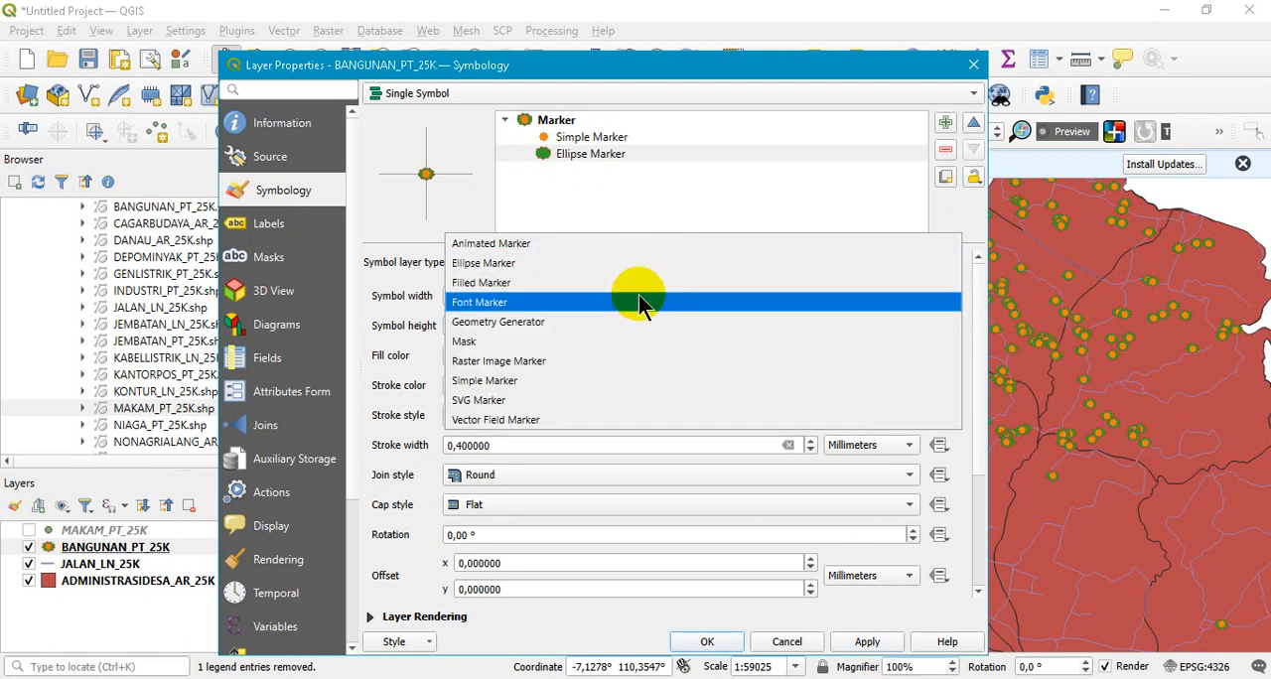
key(Escape)
click(869, 642)
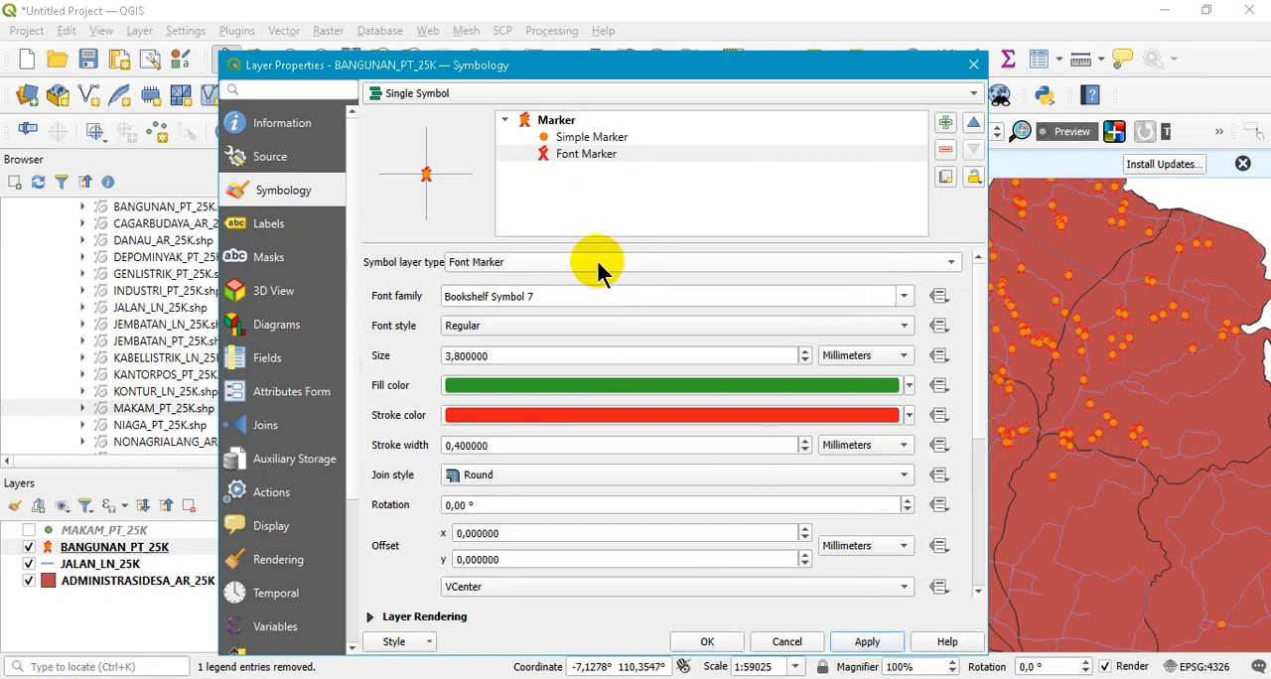
- Change the lower symbol layer back to Simple Marker and apply it, and do the same with SVG Marker
click(650, 264)
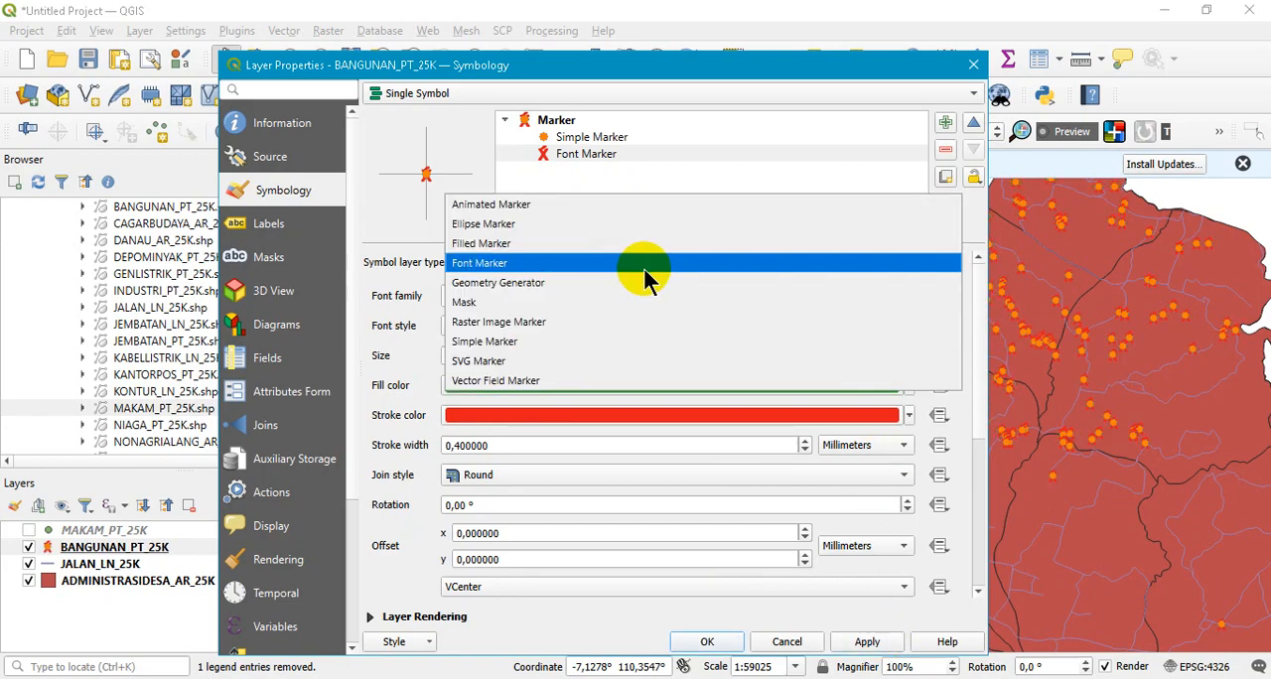
click(561, 343)
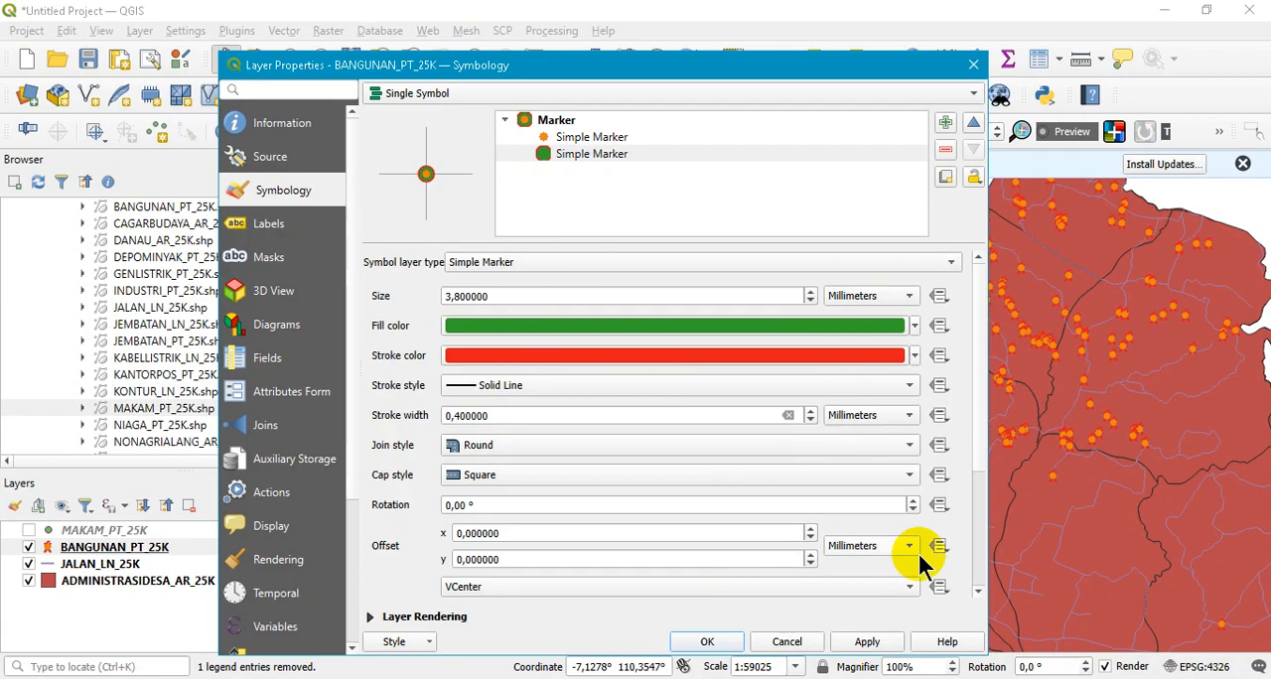
click(867, 645)
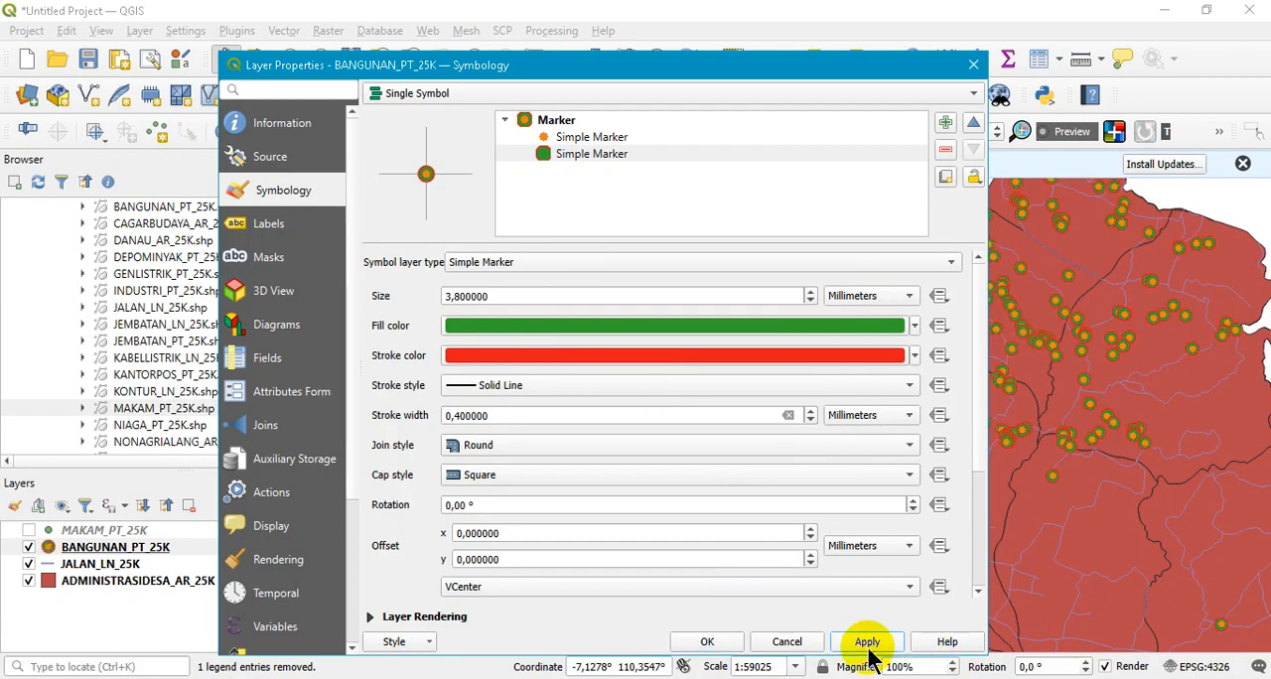
click(615, 262)
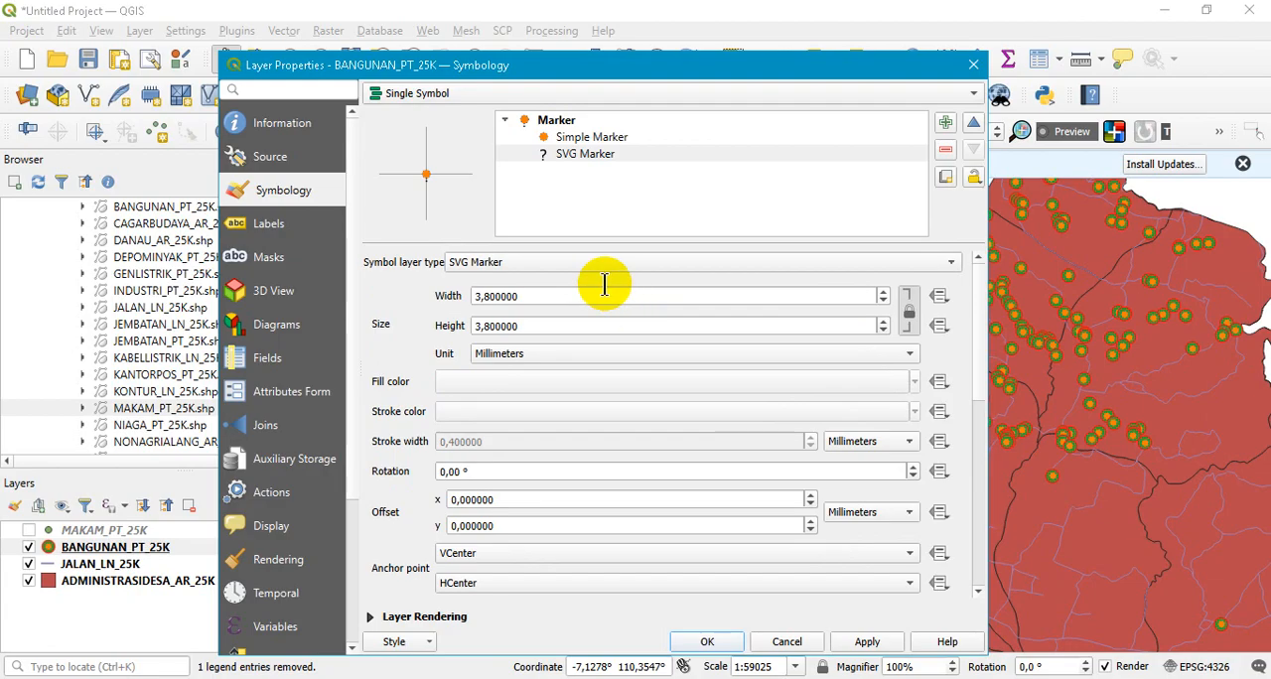
click(871, 642)
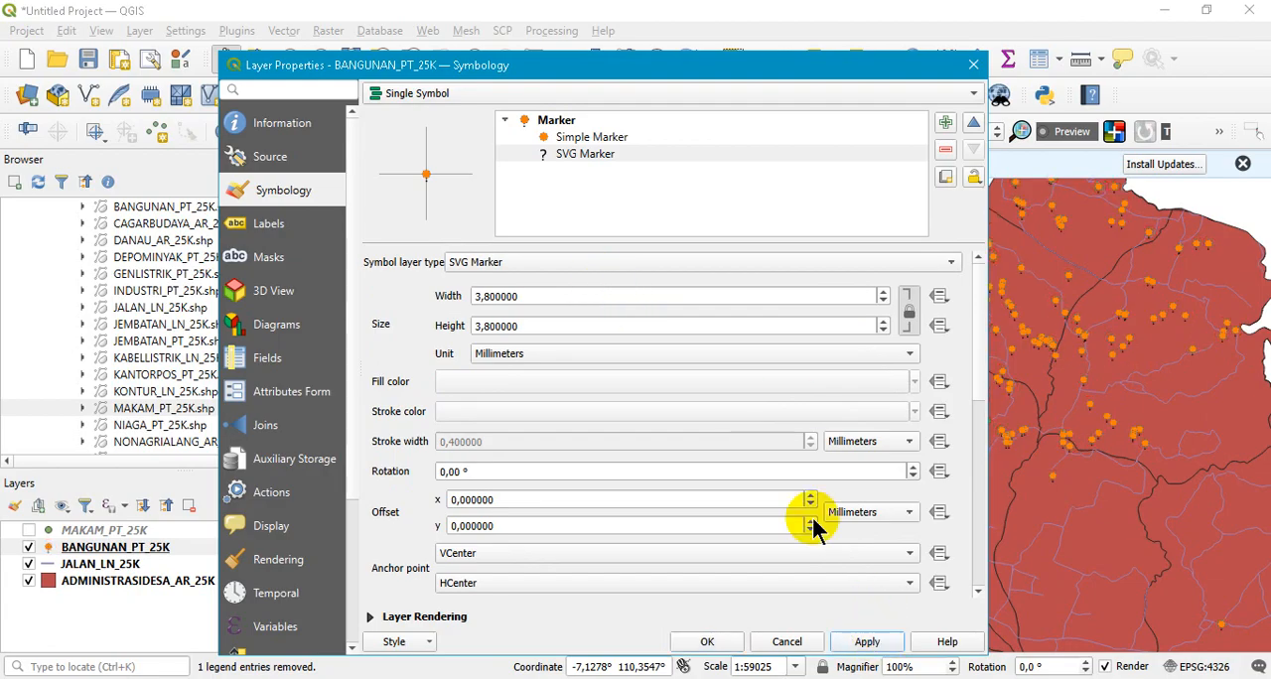
- Change the lower symbol layer to Vector Field Marker and apply it, and switch it to Animated Marker
click(539, 264)
click(534, 284)
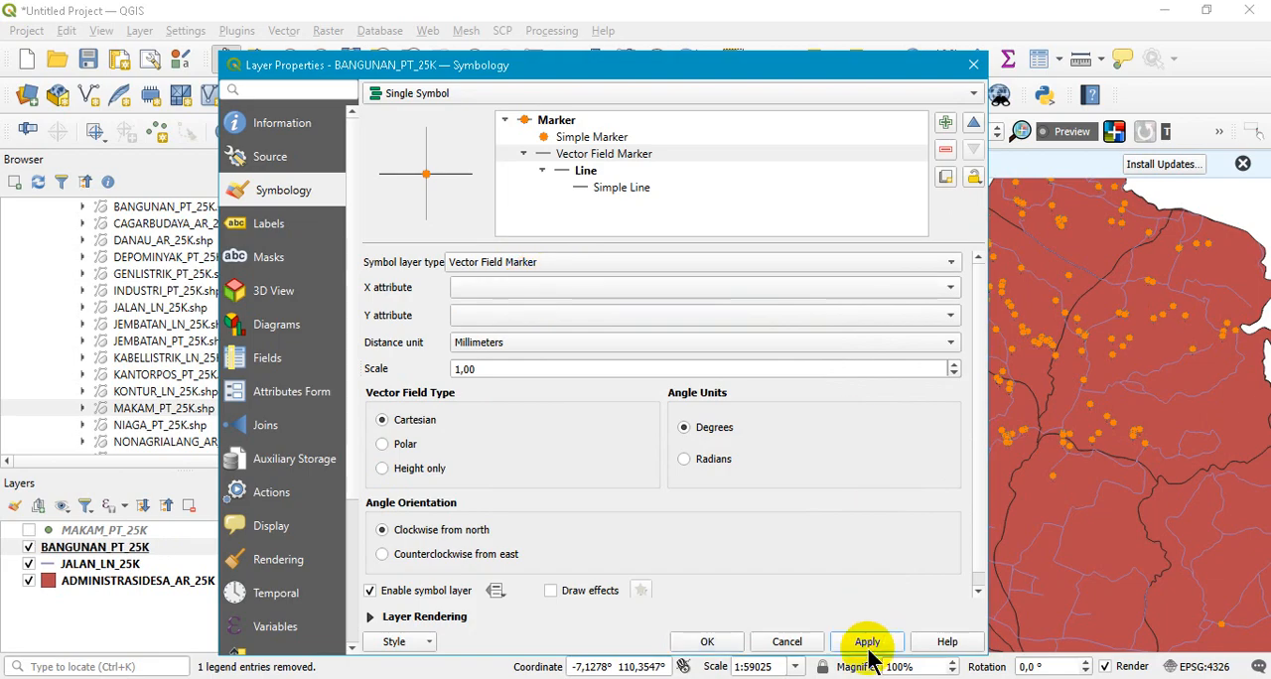
click(563, 263)
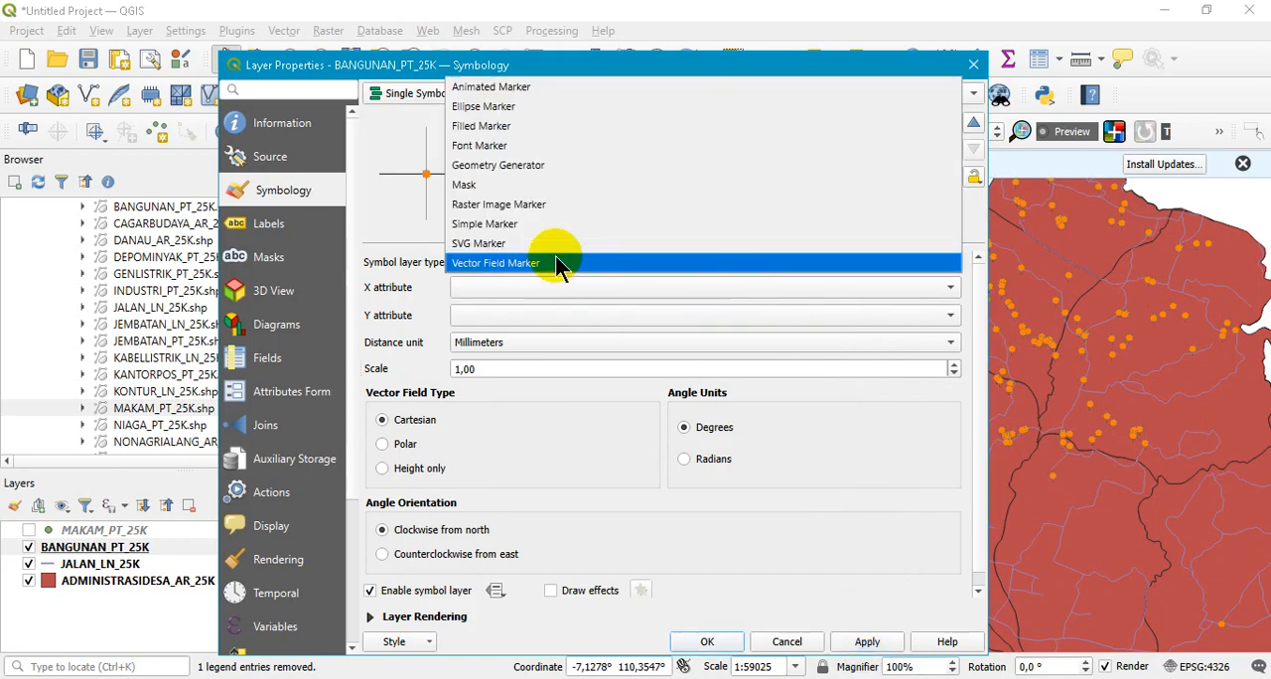
click(597, 94)
- Set the lower symbol layer's type to Filled Marker and apply it to the BANGUNAN_PT_25K points
click(583, 262)
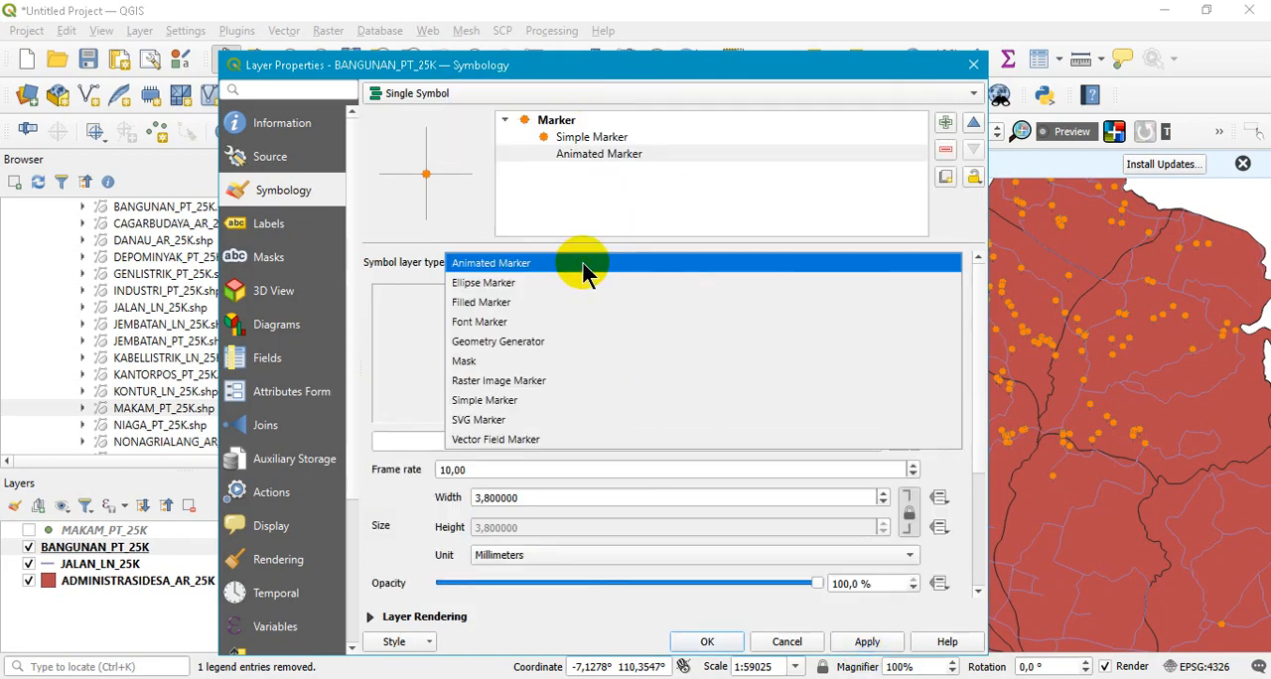
click(594, 289)
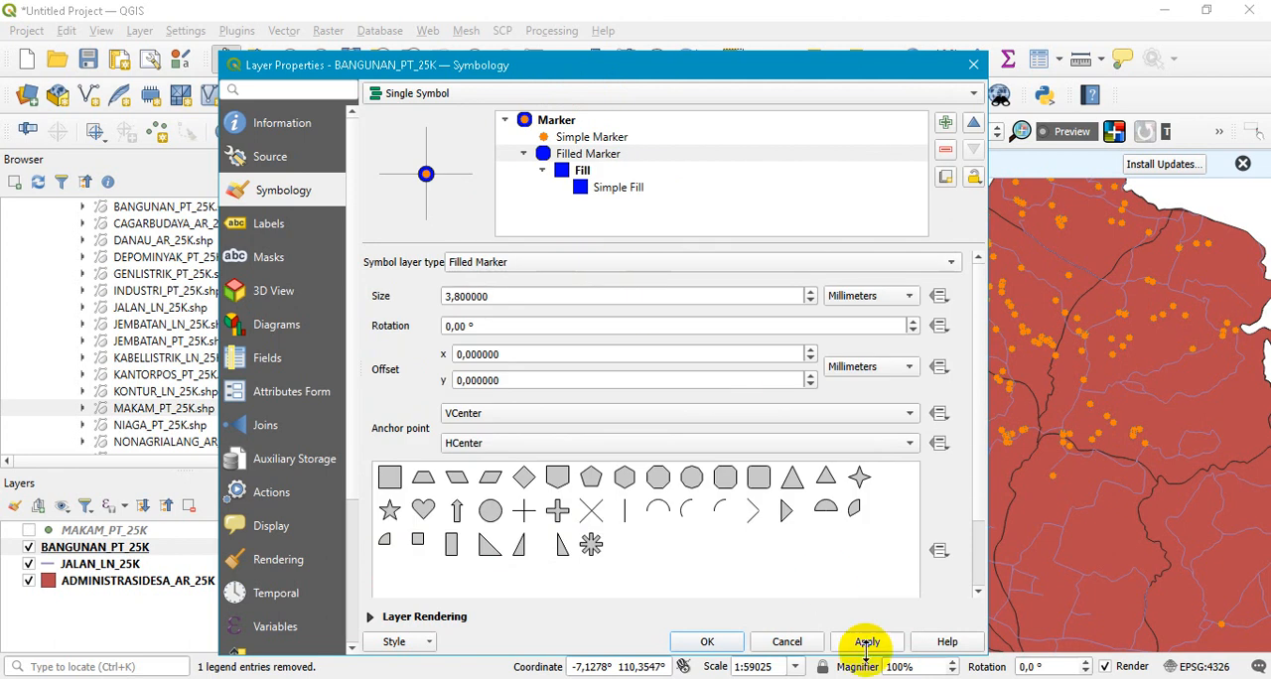
click(867, 642)
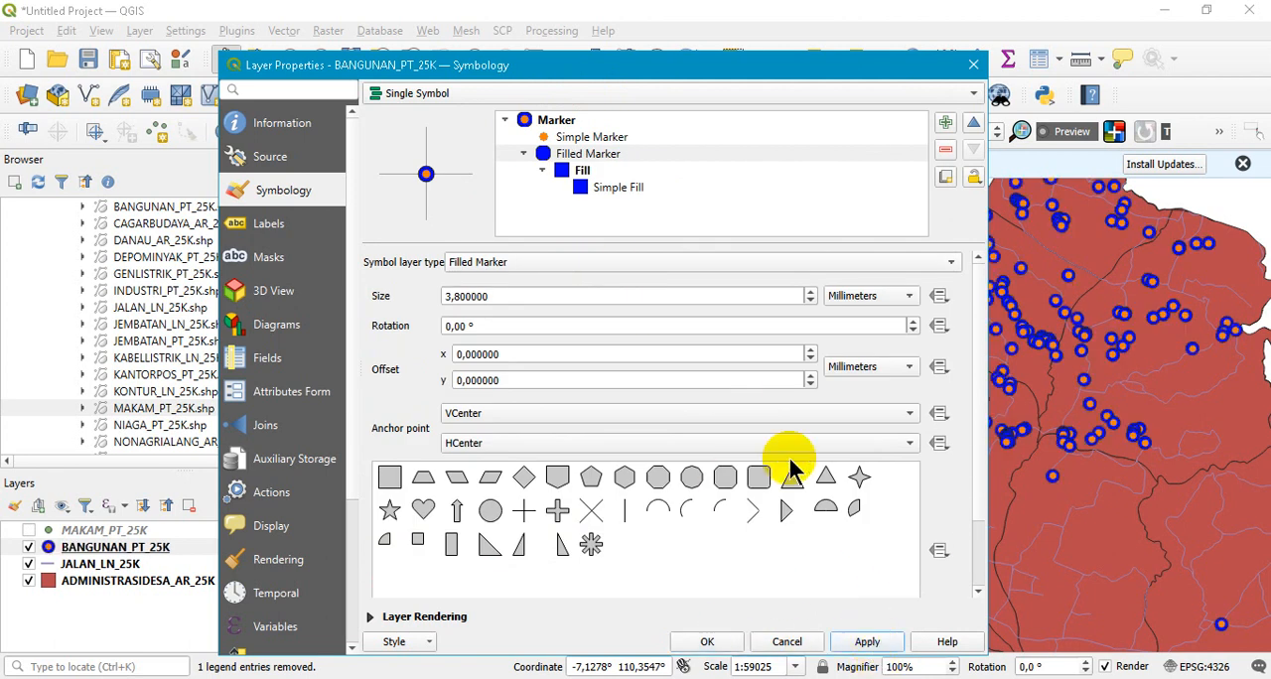
- Try Geometry Generator as the lower symbol layer's type, and change the layer to Simple Marker
click(794, 266)
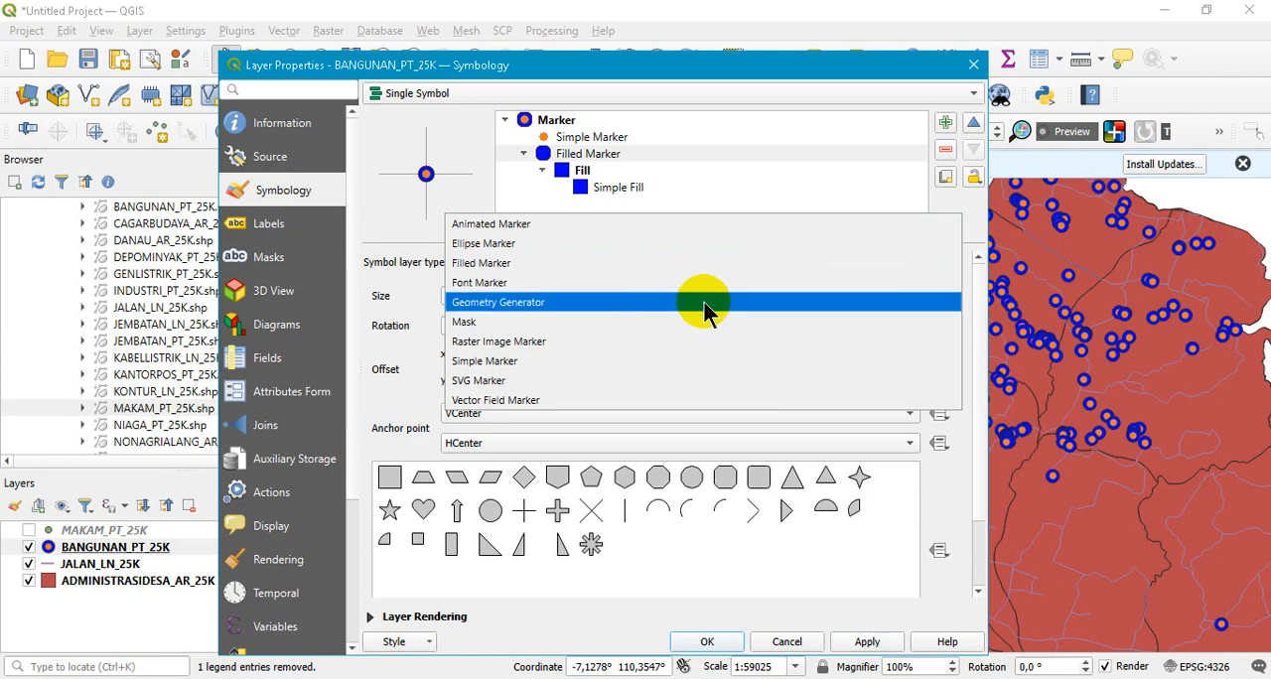
click(706, 308)
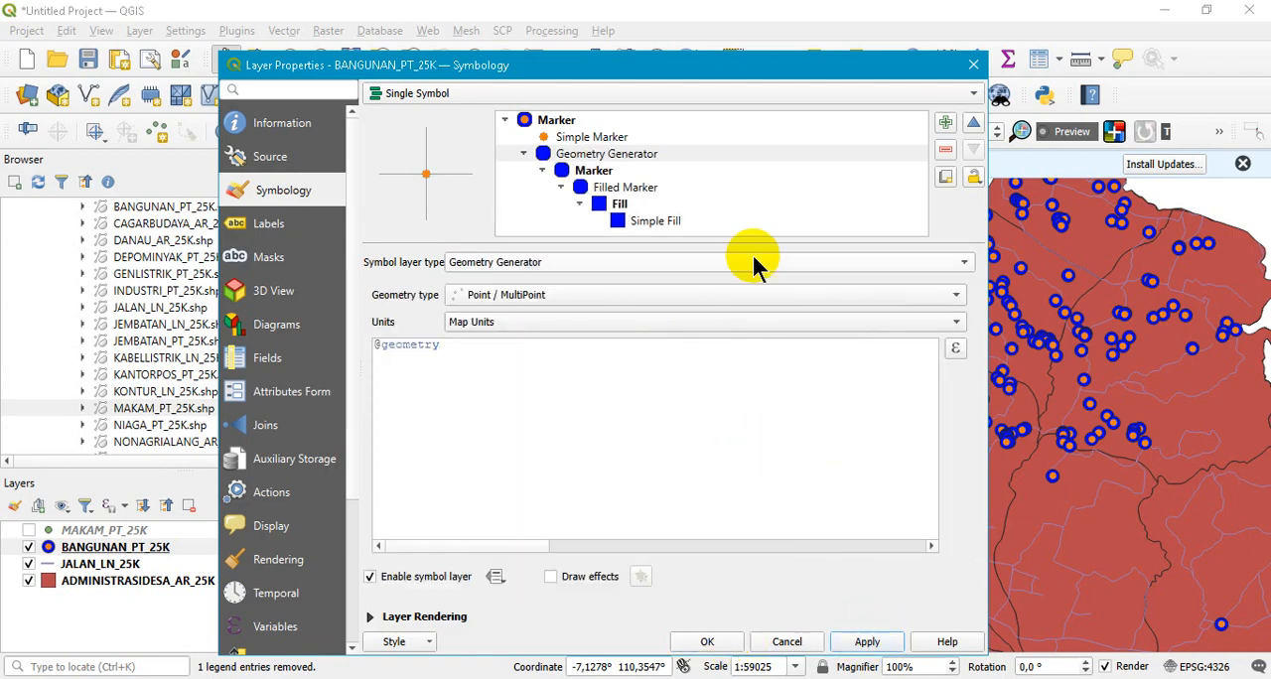
click(571, 266)
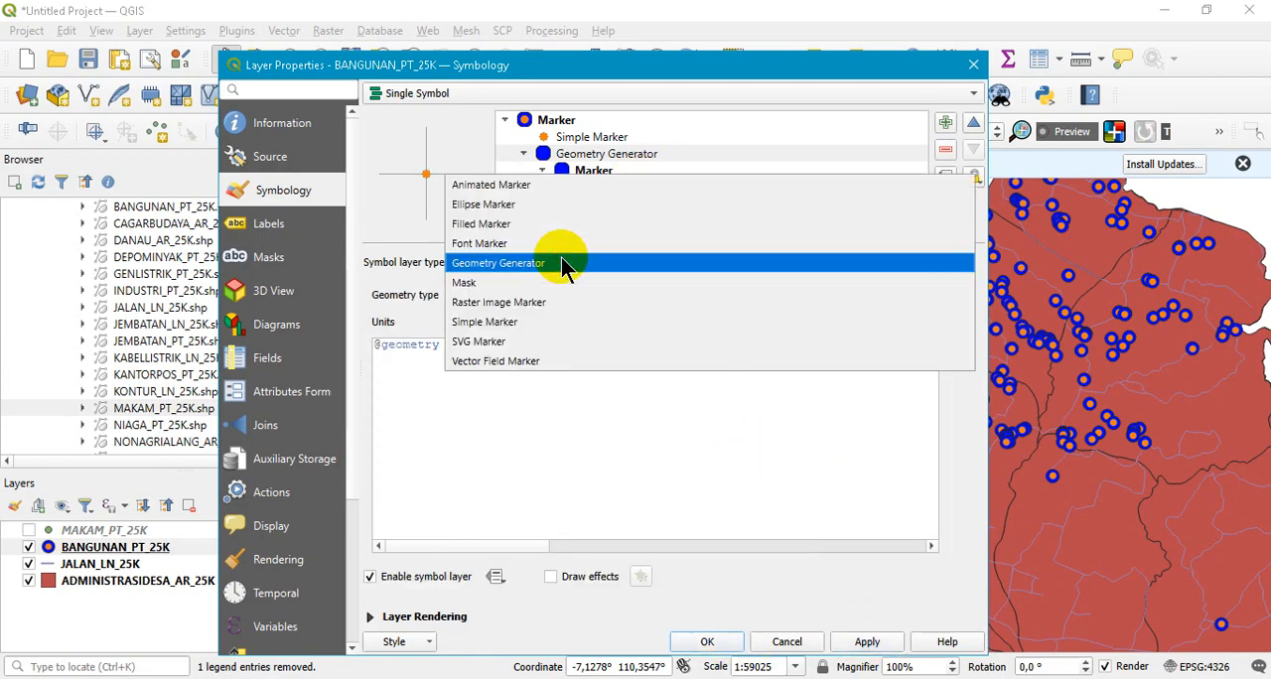
click(531, 325)
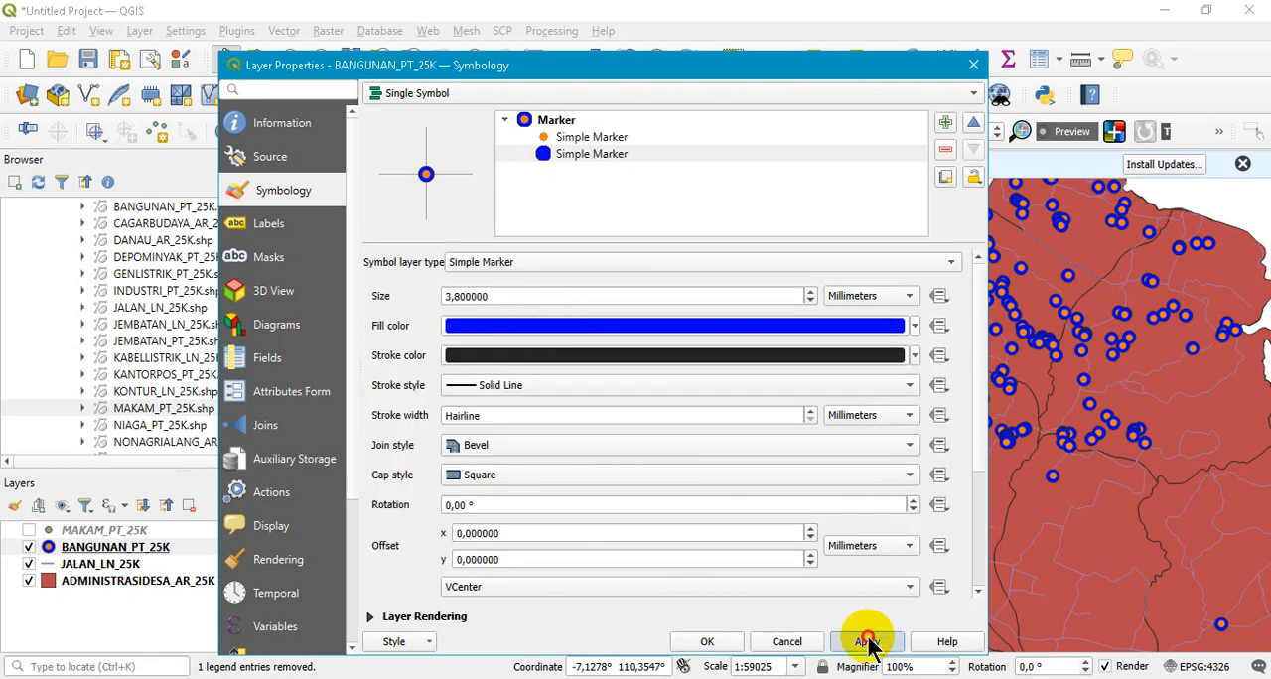
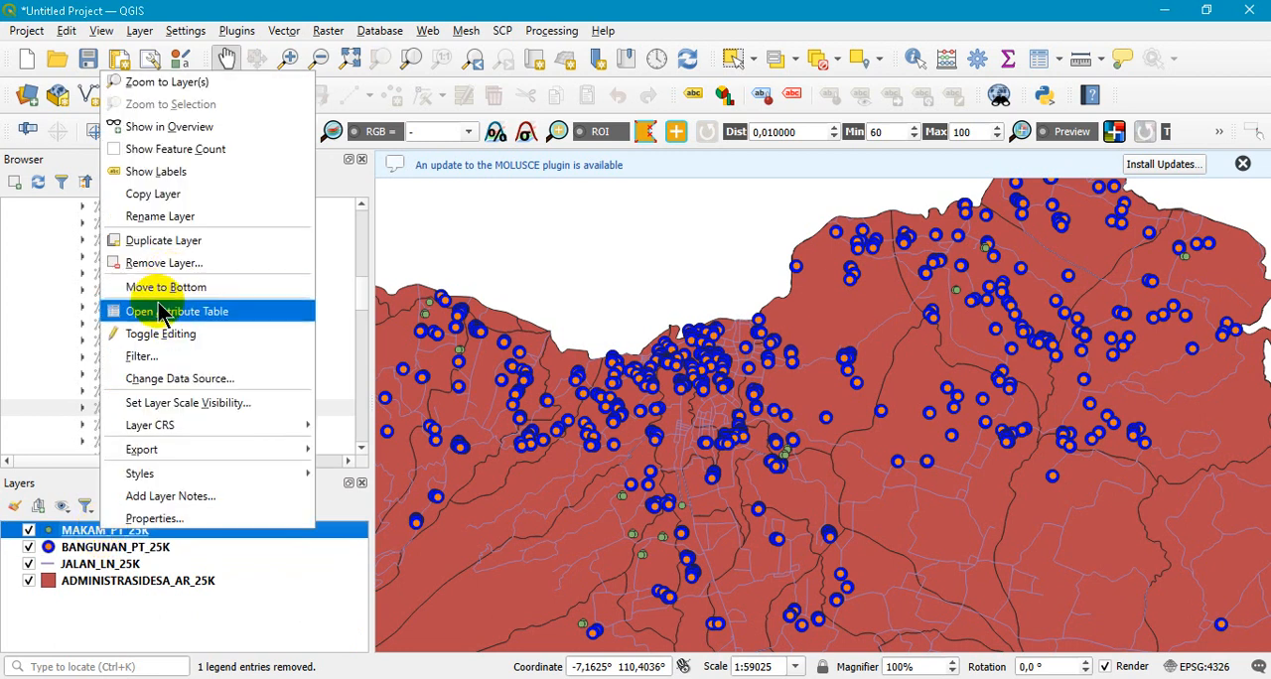
- Open the MAKAM_PT_25K attribute table at full size and examine the REMARK values through all records
click(158, 310)
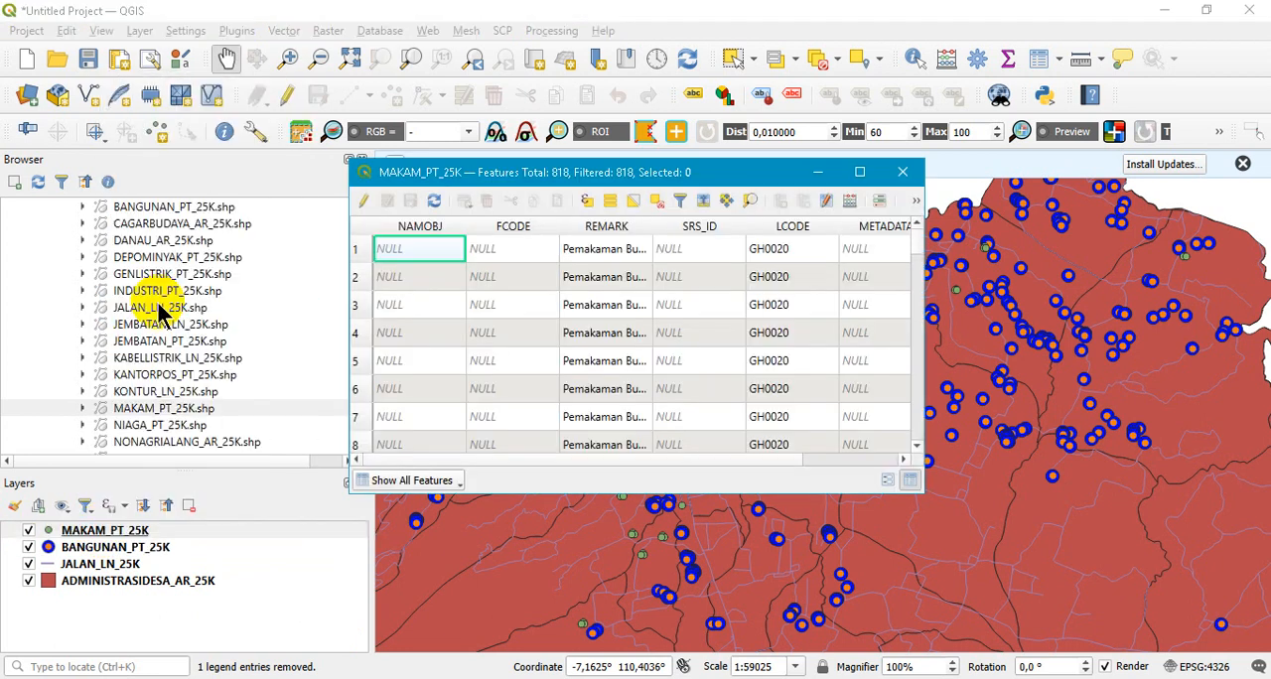
drag(651, 230, 746, 233)
click(860, 172)
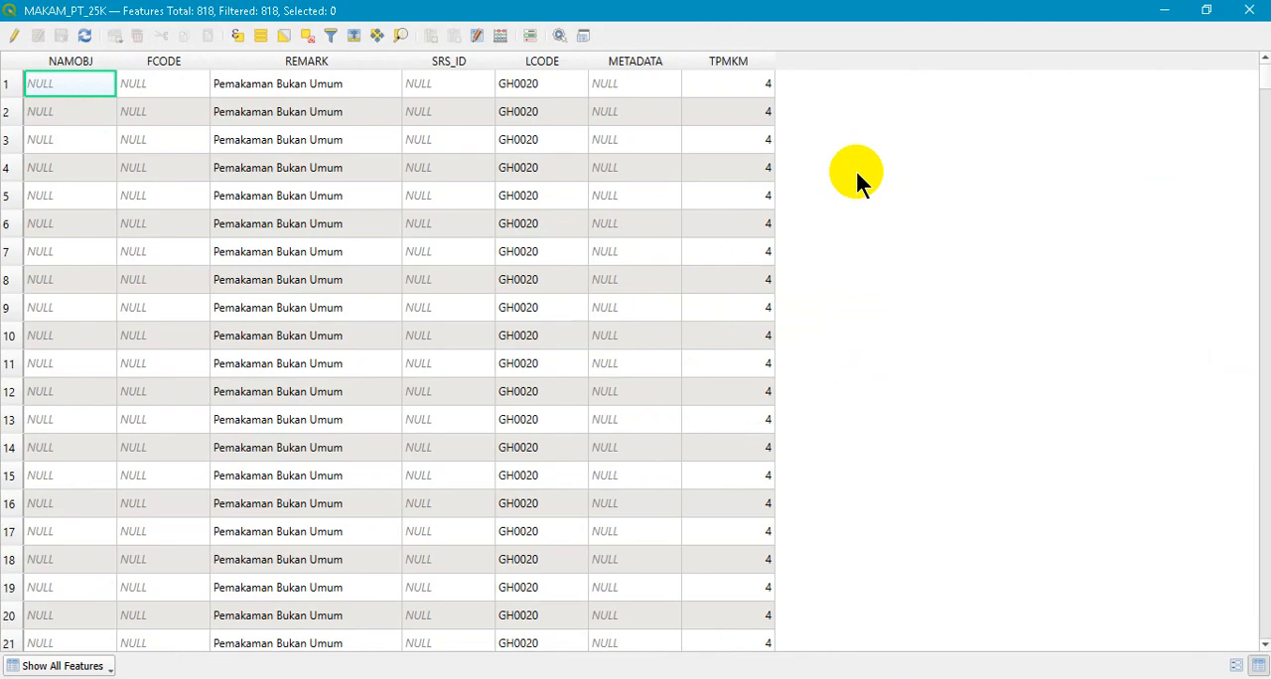
scroll(370, 354, down, 20)
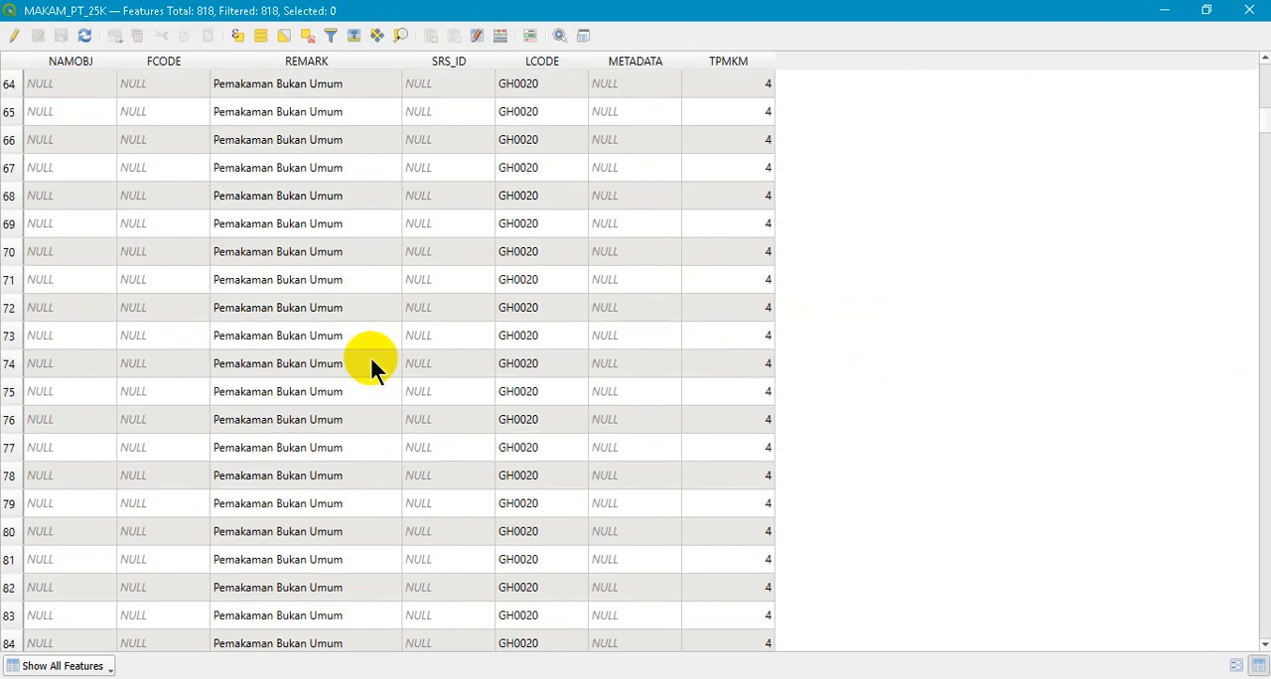
scroll(371, 361, down, 20)
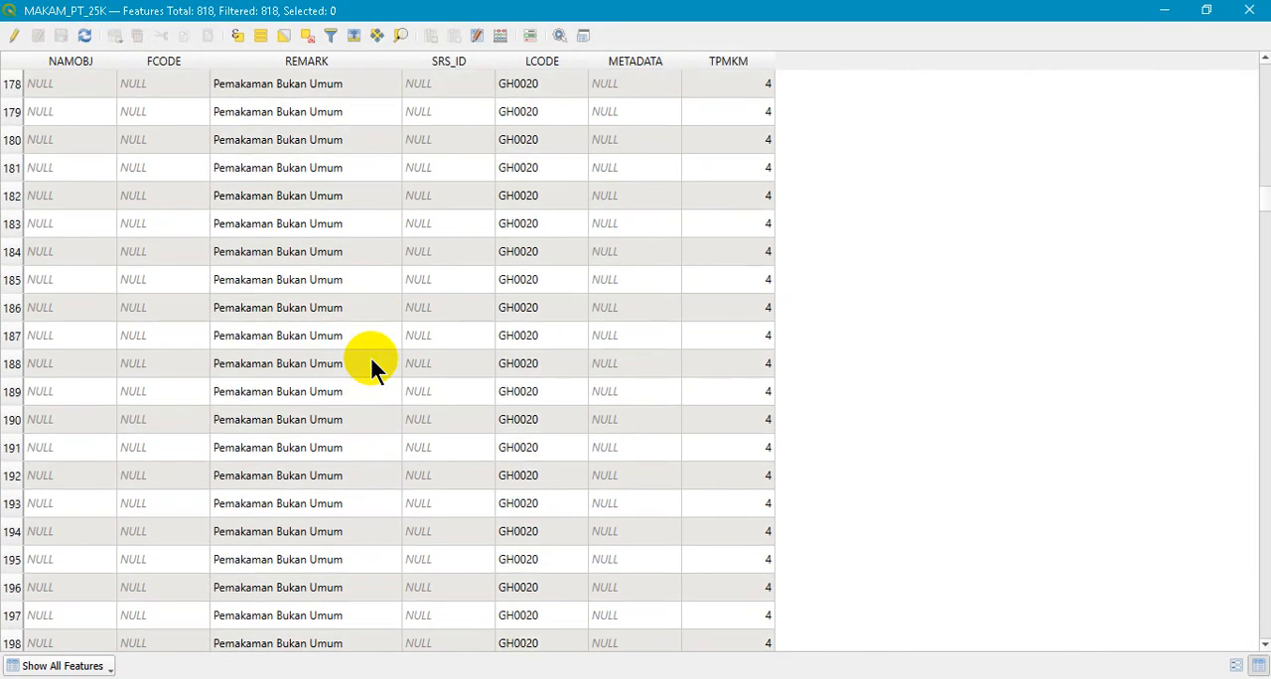
scroll(372, 364, down, 20)
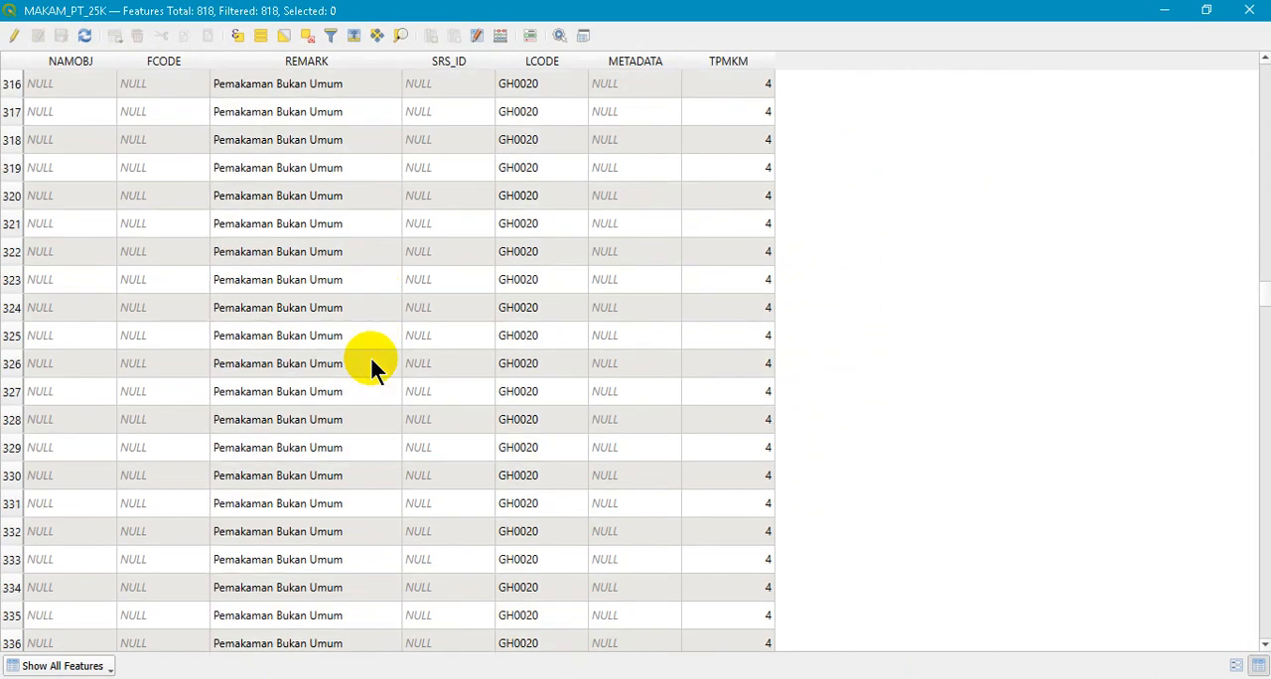
scroll(371, 364, down, 20)
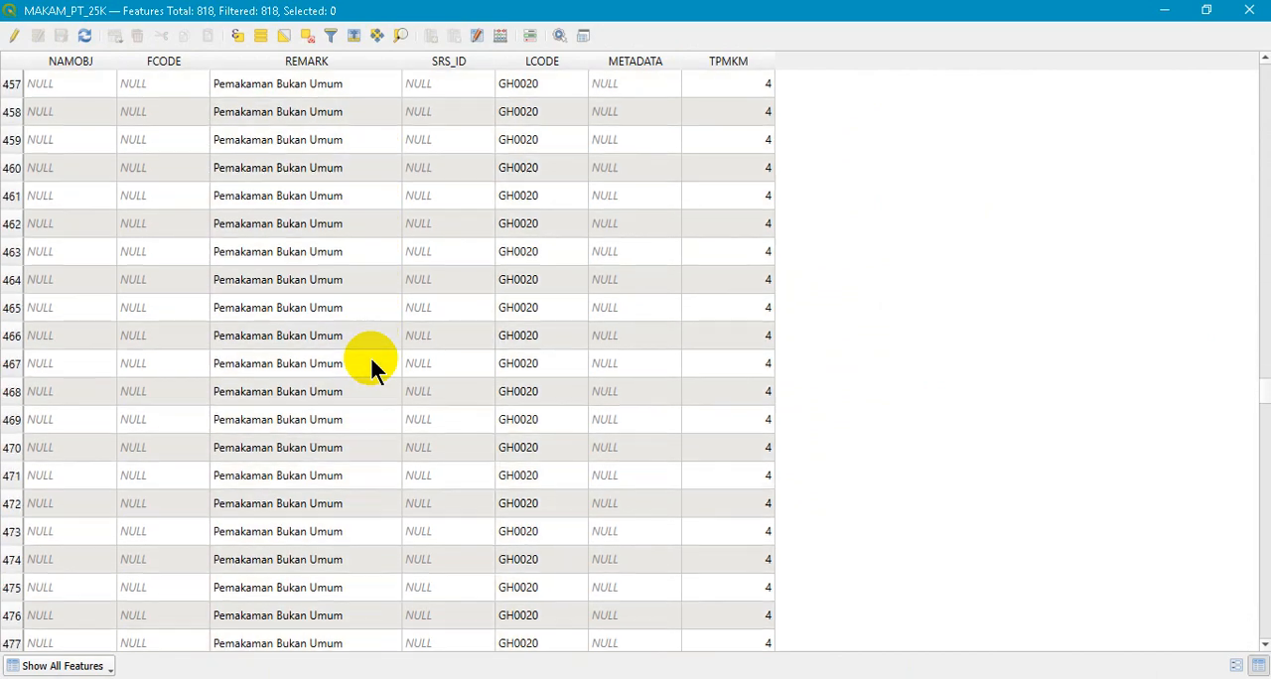
scroll(371, 363, down, 20)
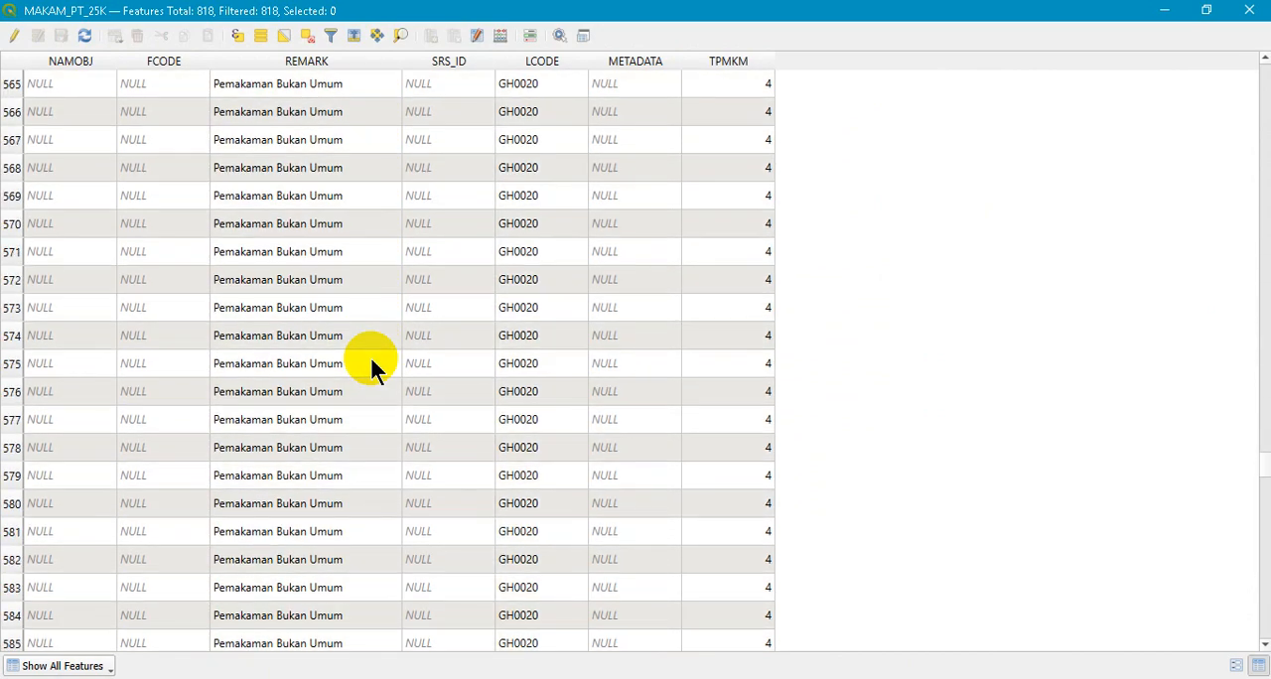
scroll(371, 364, down, 20)
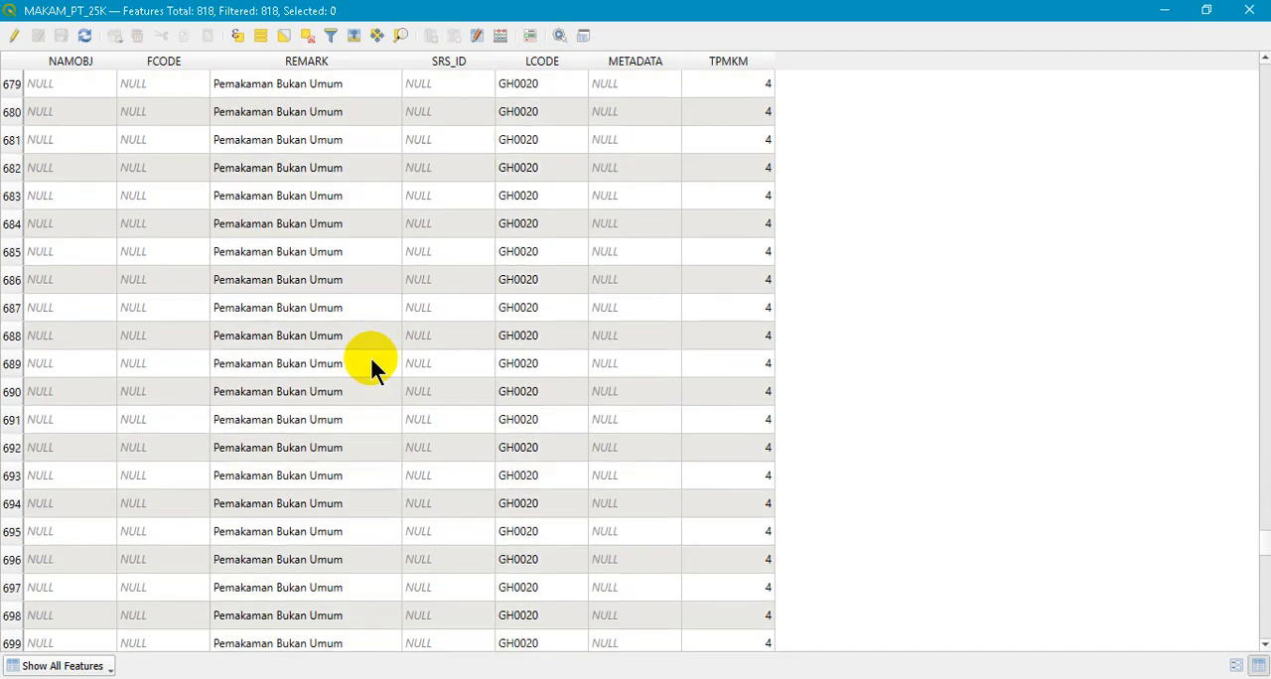
scroll(371, 364, down, 20)
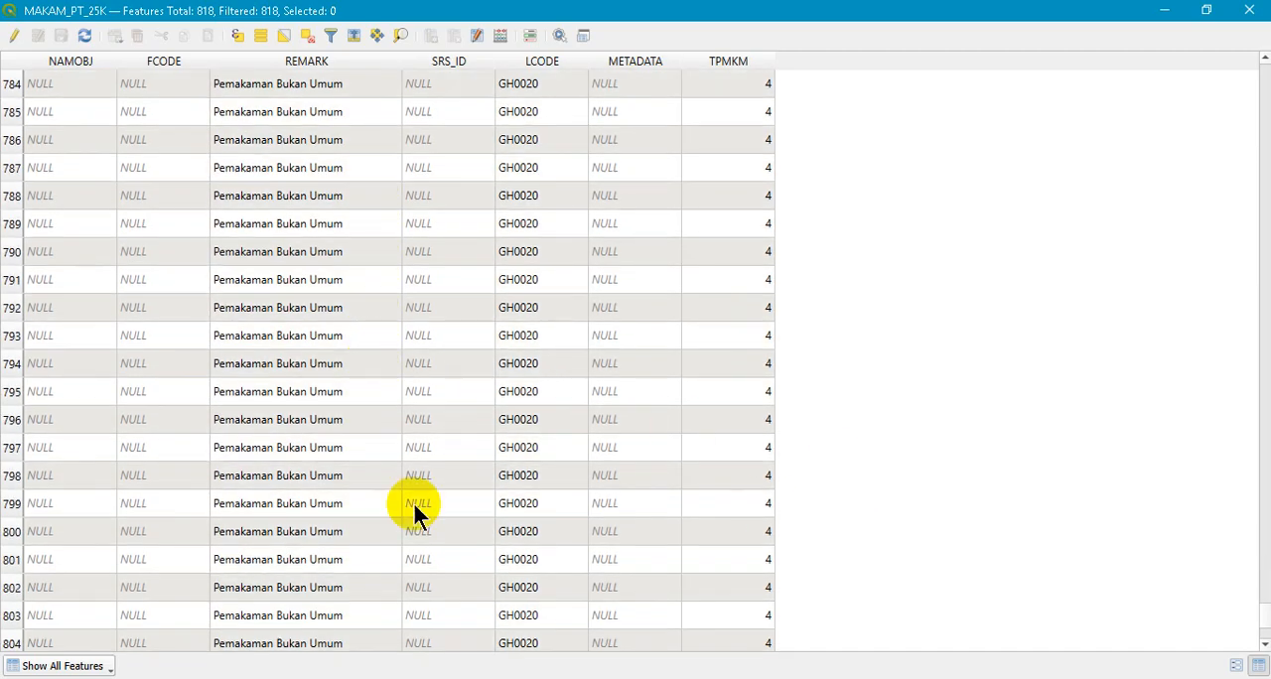
scroll(413, 509, down, 5)
click(1250, 10)
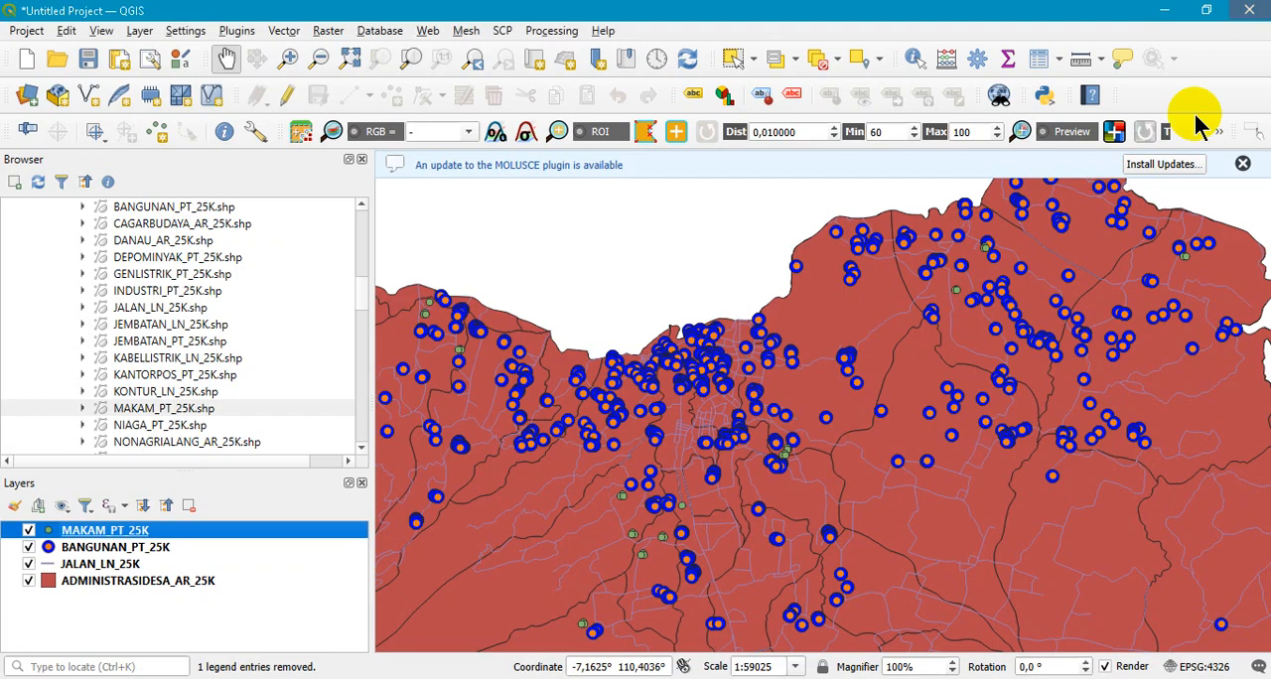
- Switch to the PowerPoint slide show, read the "Dikategorikan [1]" slide on categorized styling, and return to QGIS
key(alt+Tab)
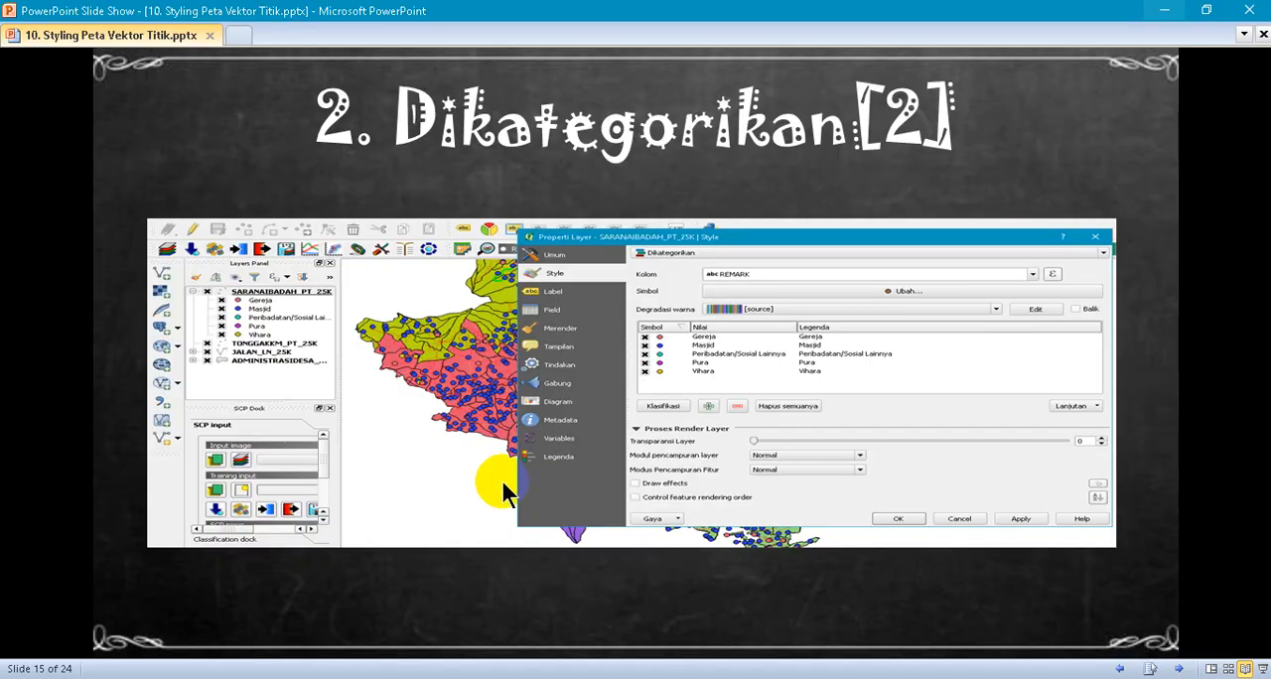
click(1127, 674)
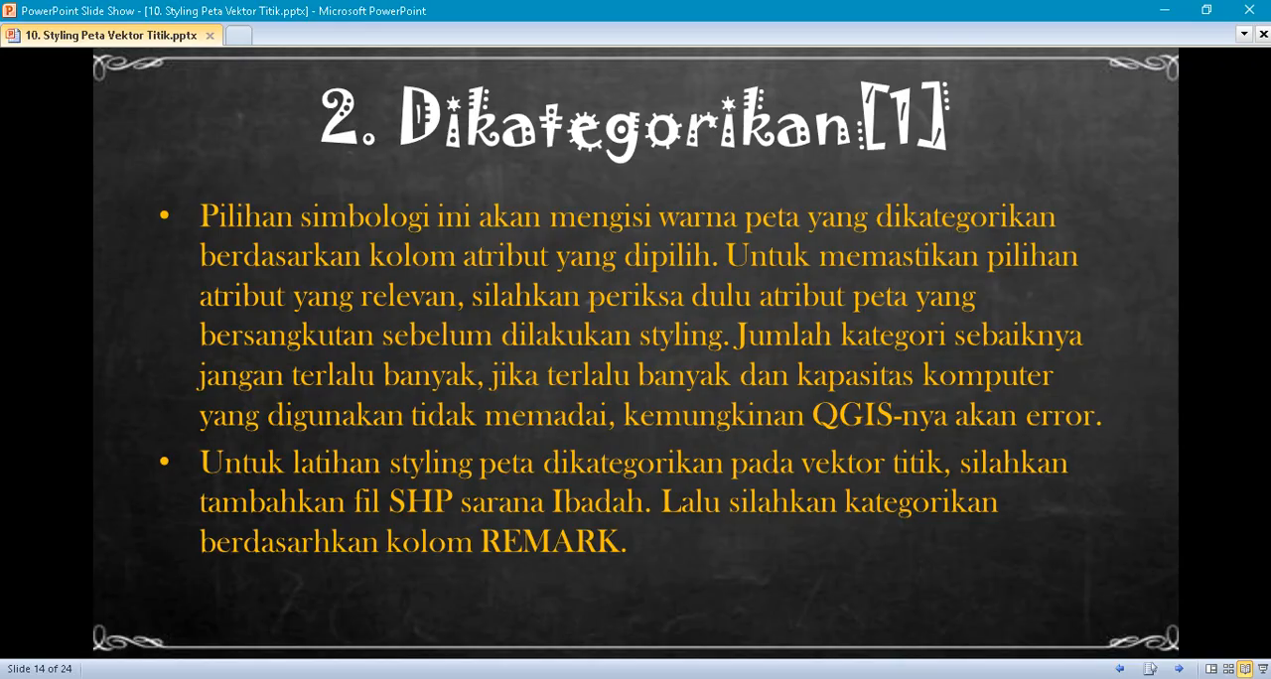
key(alt+Tab)
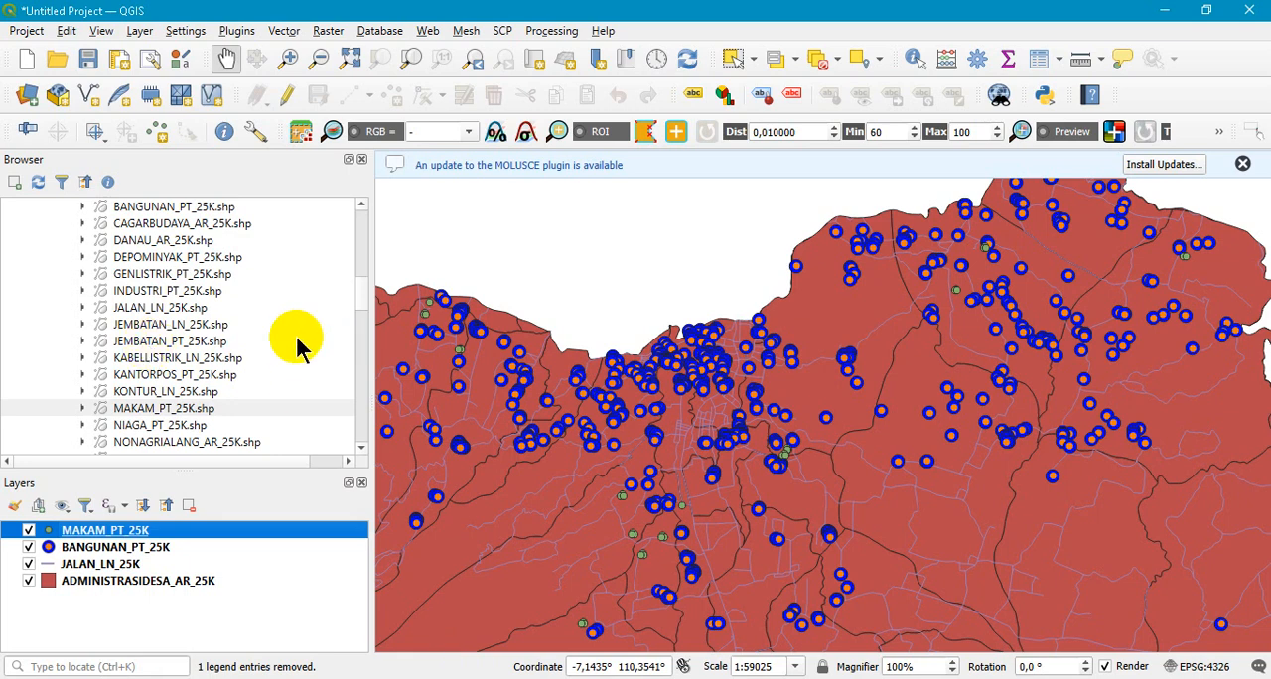
- Add the SARANAIBADAH_PT_25K.shp shapefile to the project as a new point layer
scroll(298, 343, down, 2)
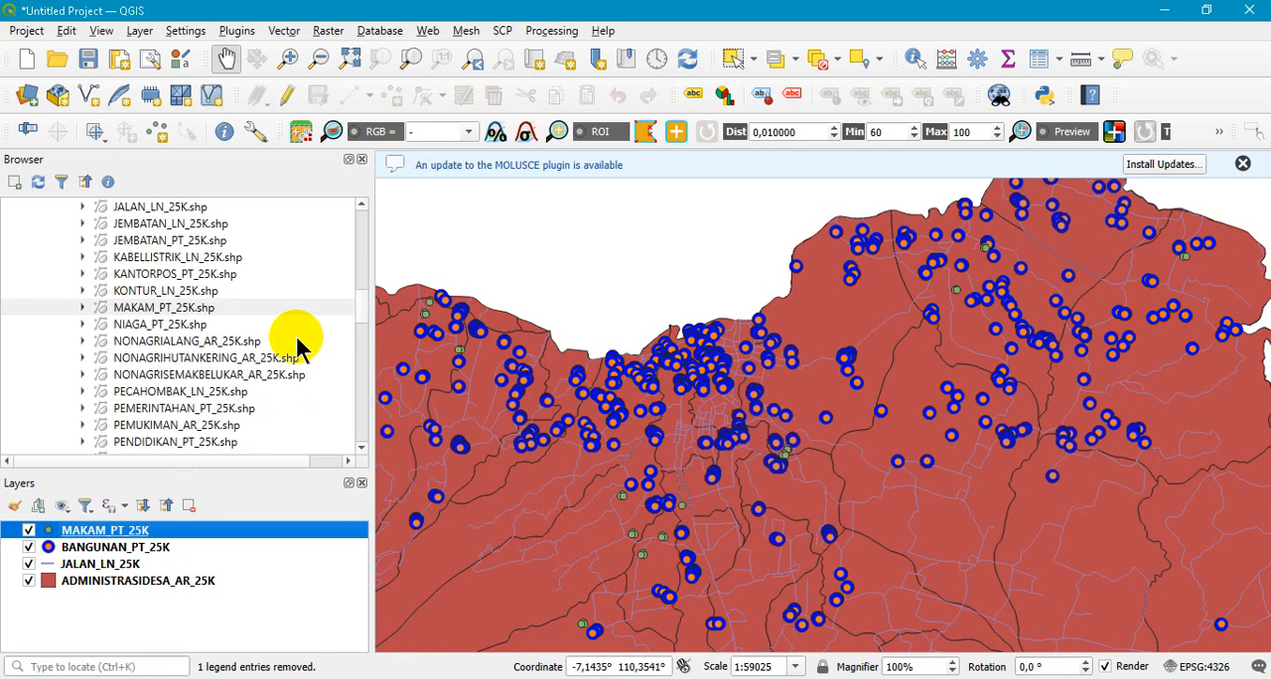
scroll(298, 343, down, 2)
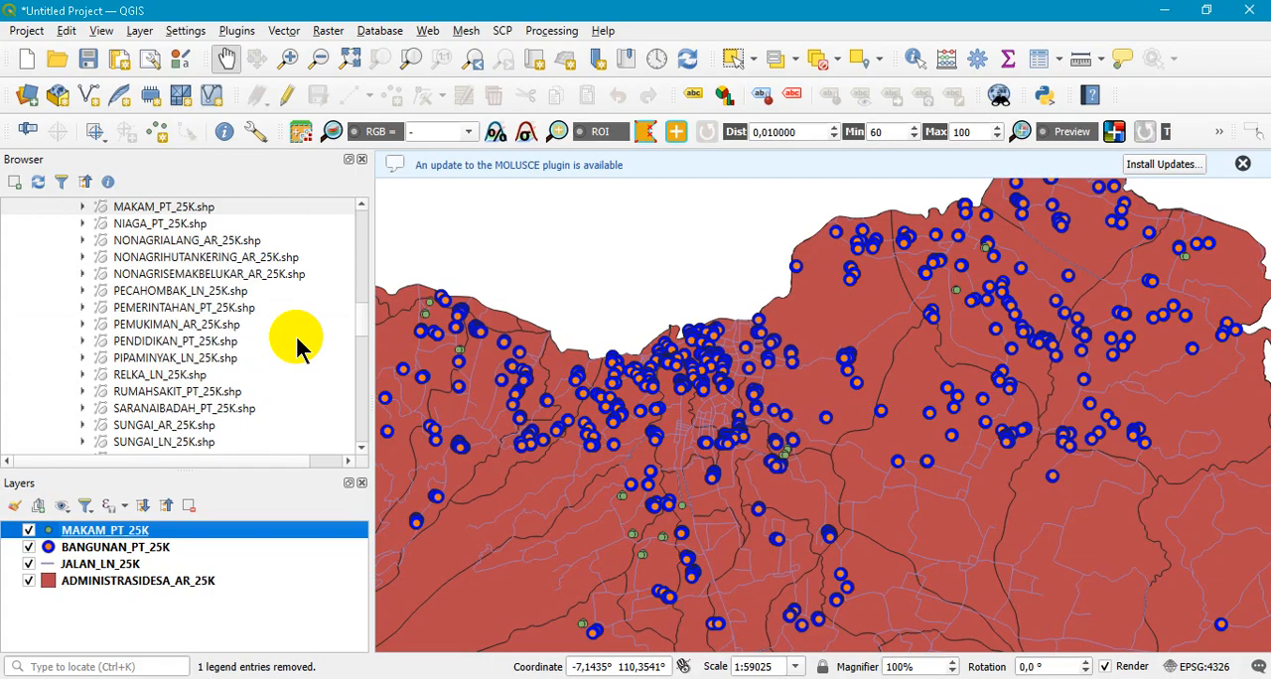
double_click(208, 414)
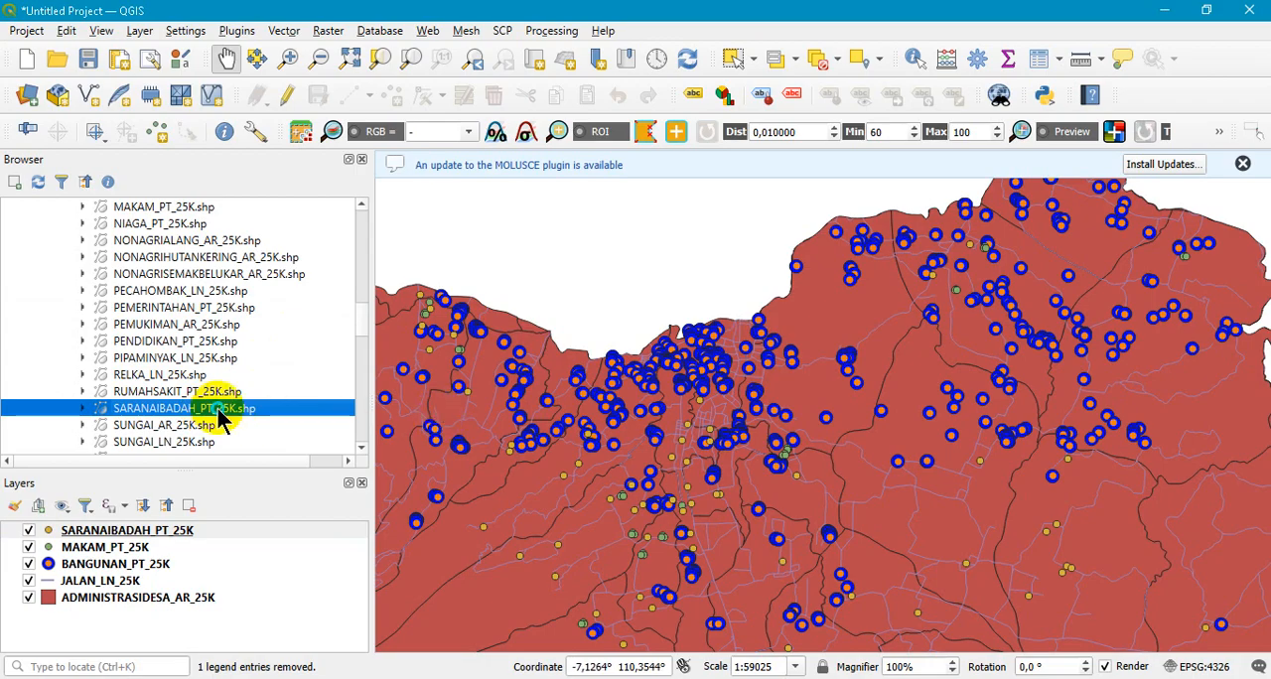
right_click(219, 418)
- Open the SARANAIBADAH_PT_25K attribute table, examine the REMARK column's values, and close it
click(121, 537)
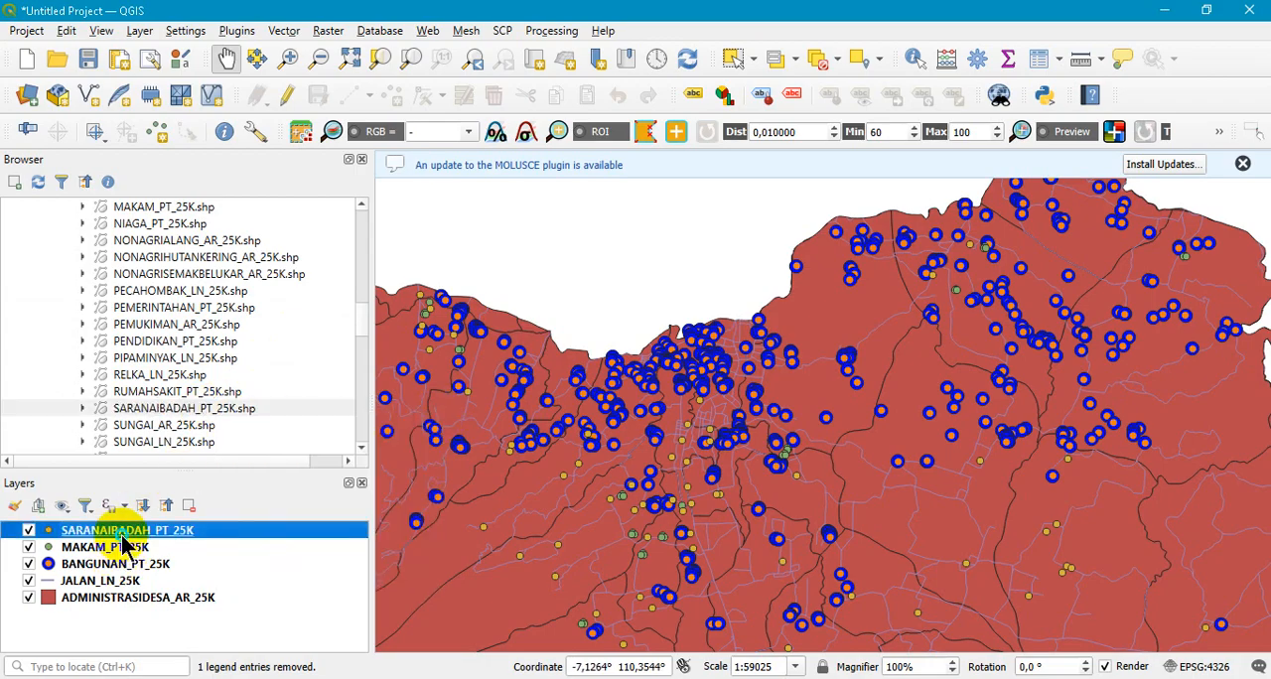
right_click(123, 542)
click(223, 328)
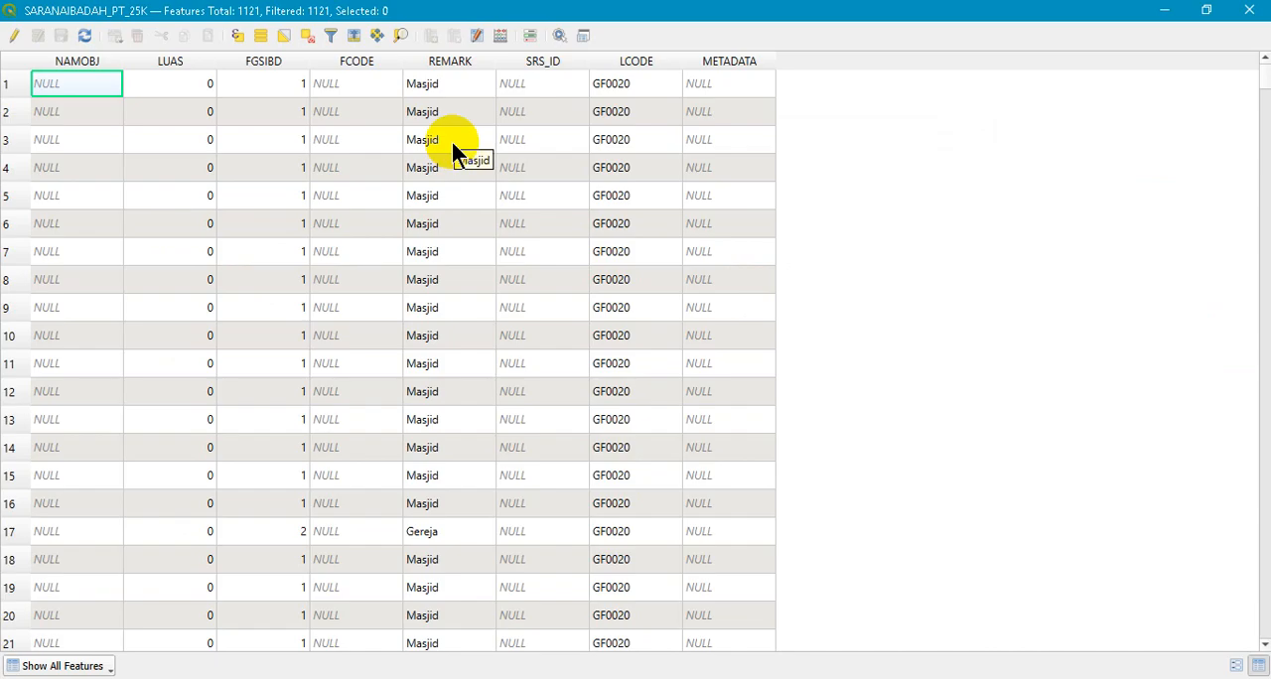
scroll(453, 146, down, 4)
scroll(453, 146, down, 16)
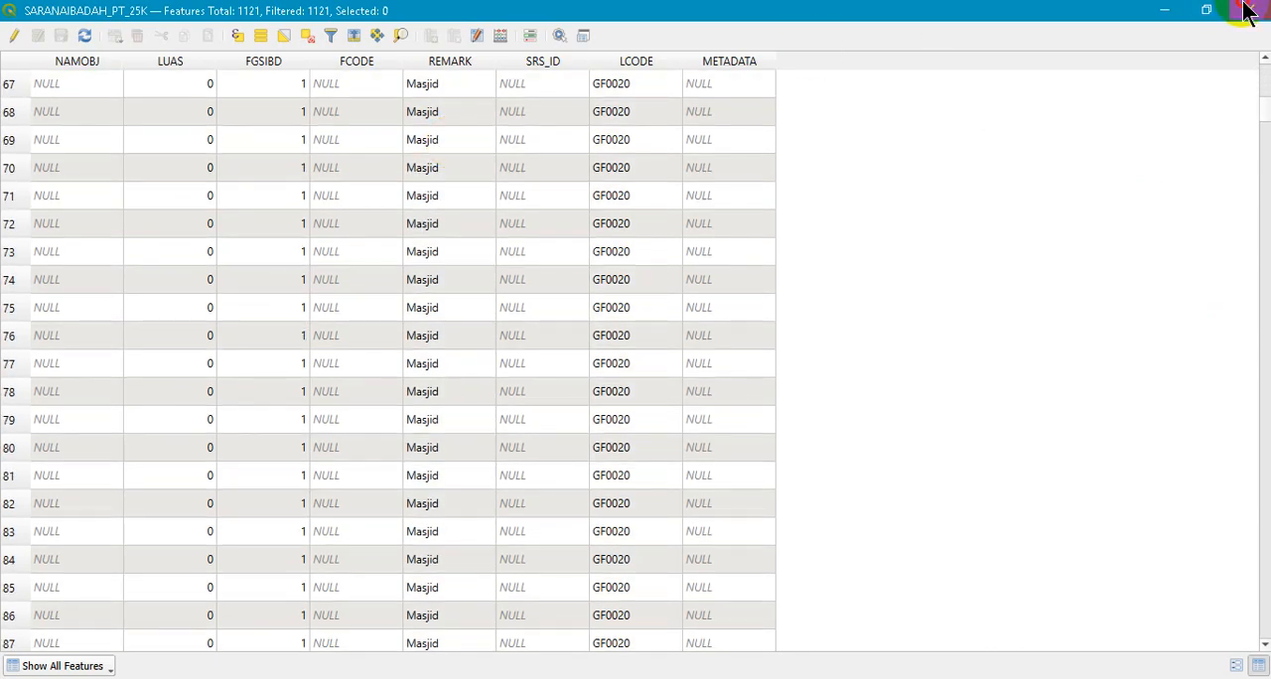
click(1248, 11)
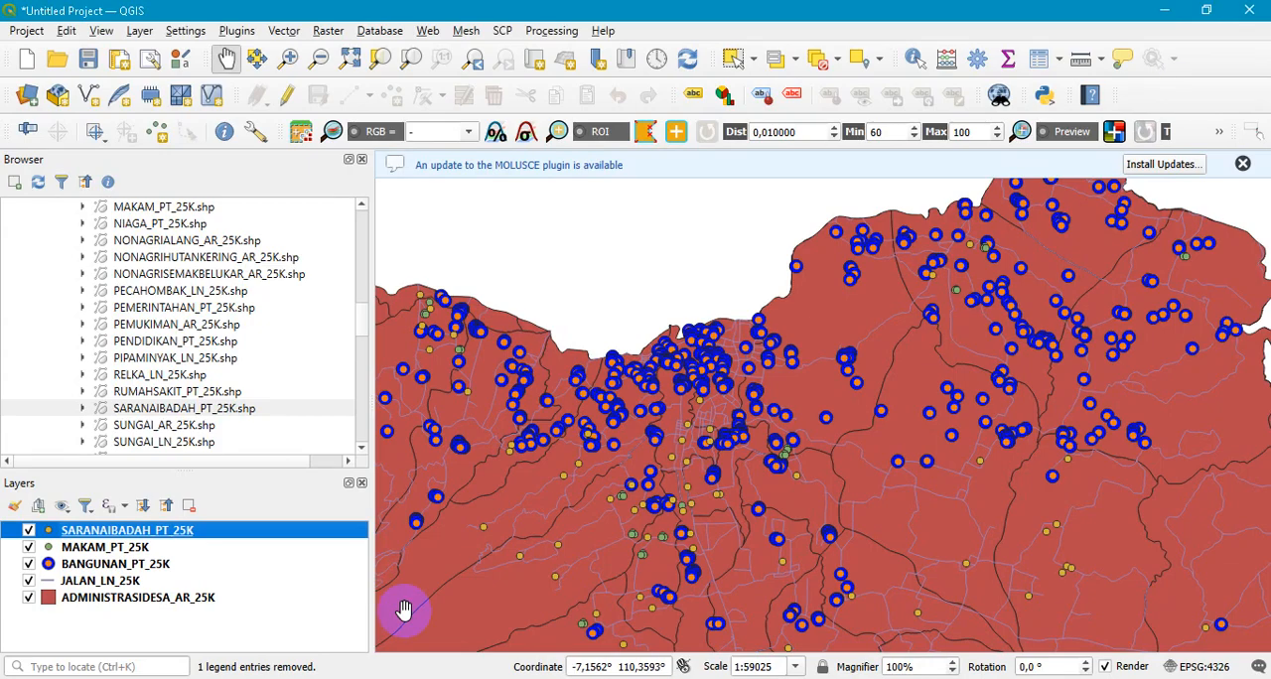
- Remove the MAKAM_PT_25K layer from the project
click(92, 550)
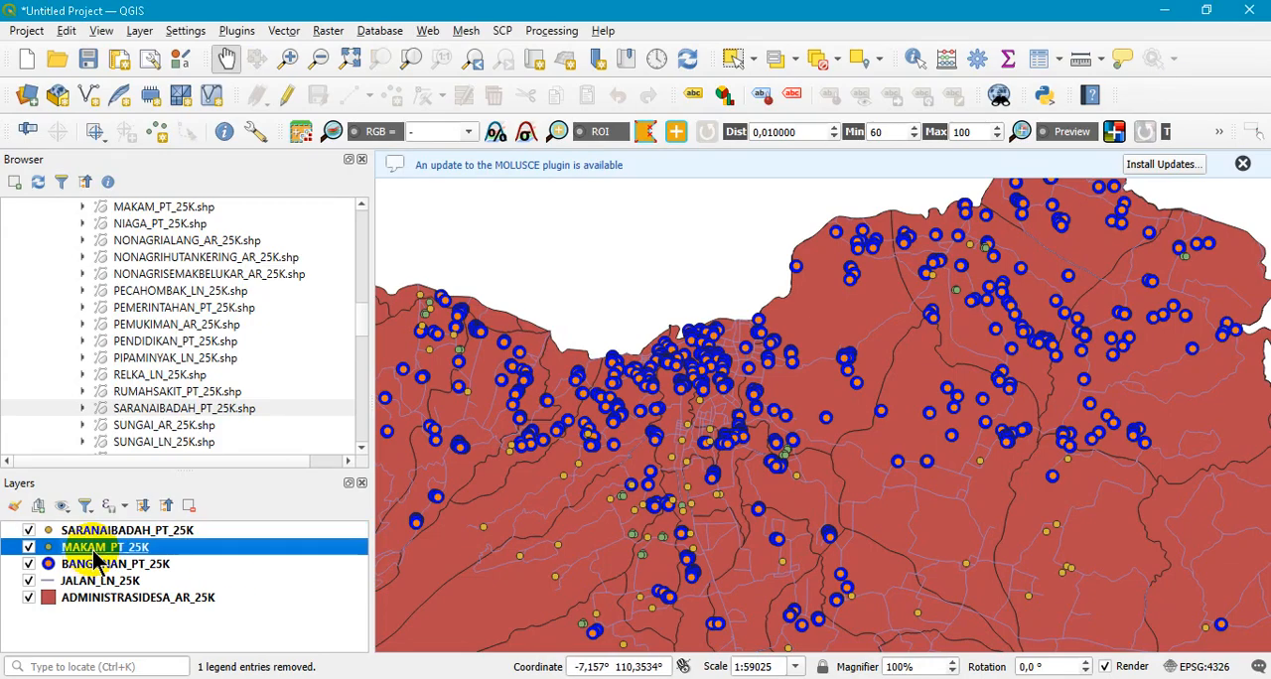
click(189, 508)
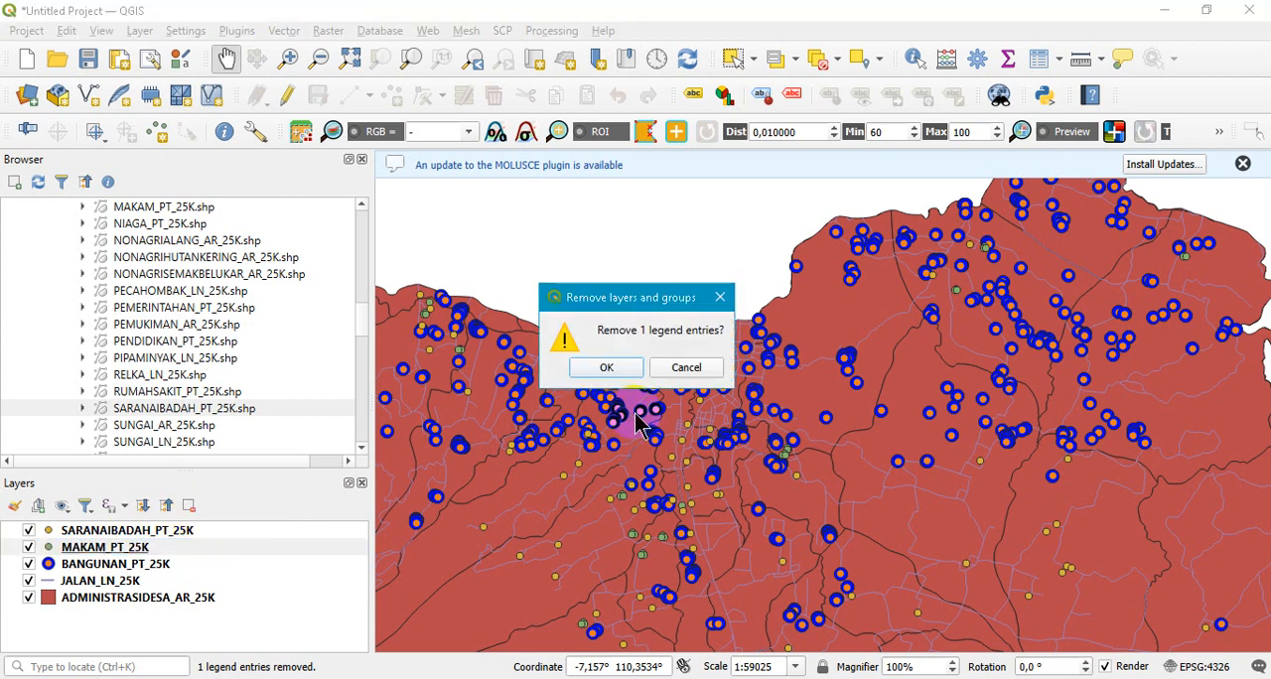
click(618, 365)
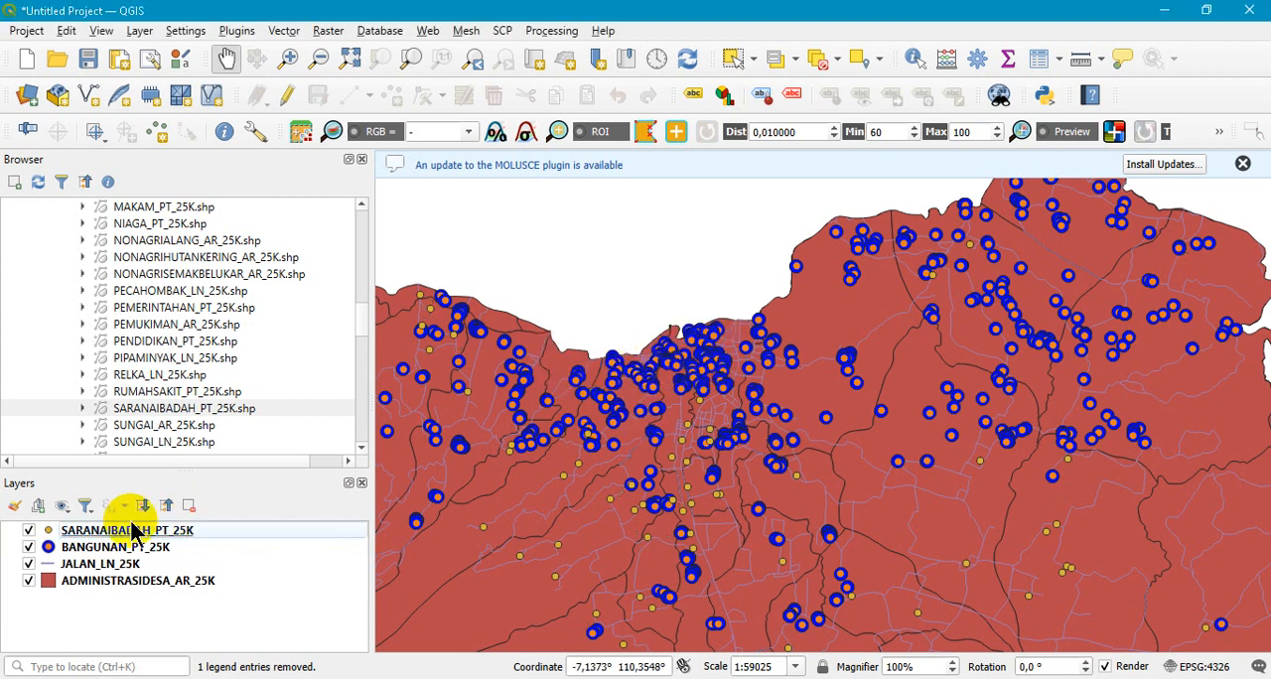
- Set the SARANAIBADAH_PT_25K layer's symbology to Categorized, using REMARK as the value field
click(127, 534)
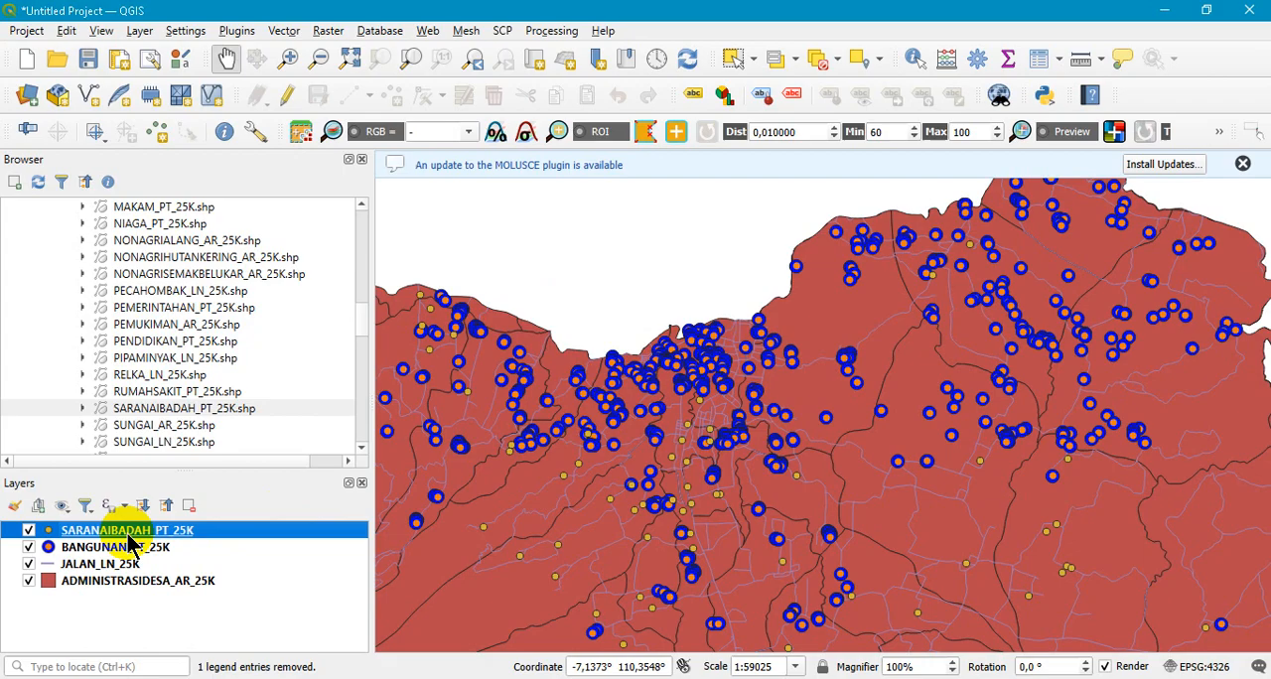
double_click(127, 535)
click(483, 97)
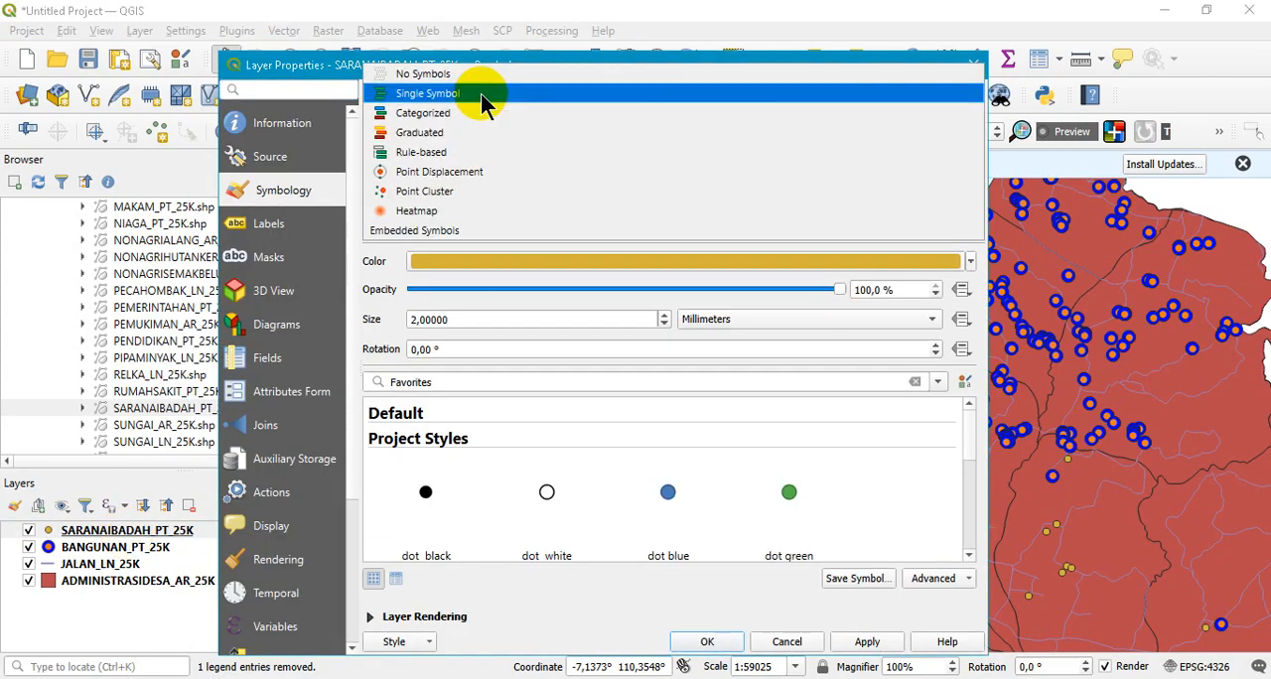
click(477, 114)
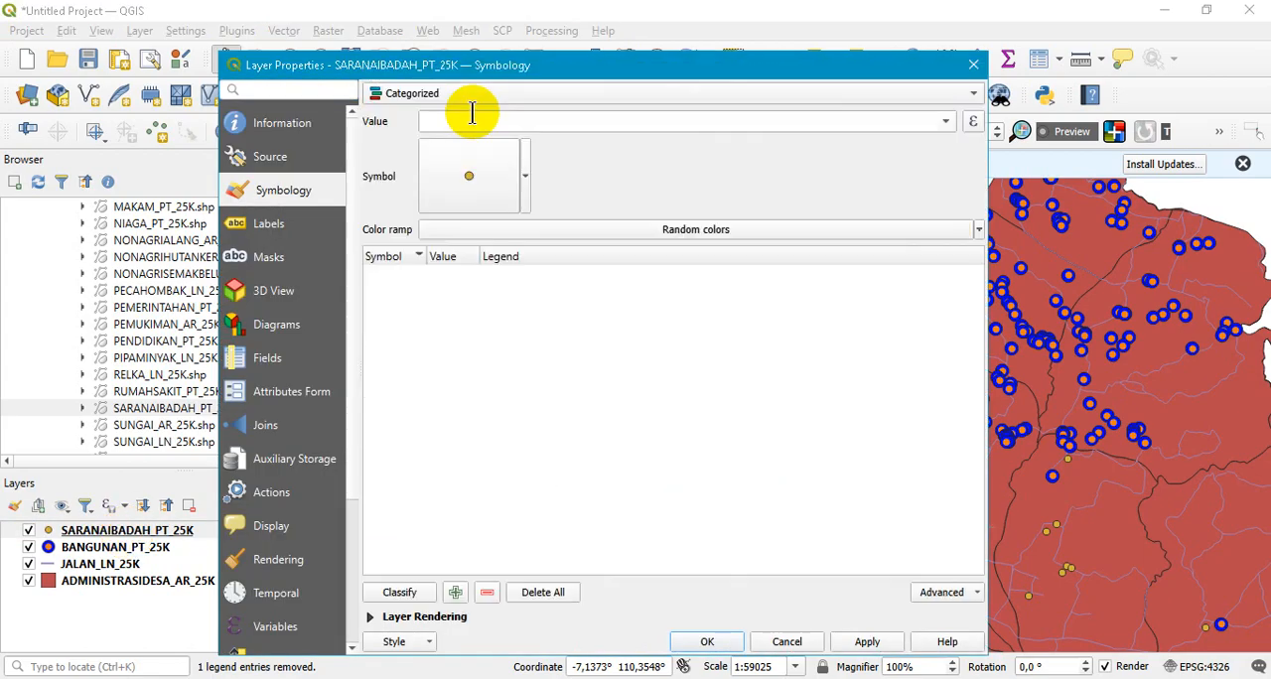
click(948, 122)
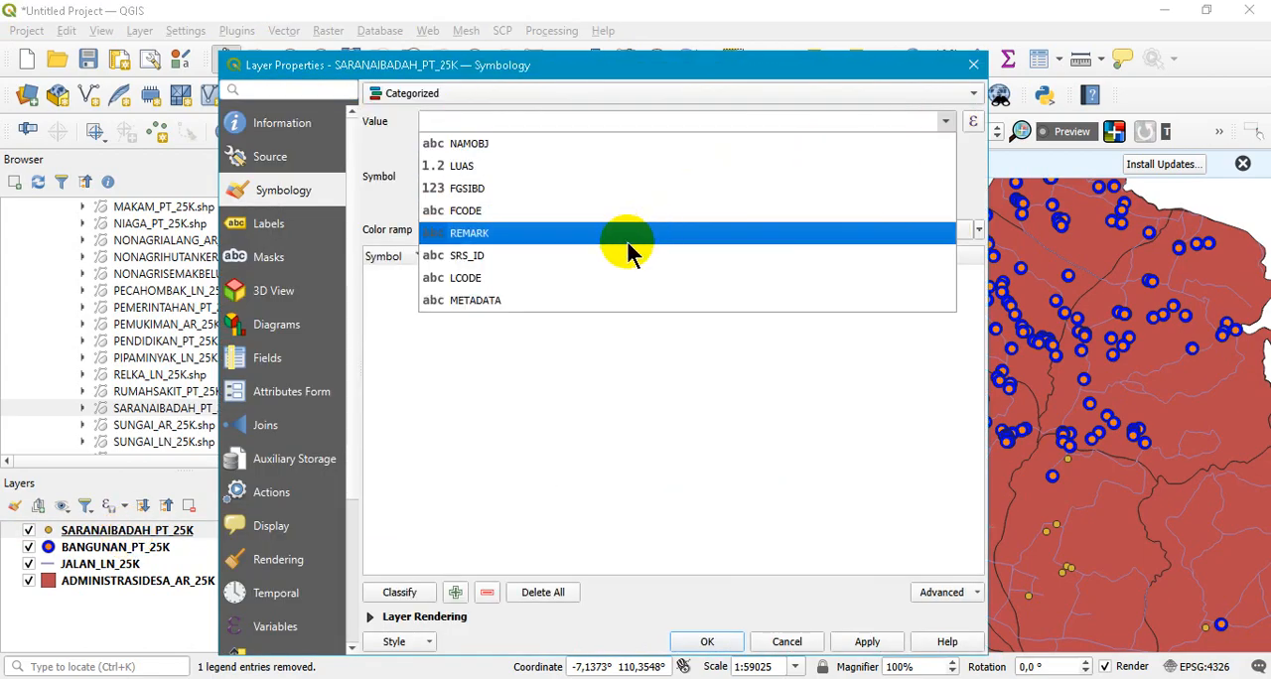
click(592, 239)
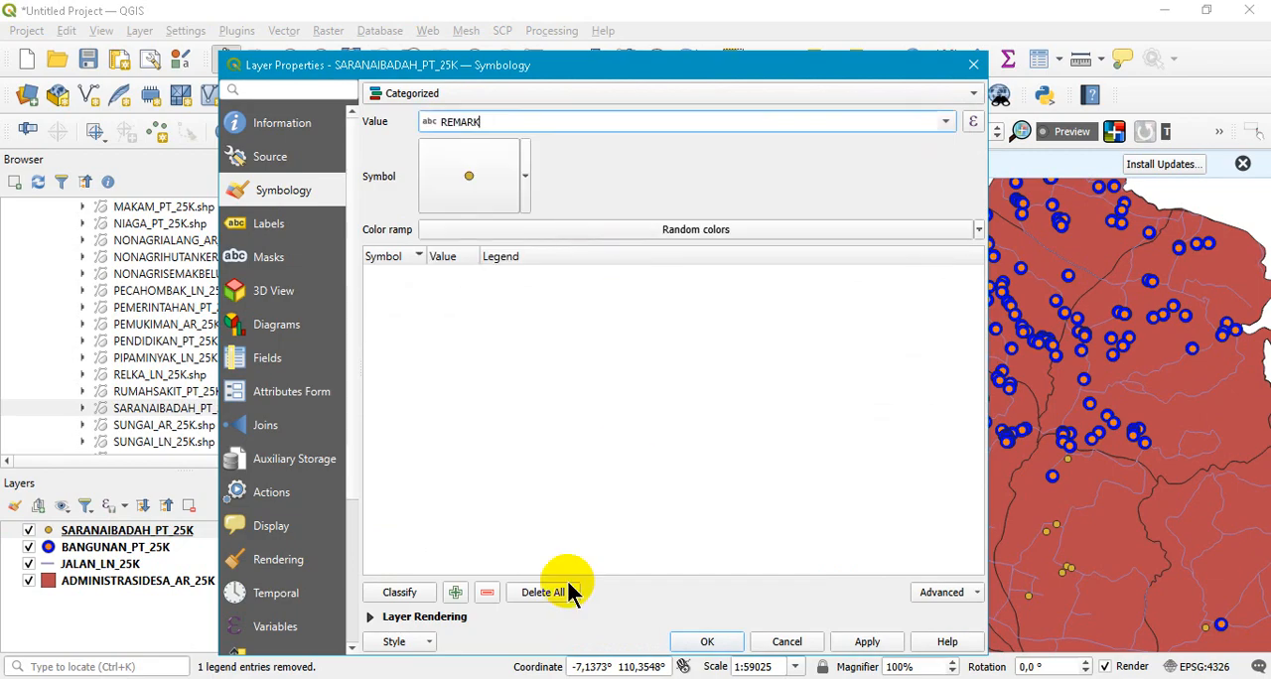
- Classify the SARANAIBADAH_PT_25K layer by its REMARK values with random colors, and apply the styling to the map
drag(225, 62, 499, 63)
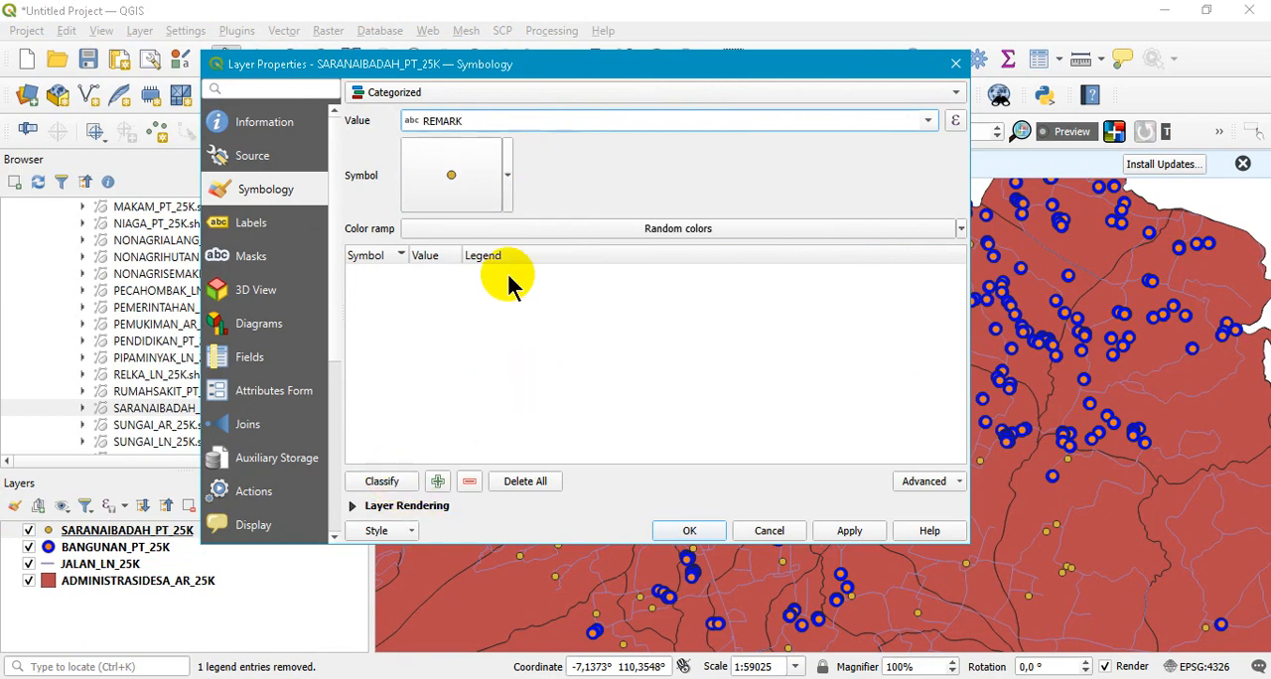
click(382, 482)
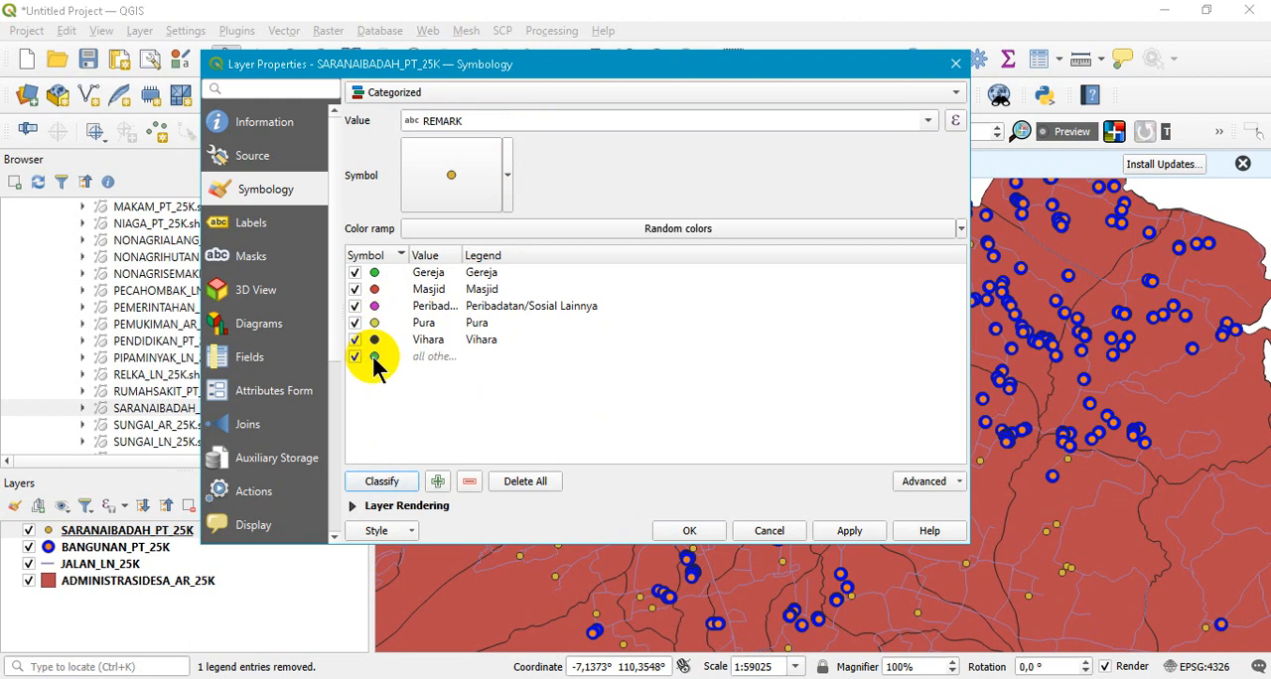
click(856, 534)
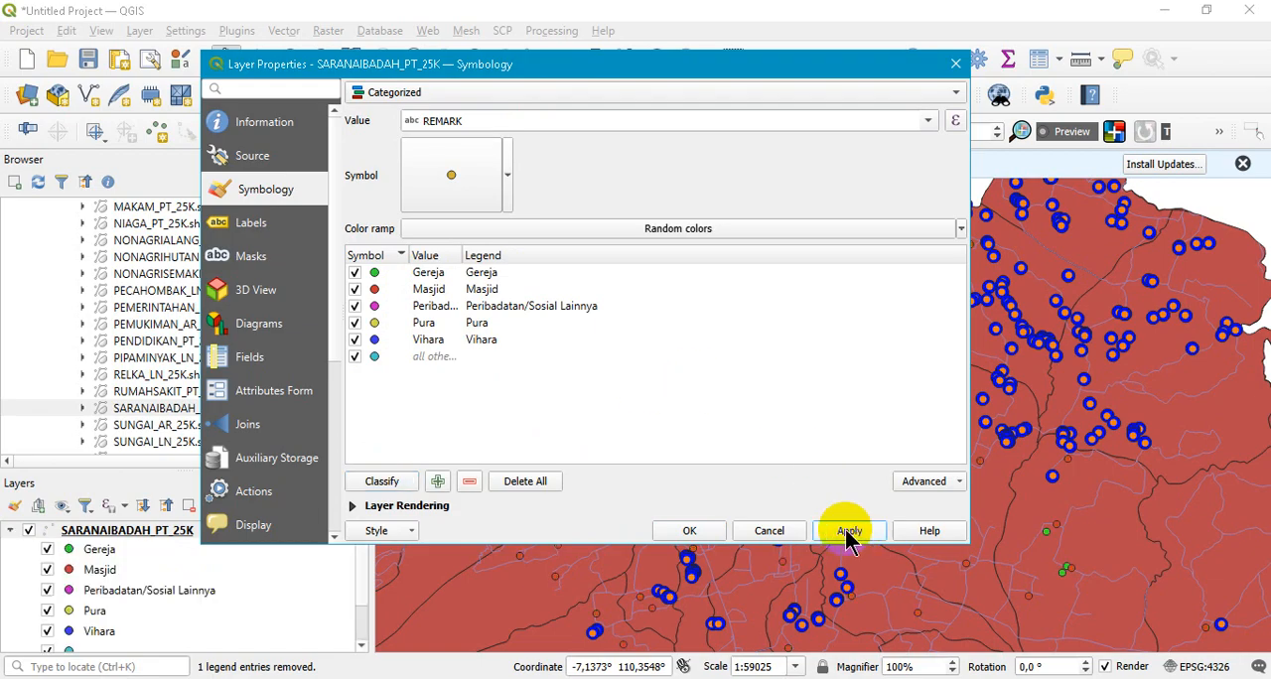
click(689, 531)
- View the Peribadatan/Sosial Lainnya category's symbol settings and examine the categorized SARANAIBADAH_PT_25K points across the map
drag(698, 523, 700, 517)
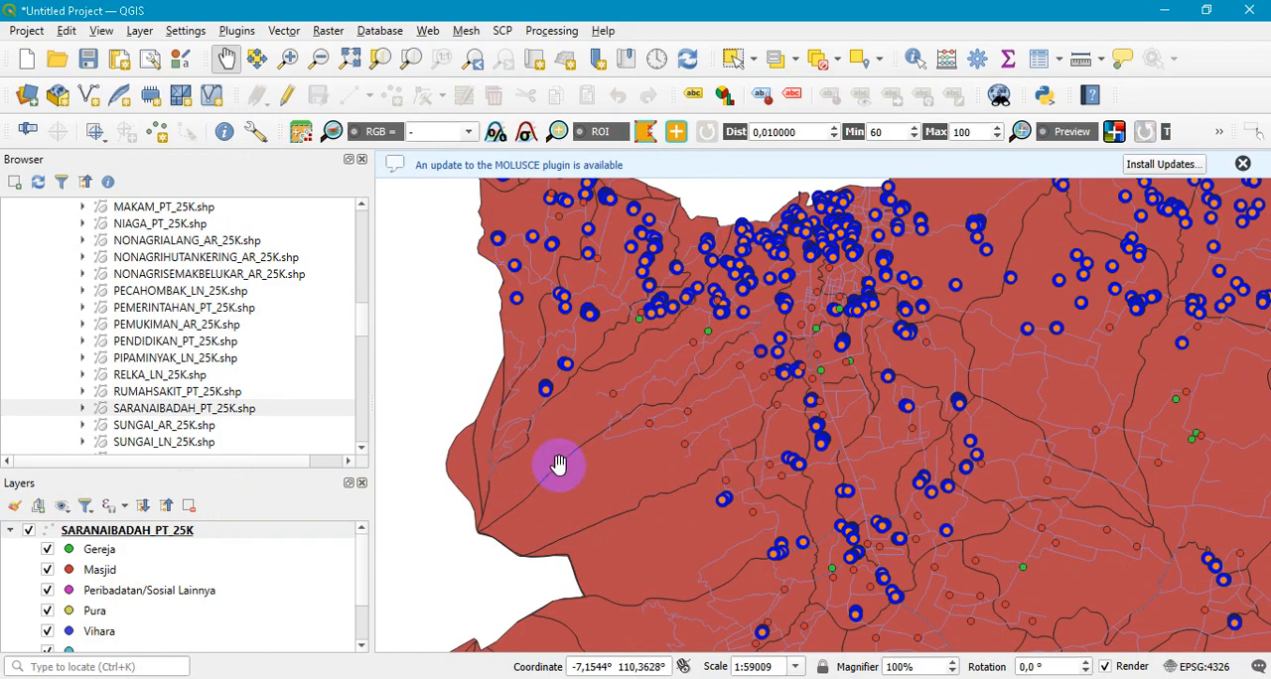
double_click(71, 590)
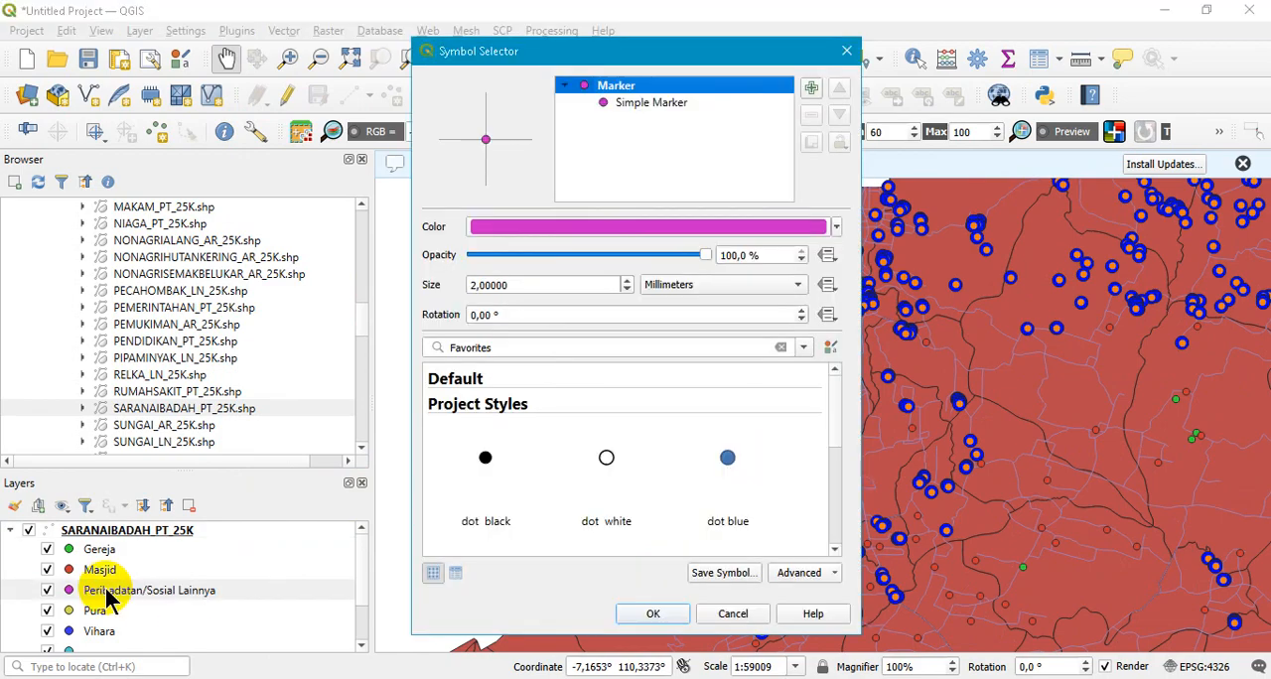
click(651, 616)
scroll(894, 482, down, 3)
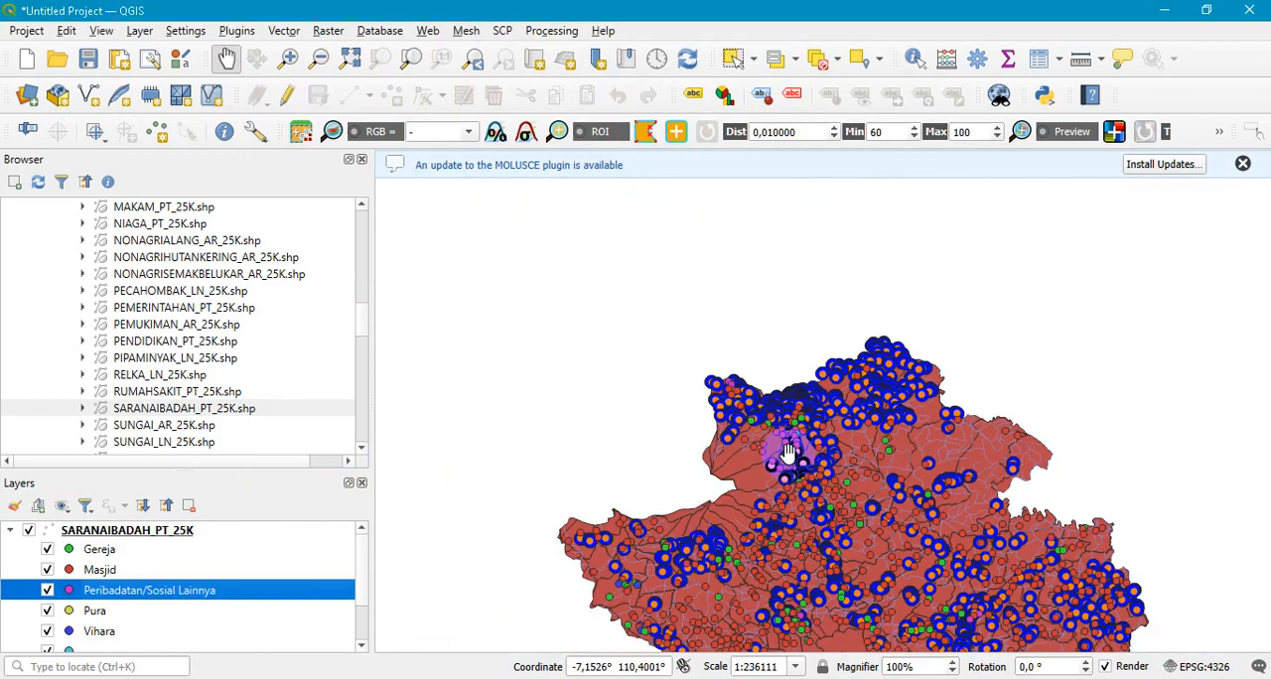
scroll(919, 482, up, 4)
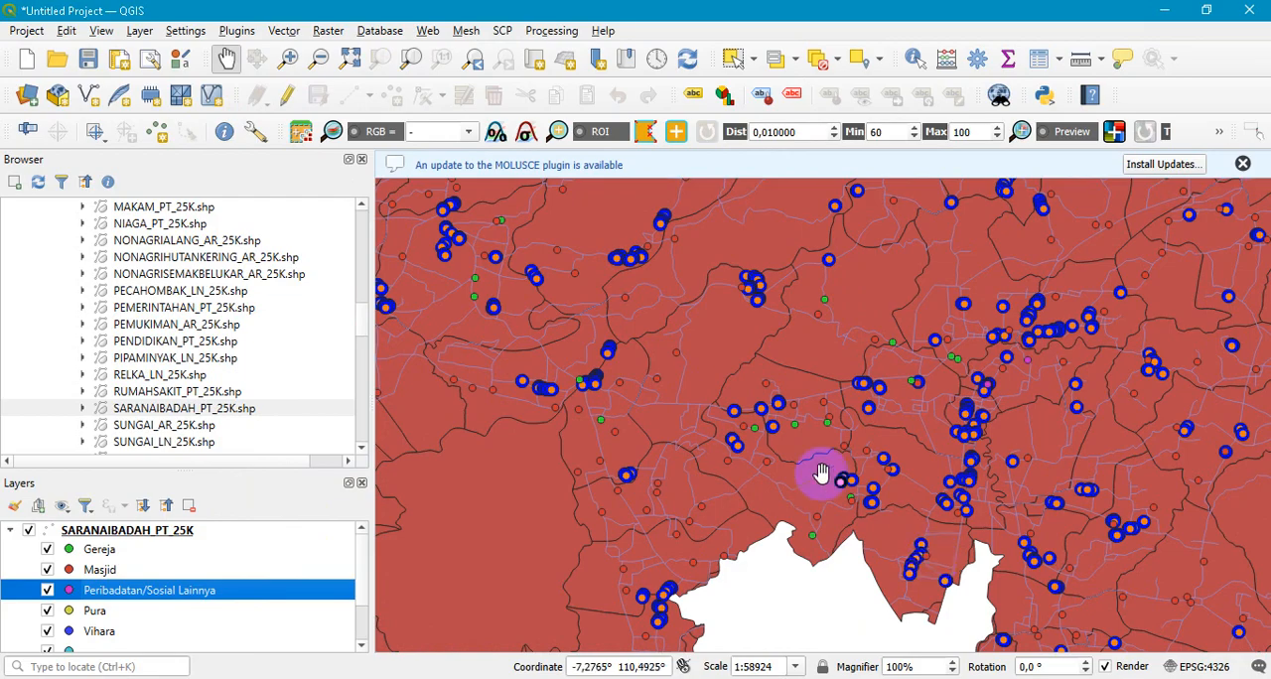
- Examine where the Peribadatan/Sosial Lainnya points lie across the northern, central and southern parts of the map
scroll(783, 457, down, 1)
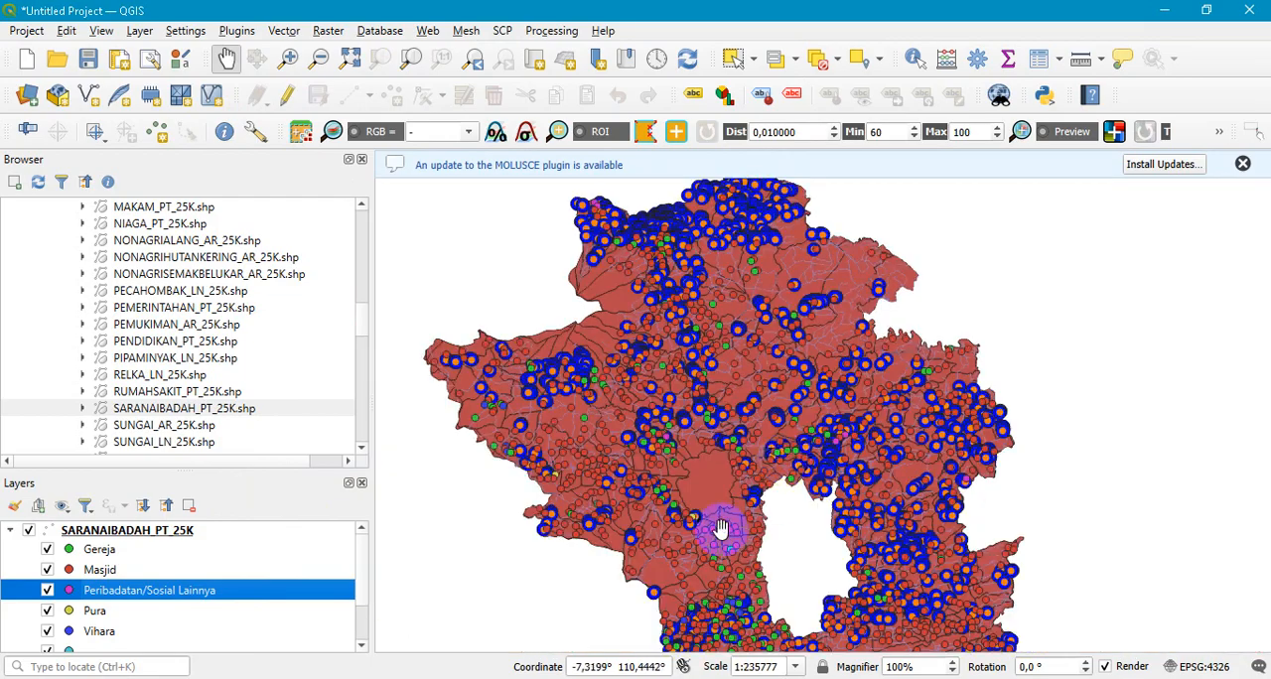
scroll(690, 600, up, 1)
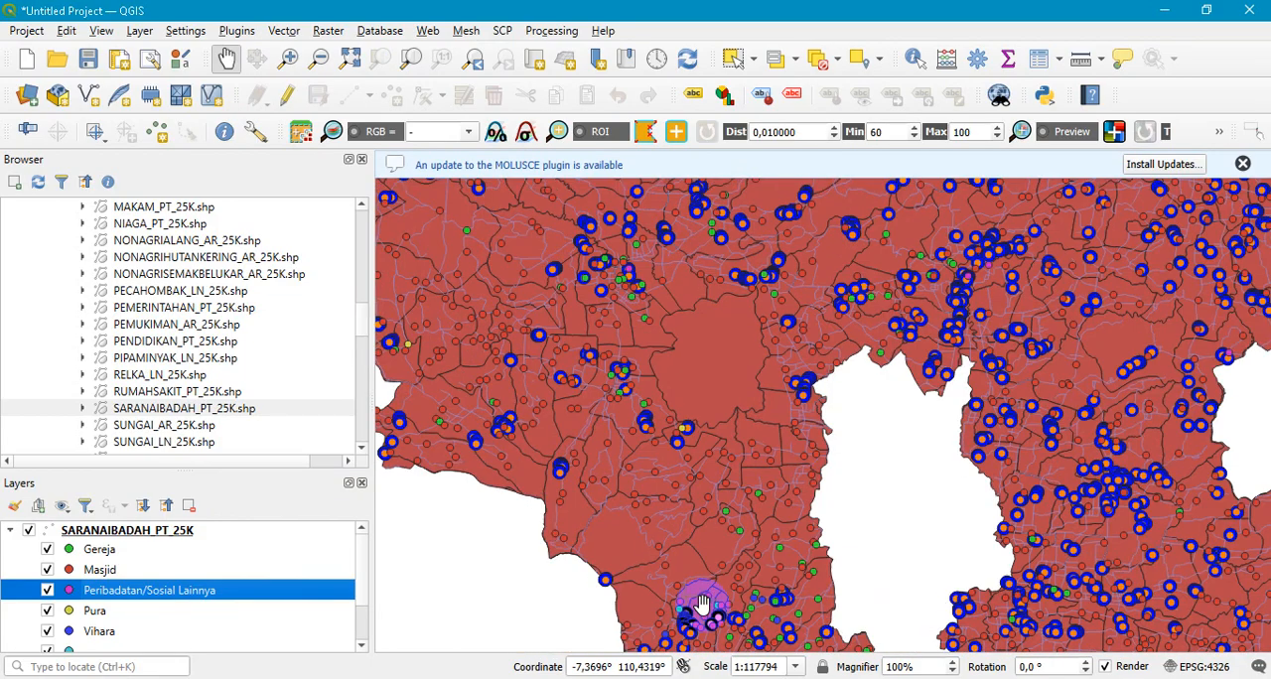
scroll(684, 372, down, 2)
scroll(782, 515, up, 2)
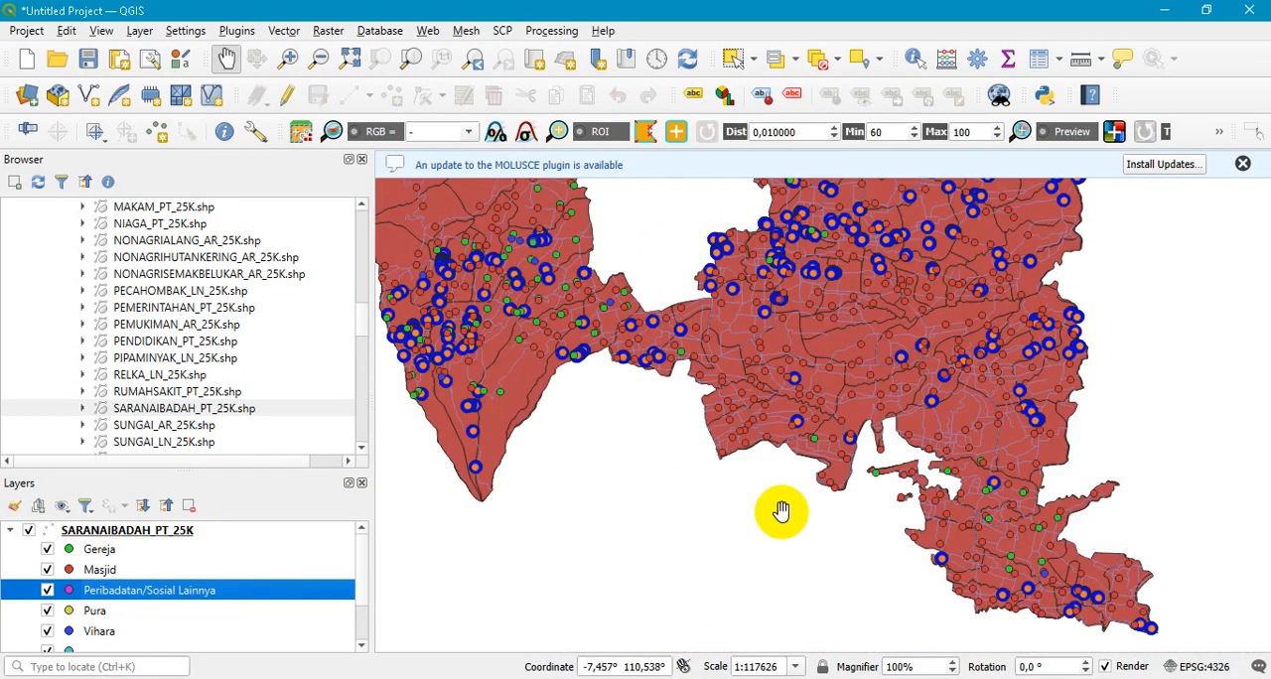
scroll(886, 510, down, 1)
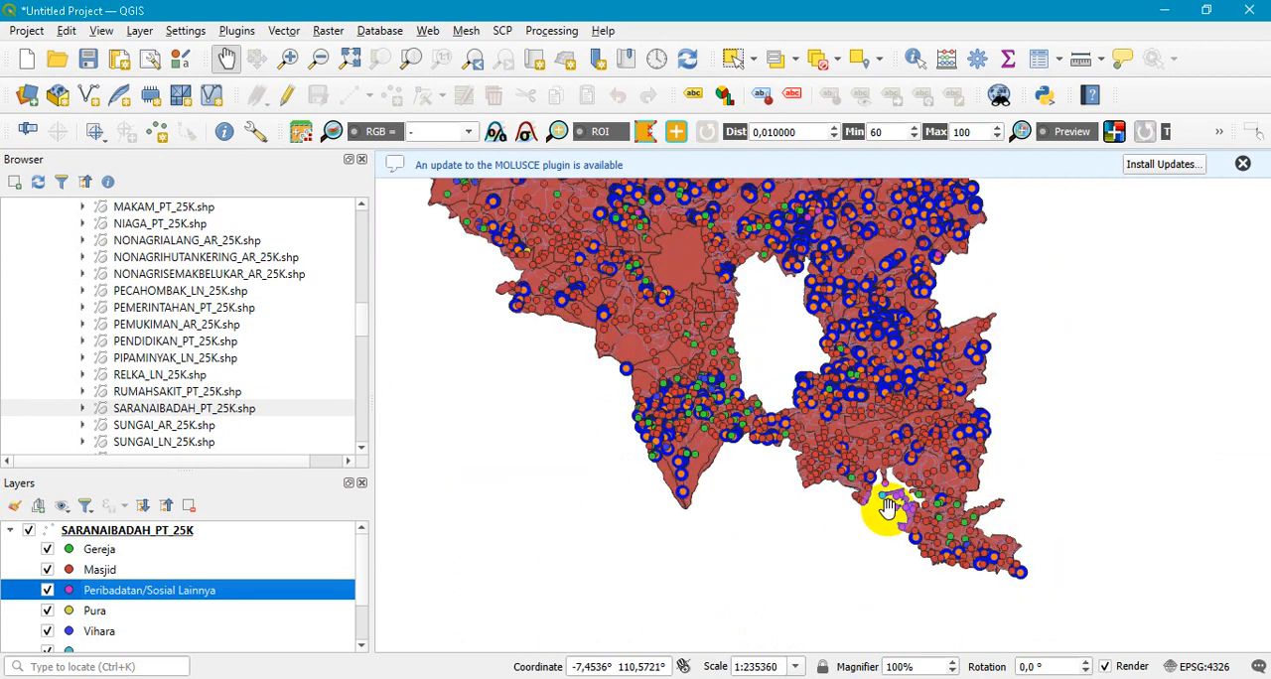
scroll(764, 275, up, 2)
scroll(809, 337, down, 2)
scroll(673, 215, up, 2)
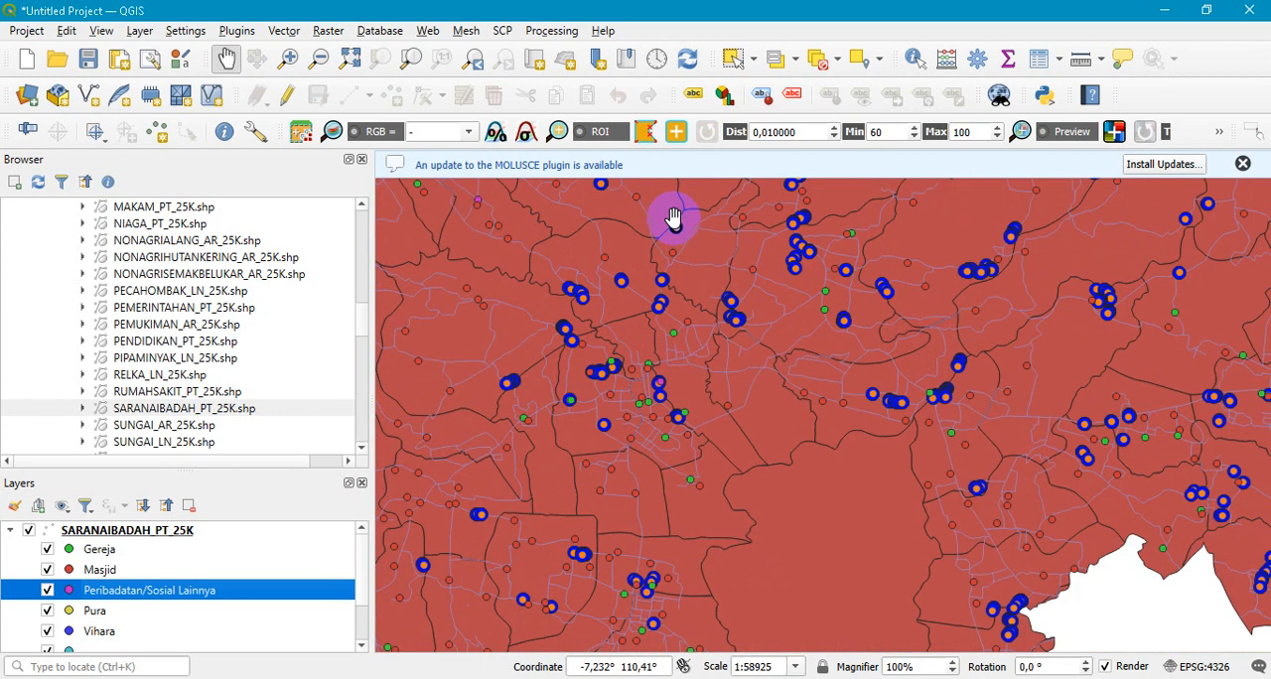
scroll(823, 420, down, 2)
scroll(743, 358, up, 2)
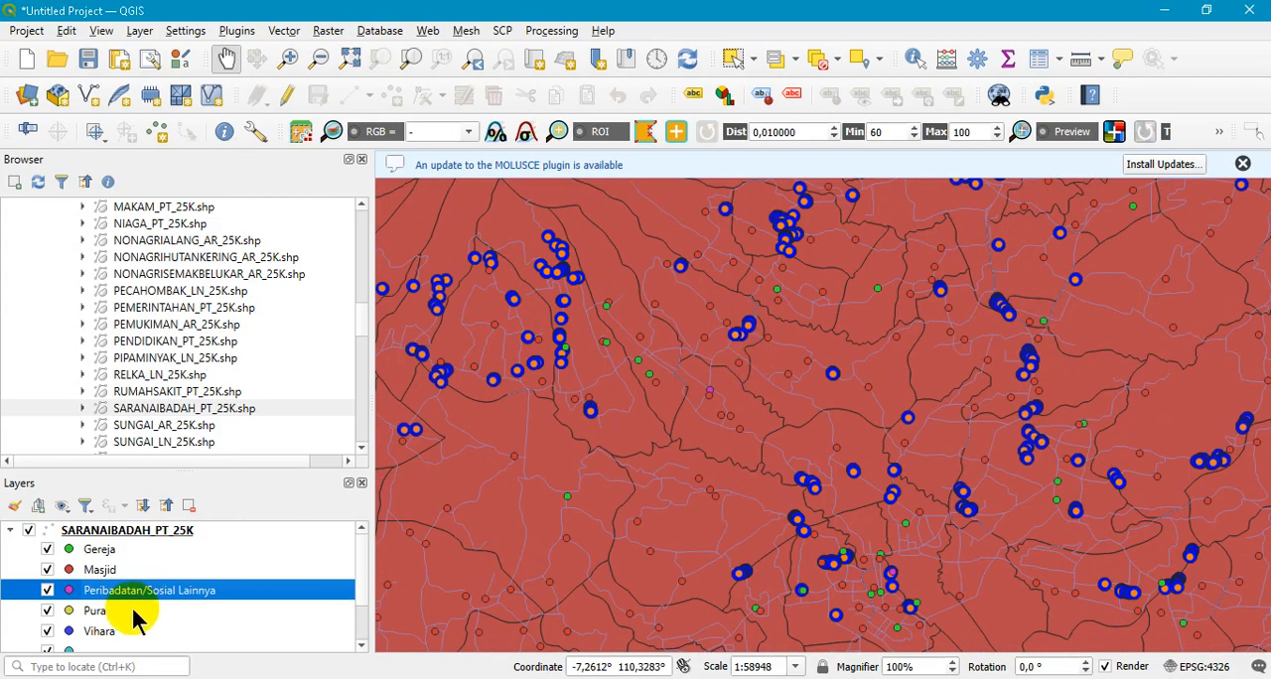
- View the Pura and Vihara categories' symbol settings and look for their points on the map
double_click(105, 612)
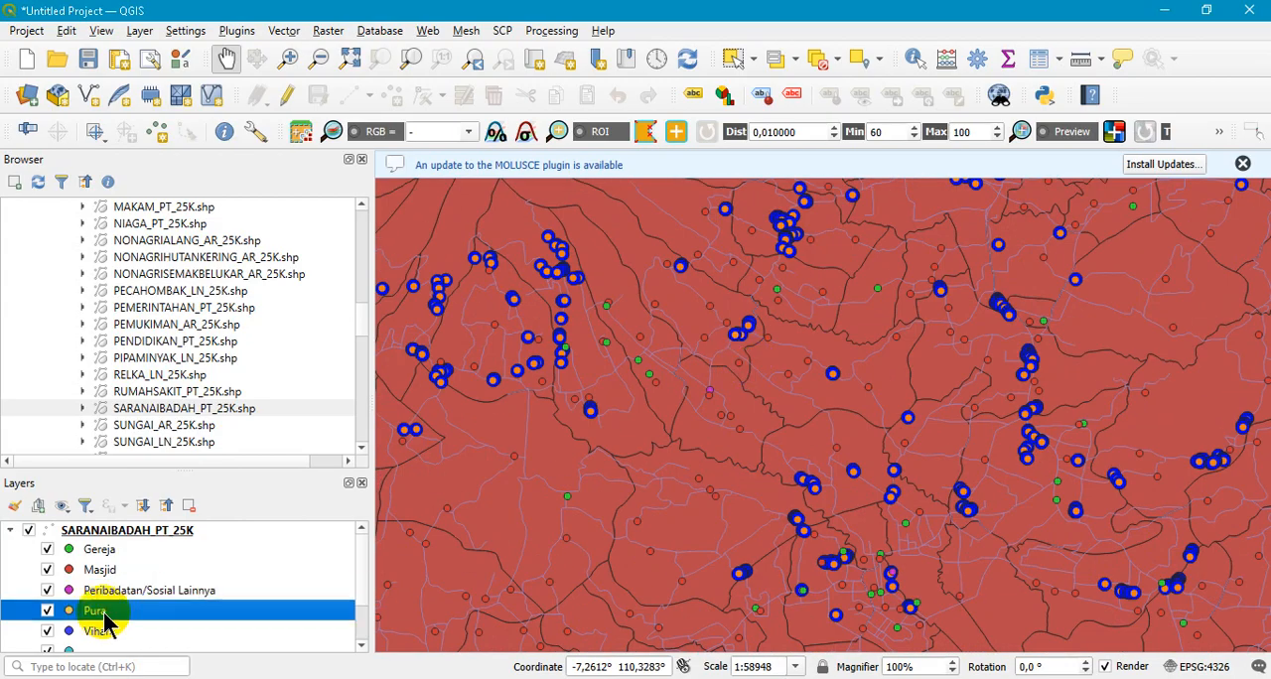
click(651, 613)
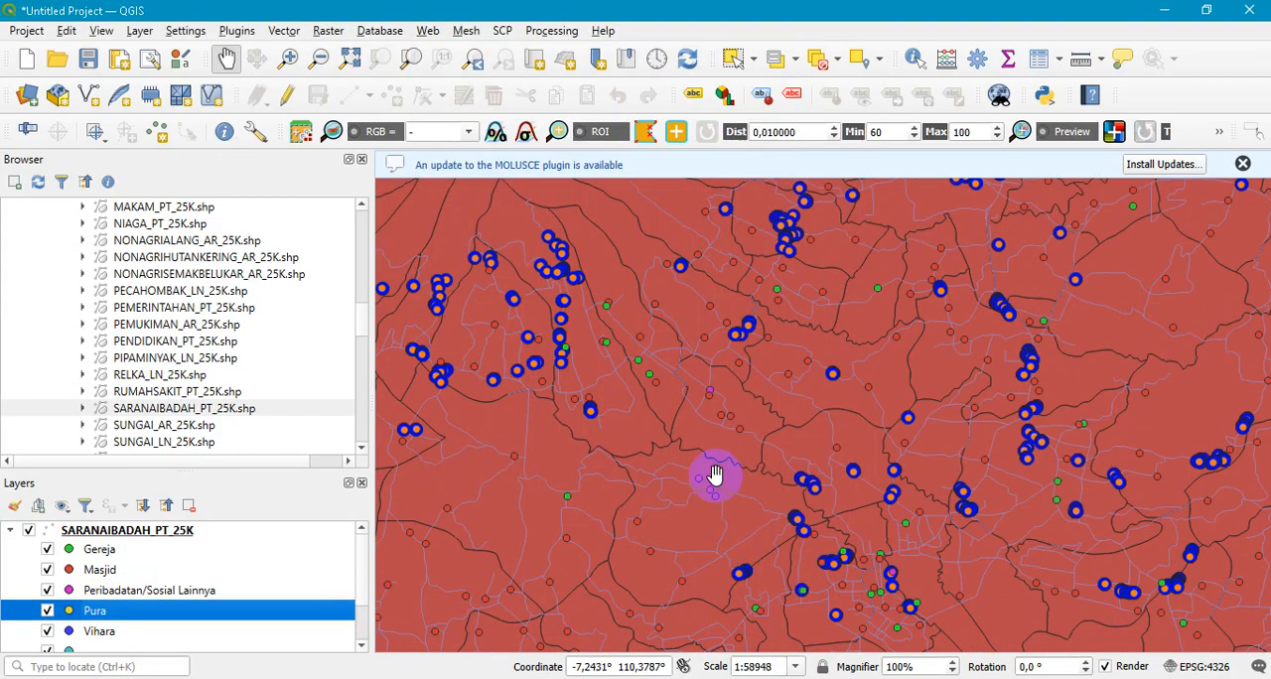
scroll(695, 492, down, 2)
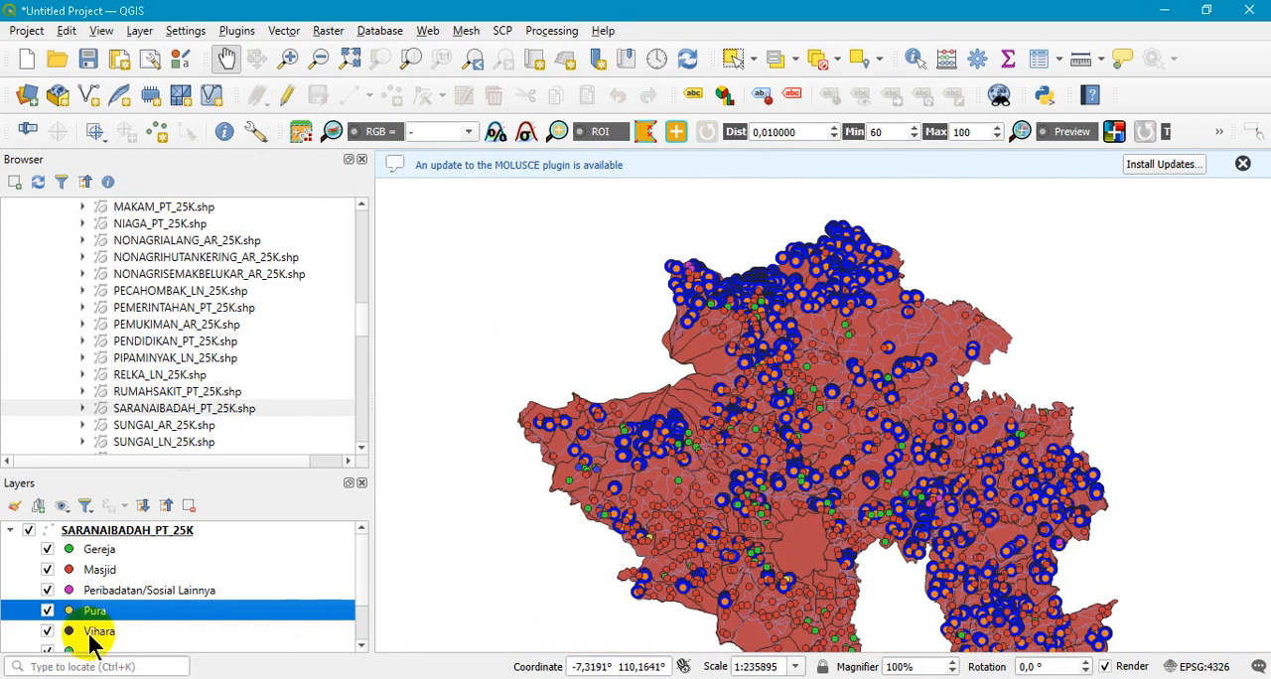
double_click(94, 636)
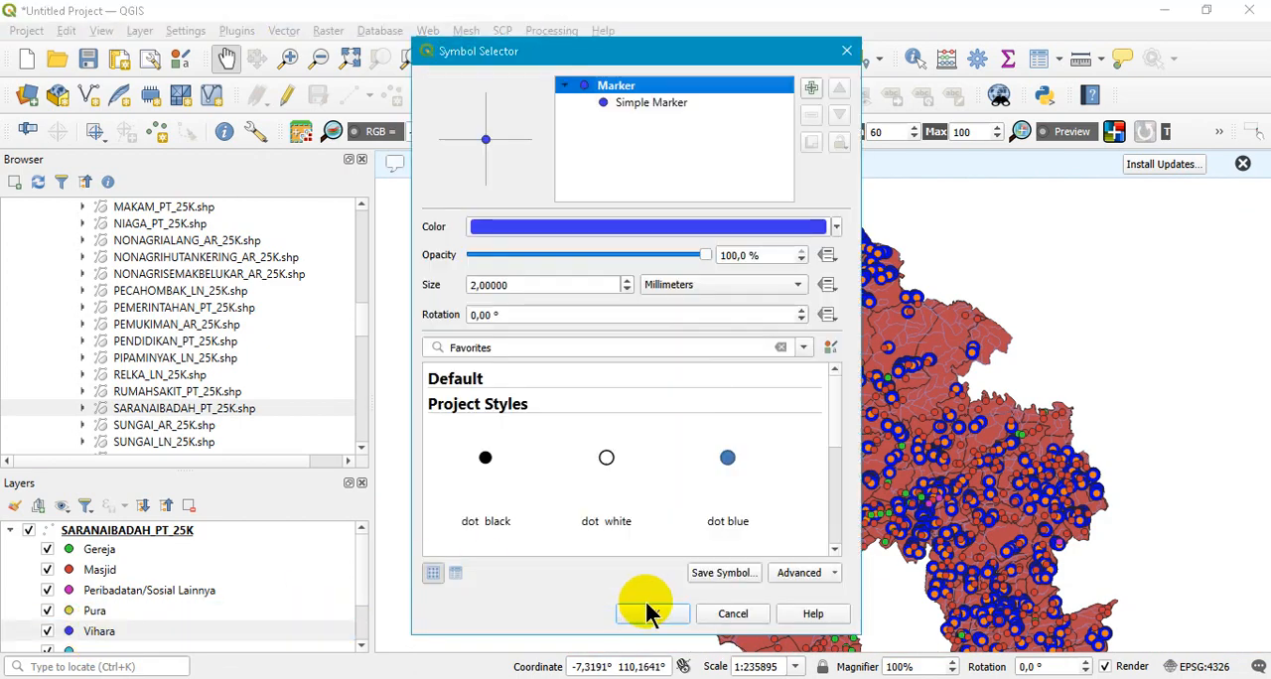
click(647, 607)
scroll(730, 547, up, 2)
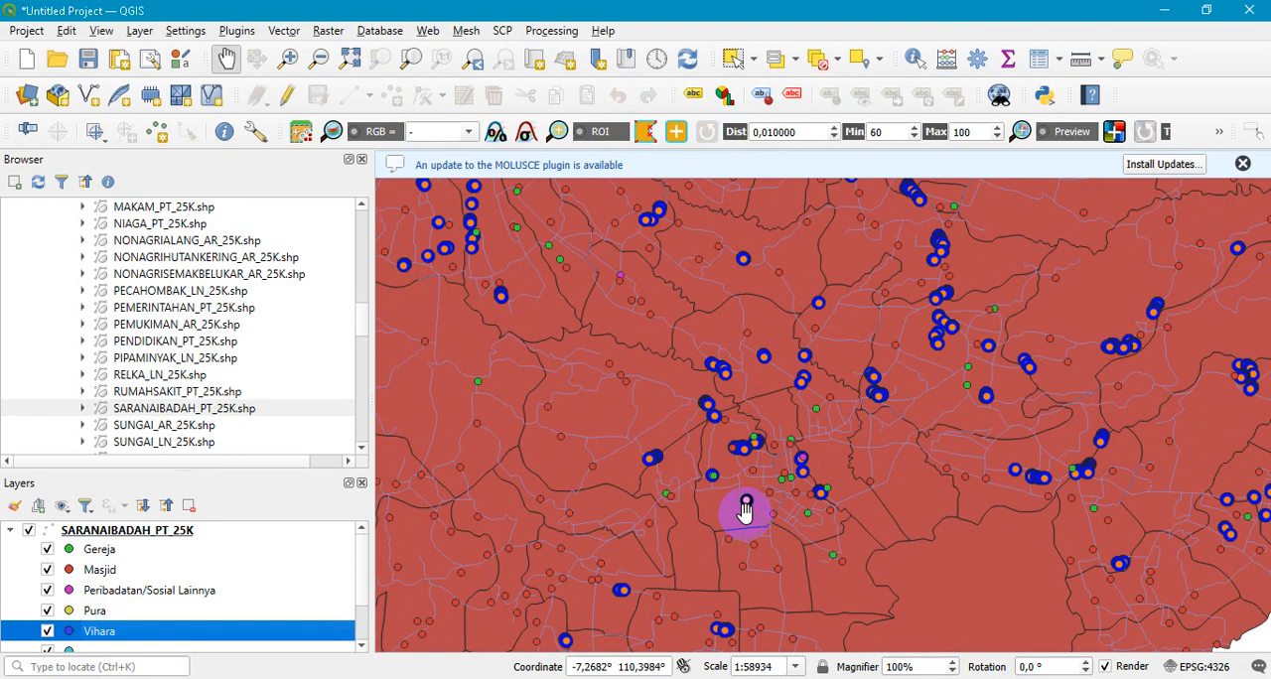
scroll(745, 511, down, 1)
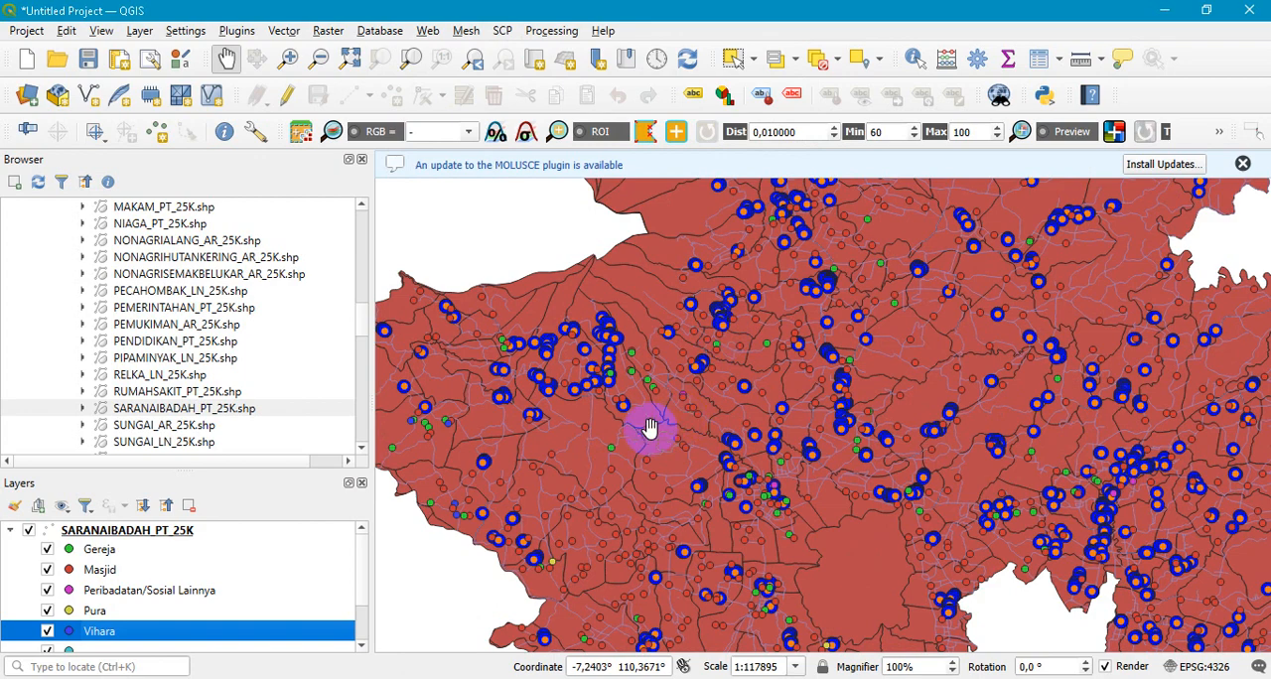
scroll(650, 388, up, 2)
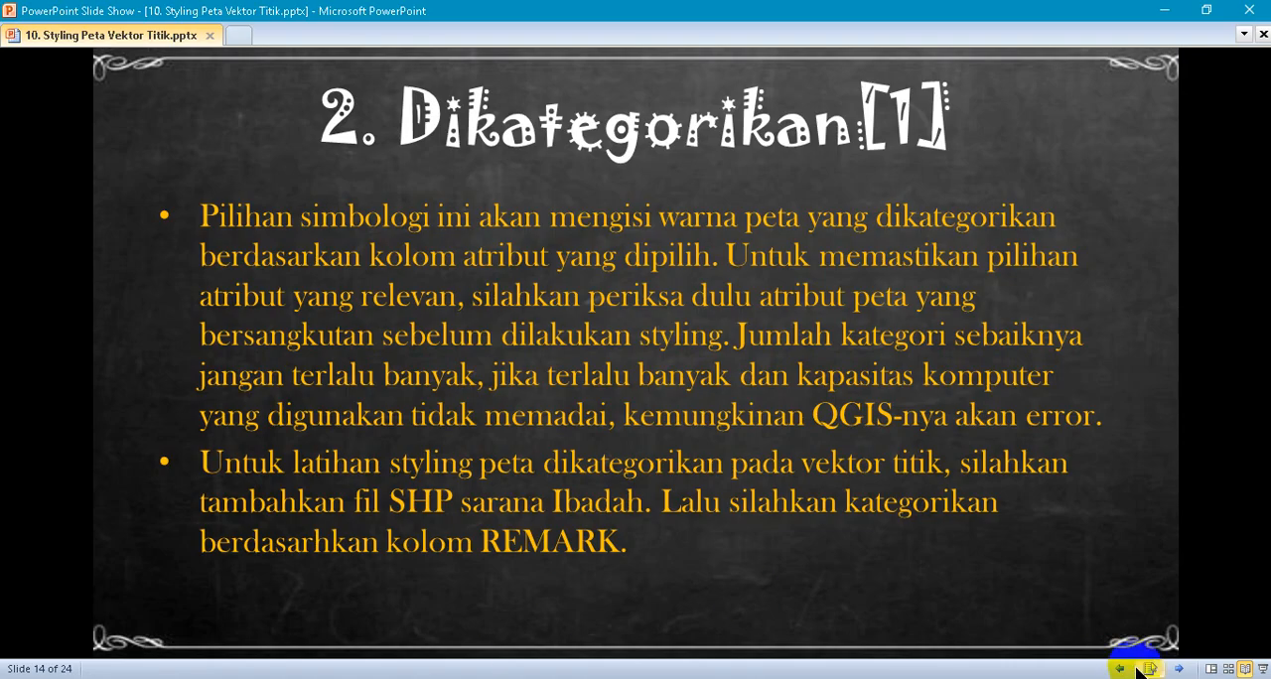
click(1175, 670)
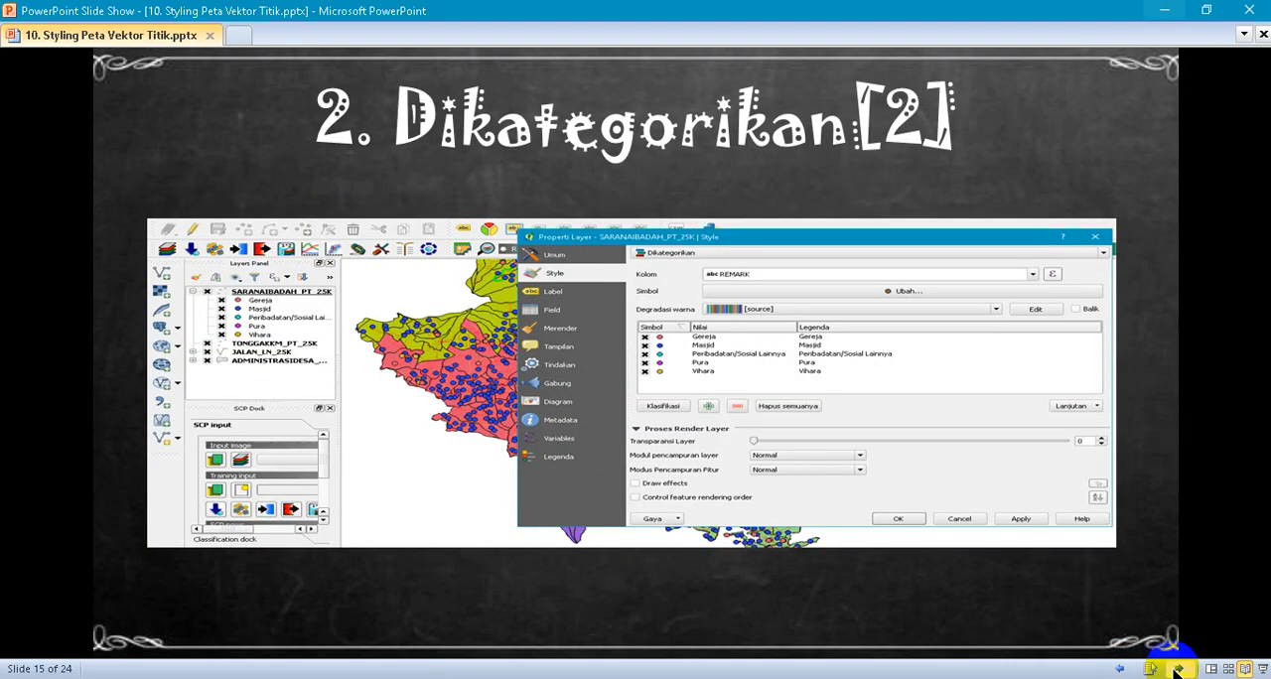
click(1176, 670)
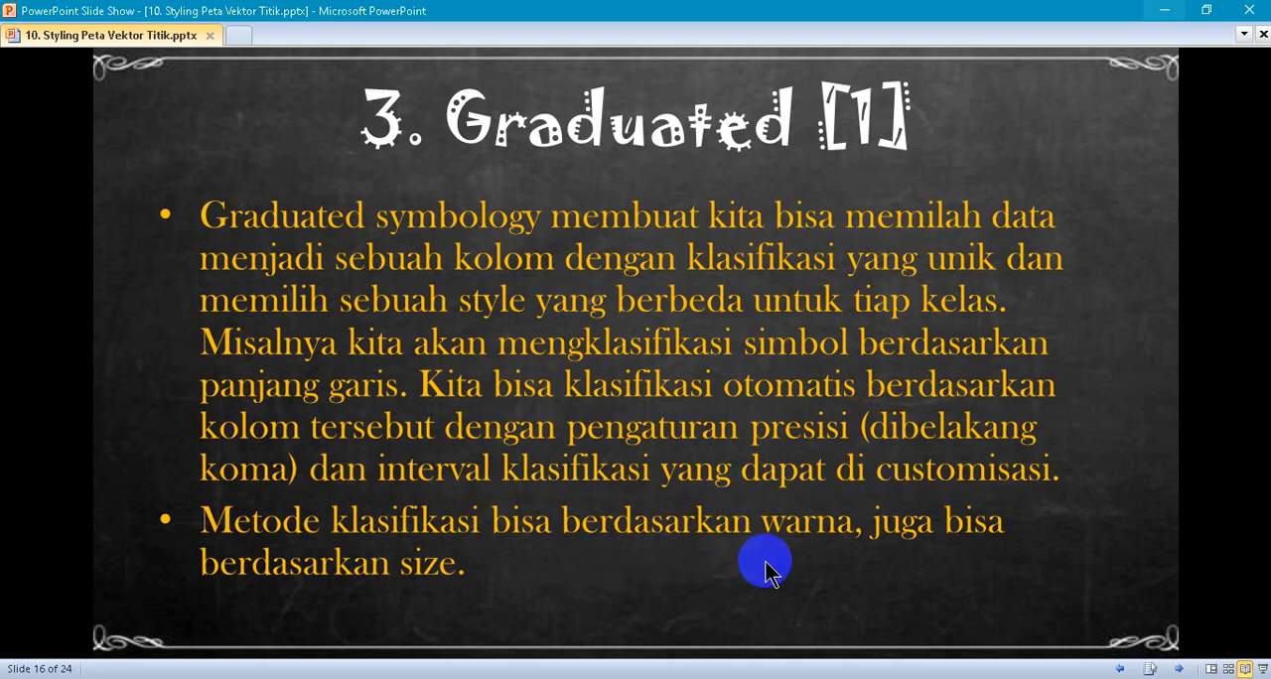
click(1179, 669)
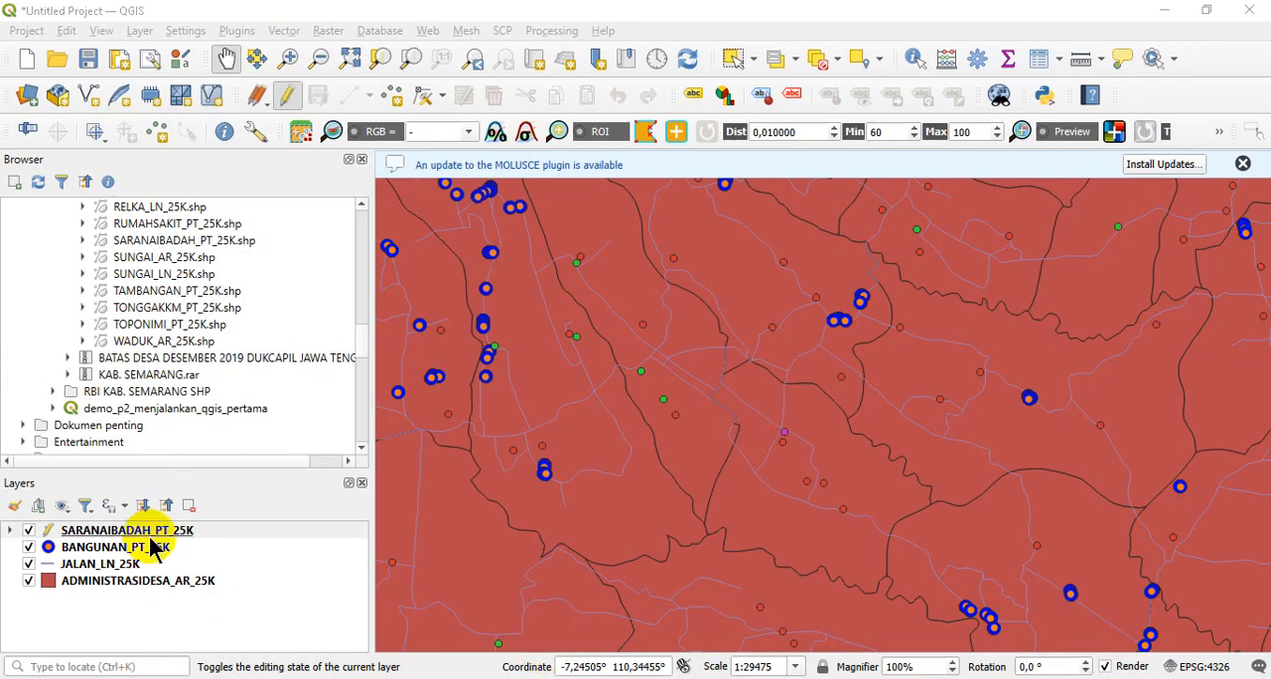
right_click(154, 536)
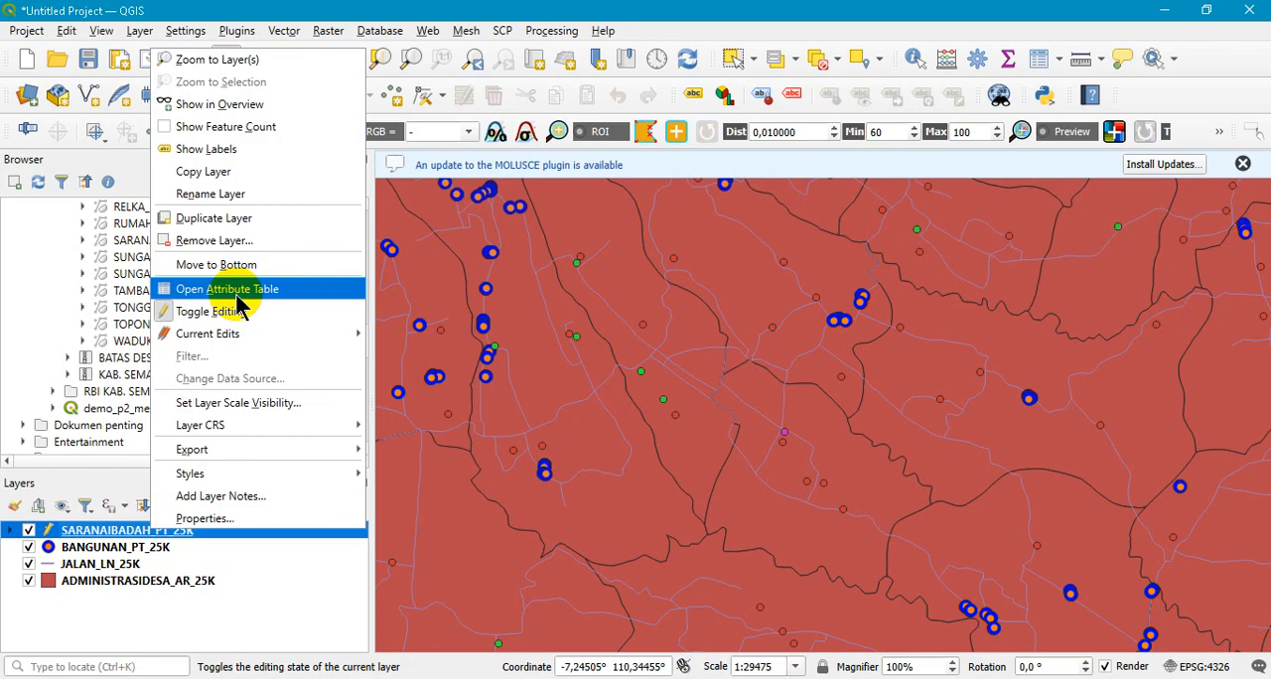
click(435, 678)
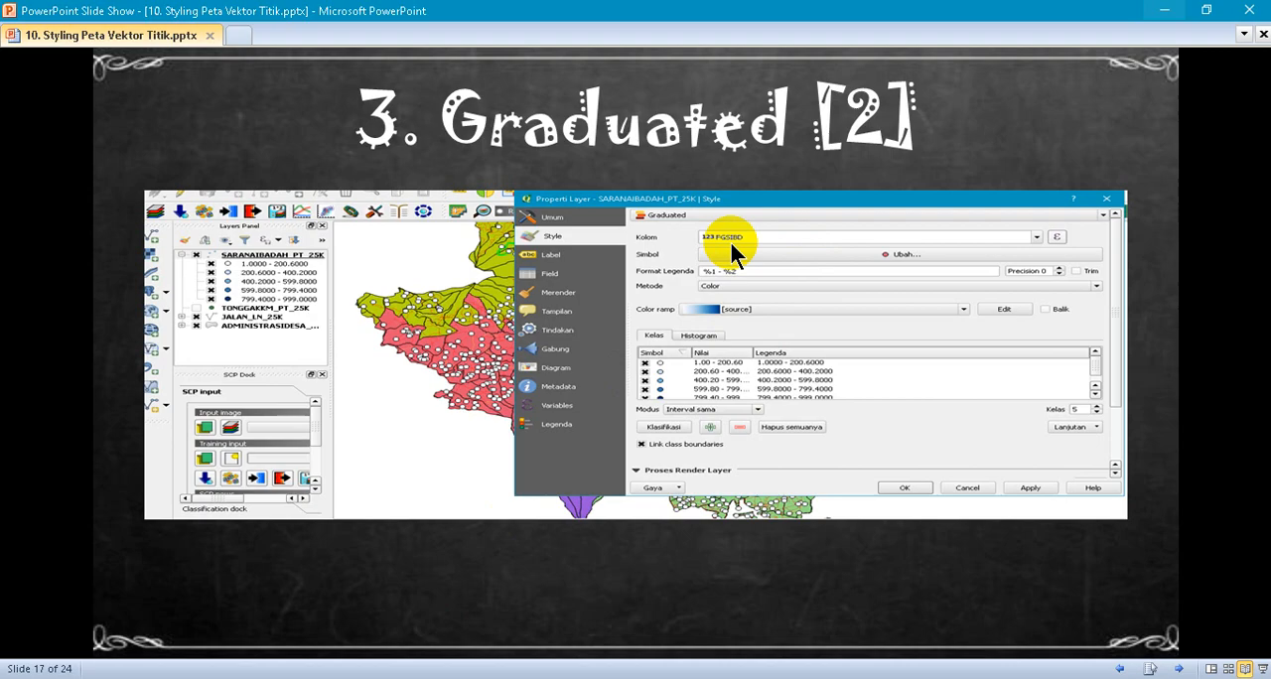
click(385, 642)
click(478, 678)
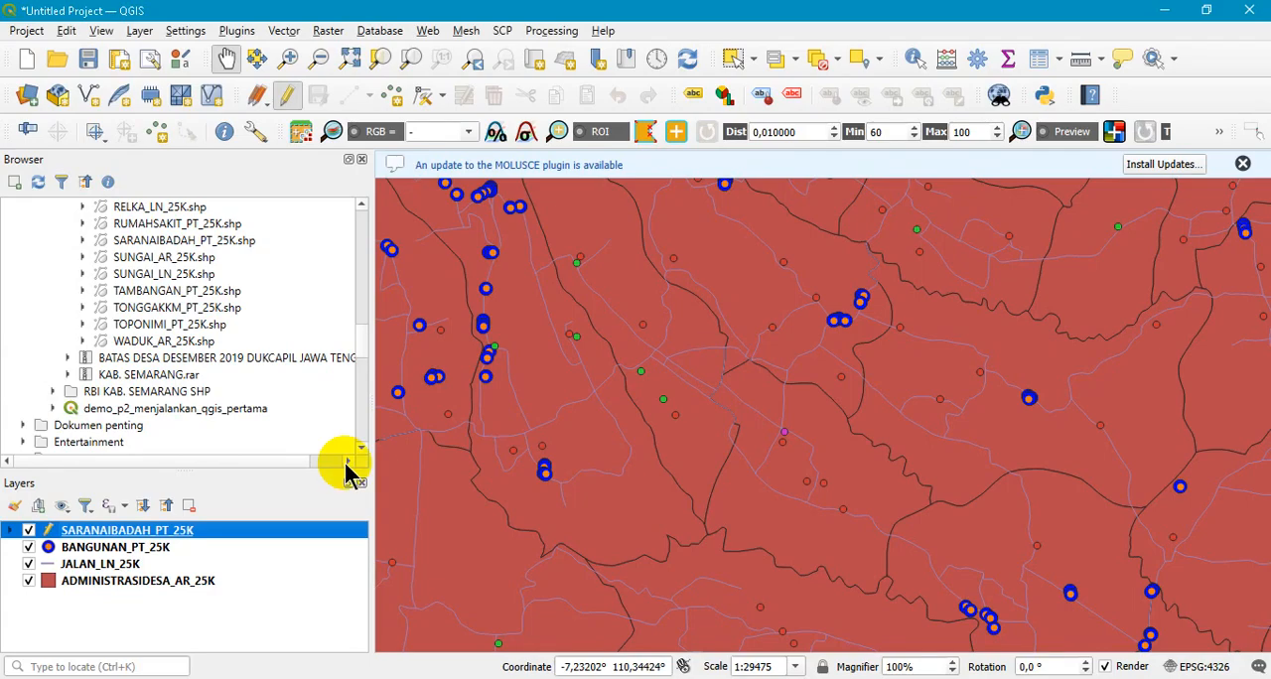
- Turn off editing for the SARANAIBADAH_PT_25K layer and open its attribute table
right_click(156, 540)
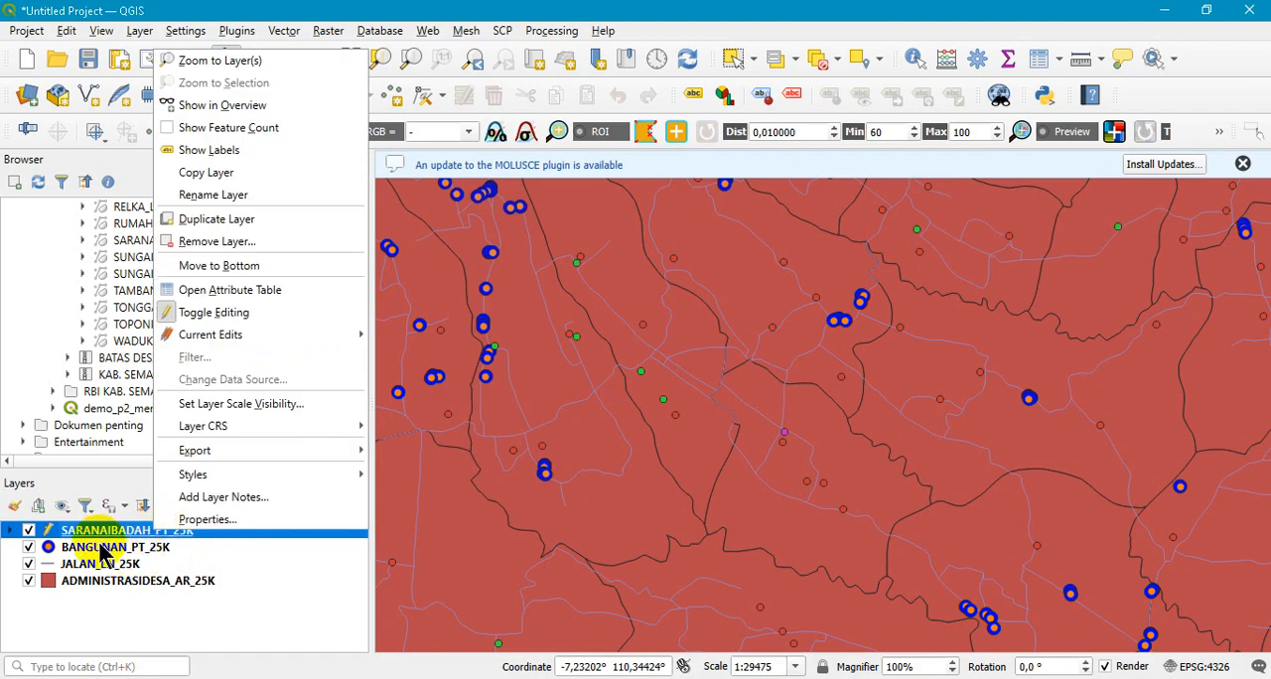
click(110, 546)
click(107, 532)
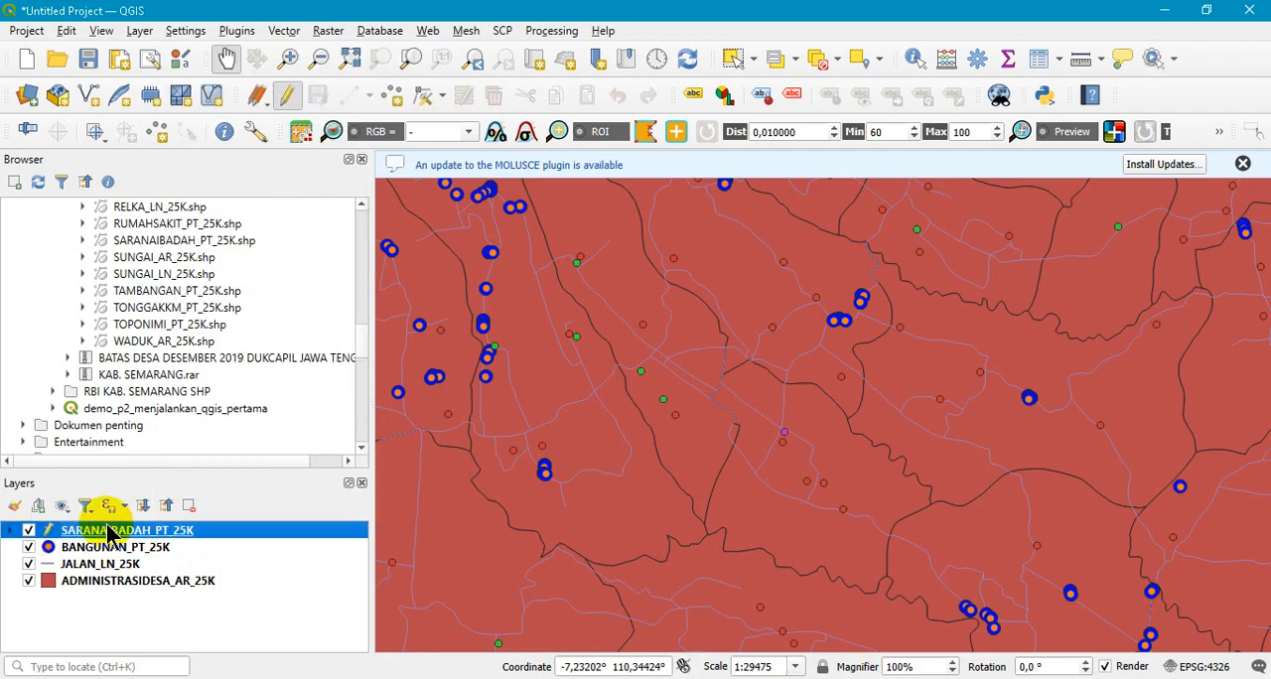
click(288, 100)
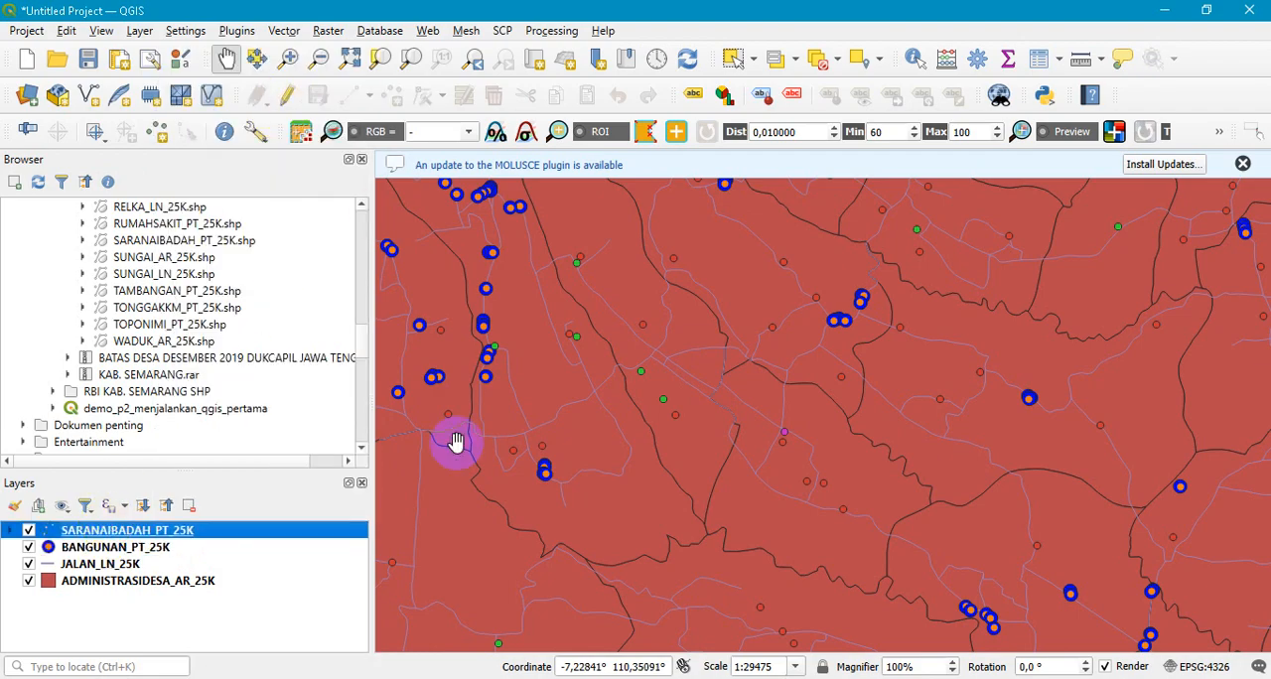
right_click(156, 539)
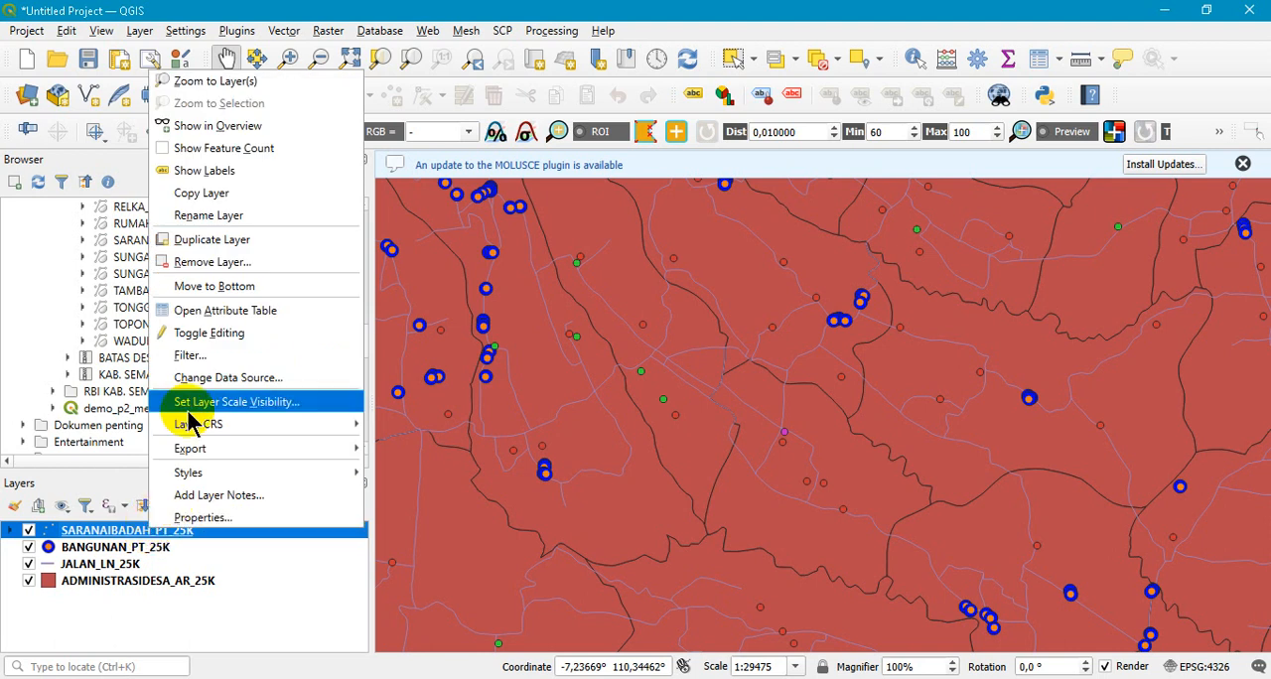
click(212, 308)
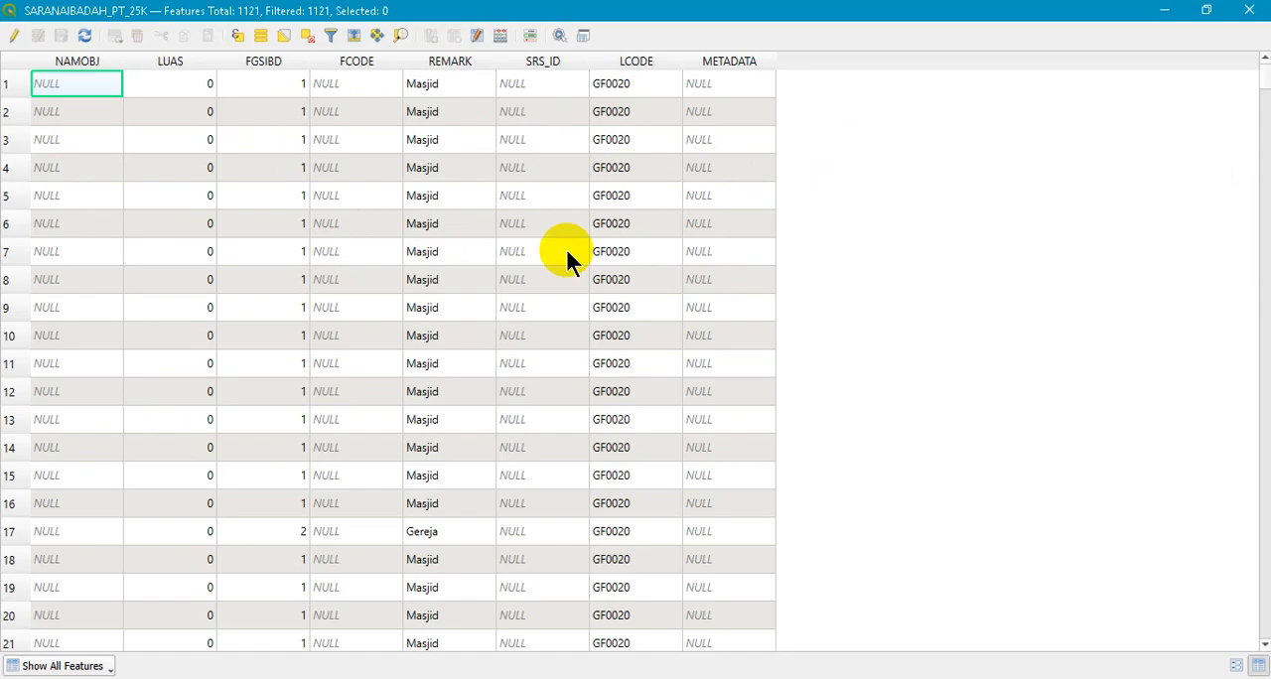
- Enable editing in the attribute table and set the METADATA value of row 1 to 100
click(723, 83)
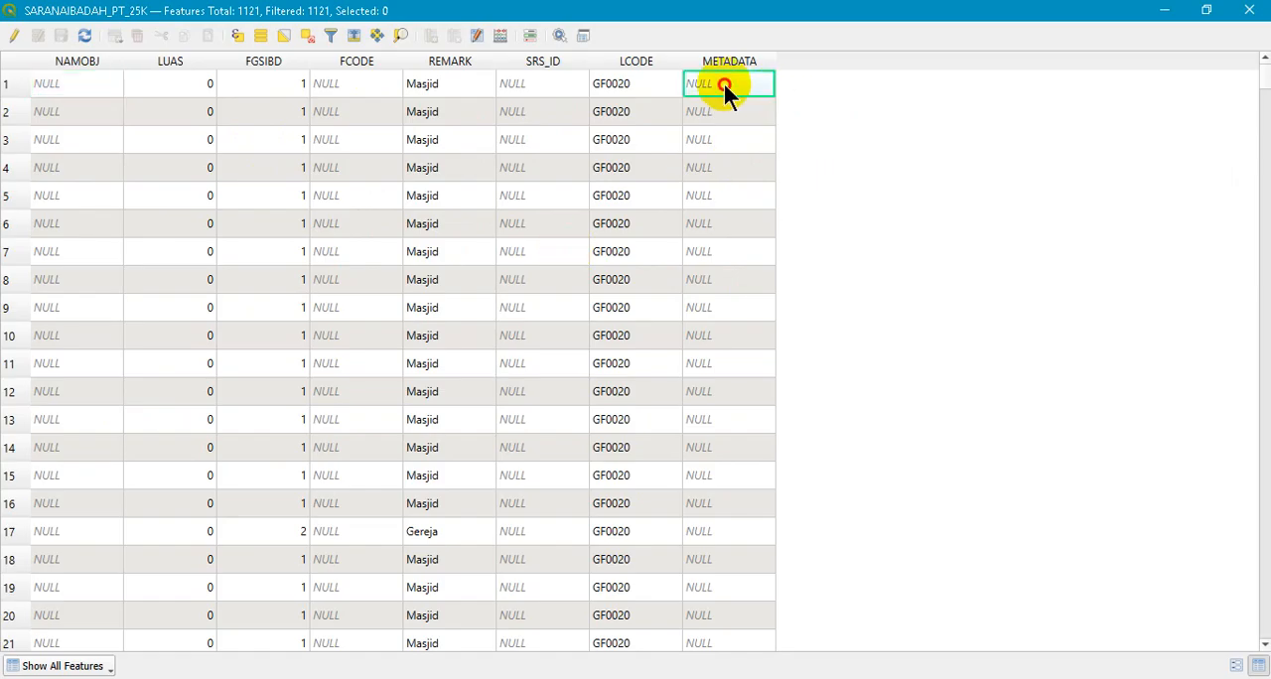
click(14, 35)
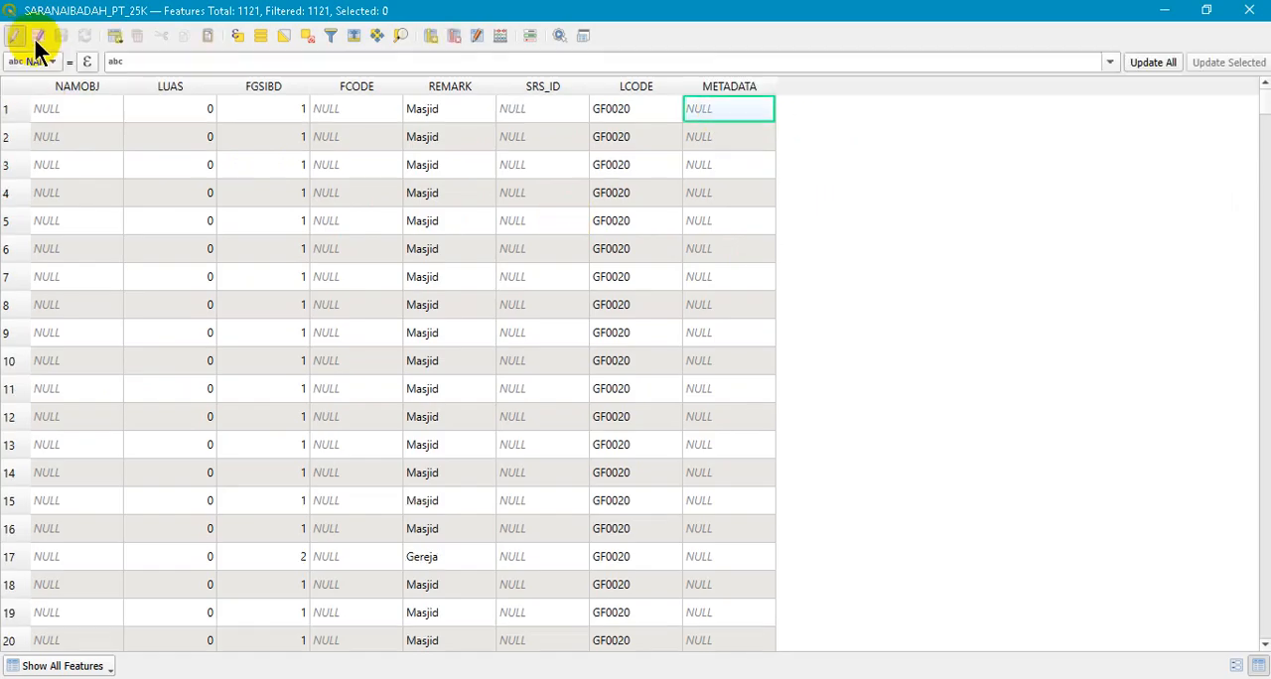
click(723, 111)
click(730, 110)
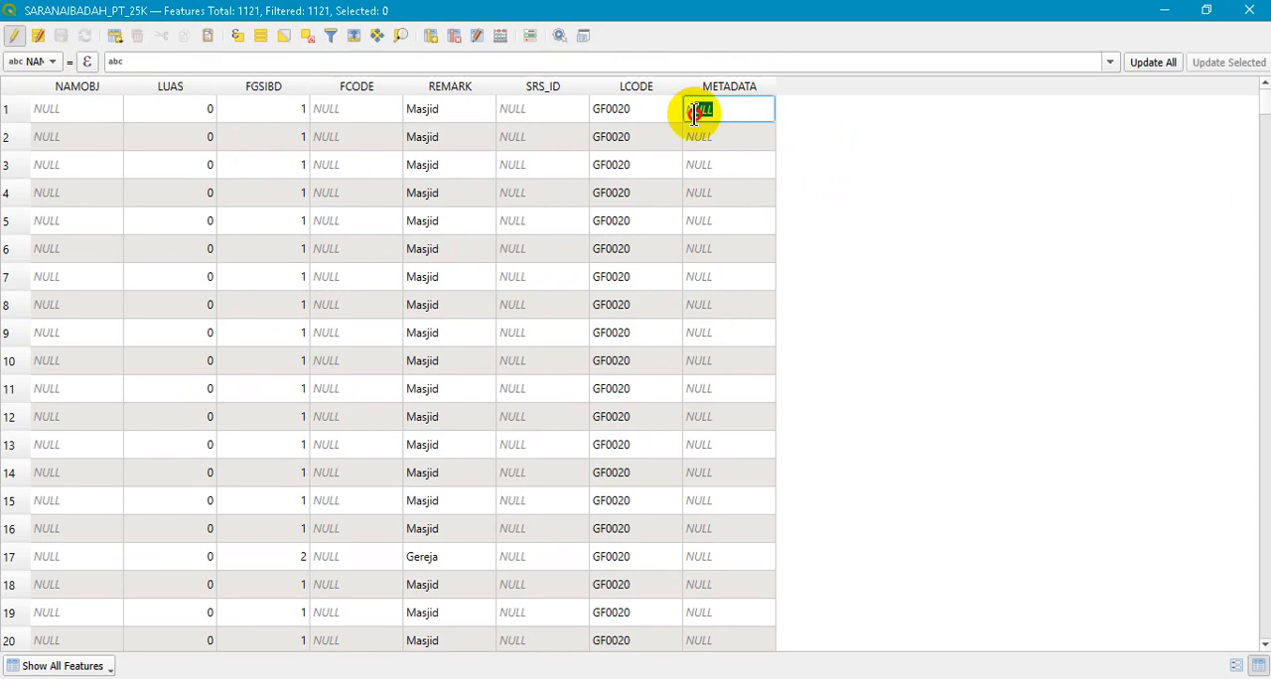
text(100)
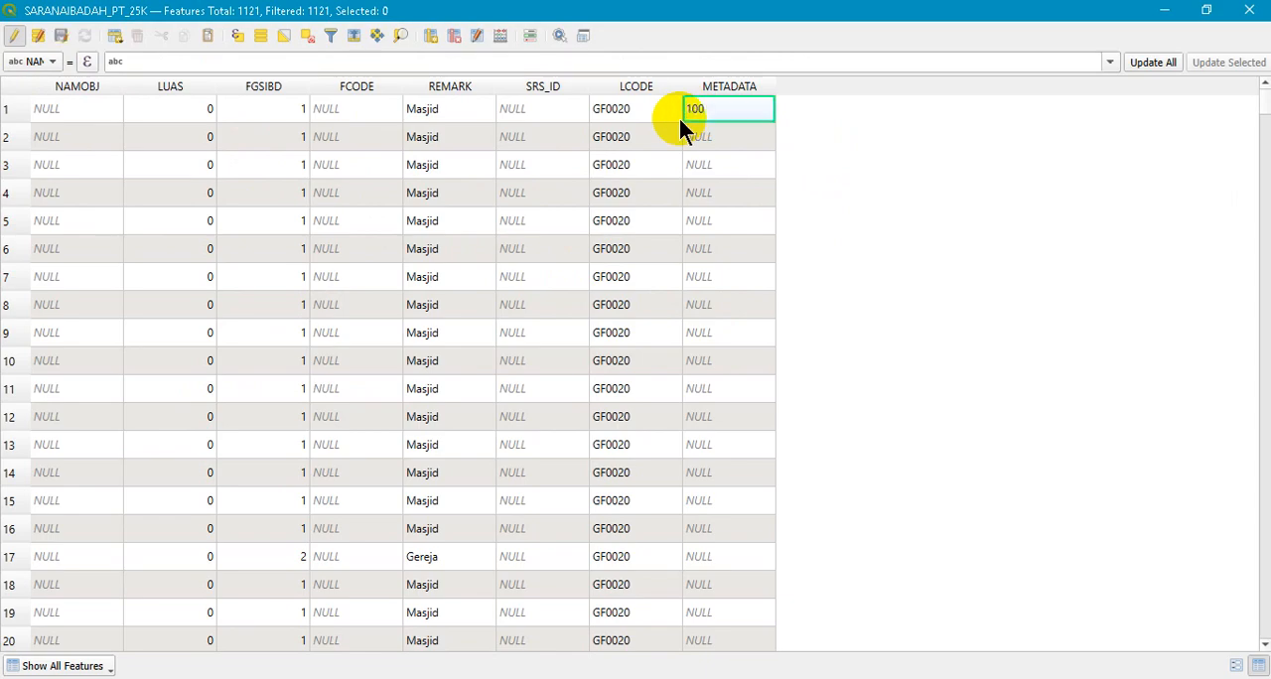
- Set the METADATA values of rows 2, 3 and 4 to 200, 300 and 400
double_click(697, 136)
click(733, 137)
mouse_move(733, 137)
mouse_down()
mouse_move(667, 137)
mouse_move(730, 140)
mouse_up()
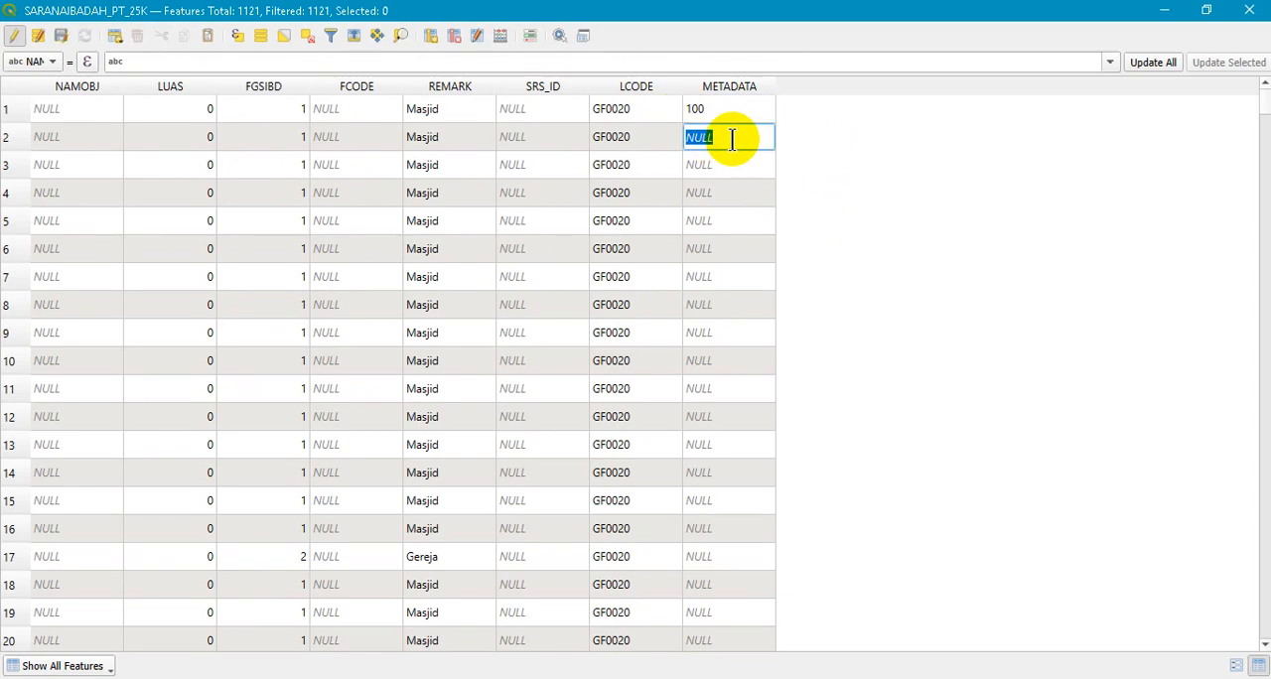
double_click(725, 166)
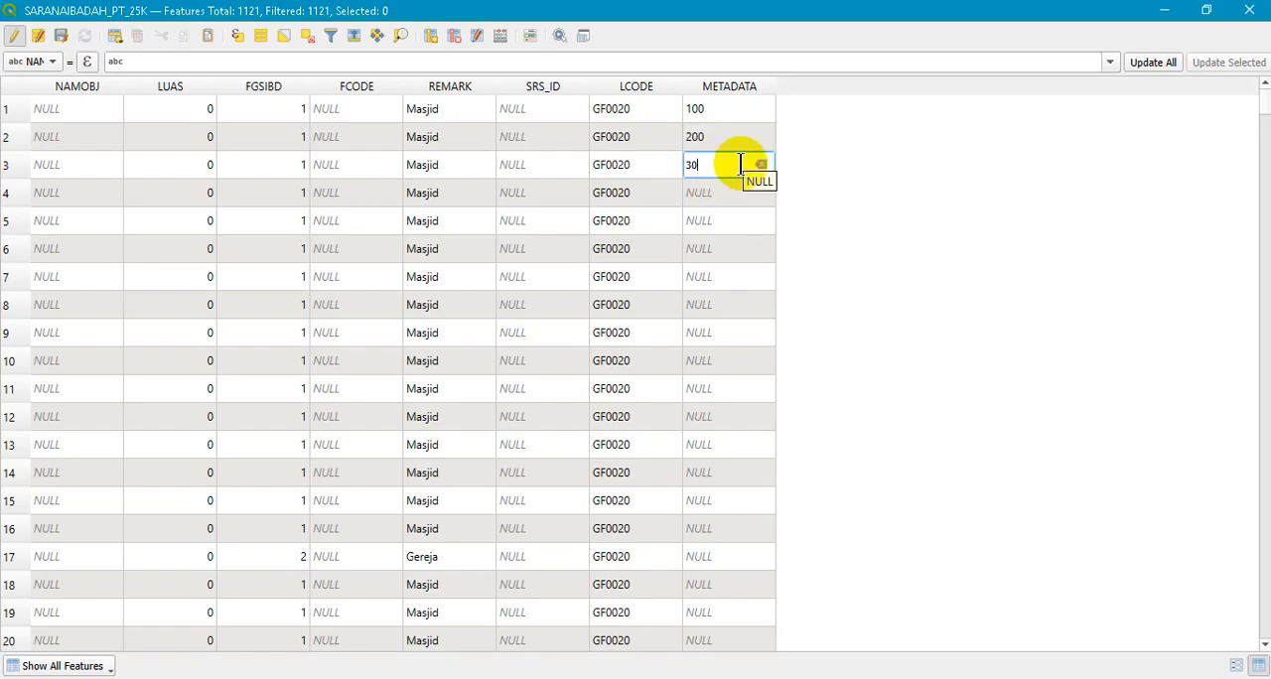
double_click(731, 199)
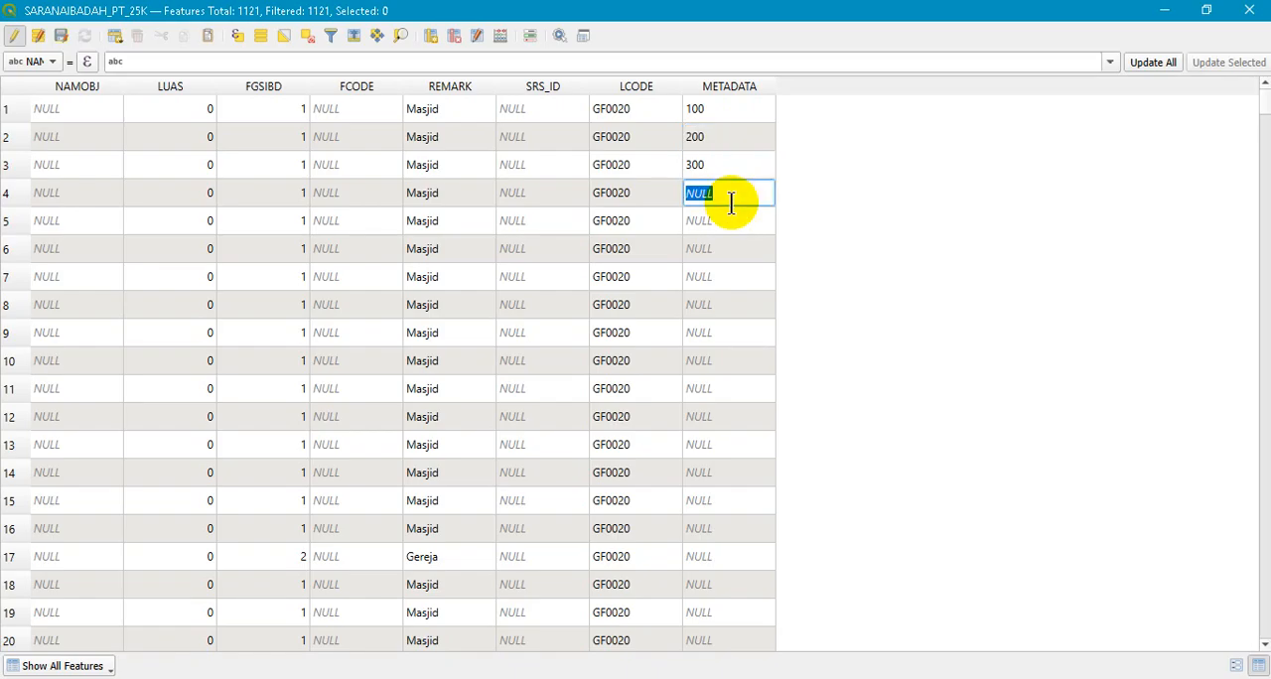
- Set the METADATA values of rows 5, 6, 7 and 8 to 100, 200, 300 and 400
double_click(722, 227)
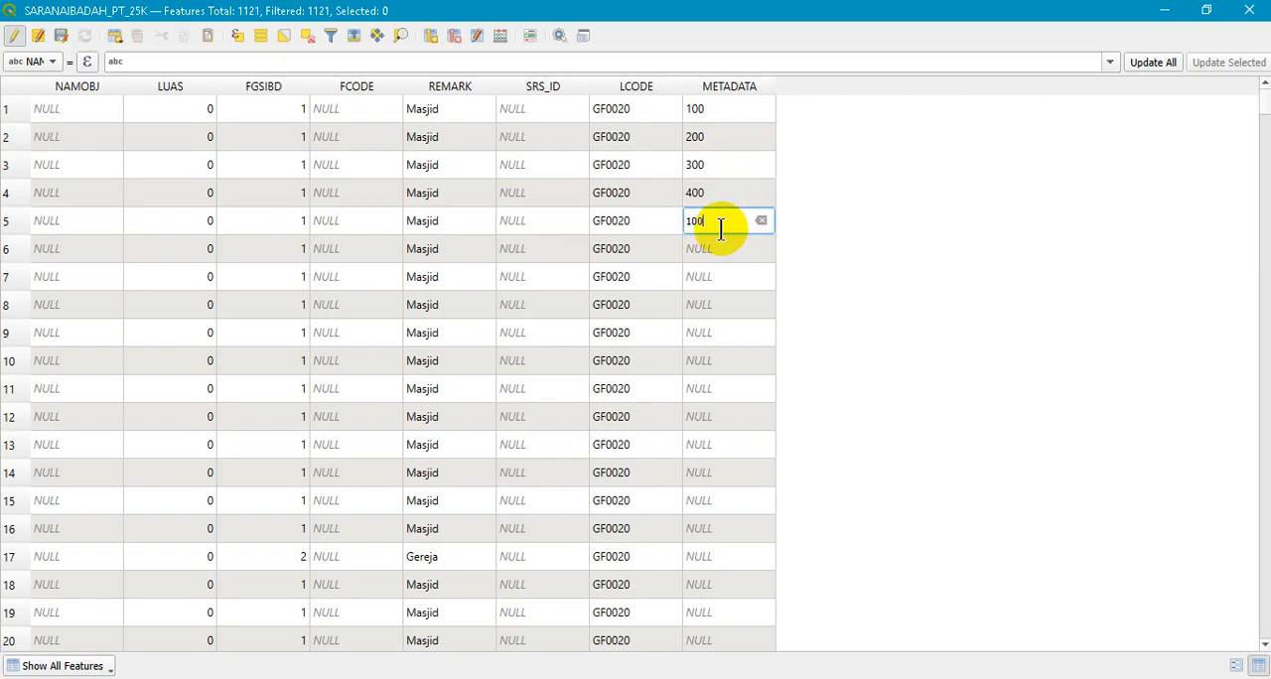
double_click(725, 244)
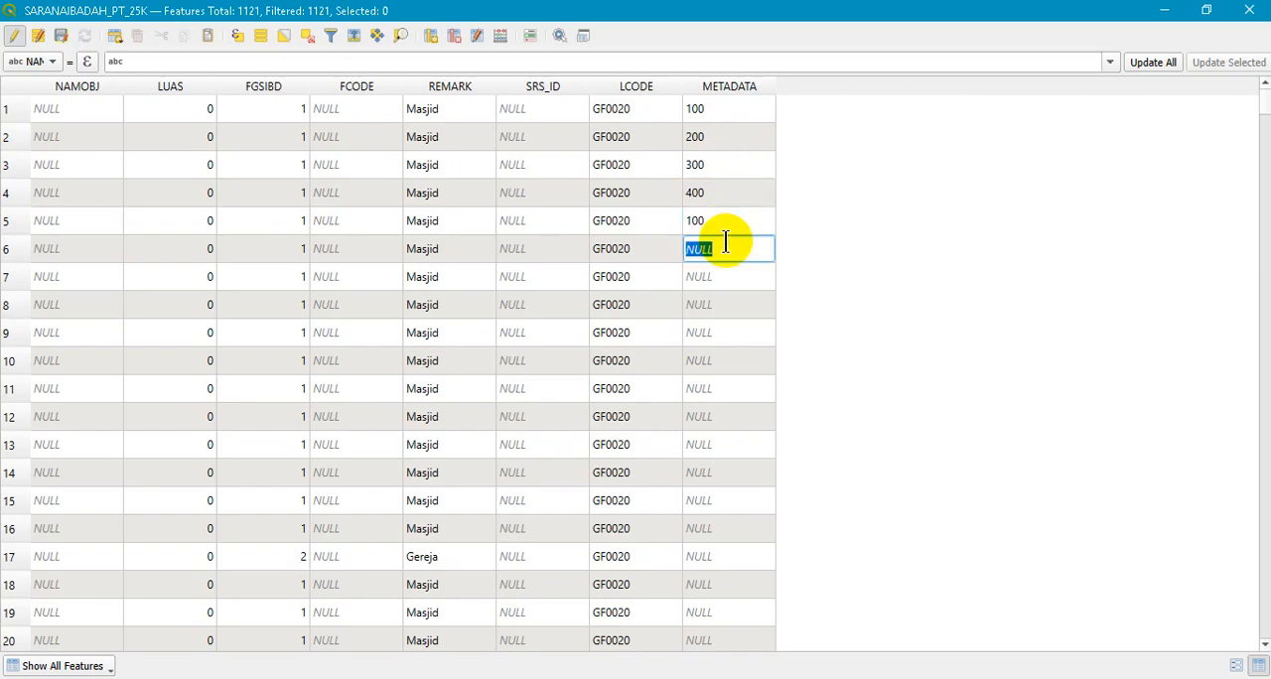
double_click(717, 280)
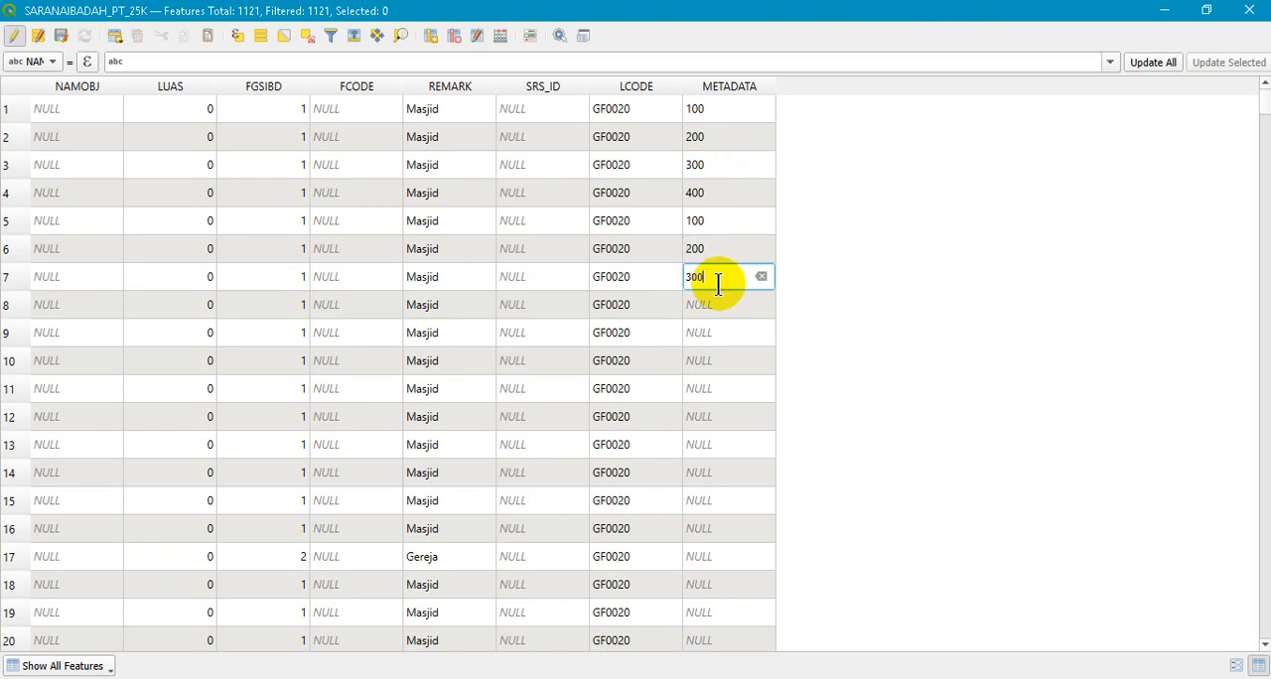
double_click(727, 312)
text(40)
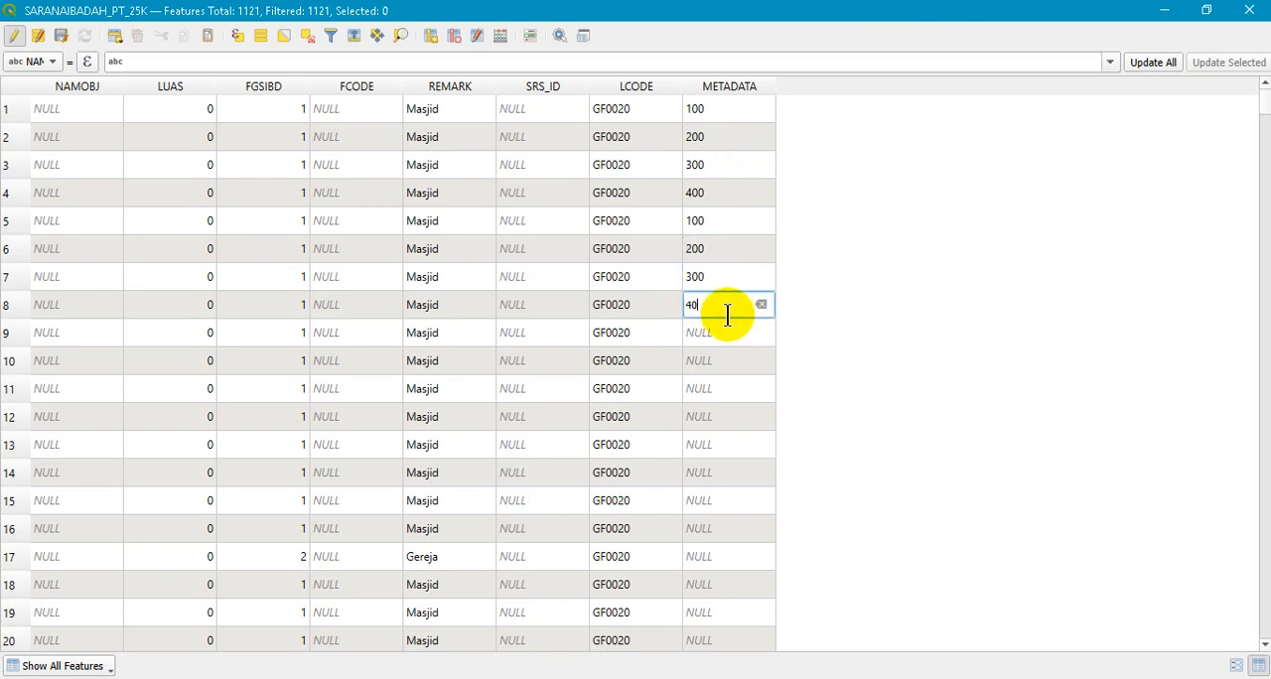
text(0)
key(Return)
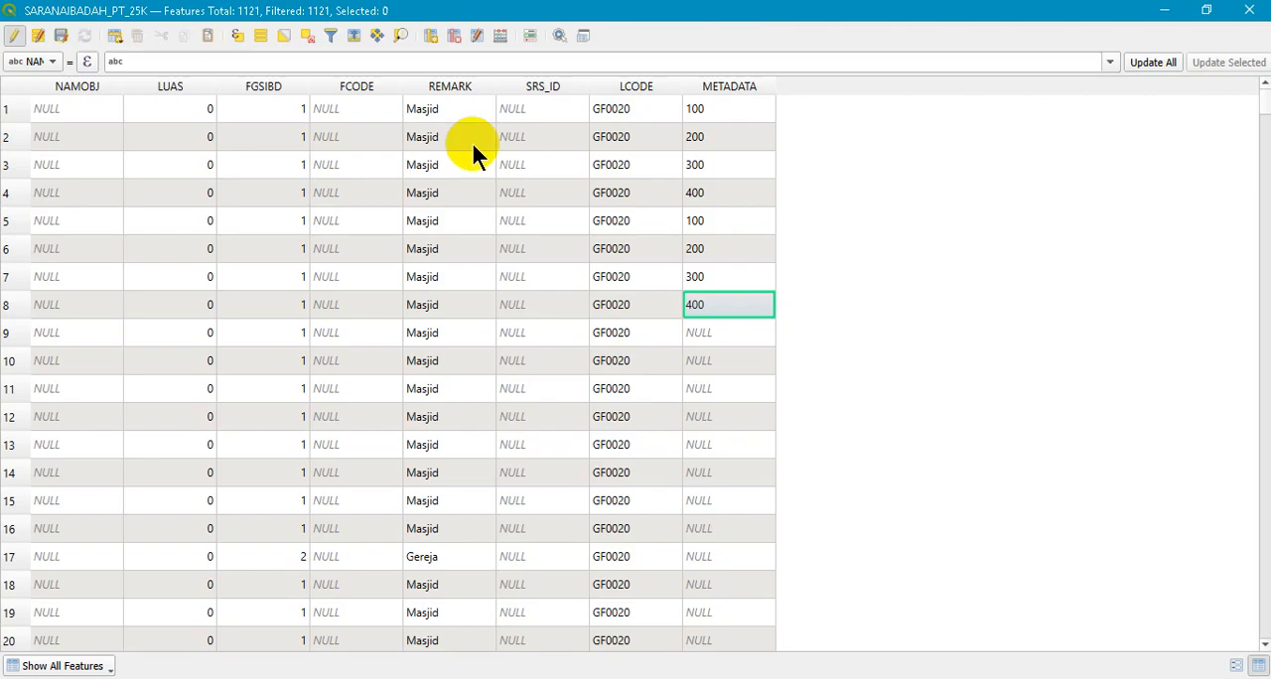
- Turn off editing, saving the METADATA changes, and close the attribute table
click(21, 39)
click(652, 368)
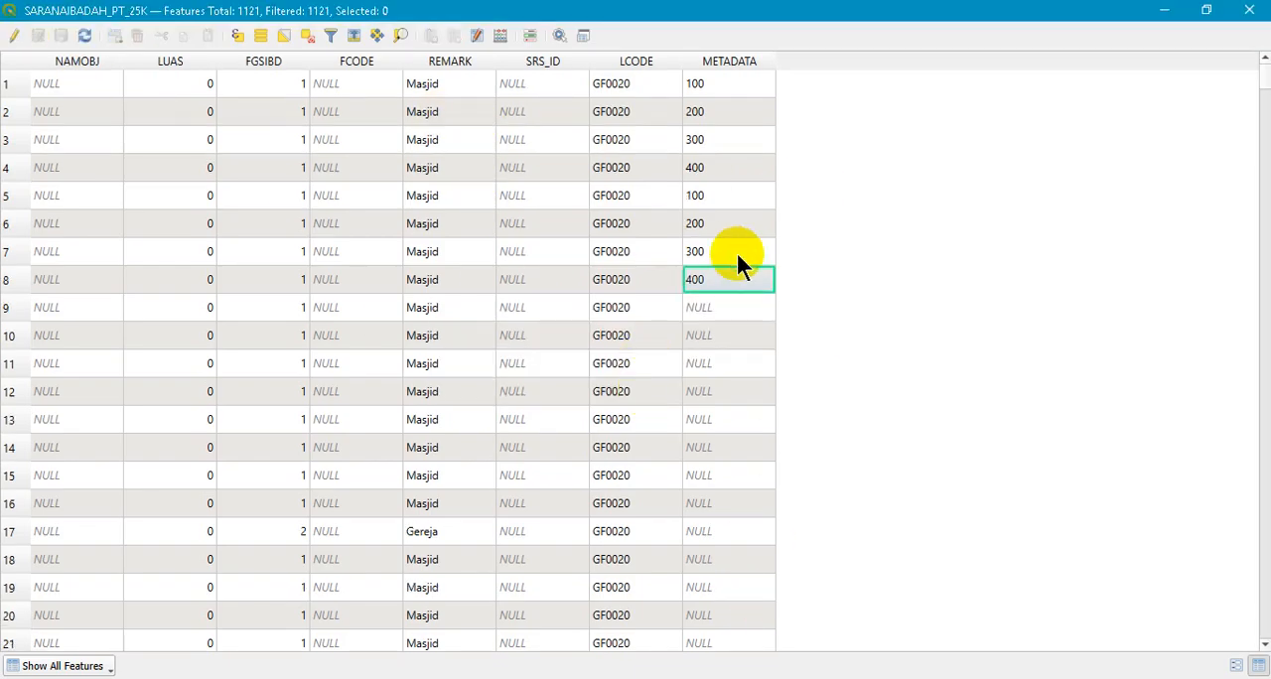
click(1247, 12)
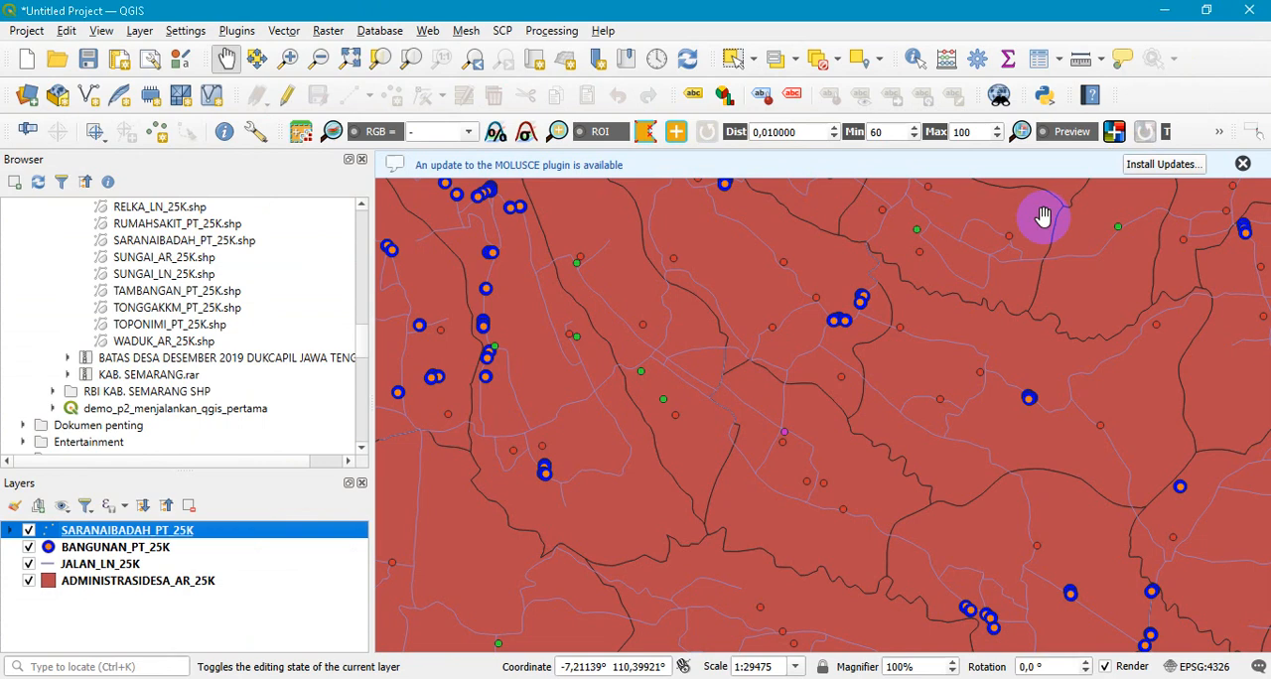
- Try Graduated symbology on the SARANAIBADAH_PT_25K layer with FGSIBD as the value field
right_click(137, 529)
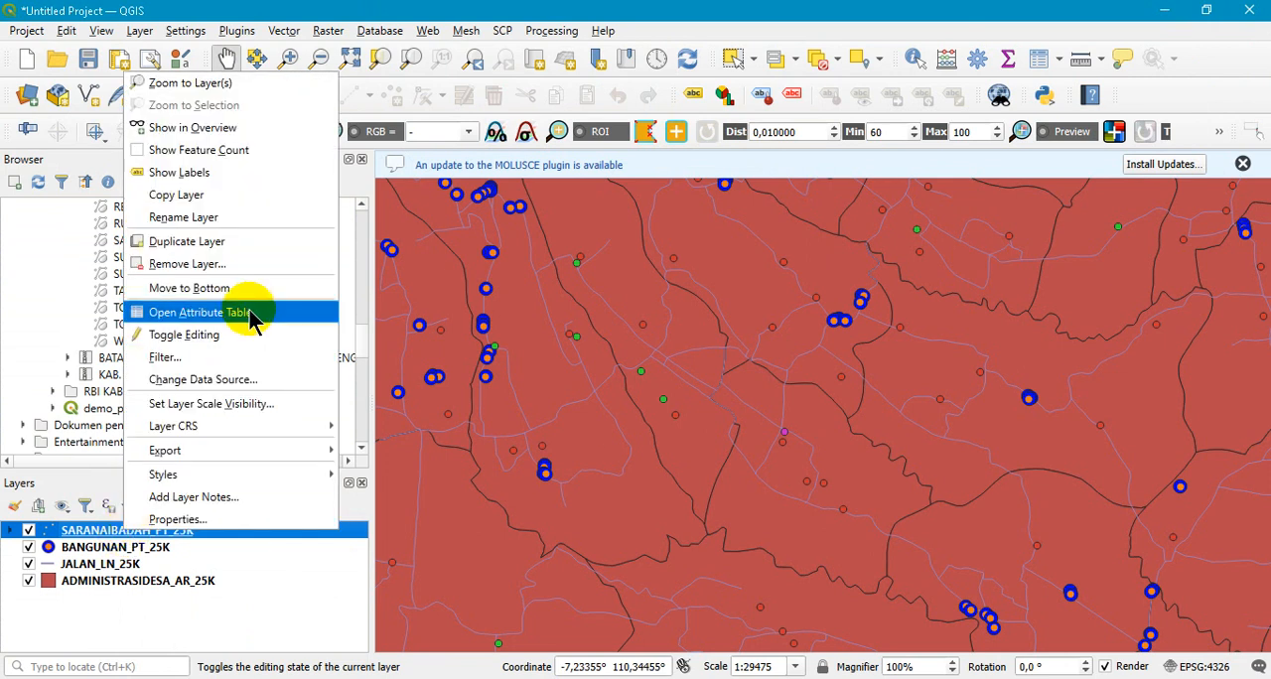
click(204, 522)
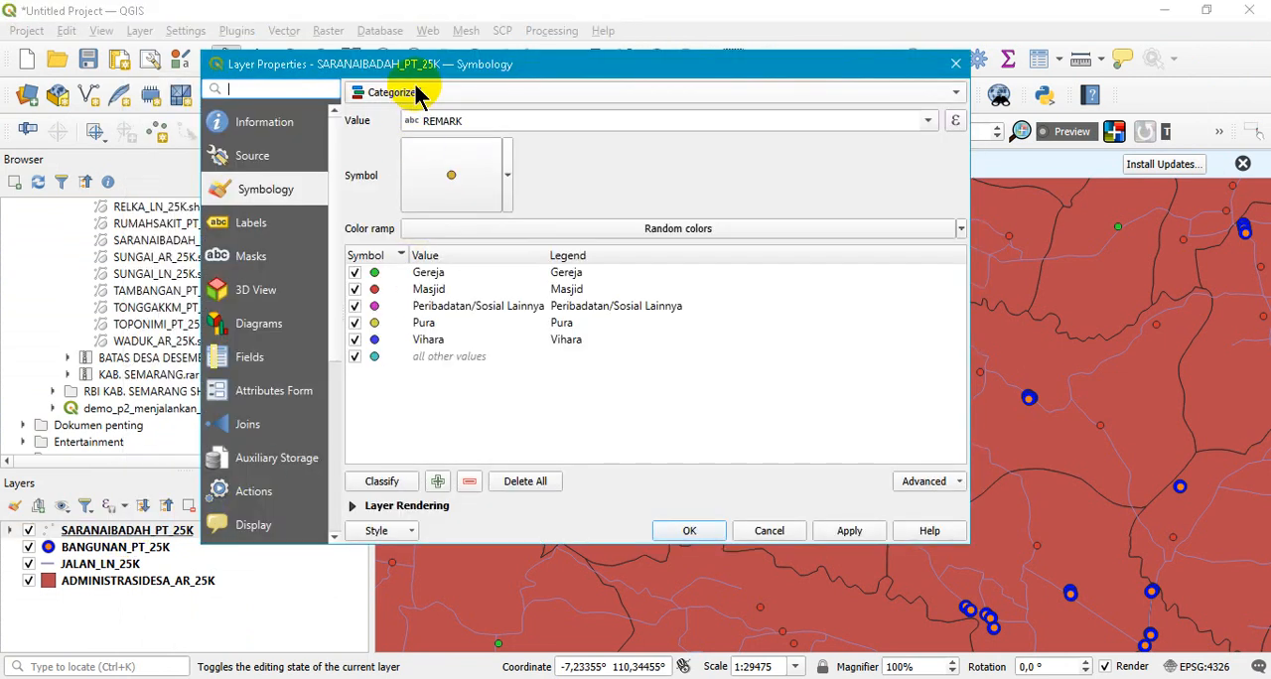
click(496, 100)
click(483, 119)
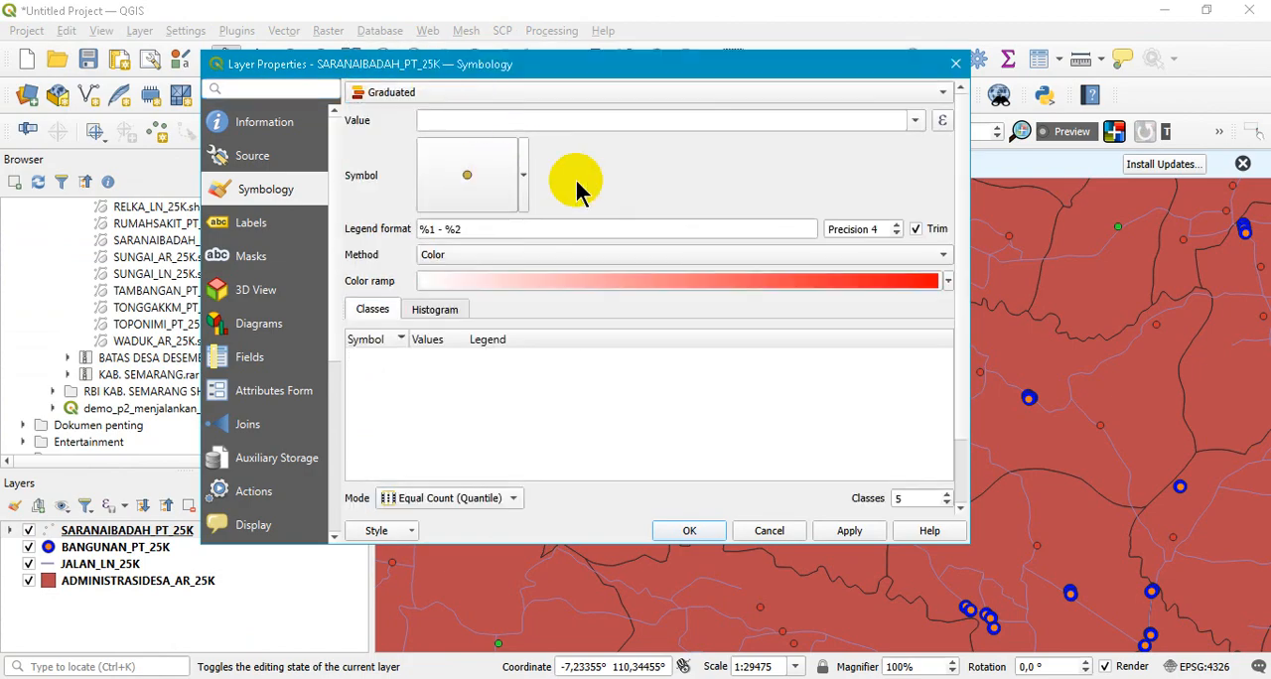
click(916, 122)
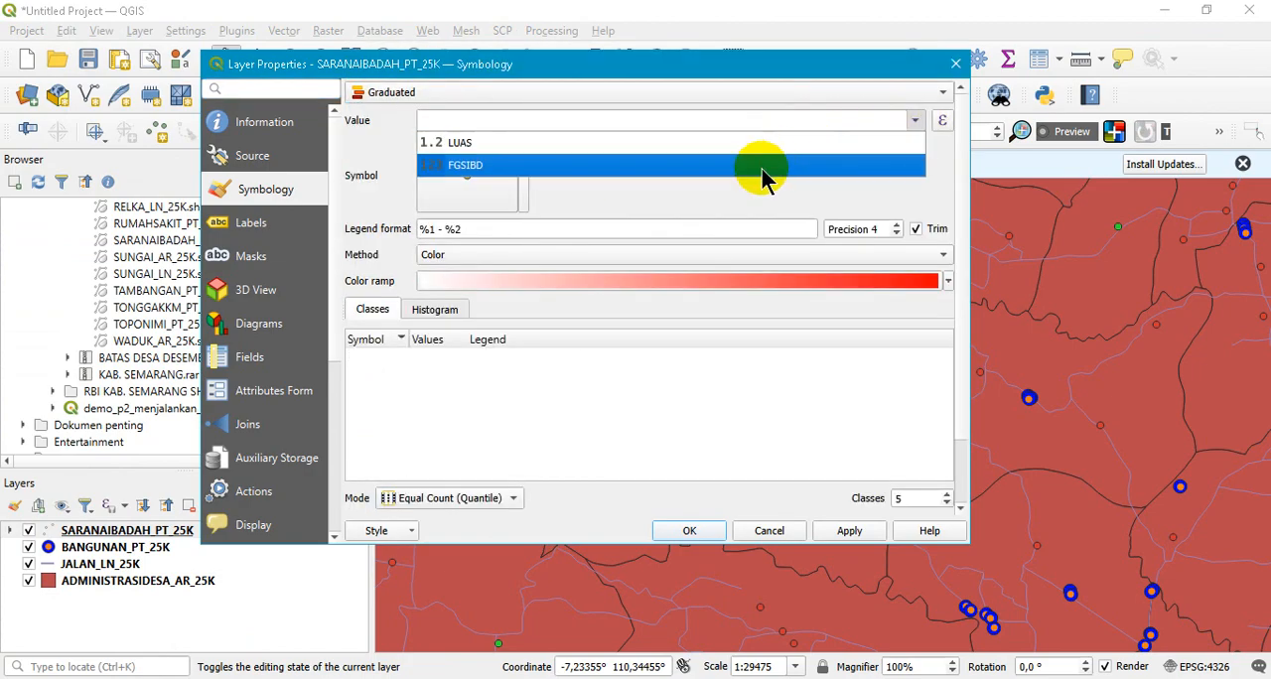
click(775, 167)
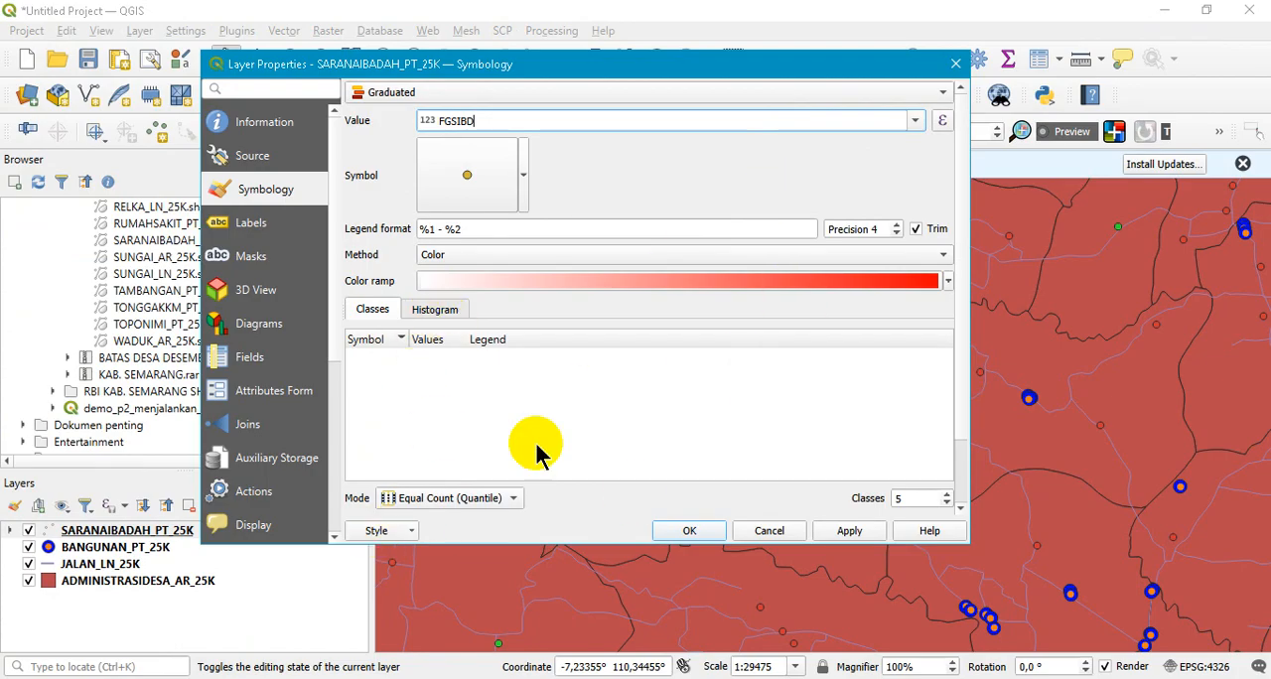
click(376, 531)
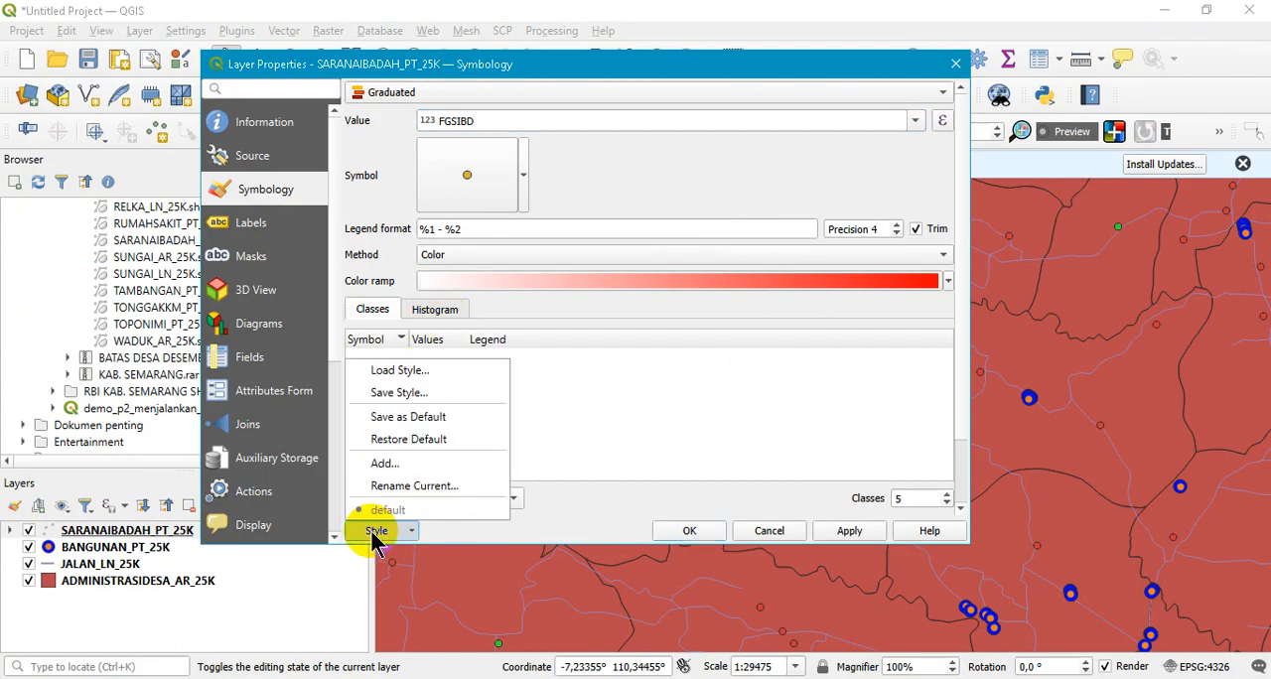
click(658, 415)
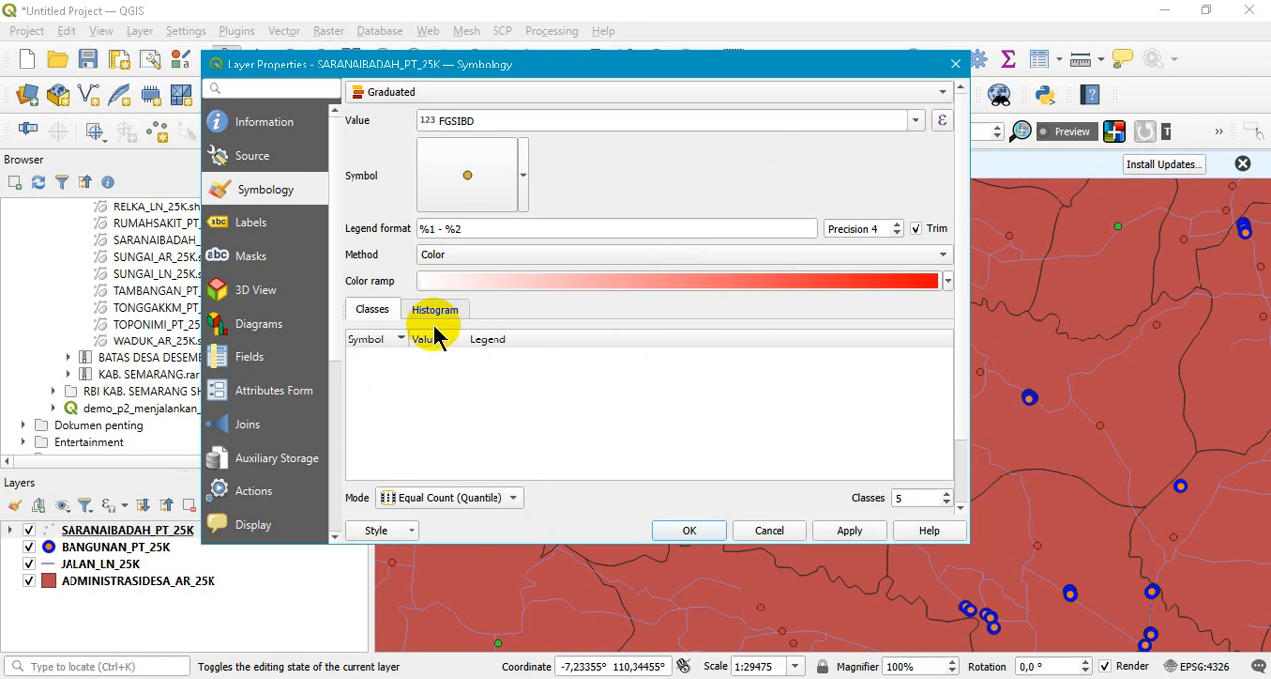
click(433, 310)
click(375, 312)
- Try to classify the graduated symbology by LUAS into 5 Equal Count (Quantile) classes, leaving the changes unapplied
click(914, 121)
click(717, 145)
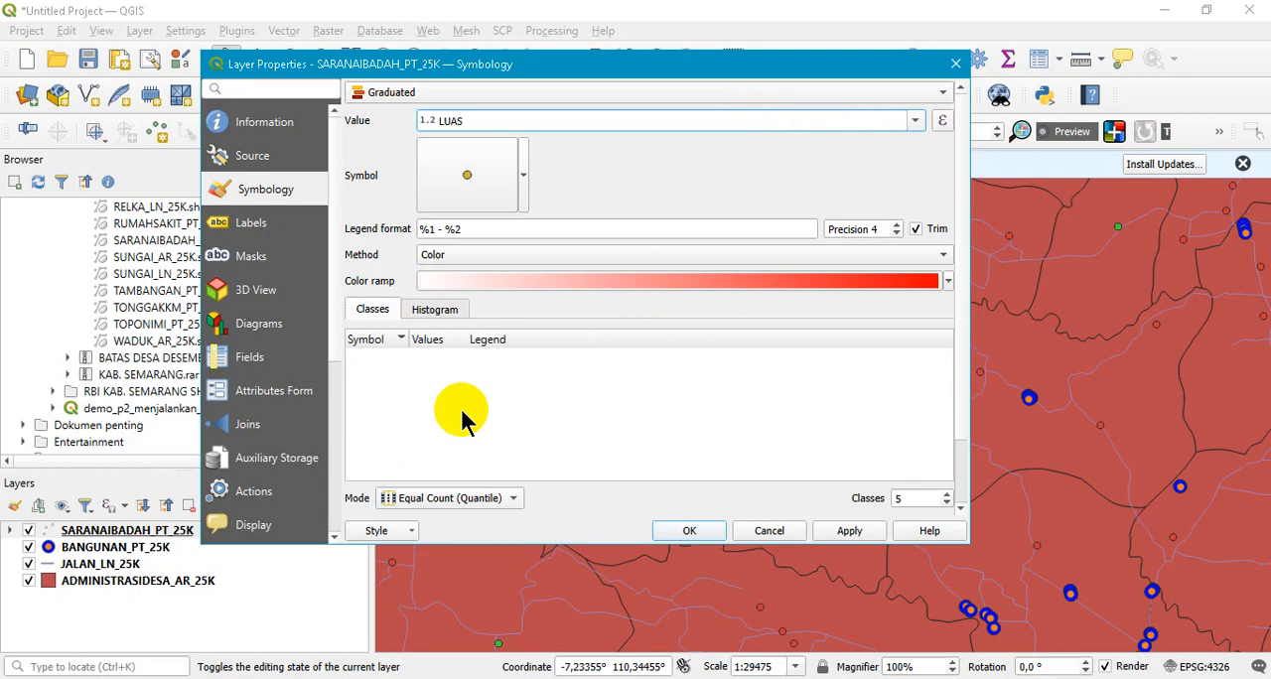
click(445, 502)
click(446, 499)
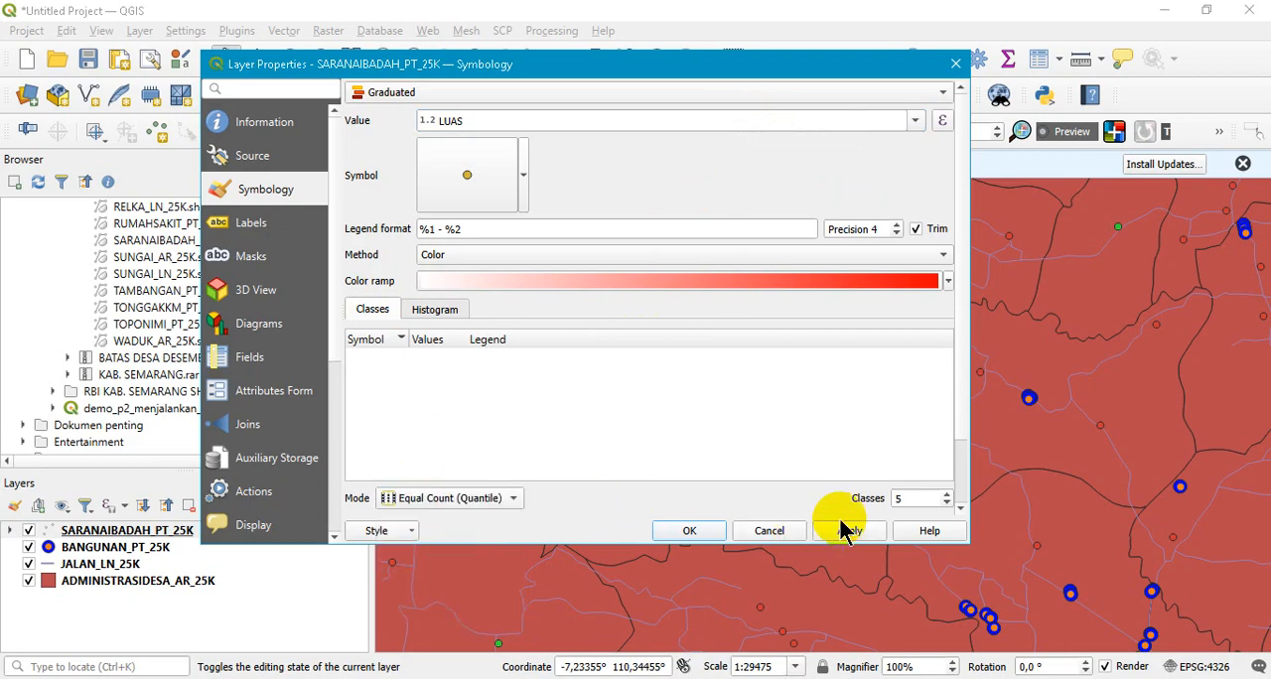
click(475, 181)
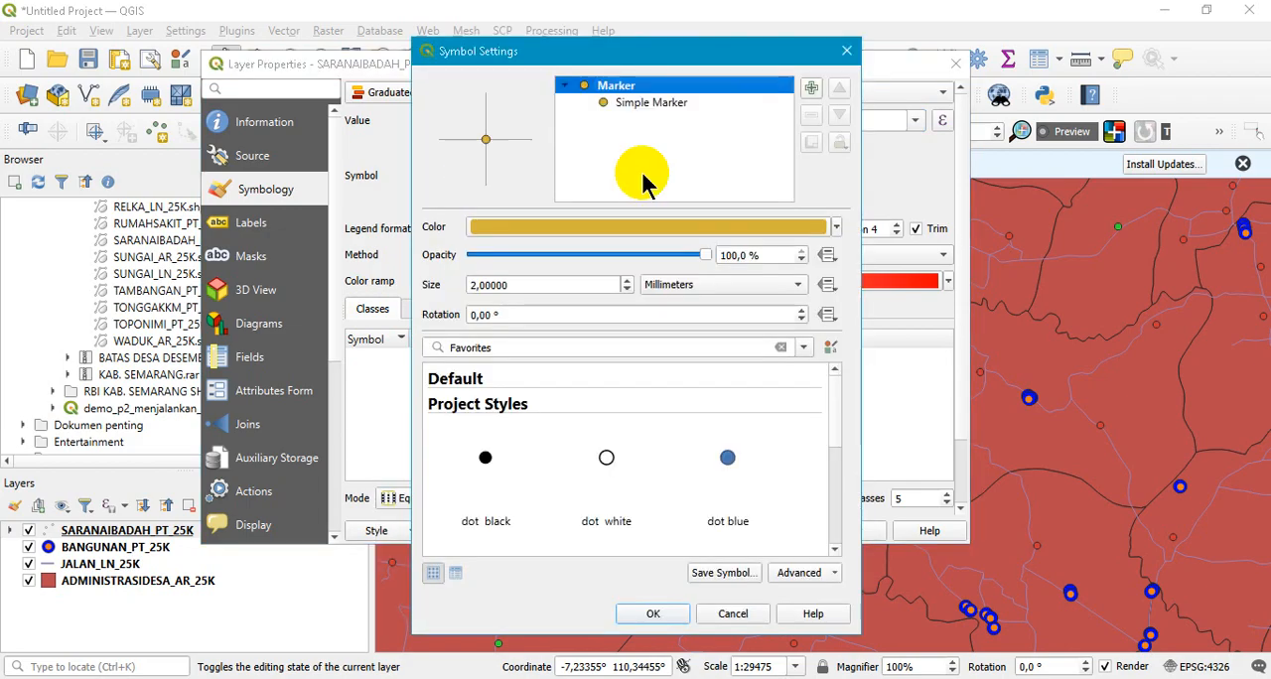
click(846, 50)
mouse_move(961, 253)
mouse_down()
mouse_move(971, 382)
mouse_move(957, 255)
mouse_up()
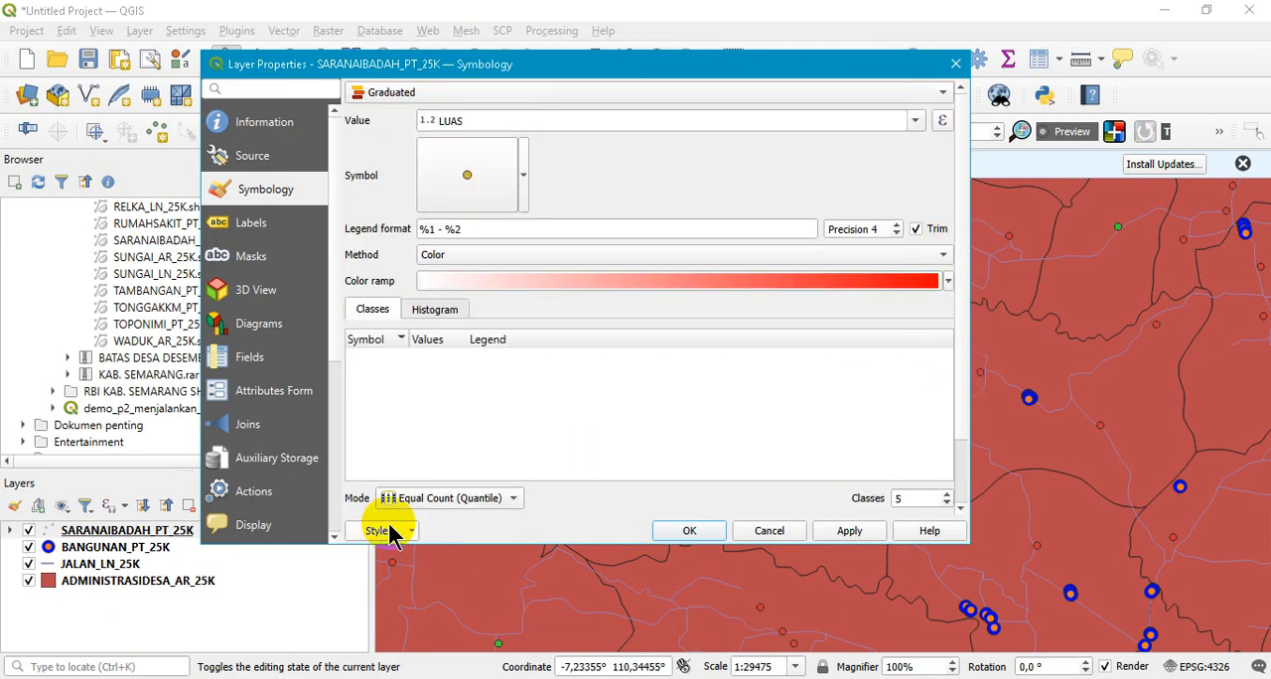
drag(960, 233, 972, 334)
click(381, 450)
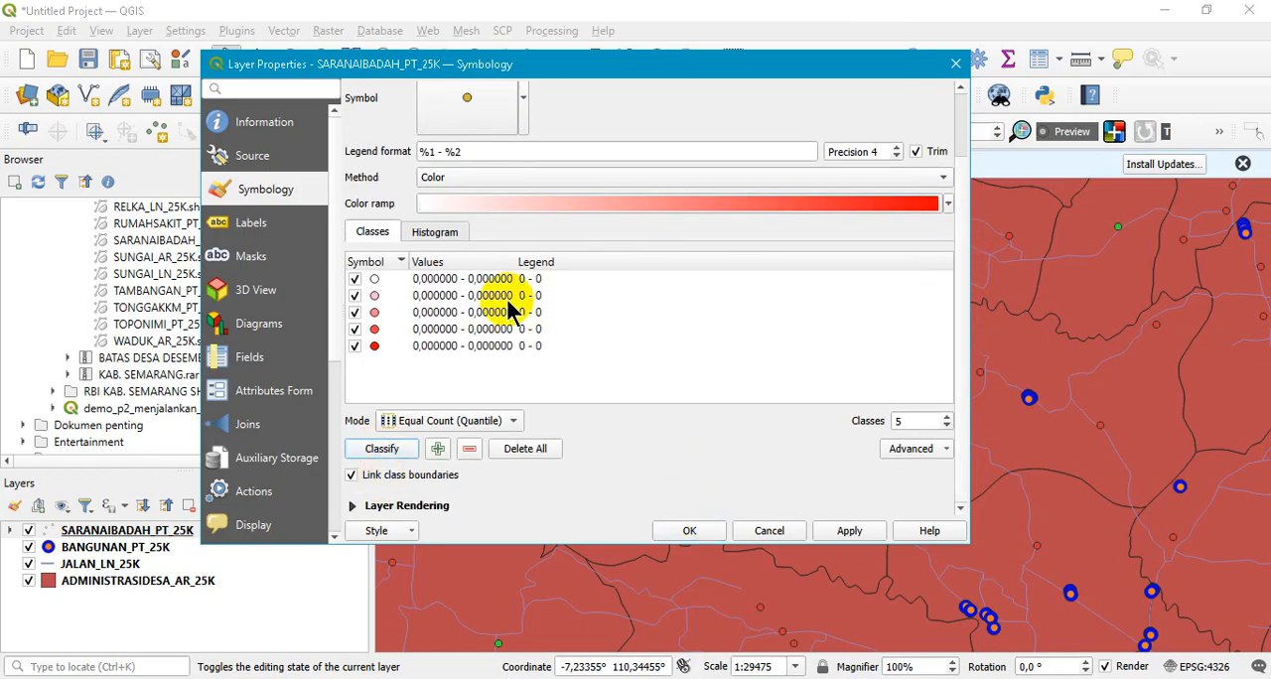
click(795, 531)
- Open the attribute table of SARANAIBADAH_PT_25K and enable editing for its LUAS column
right_click(149, 535)
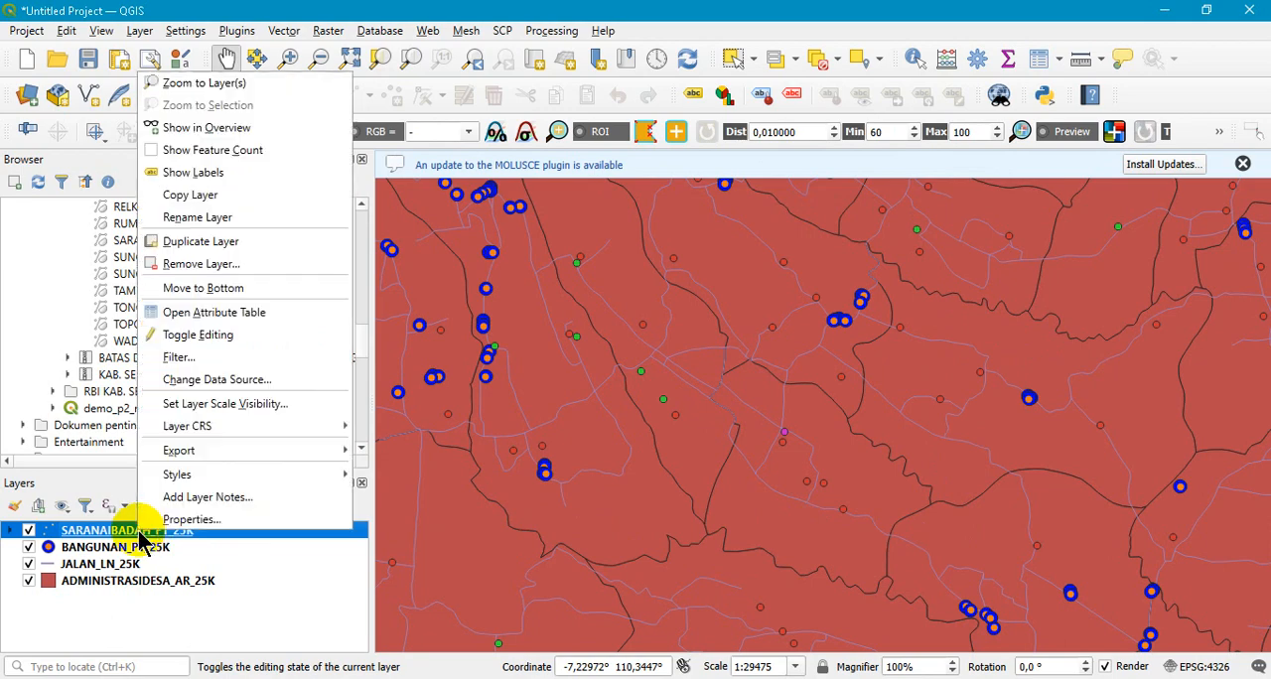
click(260, 324)
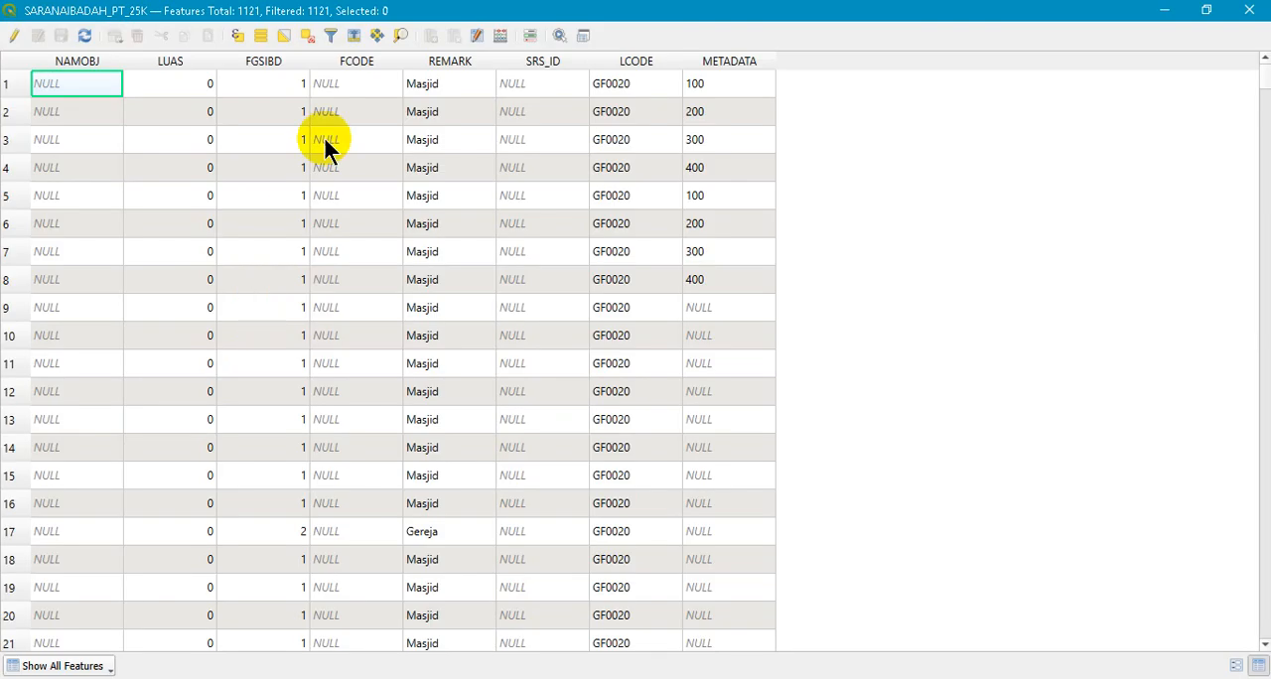
click(171, 84)
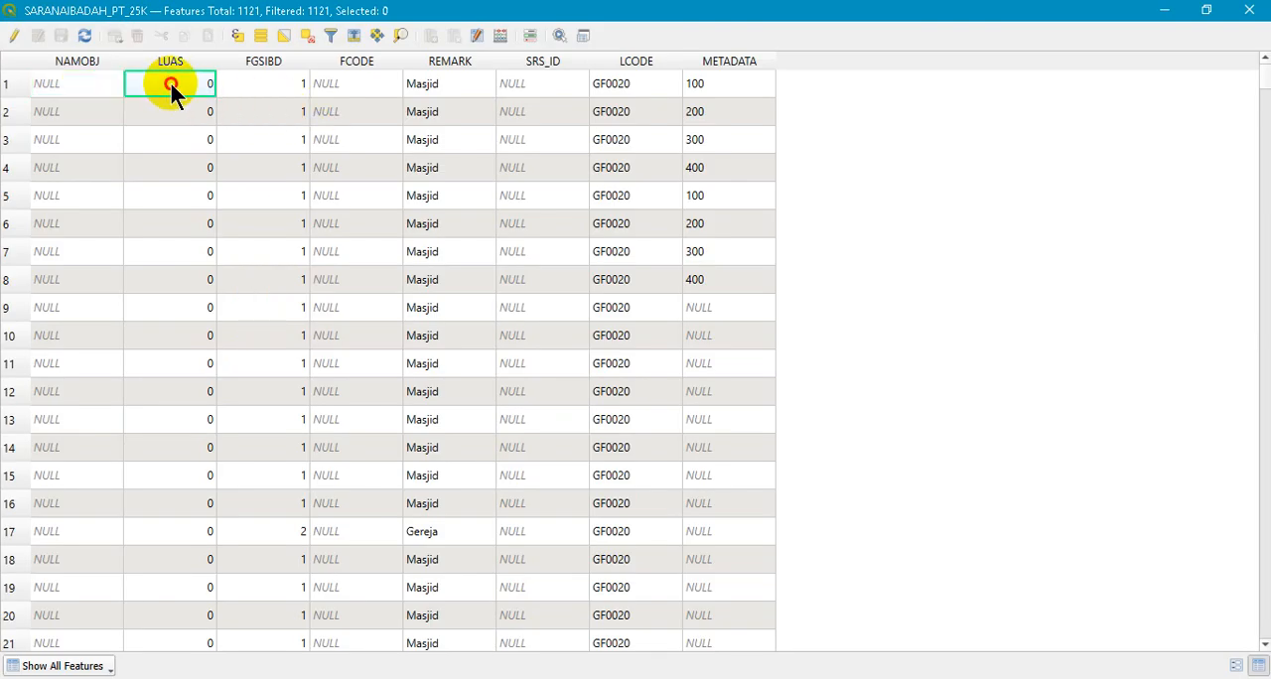
click(14, 35)
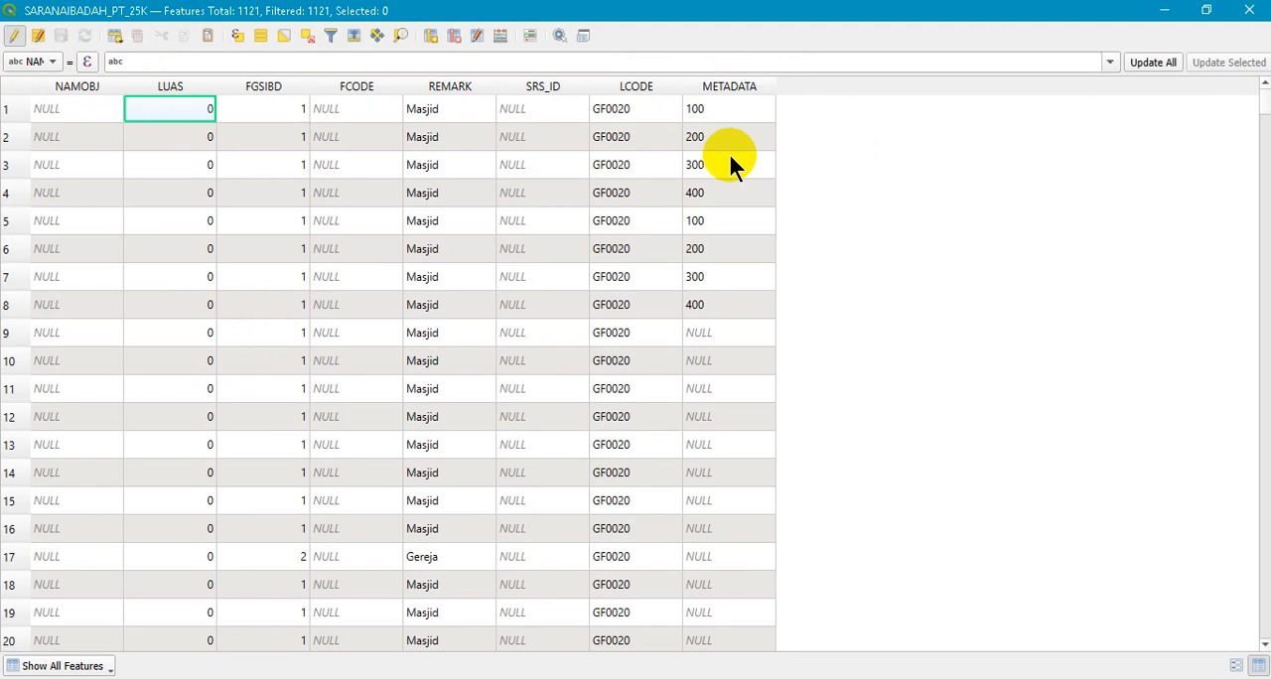
- Set the LUAS values of rows 1 to 10 to 100, 200, 200, 400, 500, 100, 200, 300, 400 and 500
double_click(187, 109)
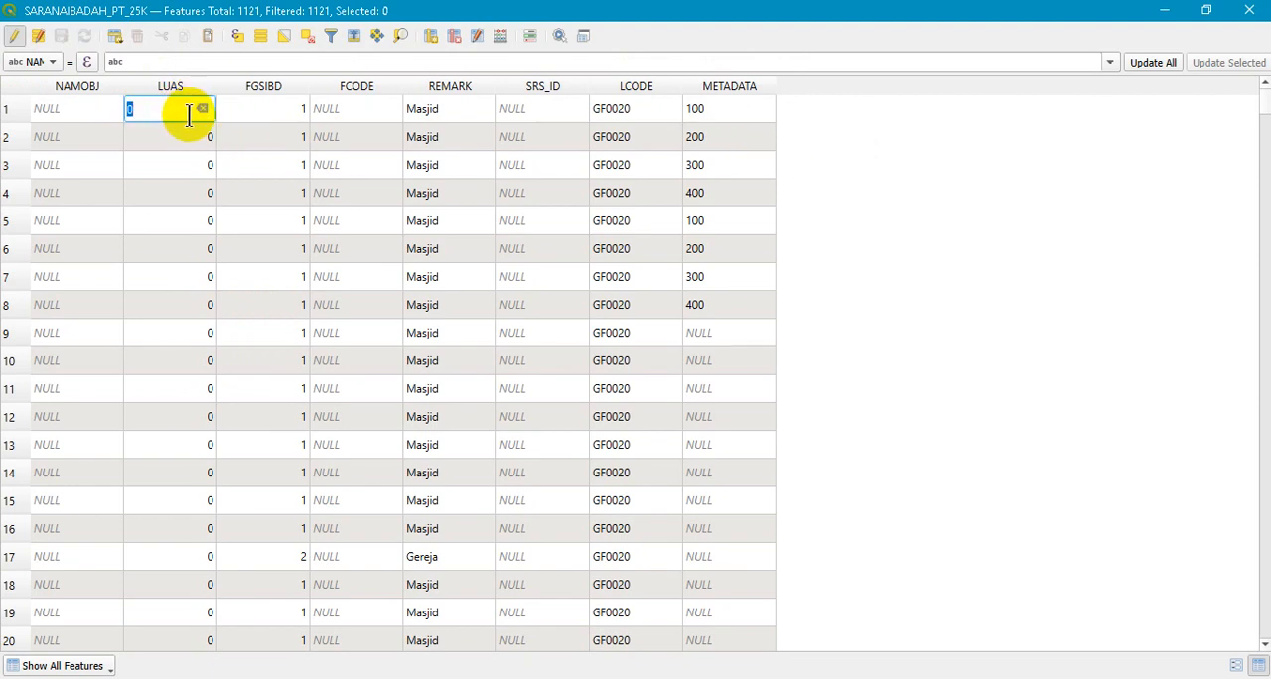
text(100)
key(Return)
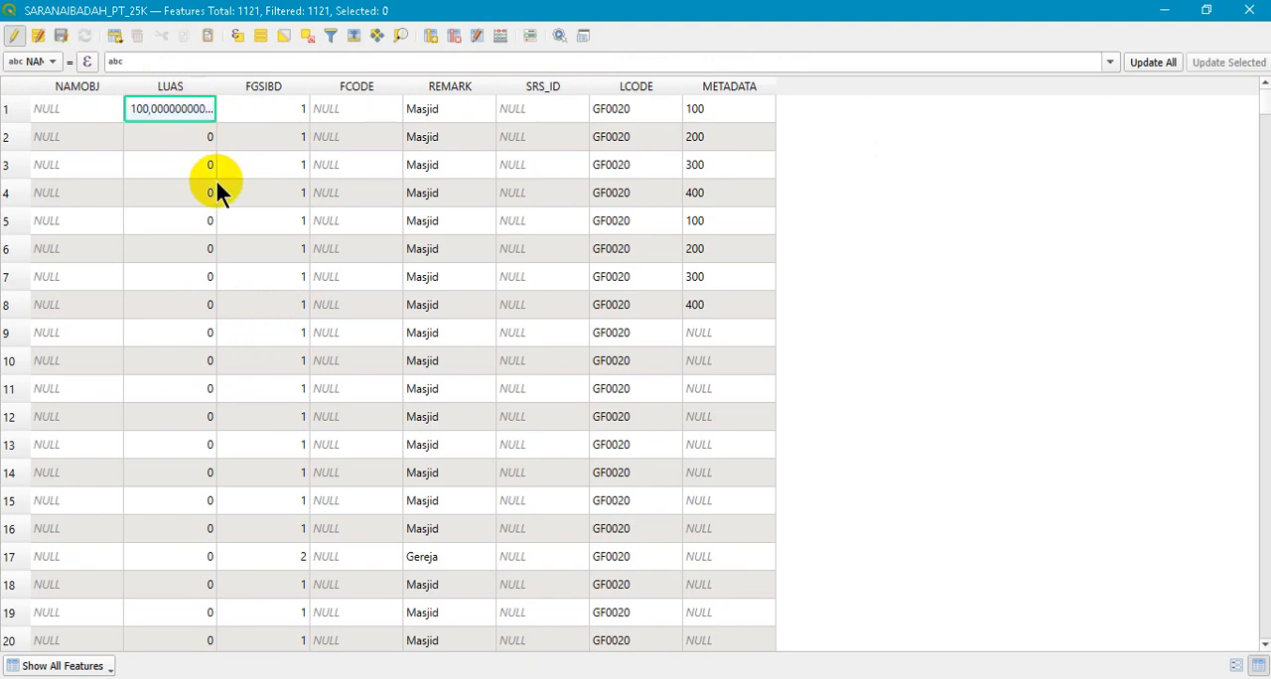
double_click(145, 139)
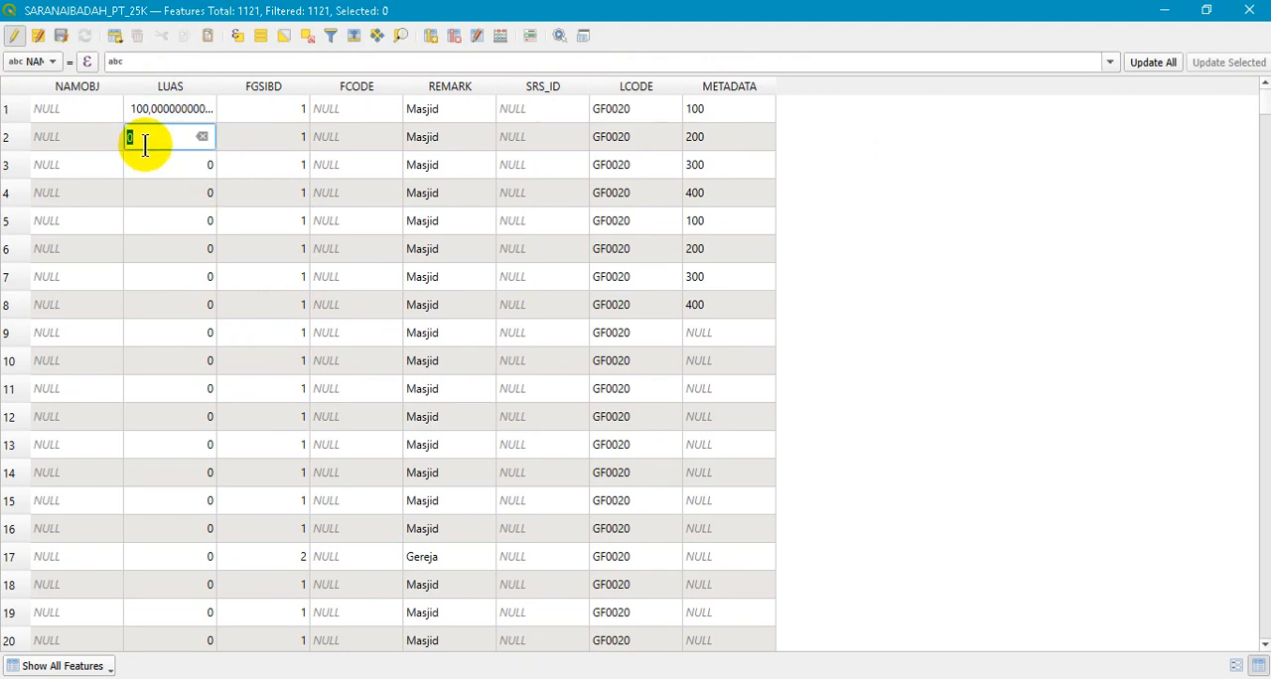
double_click(188, 173)
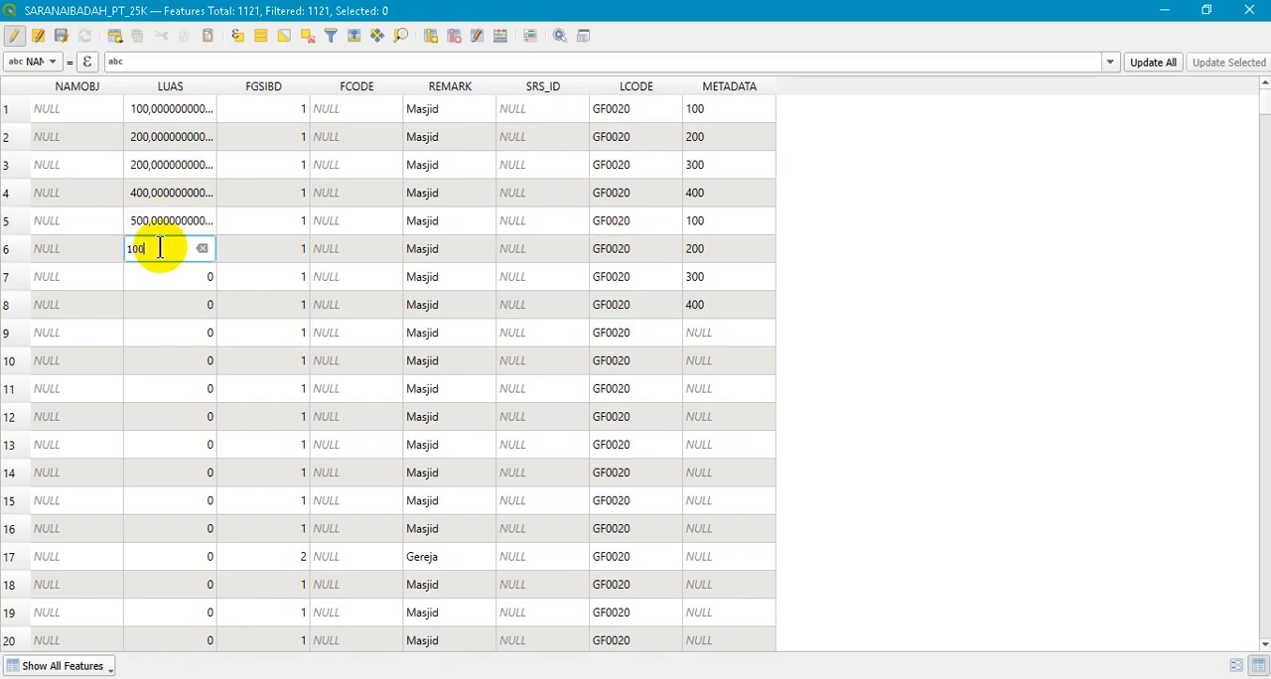
click(150, 277)
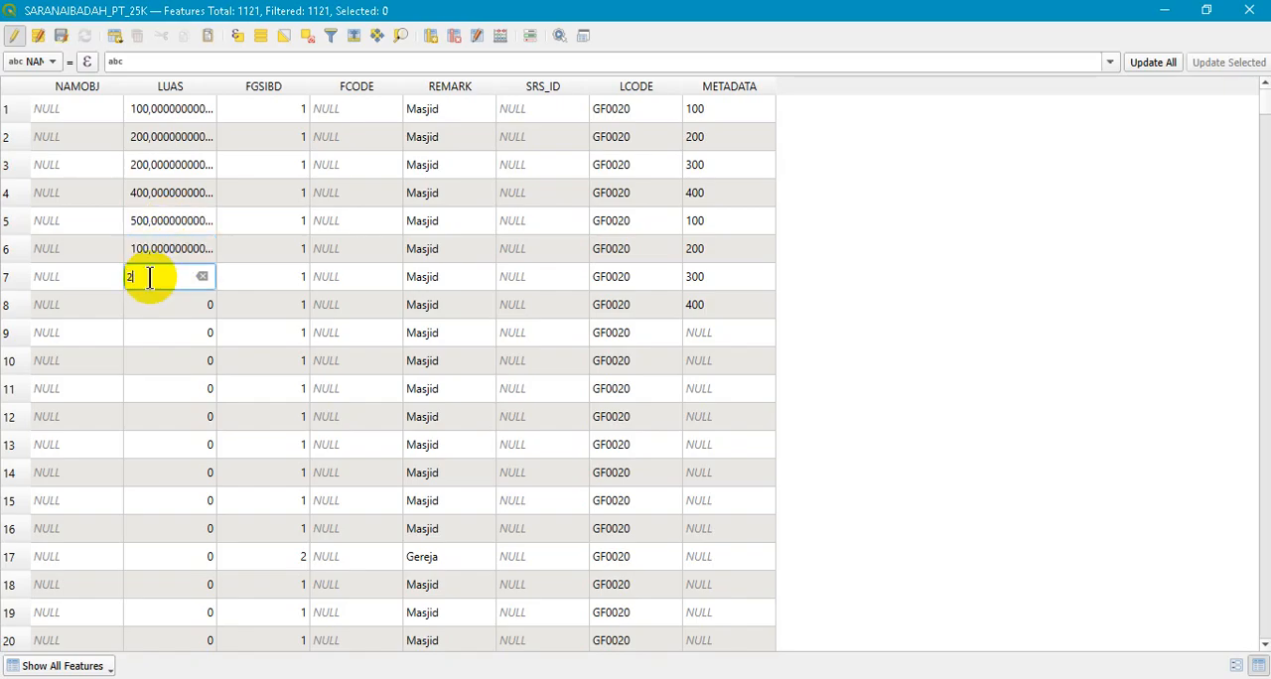
click(151, 305)
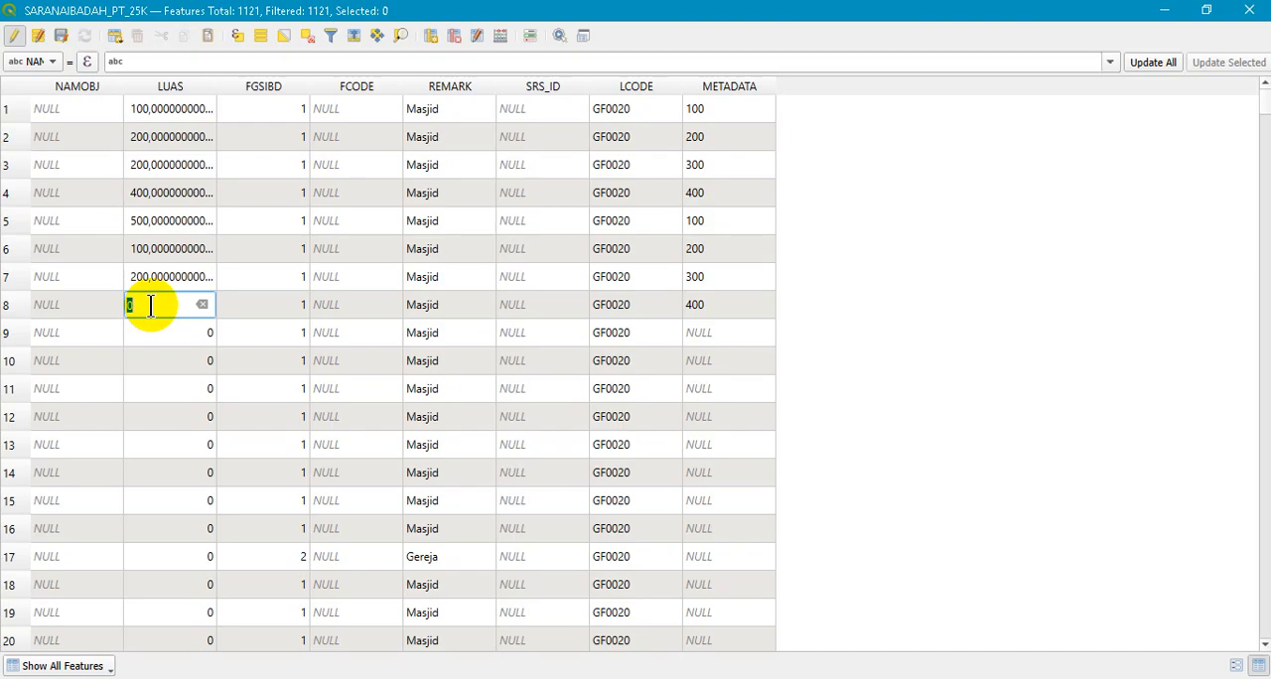
click(157, 341)
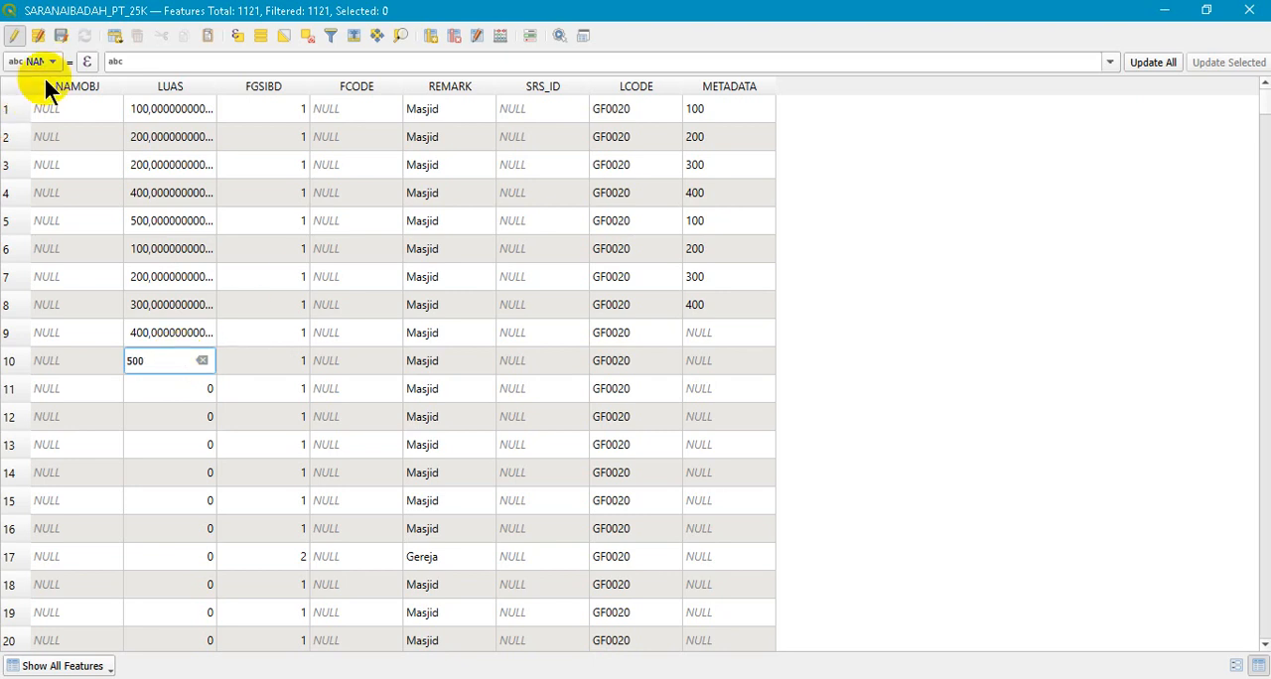
- Save the LUAS edits, turn off editing and close the attribute table
click(12, 37)
click(619, 361)
click(1243, 11)
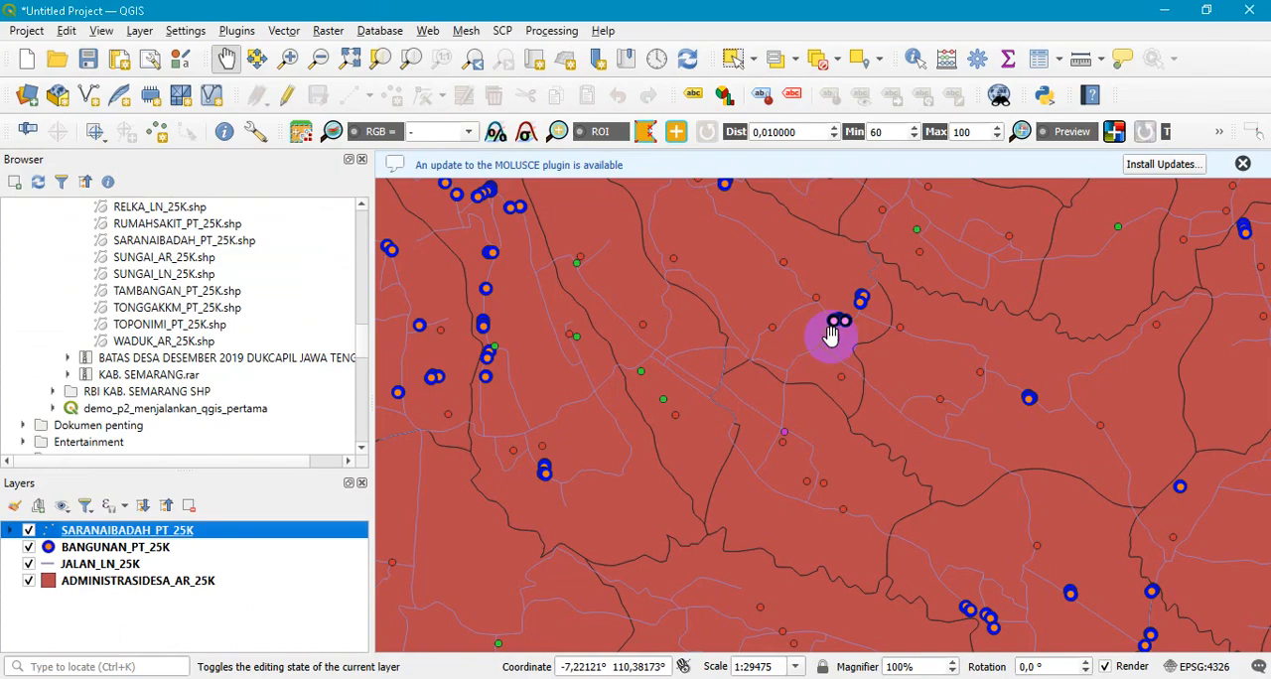
- Set SARANAIBADAH_PT_25K to graduated symbology by LUAS, classify it into 5 Equal Count (Quantile) classes and apply the result
right_click(188, 529)
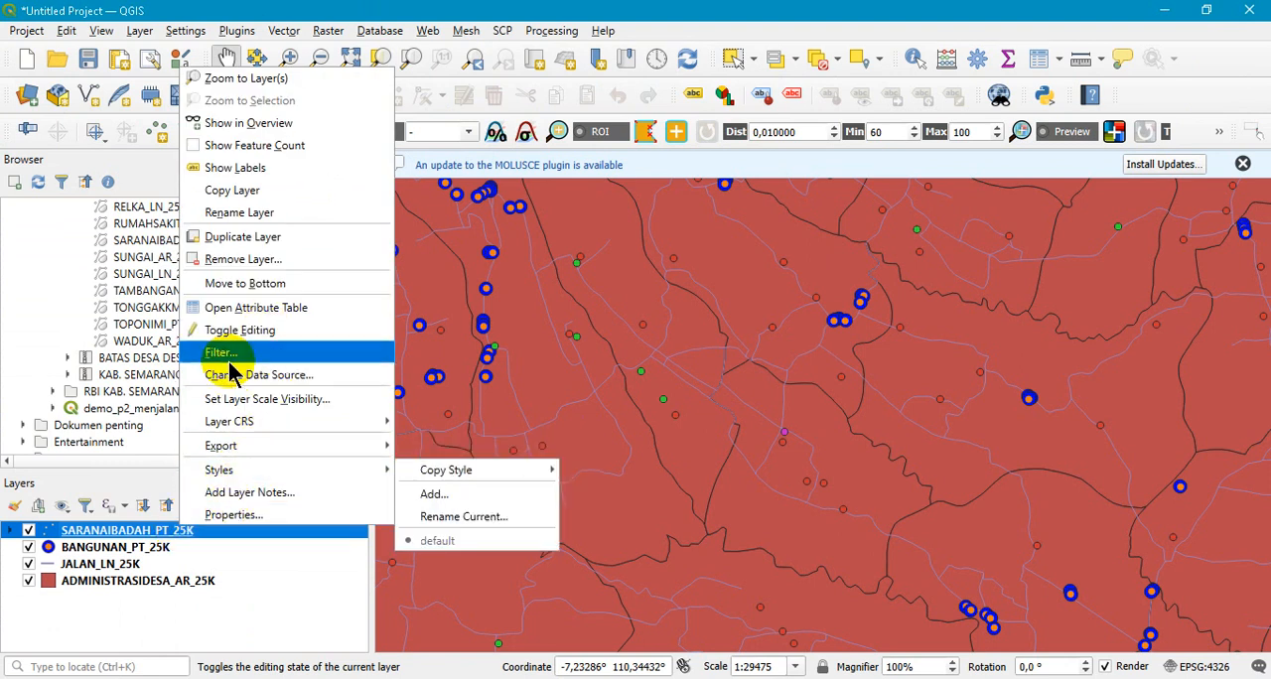
click(230, 515)
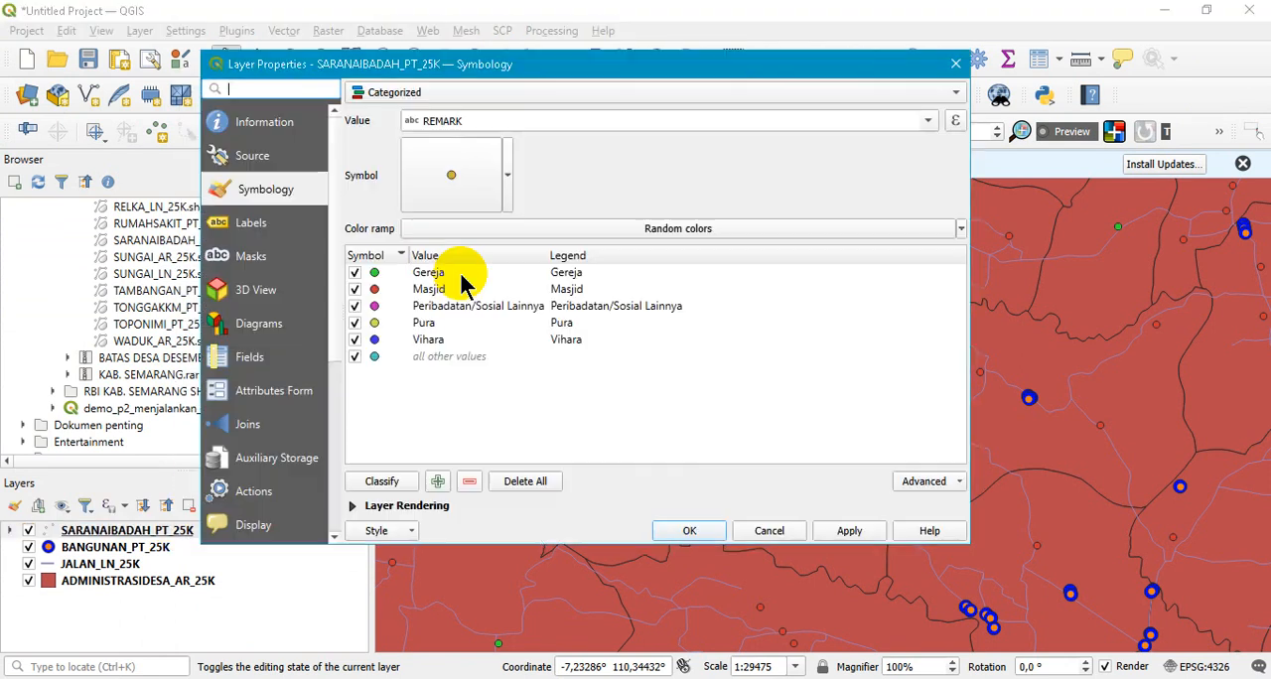
click(525, 94)
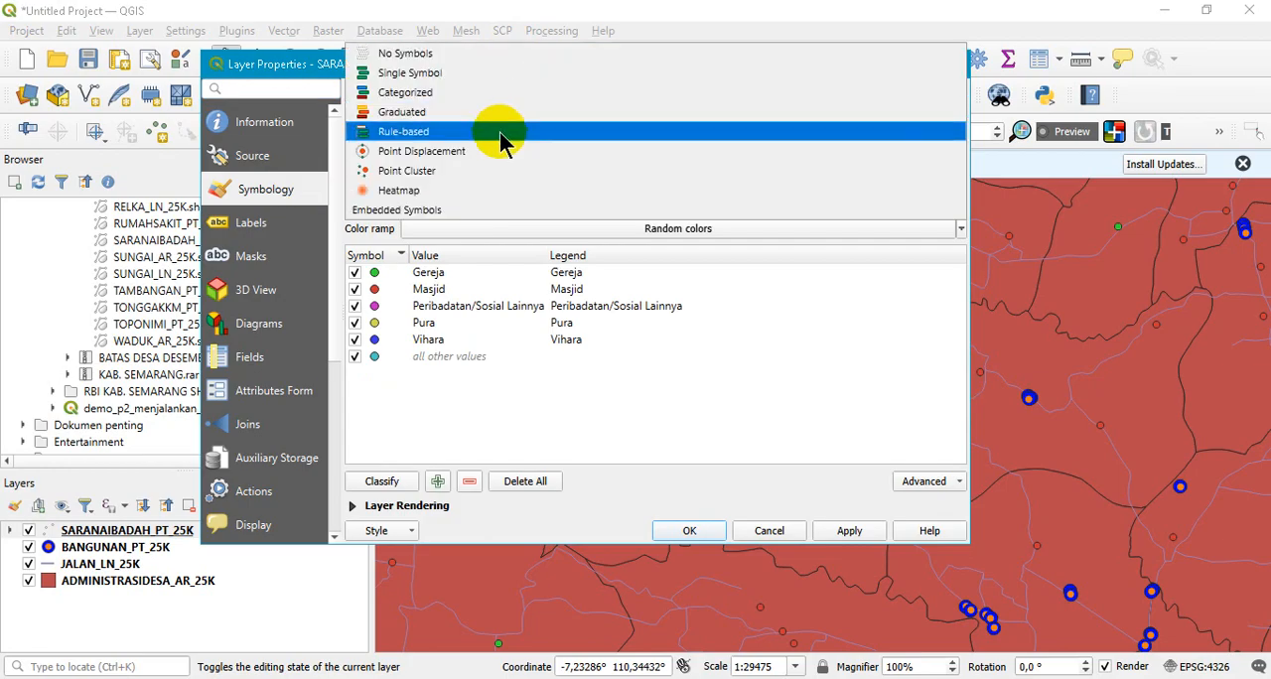
click(502, 109)
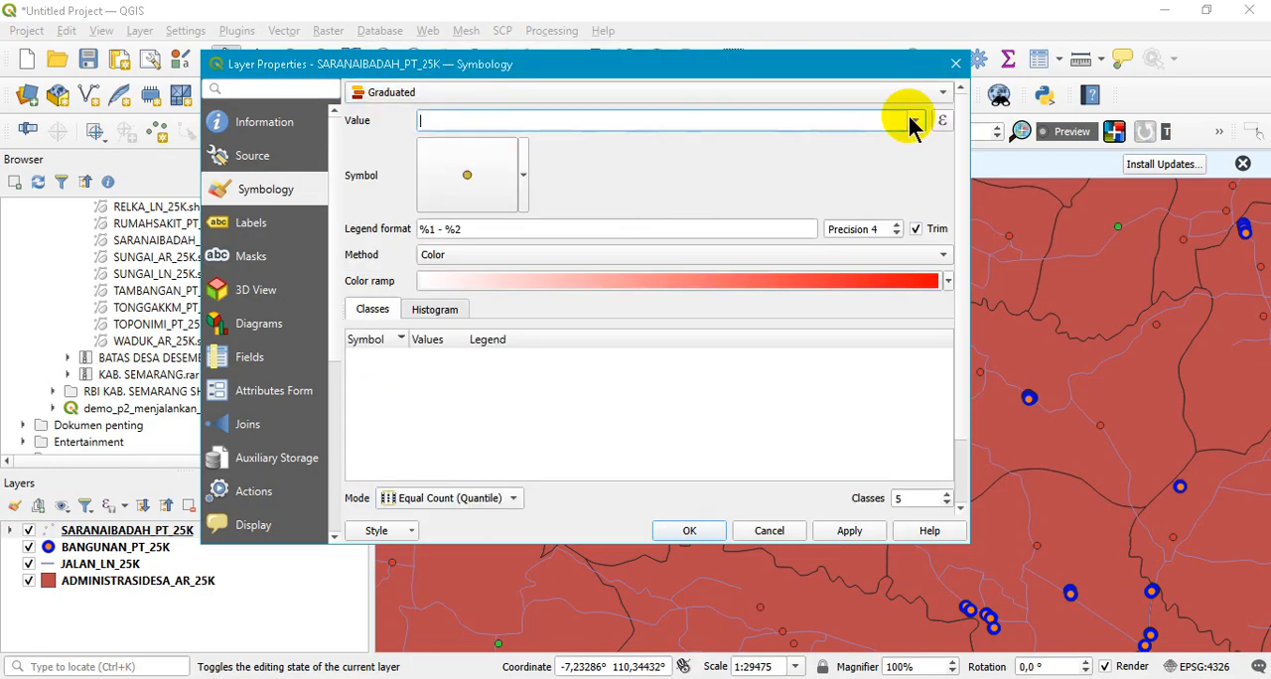
click(914, 121)
click(839, 148)
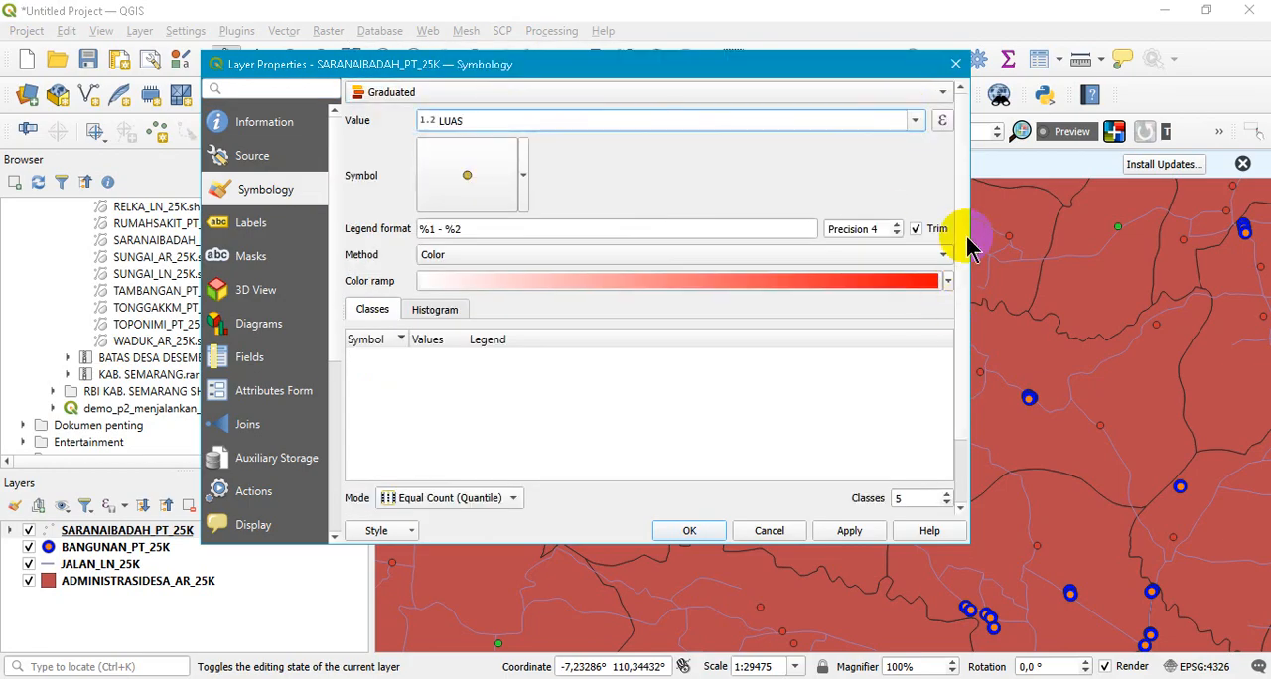
scroll(962, 318, down, 3)
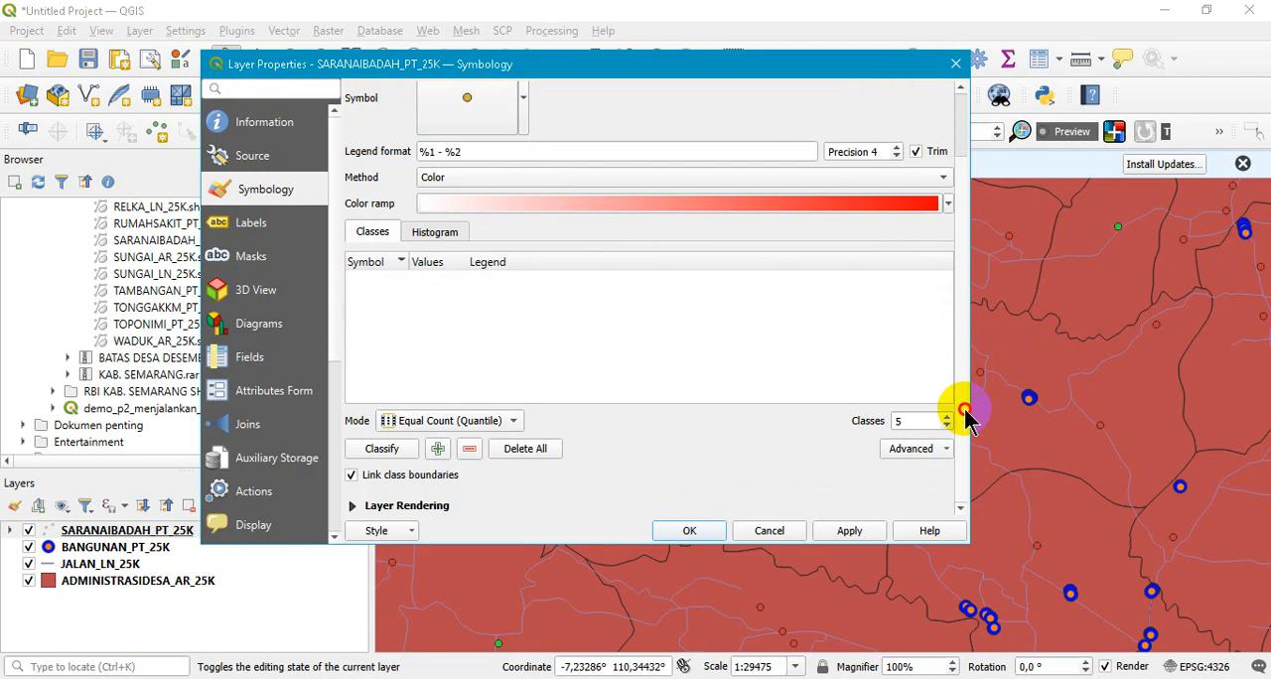
click(397, 448)
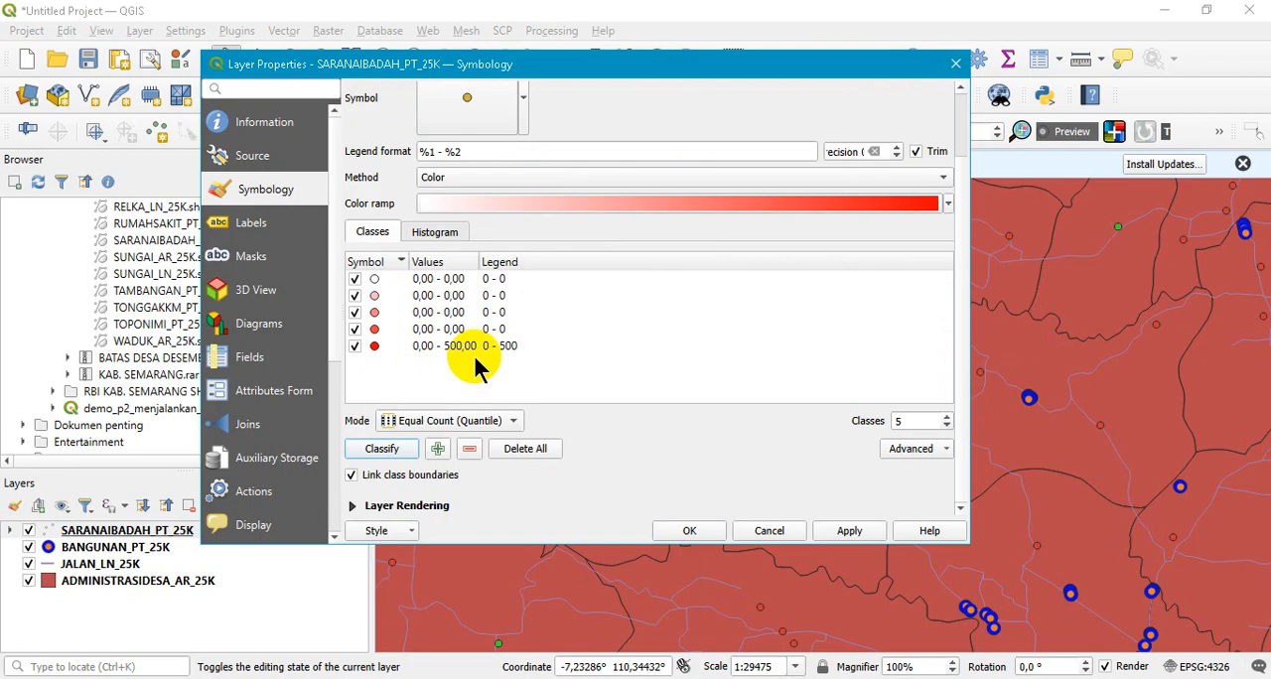
click(850, 531)
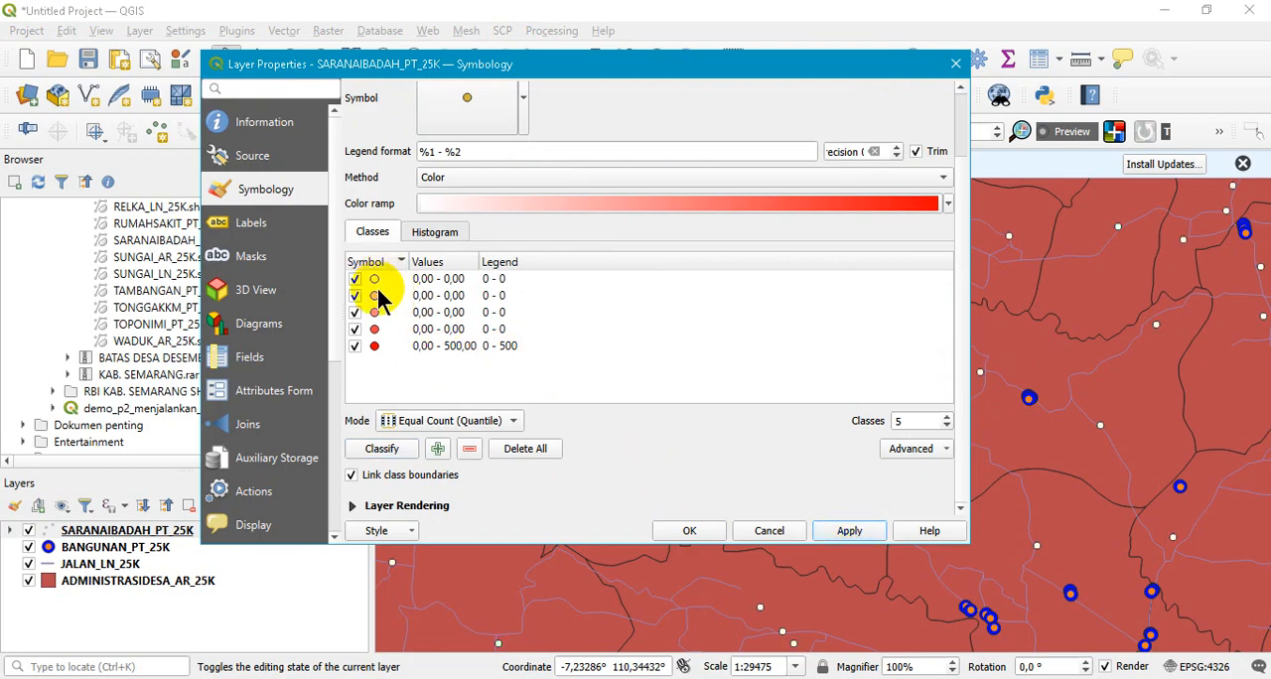
click(690, 532)
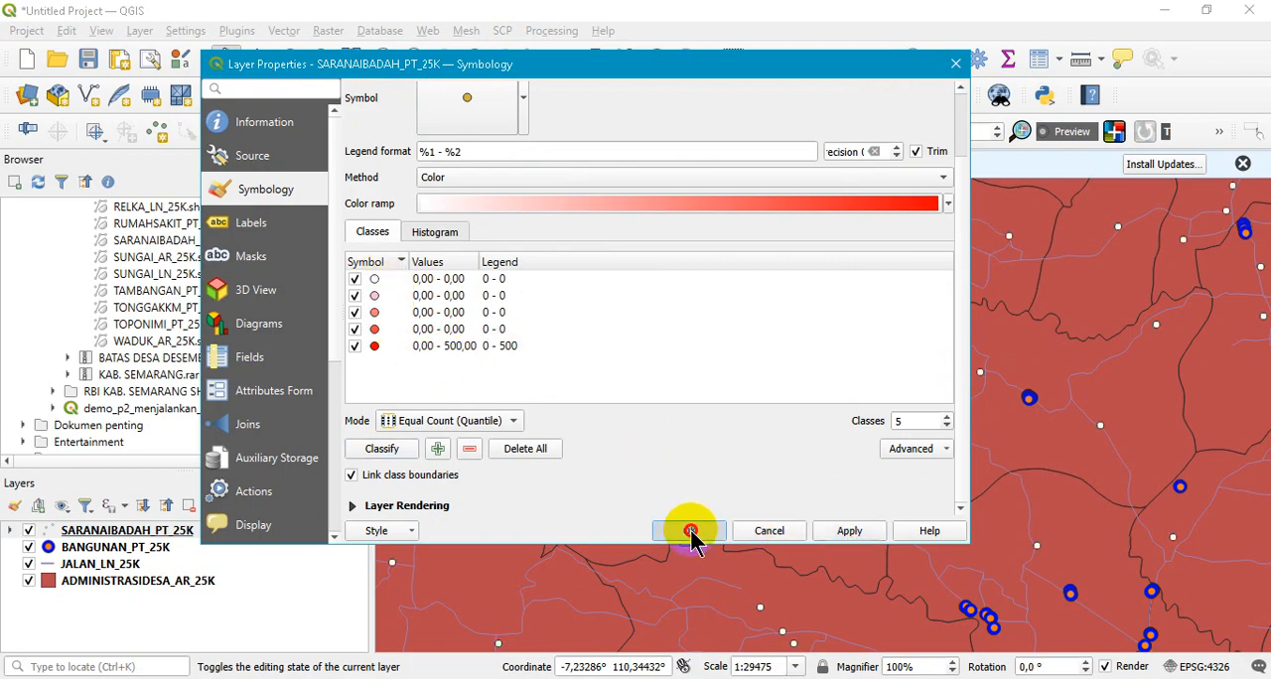
- Reclassify the graduated LUAS symbology into 5 classes in Equal Interval mode, apply it and close the layer properties
click(395, 280)
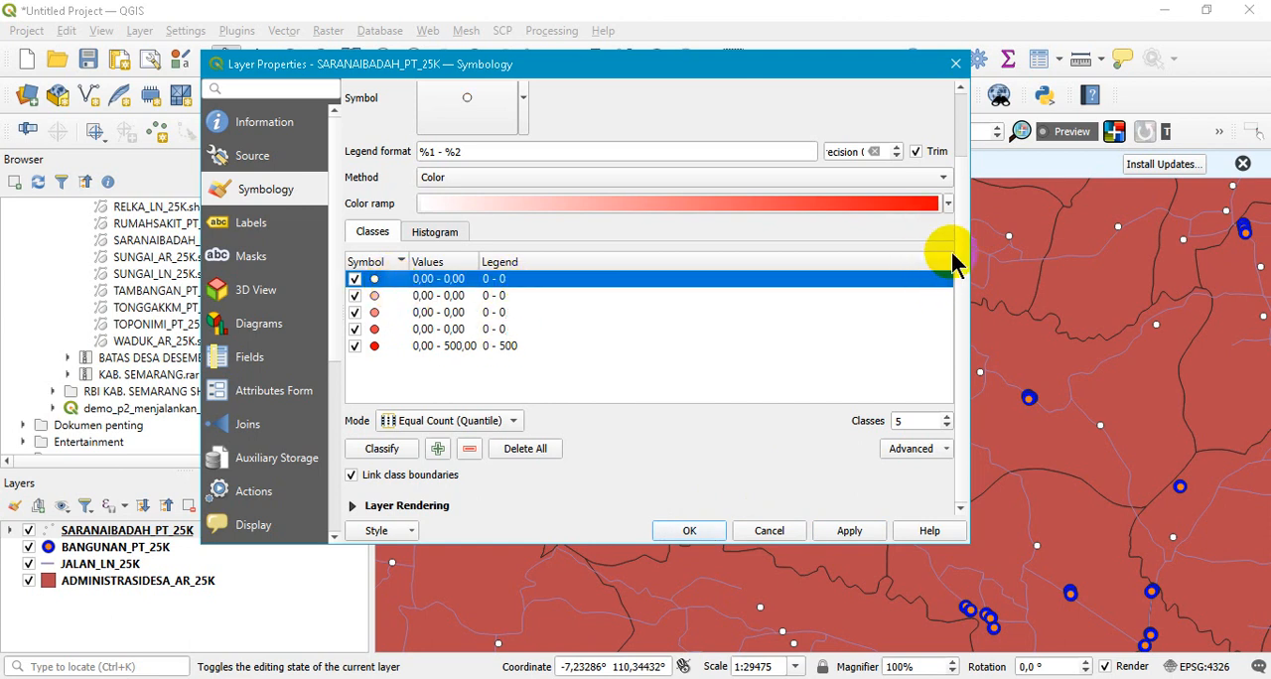
drag(960, 199, 962, 136)
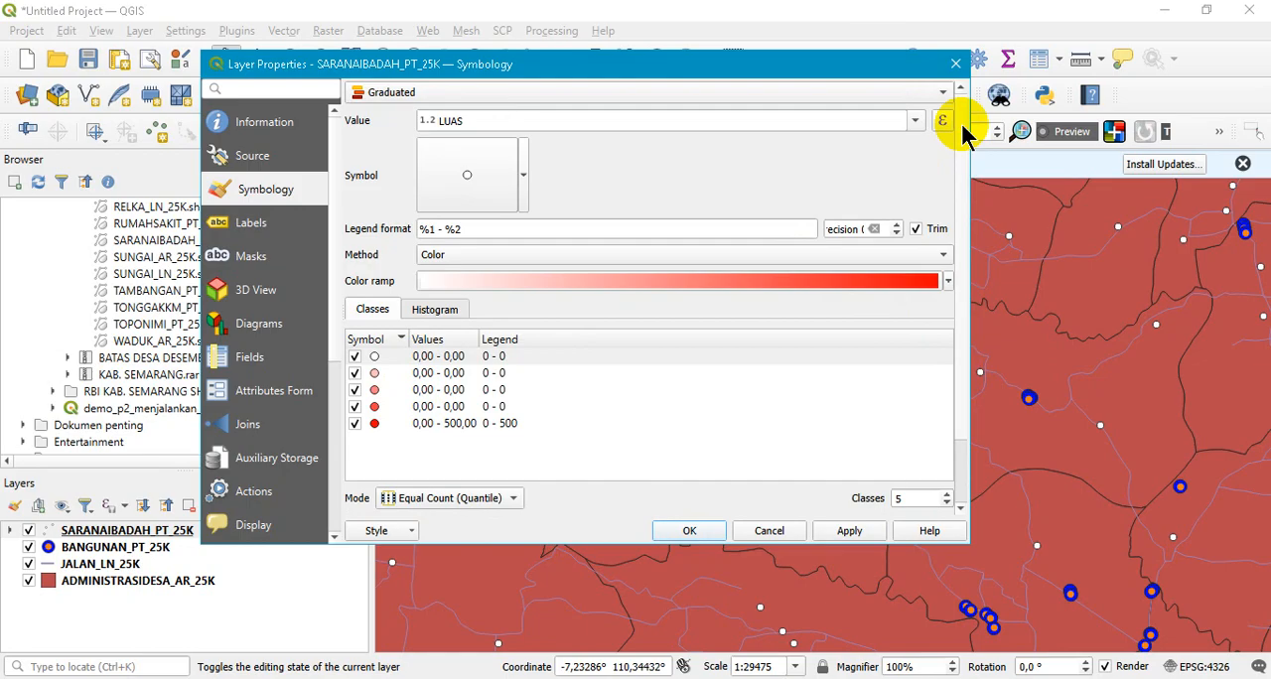
scroll(695, 397, down, 2)
click(509, 422)
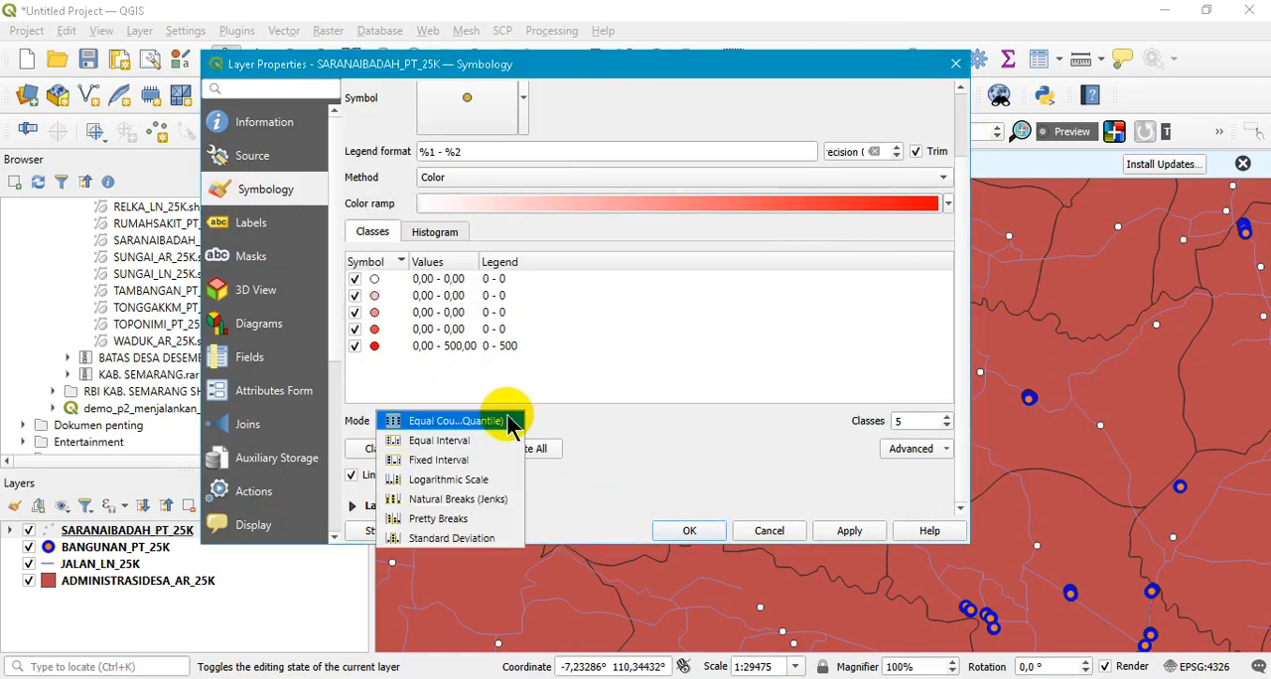
click(486, 440)
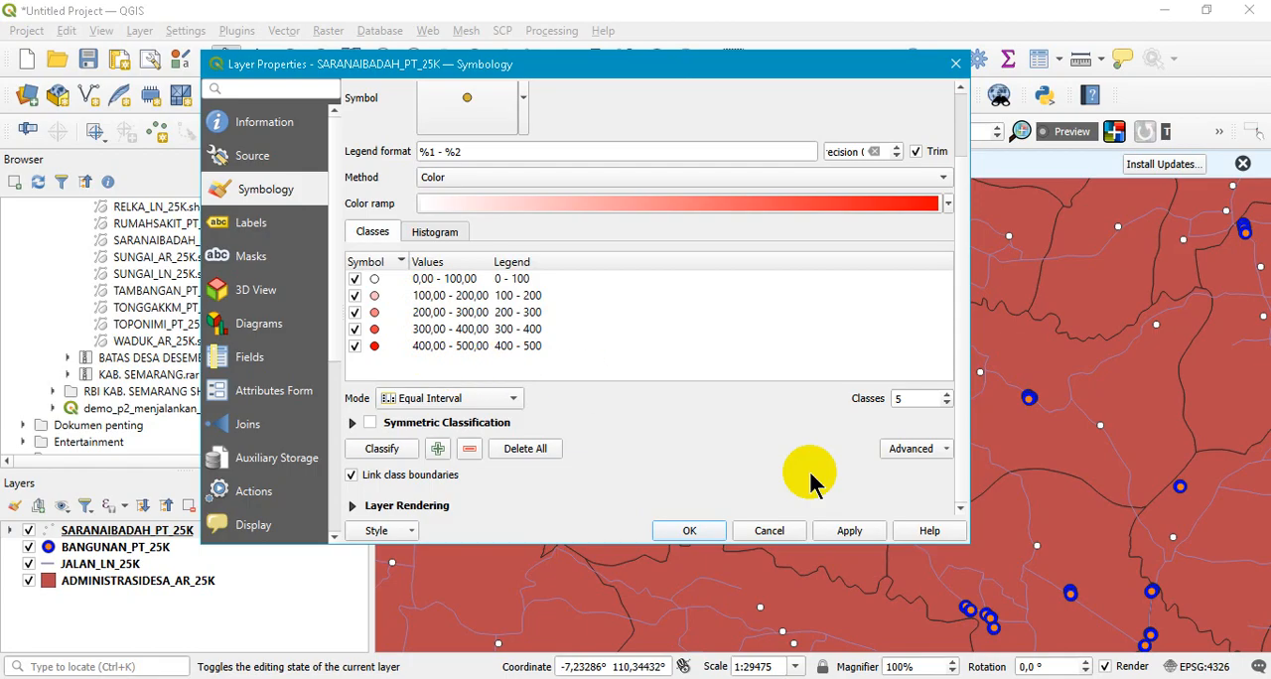
click(856, 532)
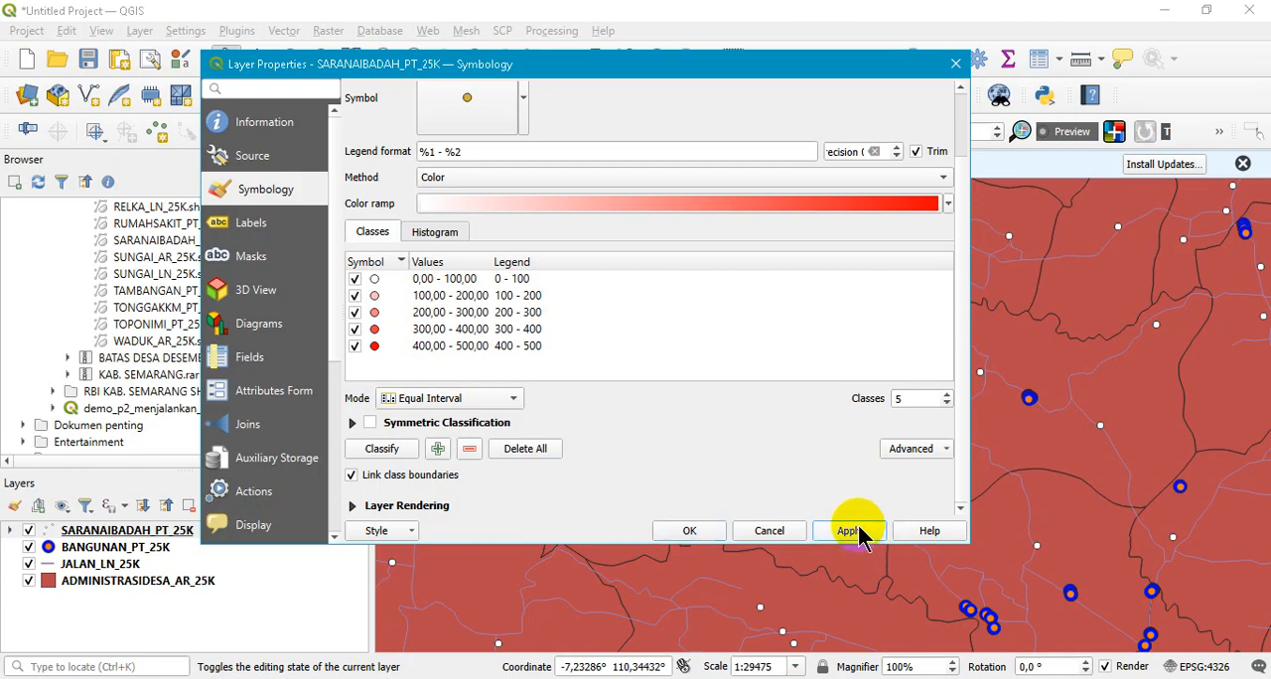
click(701, 532)
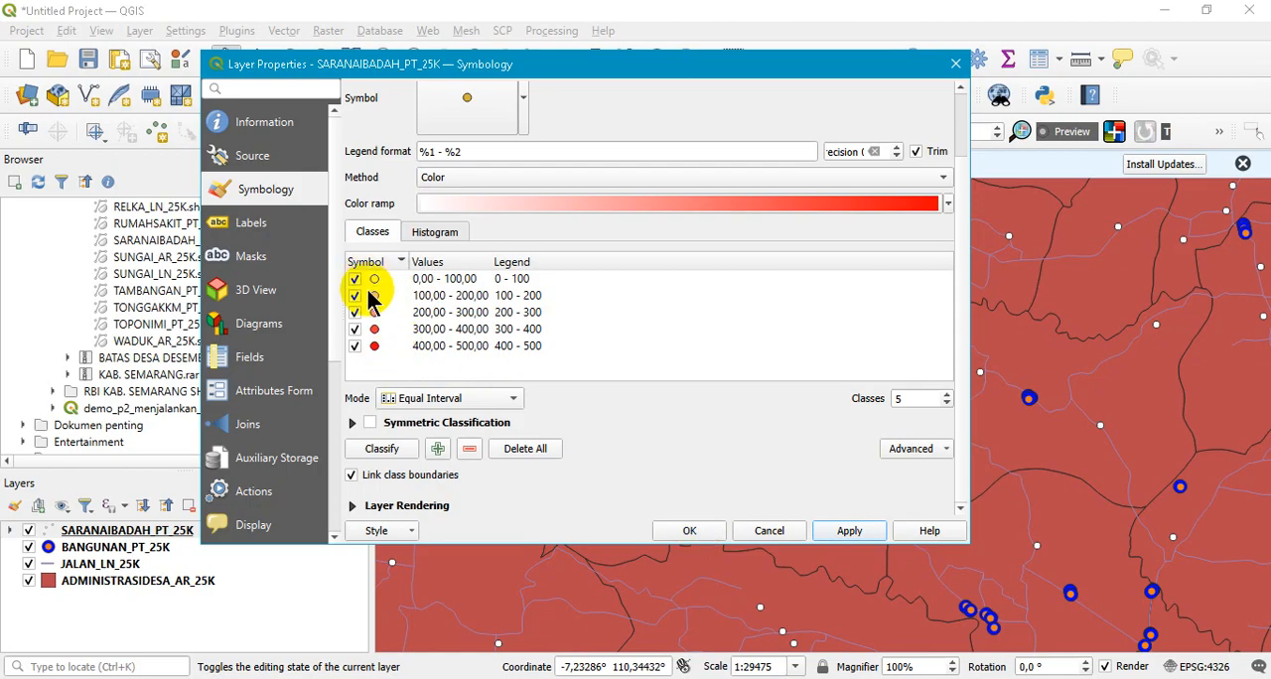
click(687, 534)
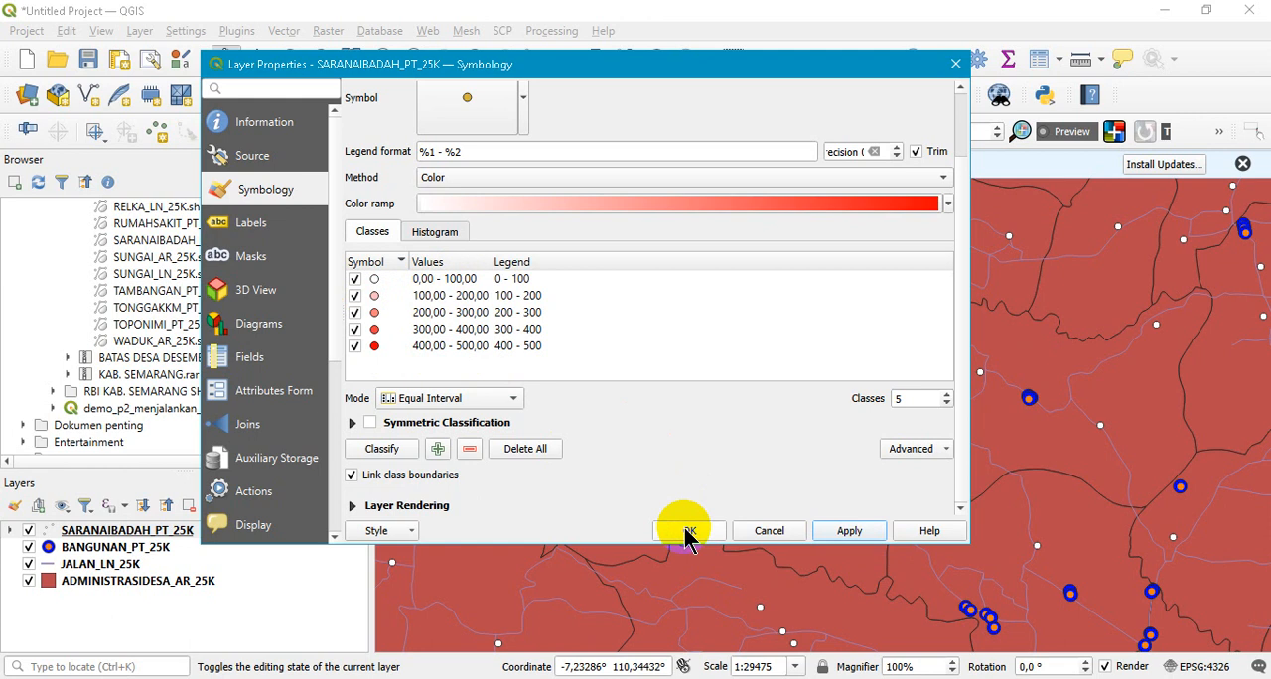
click(688, 532)
- Hide the BANGUNAN_PT_25K layer and review the LUAS values in the SARANAIBADAH_PT_25K attribute table
scroll(660, 444, down, 3)
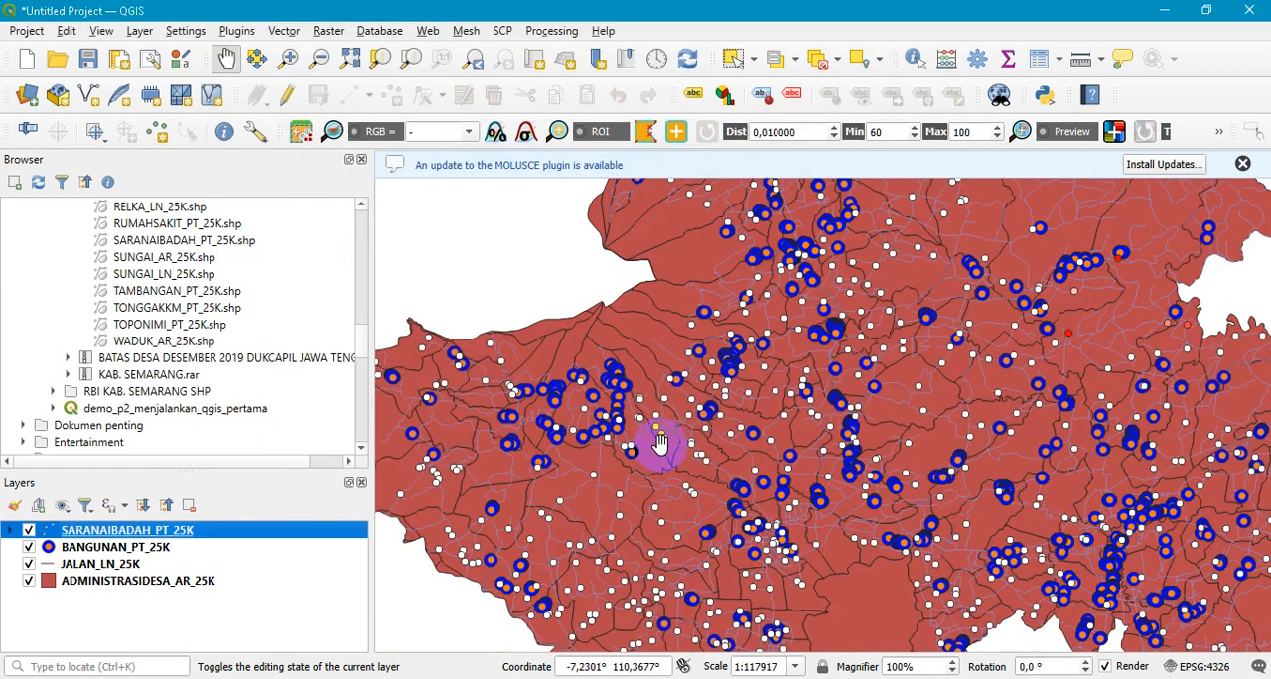
click(29, 549)
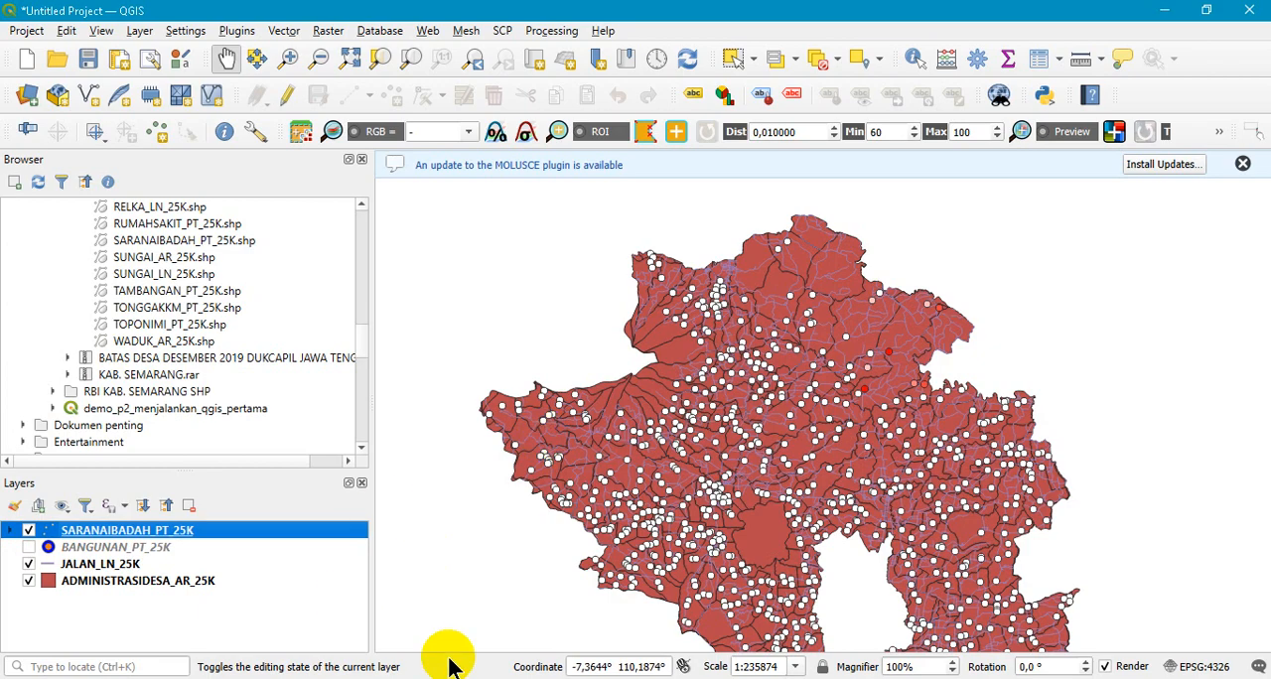
right_click(107, 534)
click(202, 316)
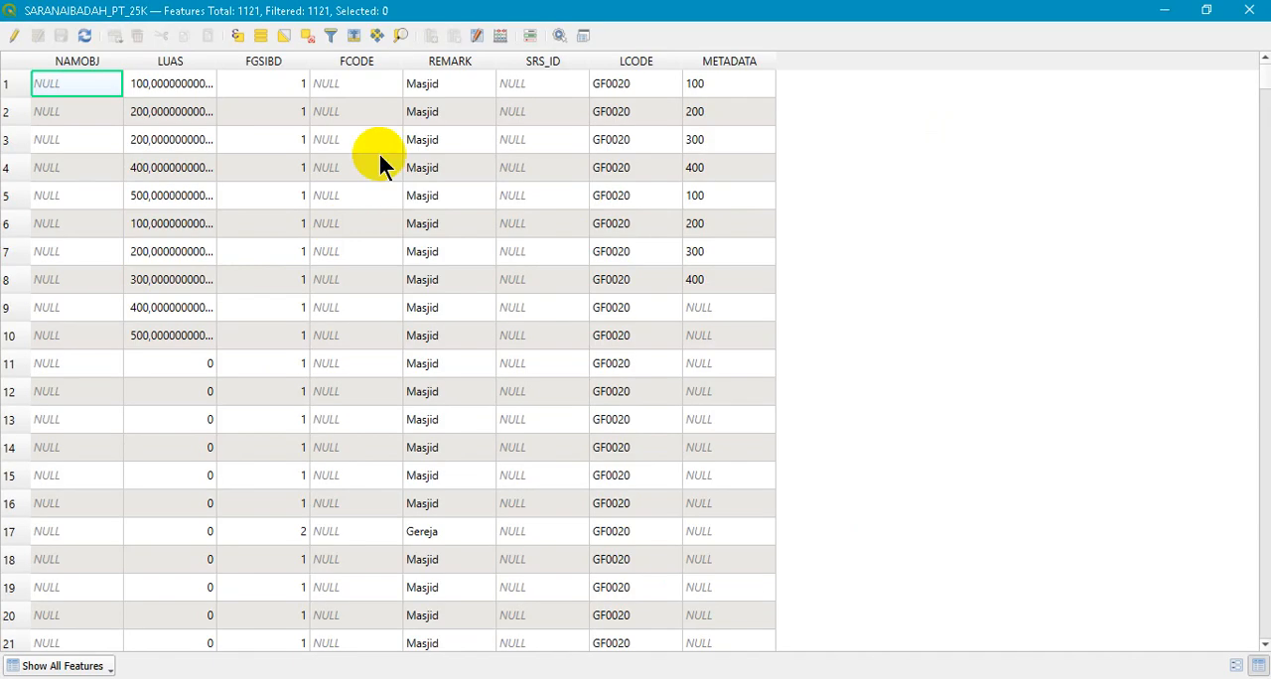
scroll(208, 391, down, 11)
scroll(208, 391, up, 11)
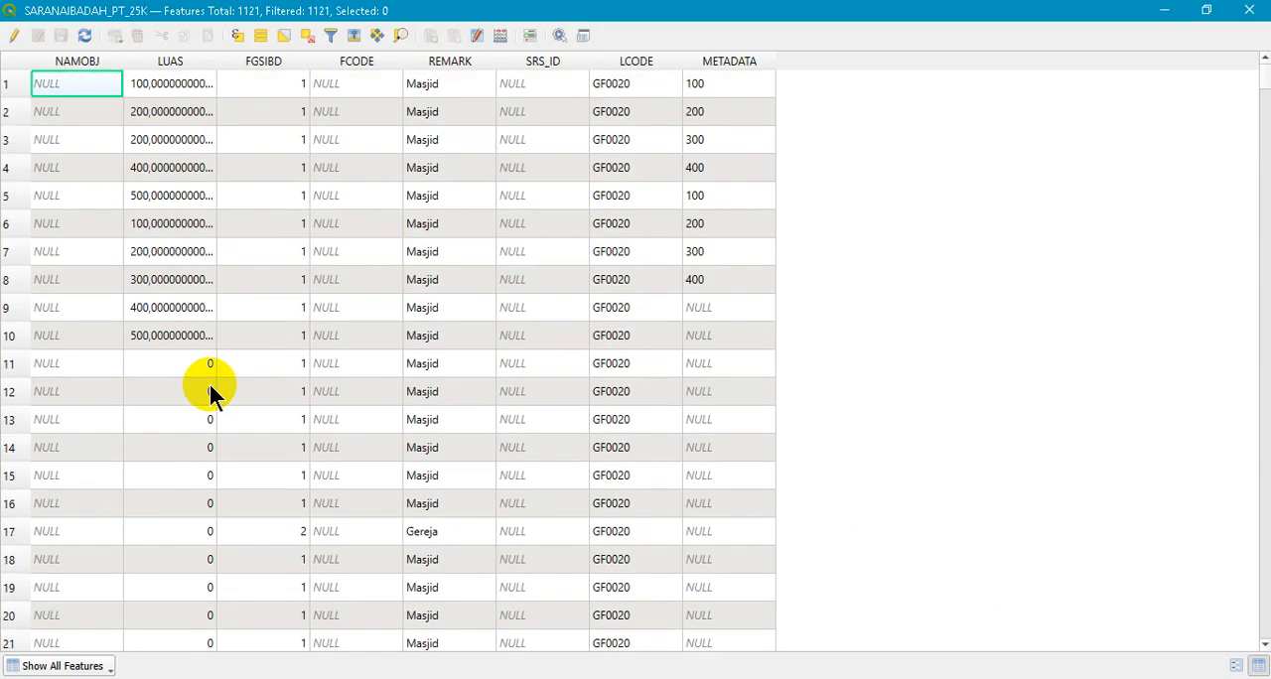
click(1250, 14)
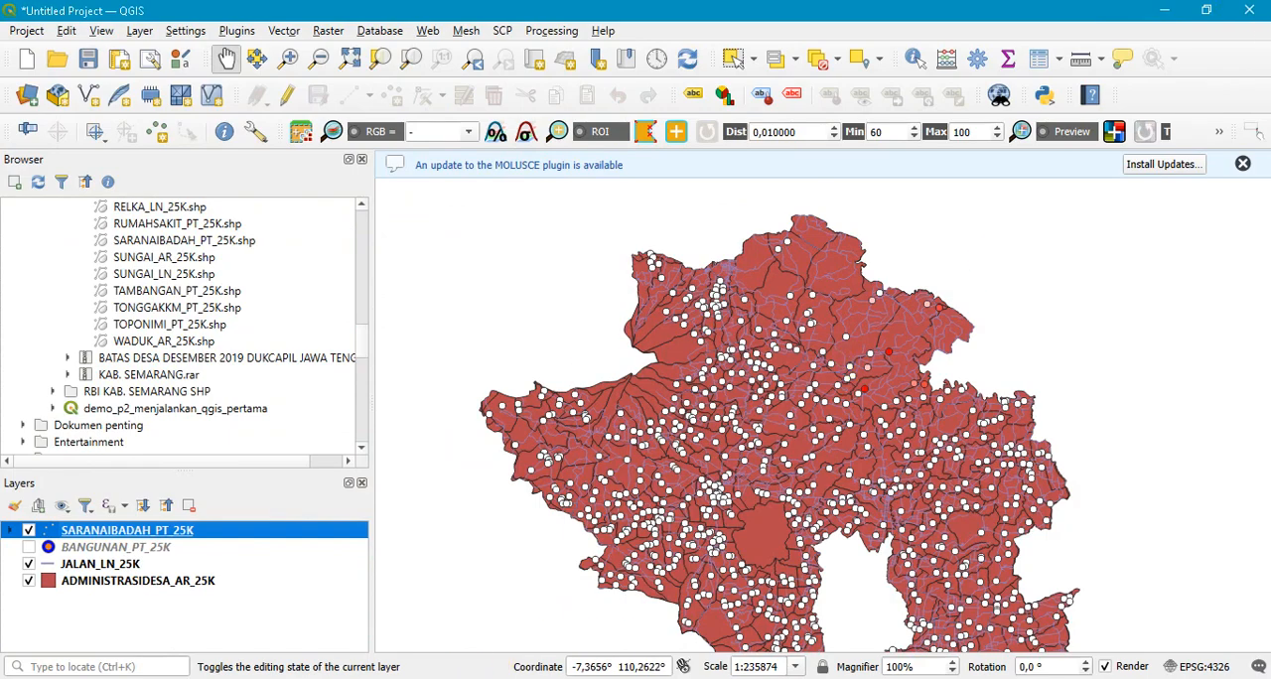
- Switch to the PowerPoint slide show, view rule-based symbology slides 18 and 19, and return to QGIS
key(alt+Tab)
click(1176, 669)
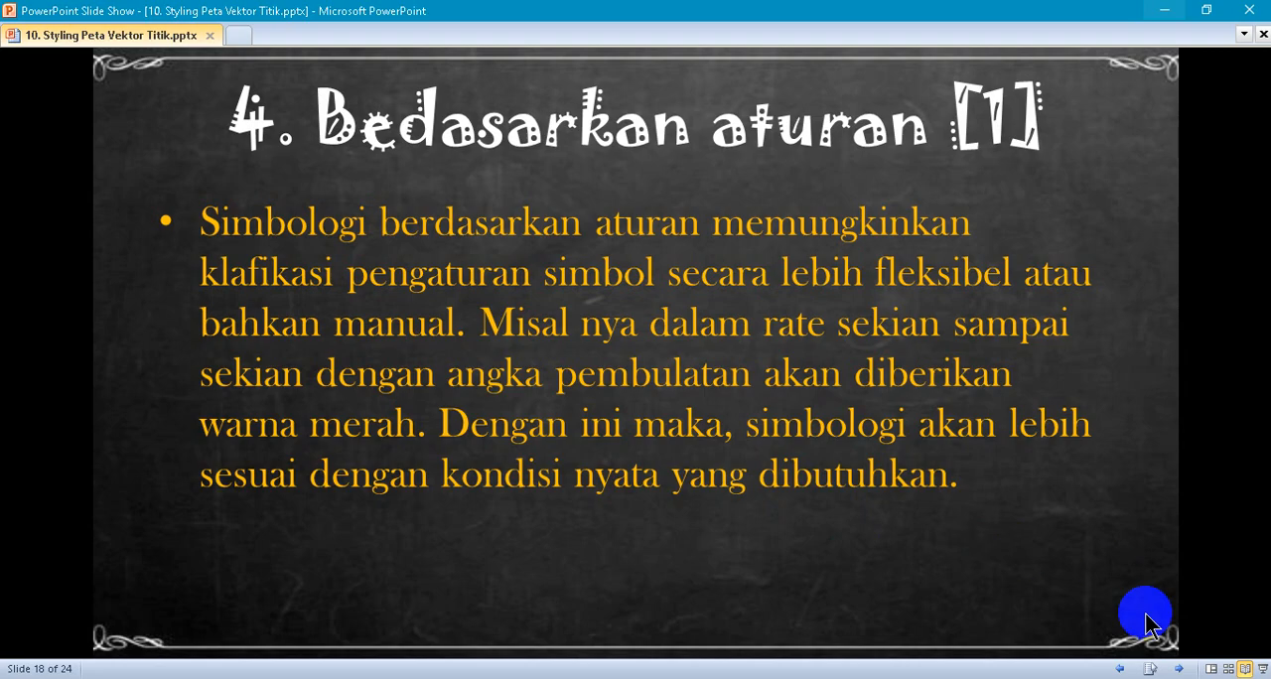
click(1181, 671)
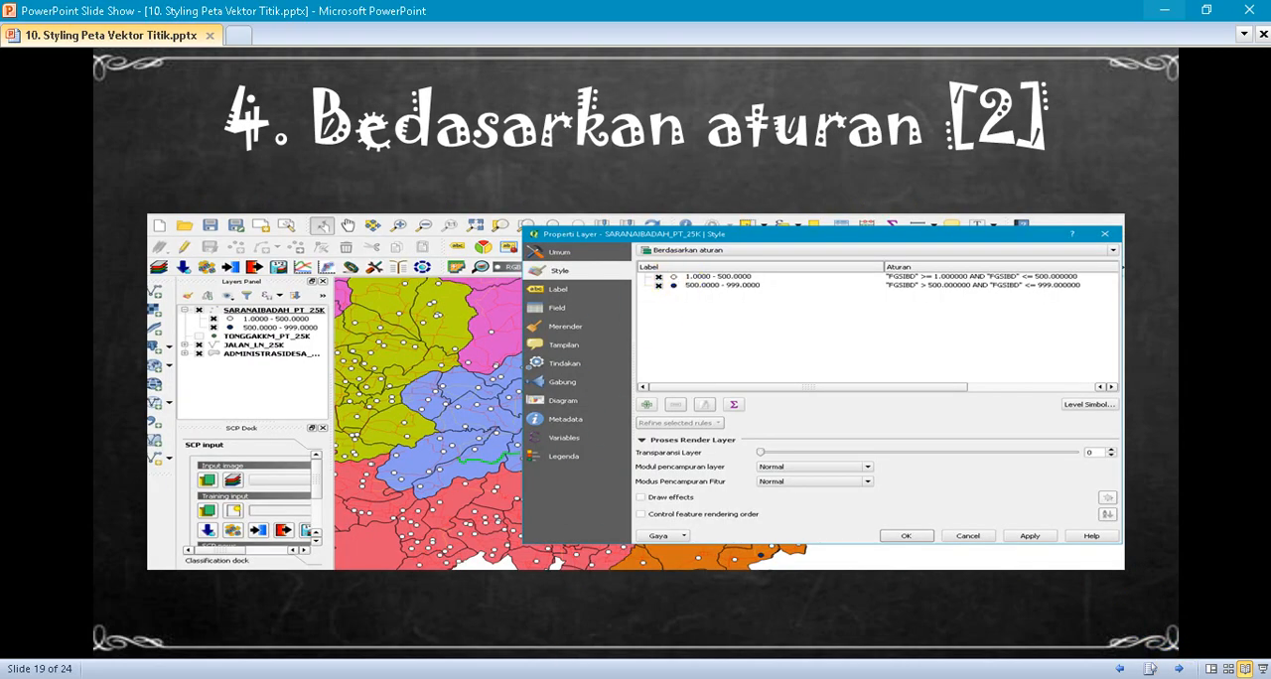
click(480, 678)
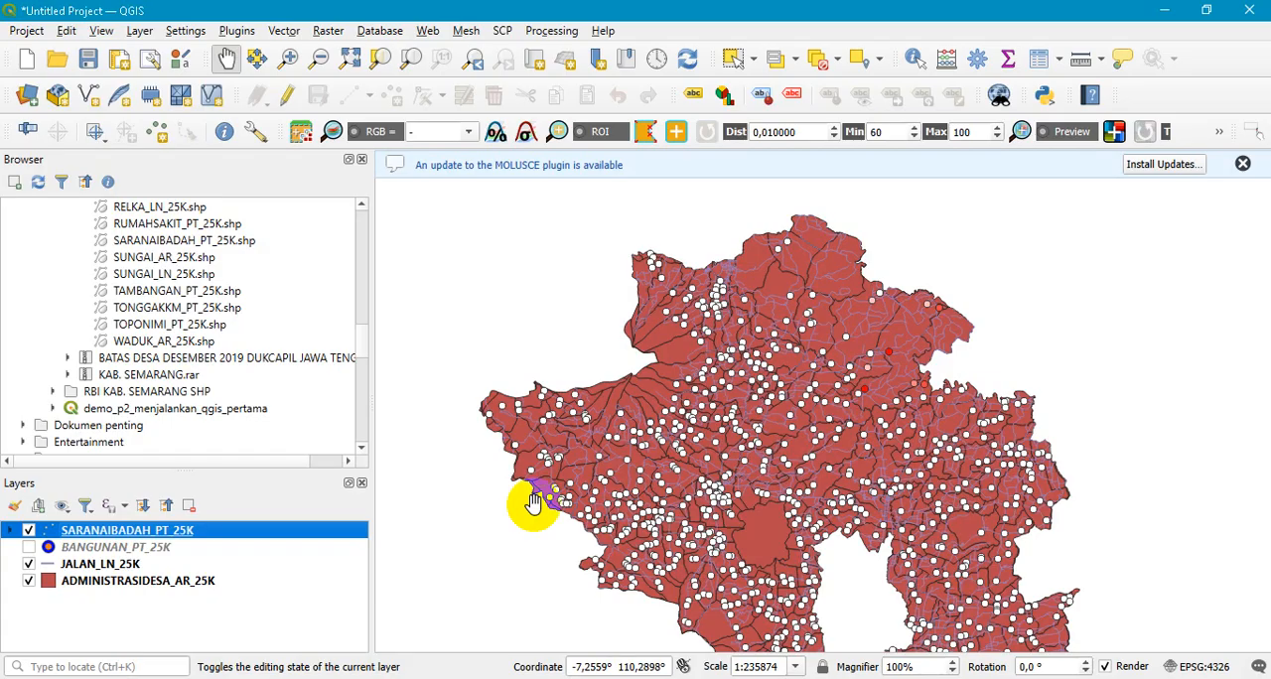
- Check the REMARK column in the SARANAIBADAH_PT_25K attribute table and close the table
right_click(146, 539)
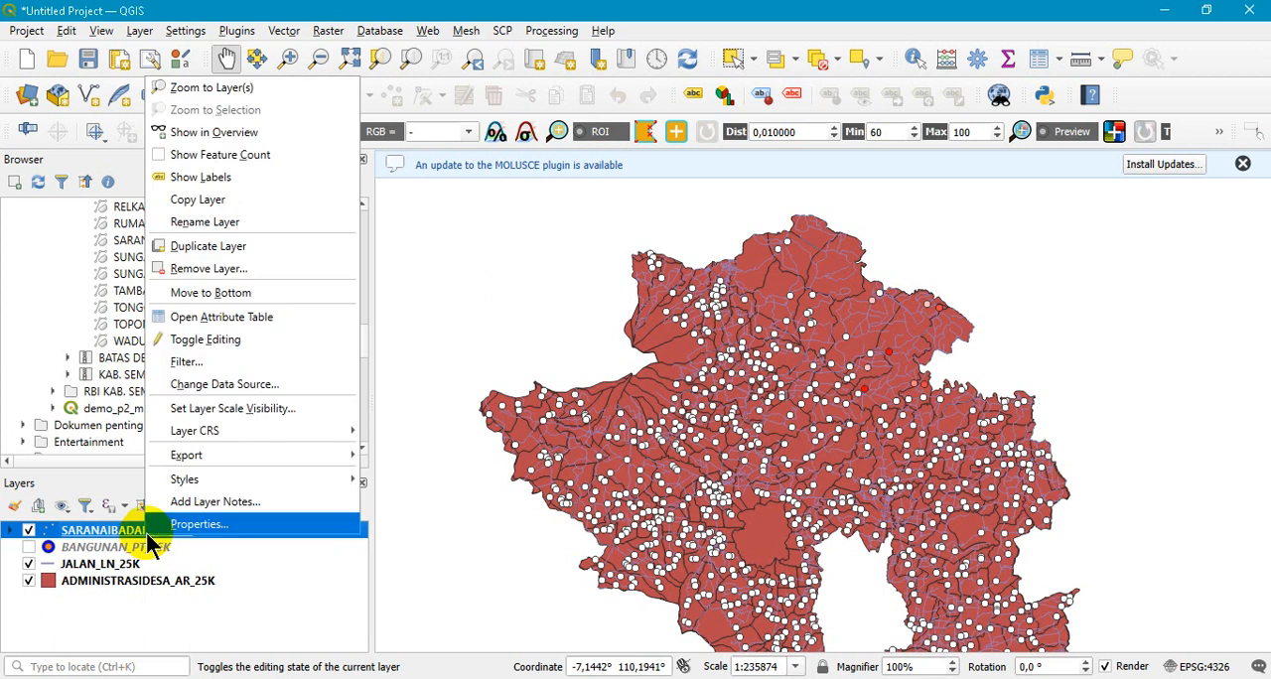
click(266, 319)
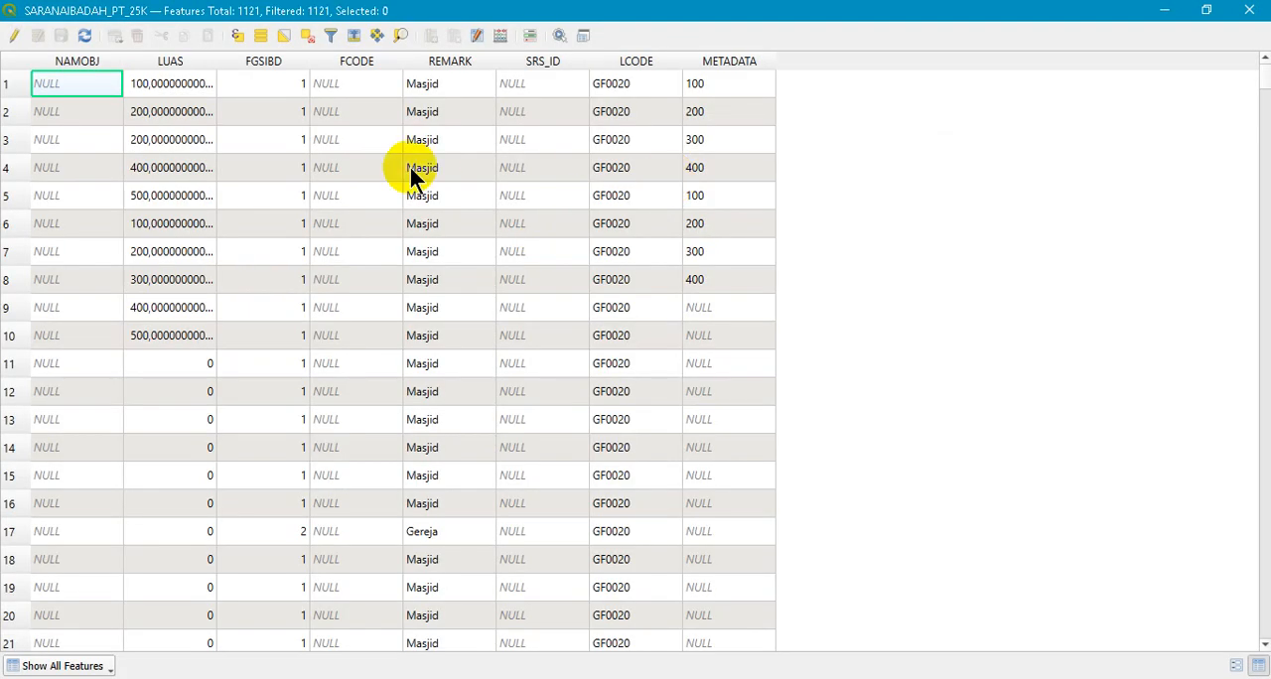
click(1250, 10)
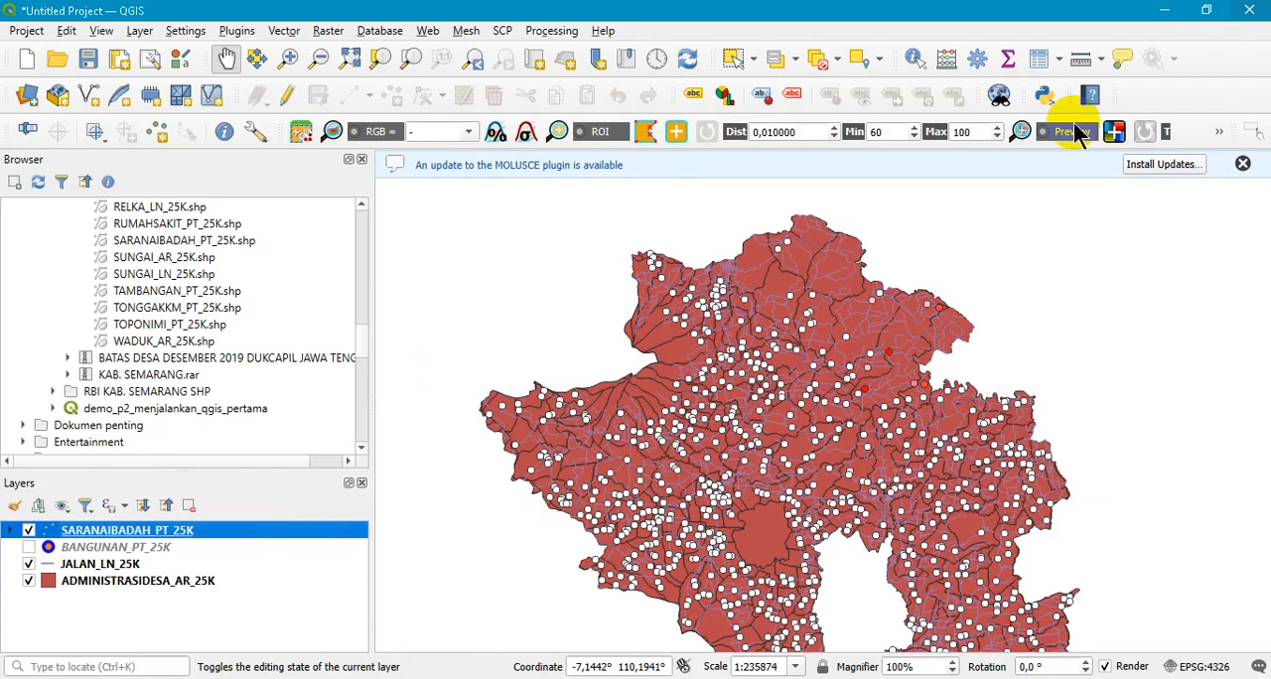
- Change SARANAIBADAH_PT_25K to categorized symbology by REMARK and classify its values
right_click(151, 531)
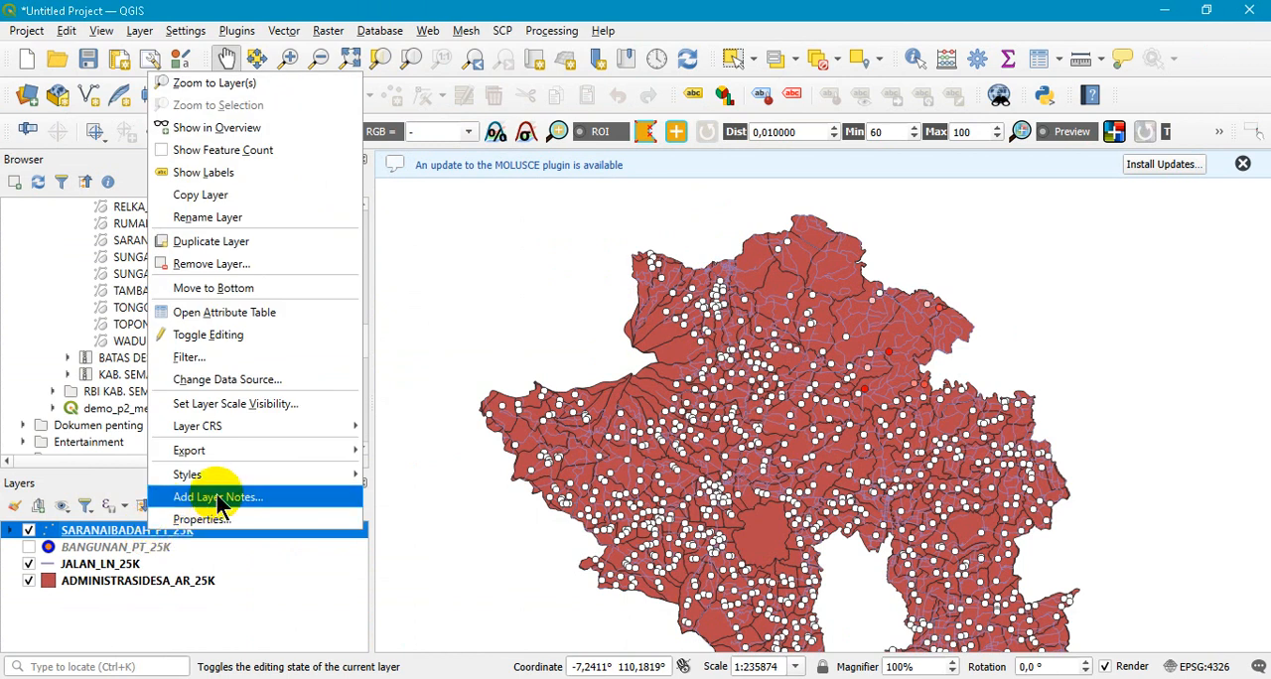
click(204, 519)
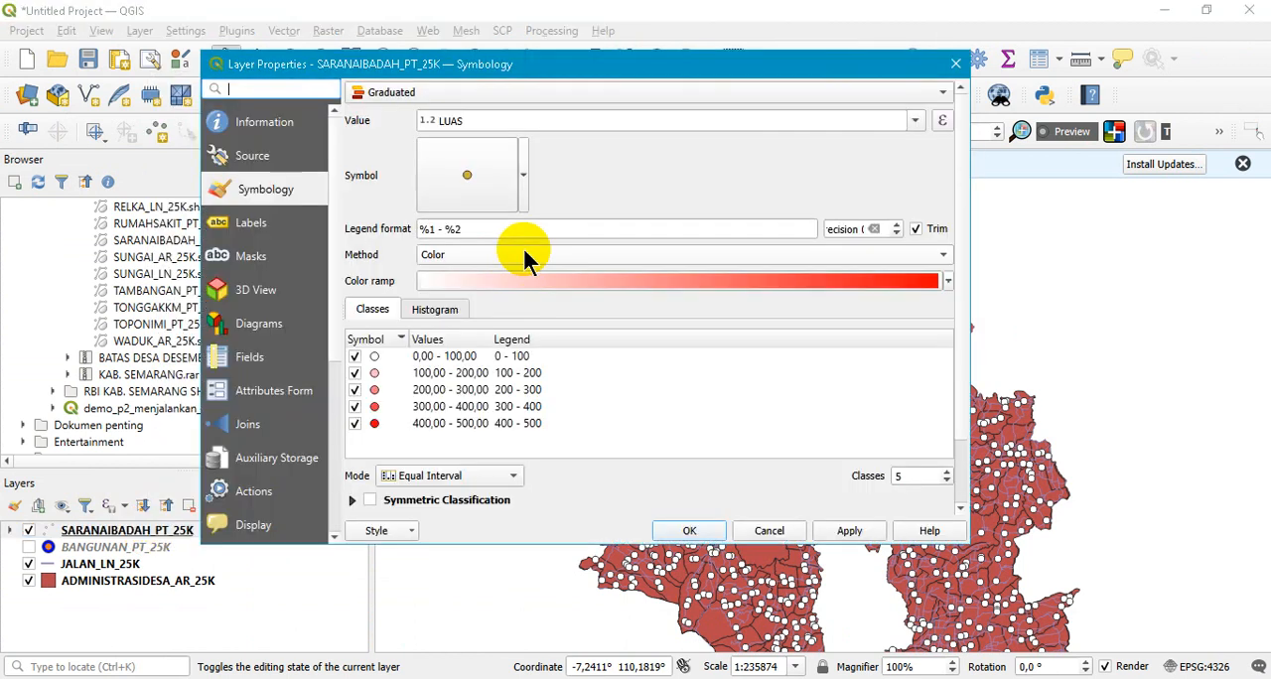
click(556, 94)
click(557, 72)
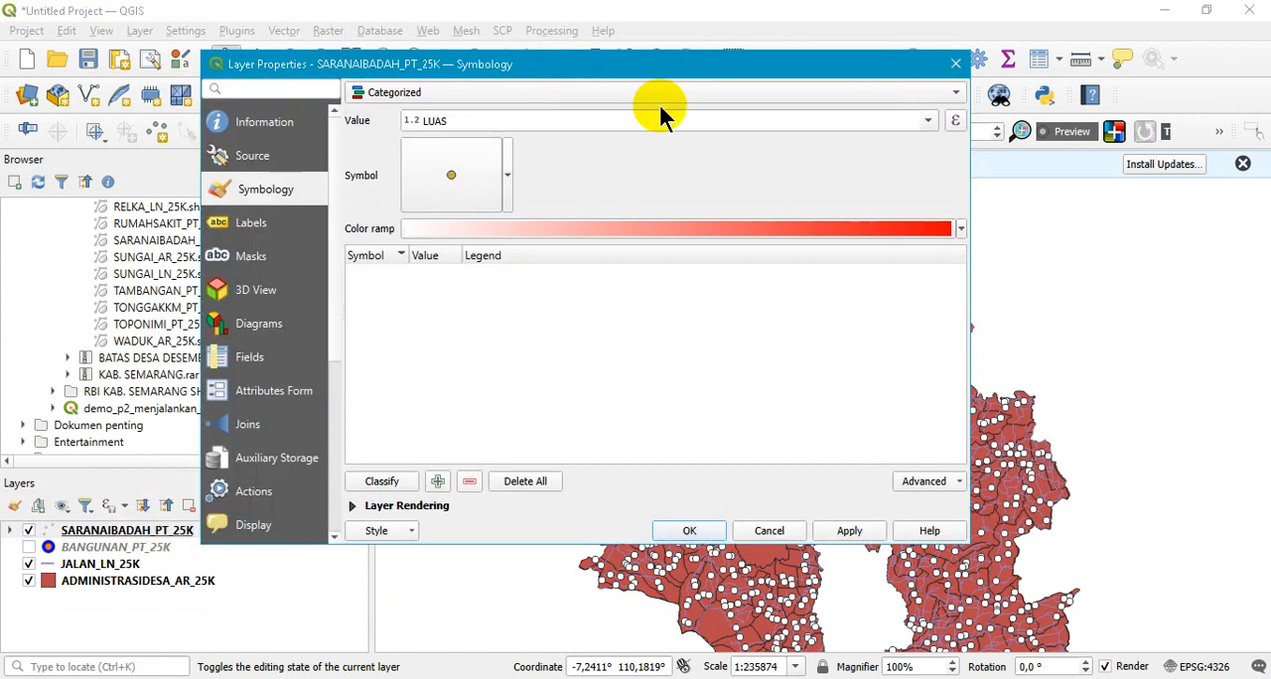
click(927, 120)
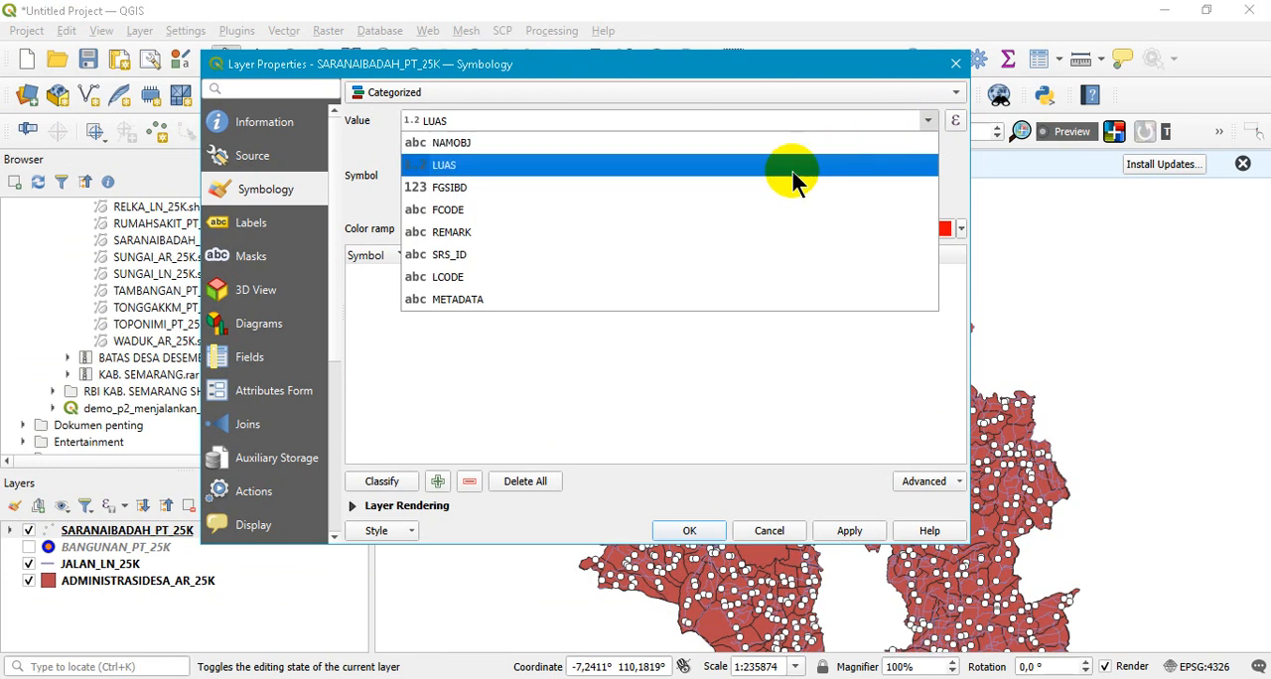
click(701, 239)
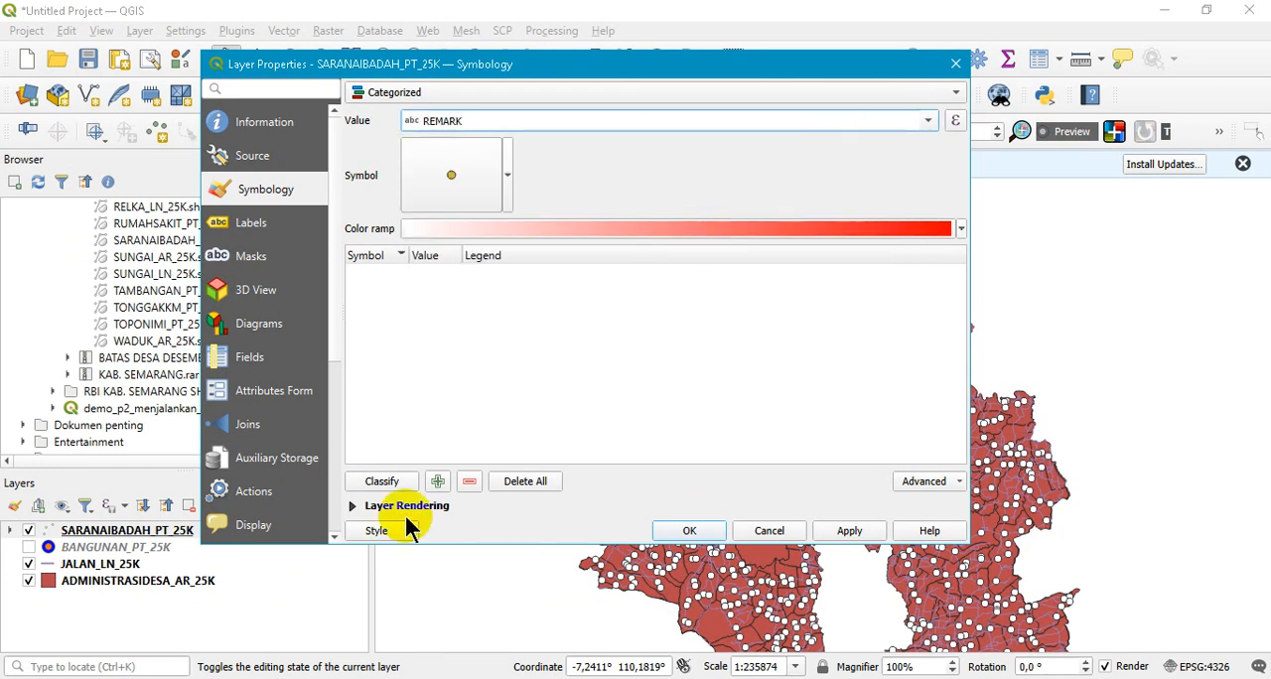
click(379, 484)
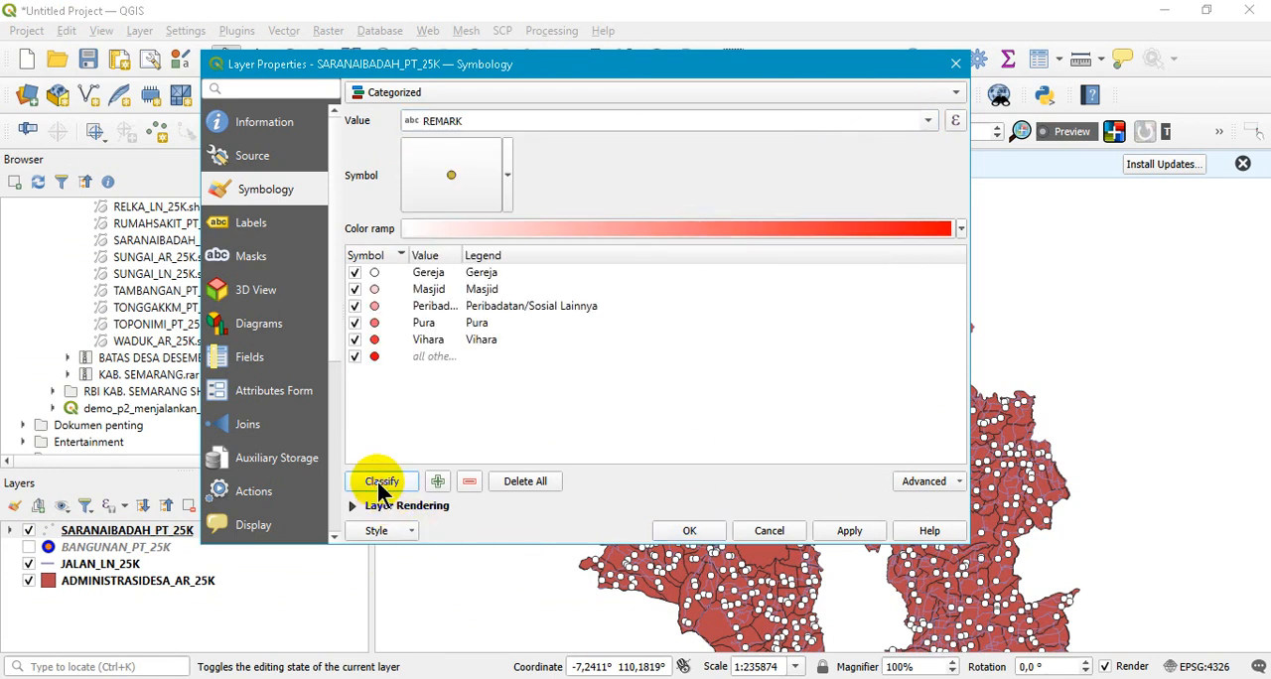
- Convert the REMARK categories to rule-based symbology and restyle the Masjid points in blue
click(709, 96)
click(661, 127)
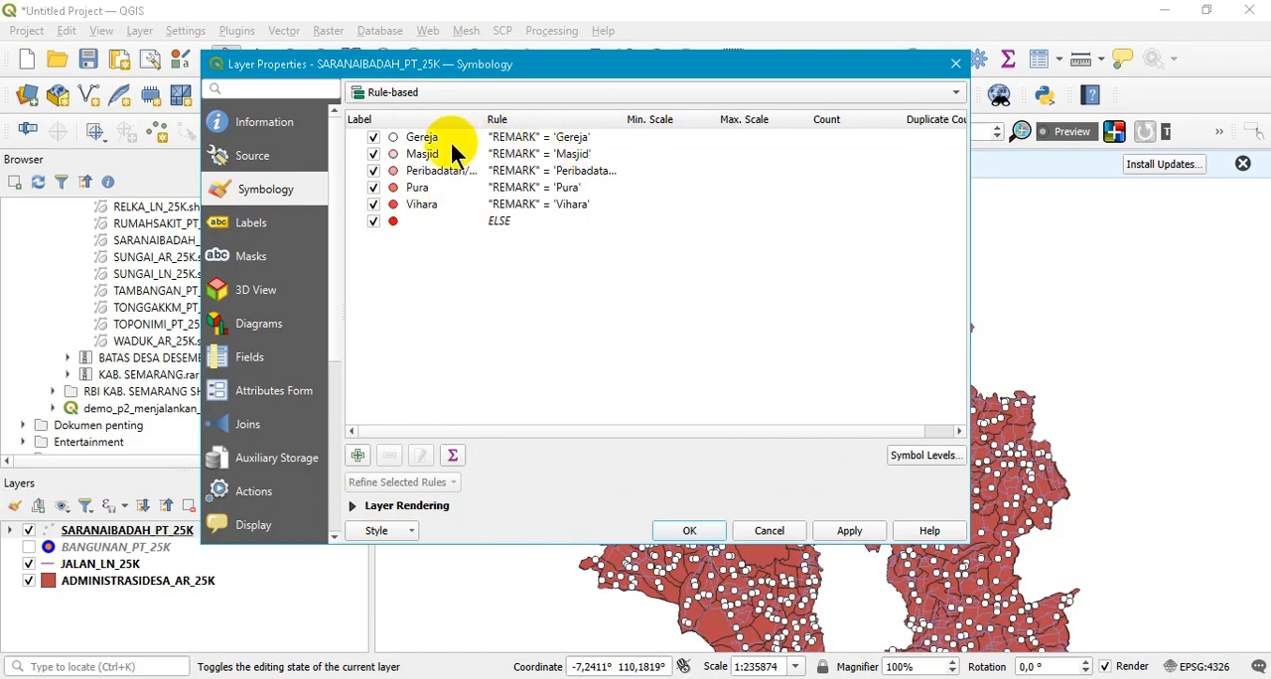
double_click(572, 170)
click(606, 190)
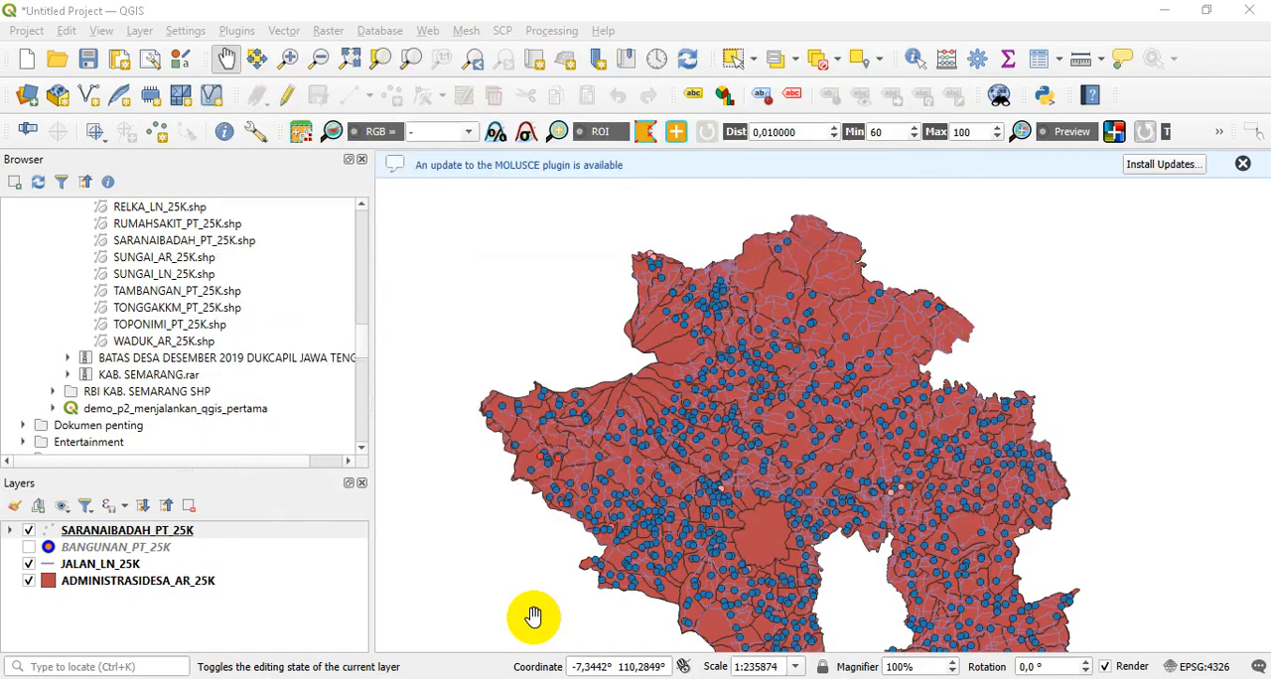
- Change SARANAIBADAH_PT_25K from rule-based to categorized symbology by REMARK and classify its values
click(165, 537)
right_click(165, 537)
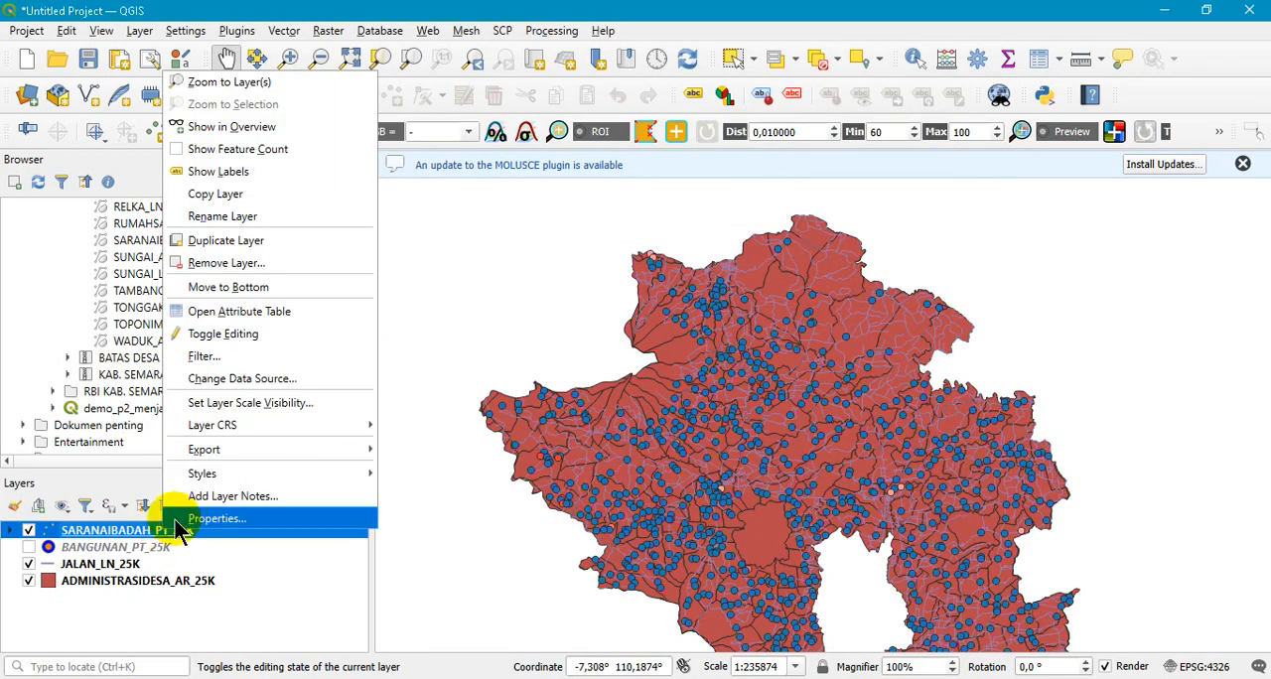
click(197, 521)
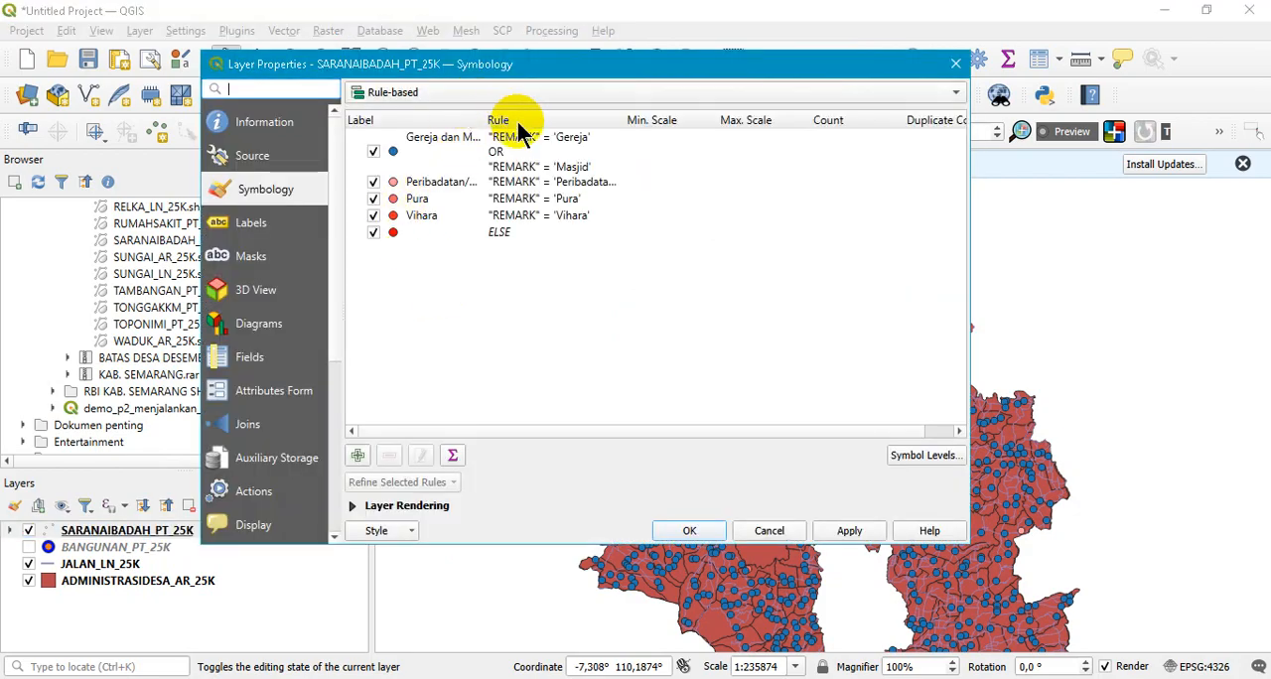
click(511, 92)
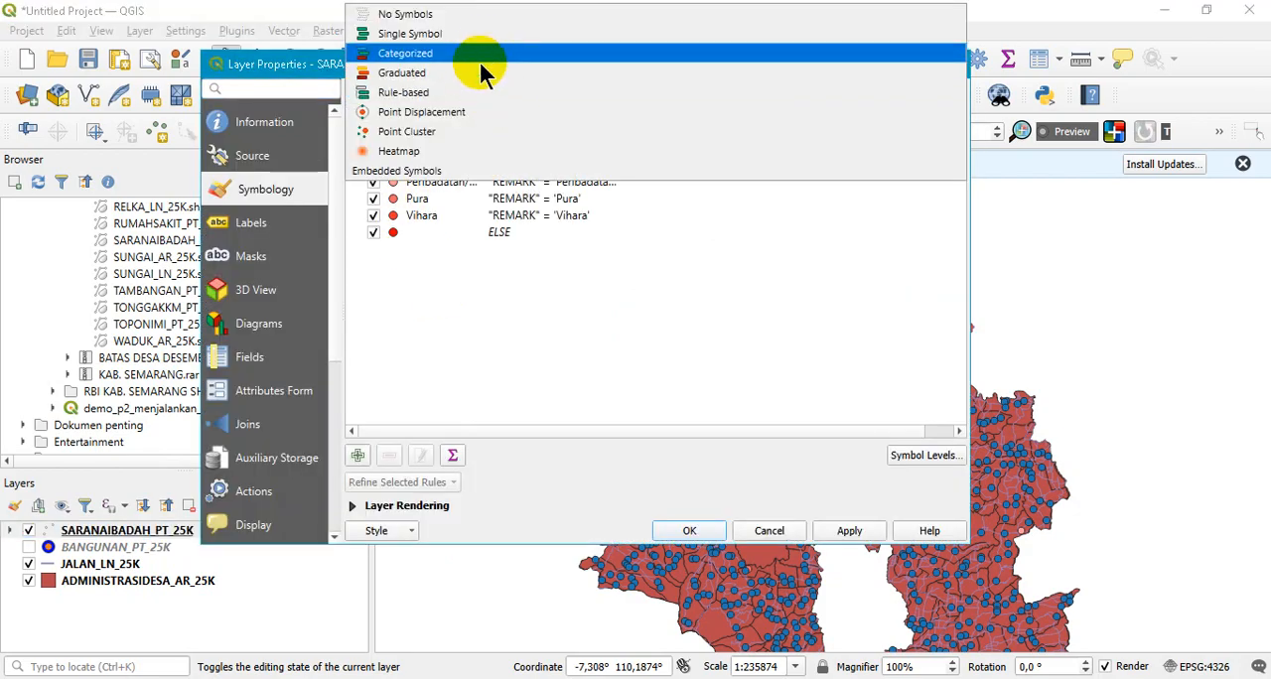
click(483, 55)
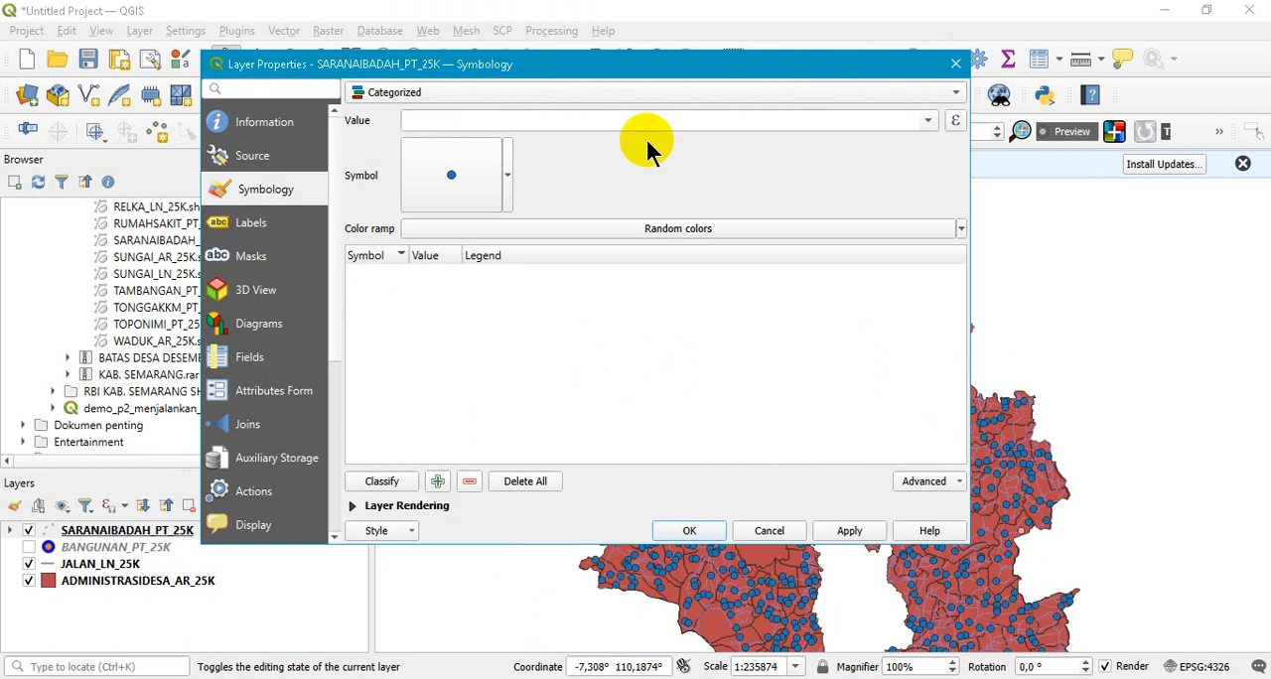
click(925, 127)
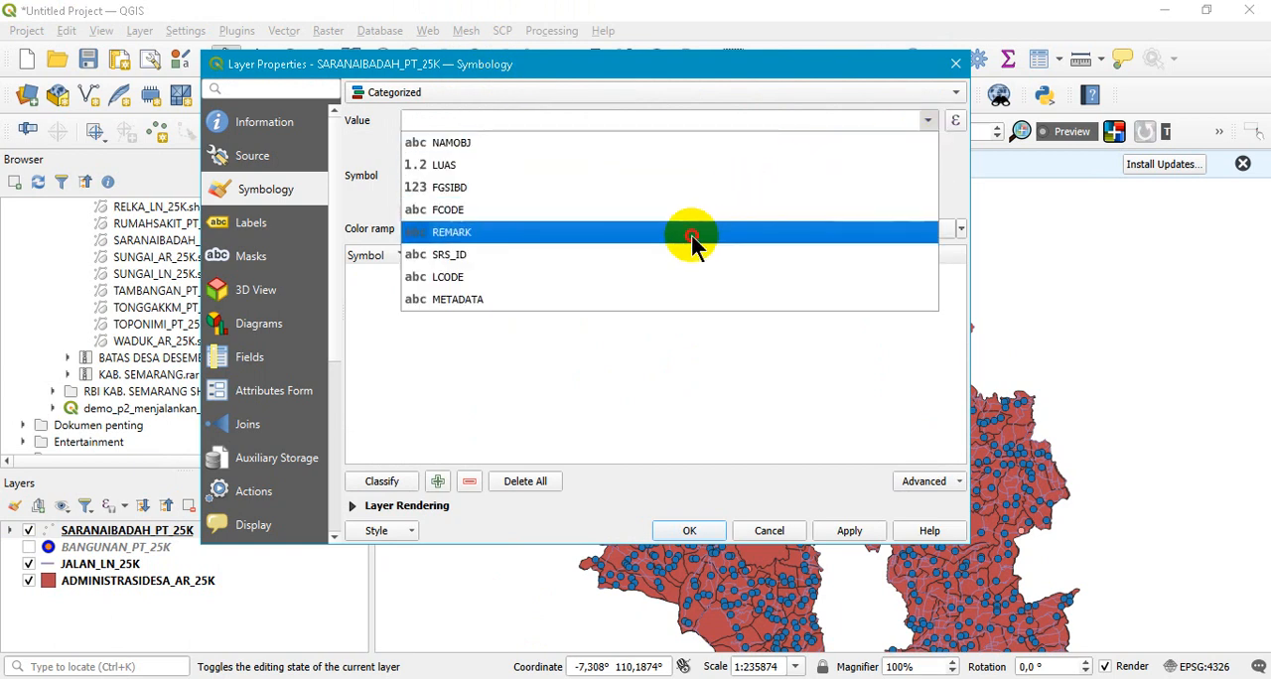
click(690, 232)
click(381, 483)
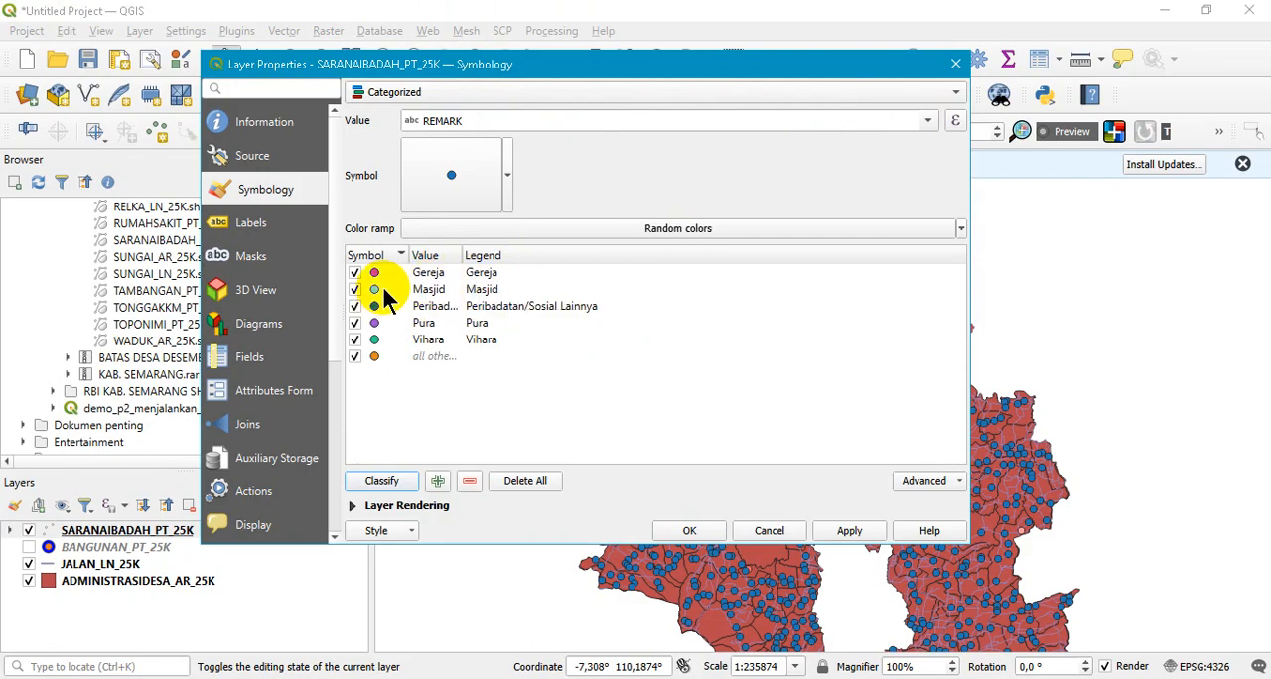
- Remove the Gereja category and convert the remaining REMARK categories to rule-based symbology
click(433, 288)
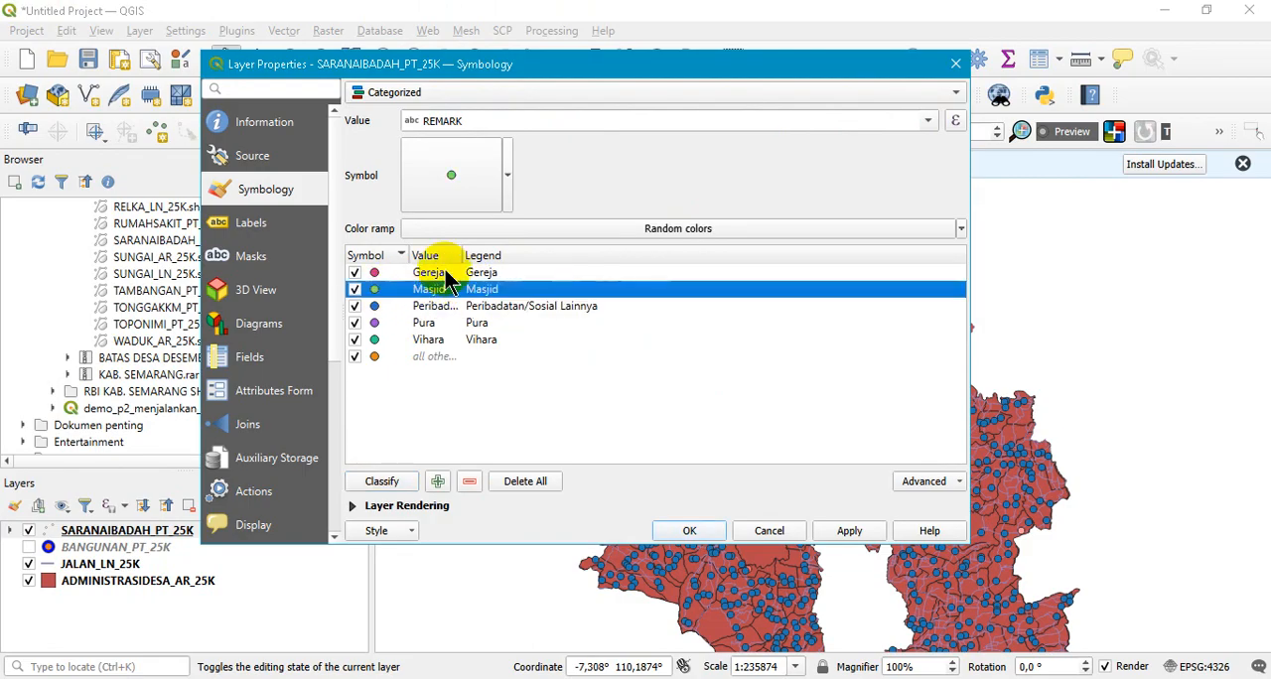
click(443, 274)
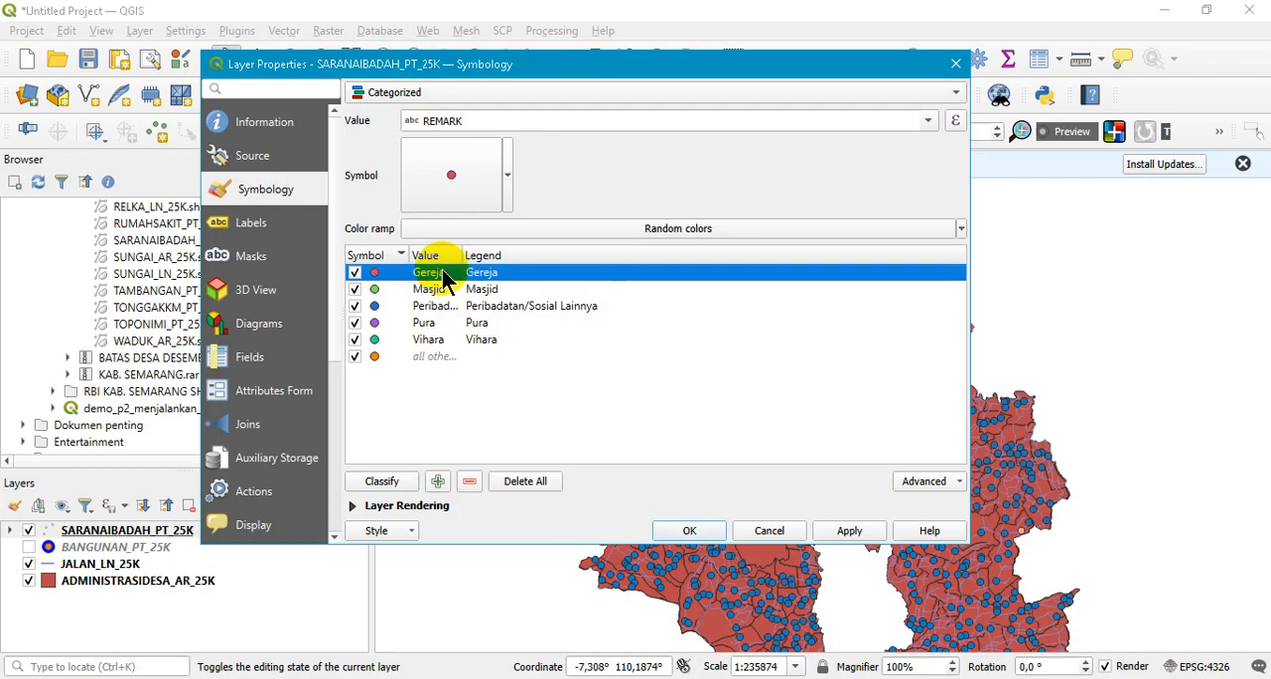
click(470, 482)
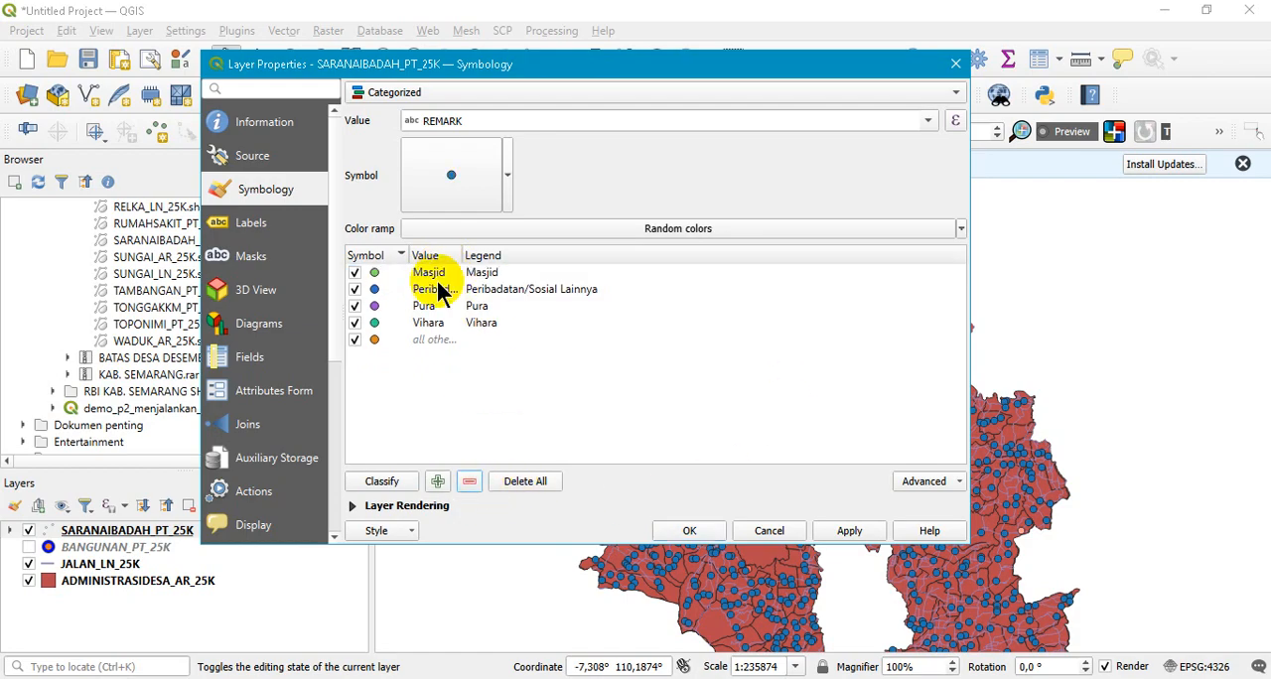
click(423, 272)
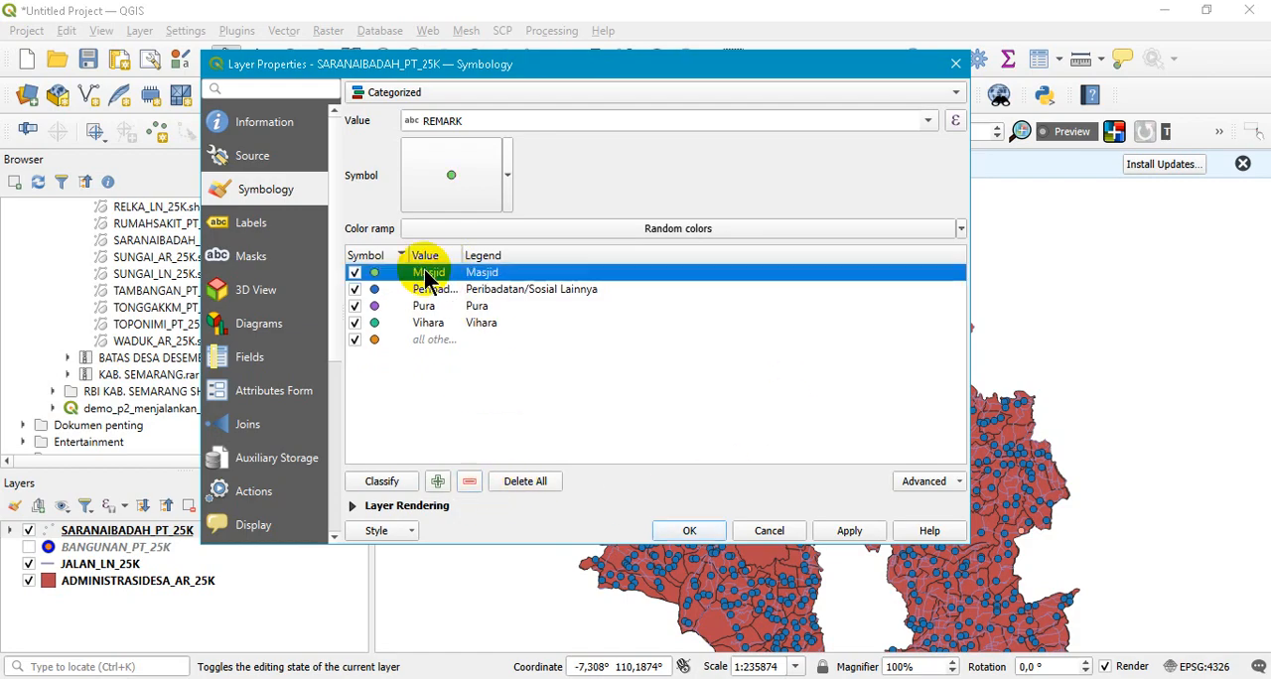
click(574, 93)
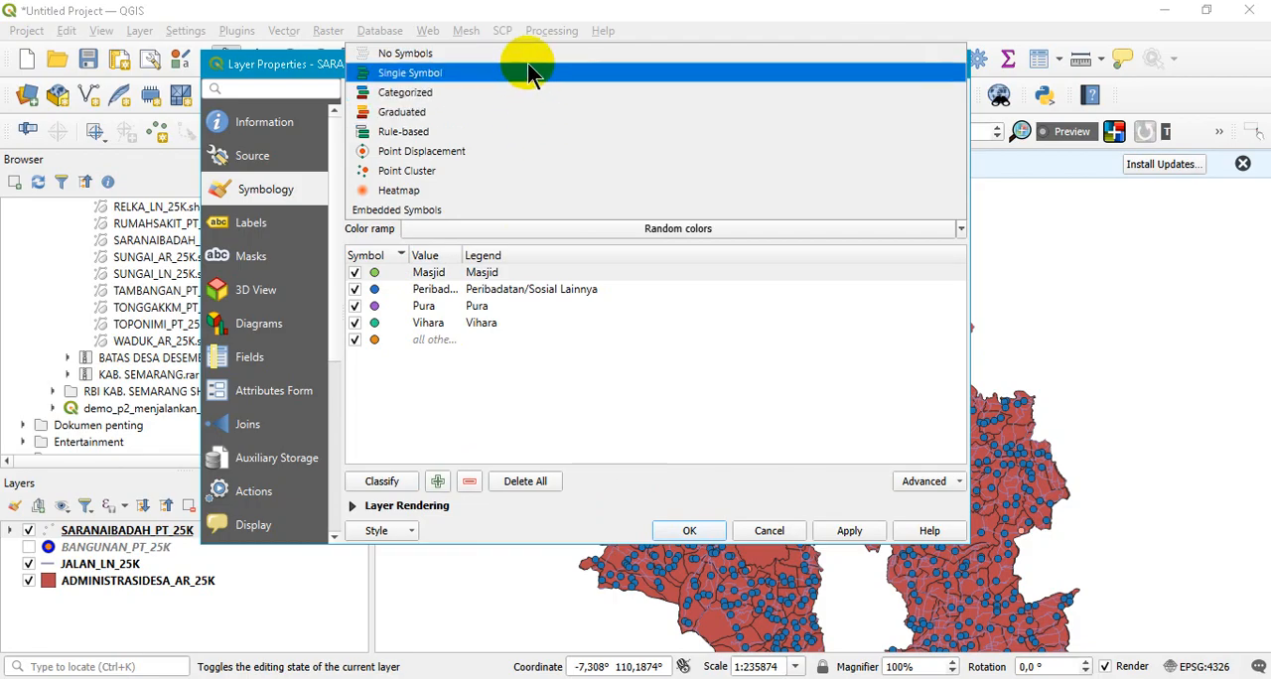
click(463, 131)
- Open the Masjid rule's filter in the Expression Builder and append an OR operator on a new line
double_click(571, 145)
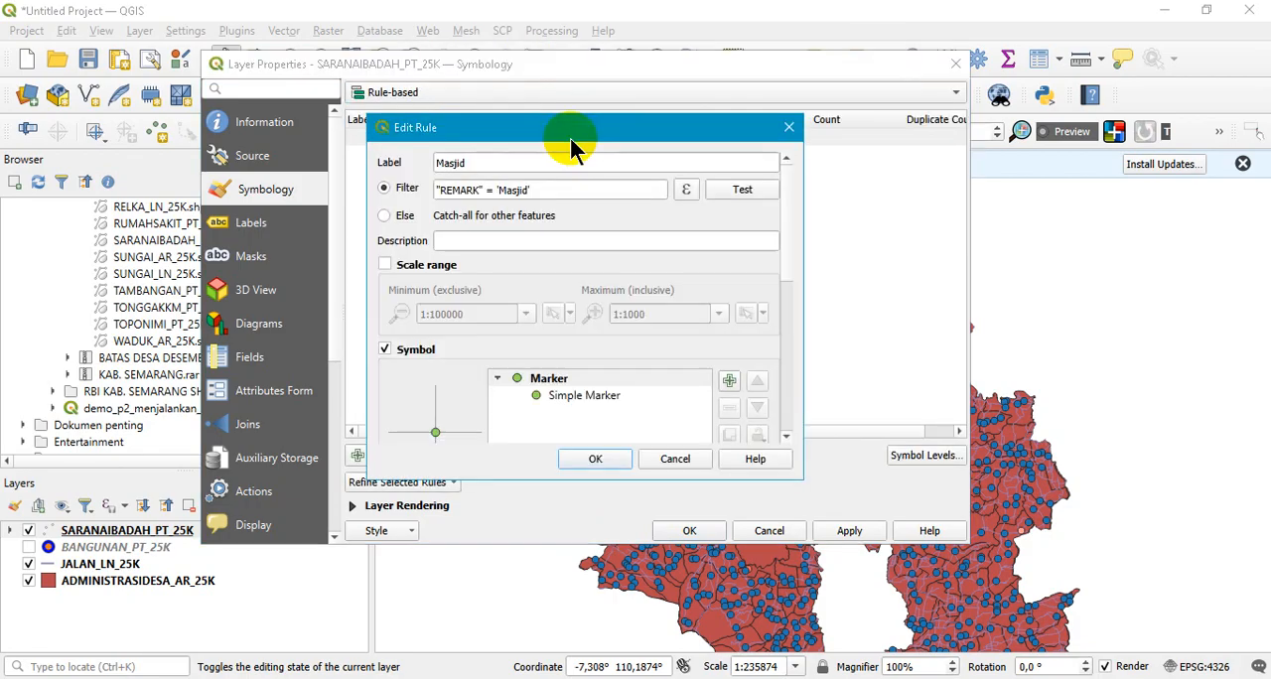
click(686, 191)
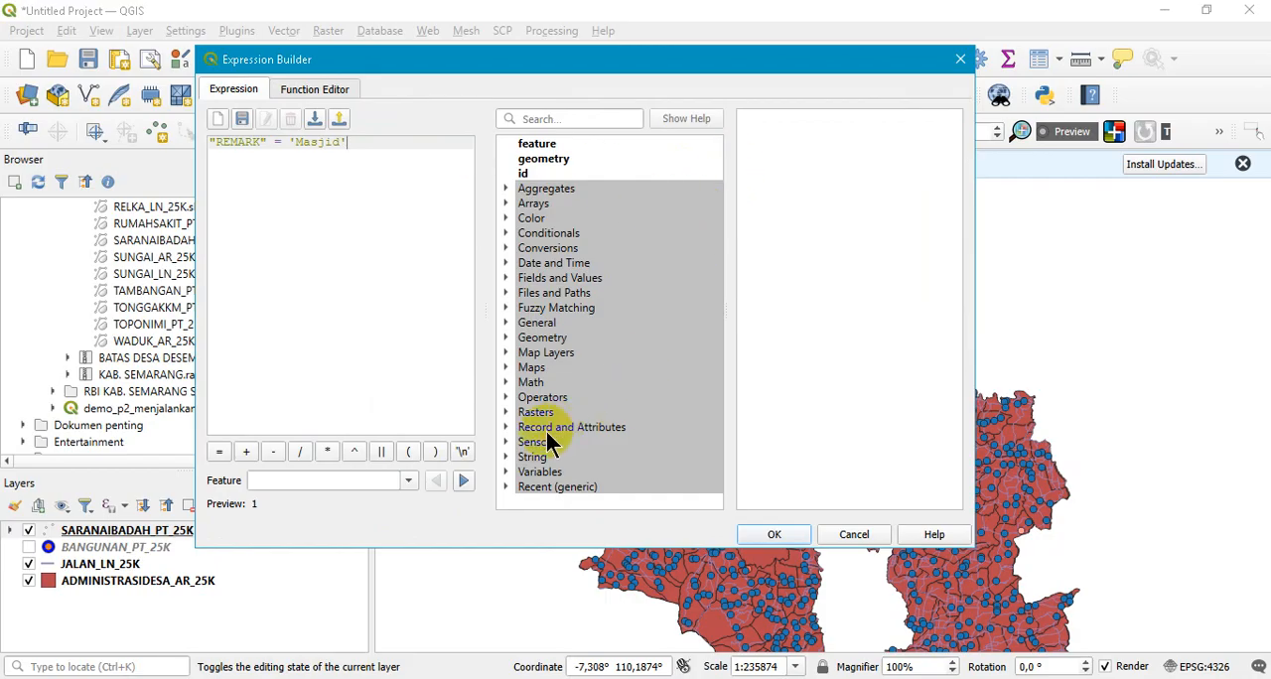
click(508, 397)
scroll(564, 425, down, 7)
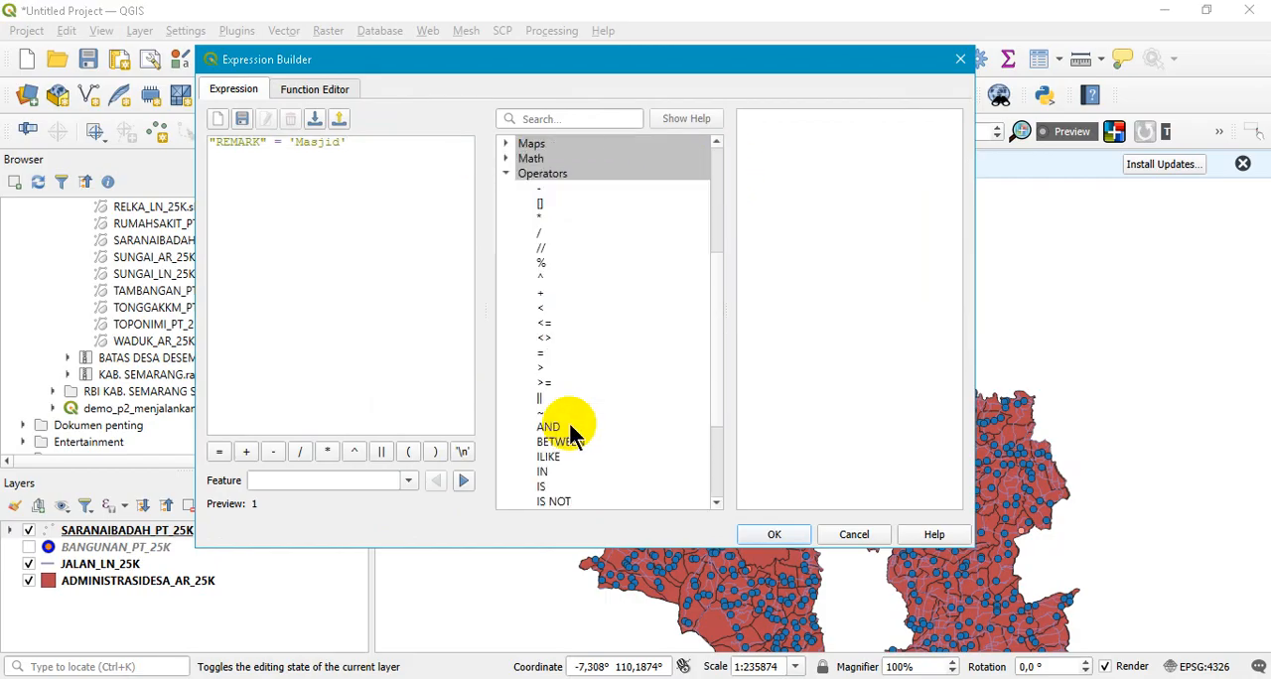
click(373, 143)
key(Return)
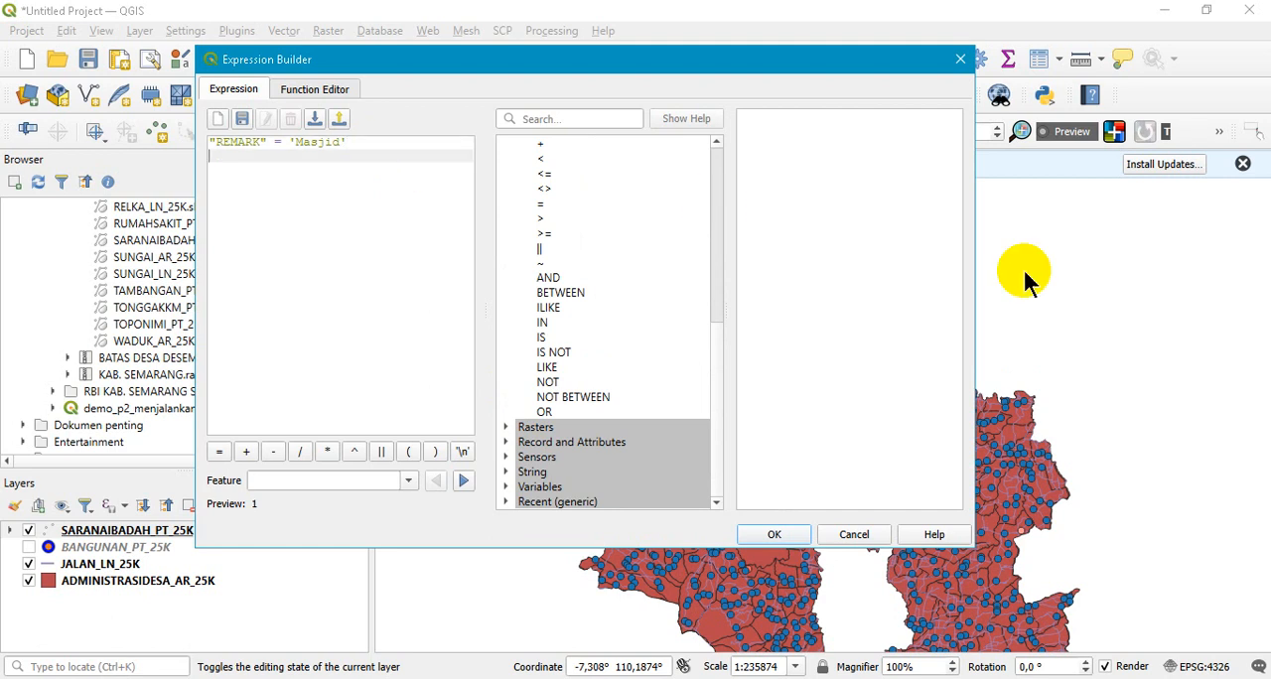
text(OR)
key(Return)
key(Return)
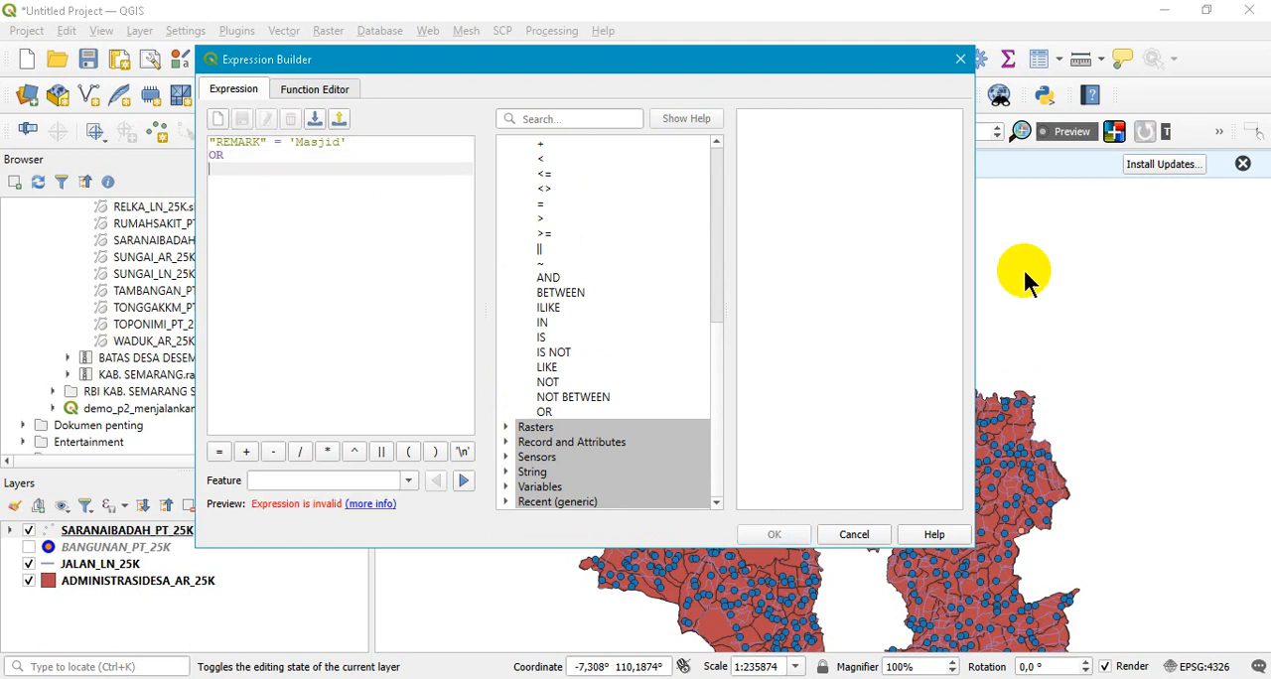
- Complete the Masjid rule's filter with "REMARK" = 'Gereja' after the OR, and apply the rules to the layer
drag(371, 157, 197, 144)
drag(352, 142, 203, 134)
key(ctrl+c)
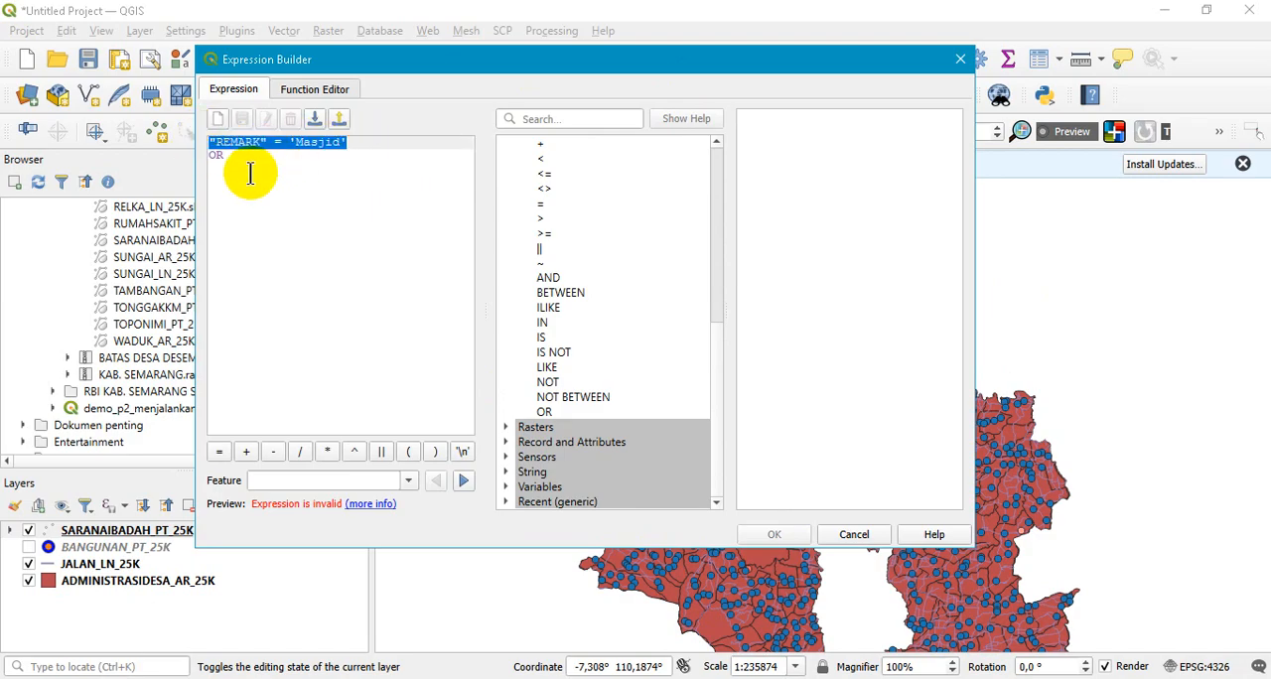
click(251, 170)
key(ctrl+v)
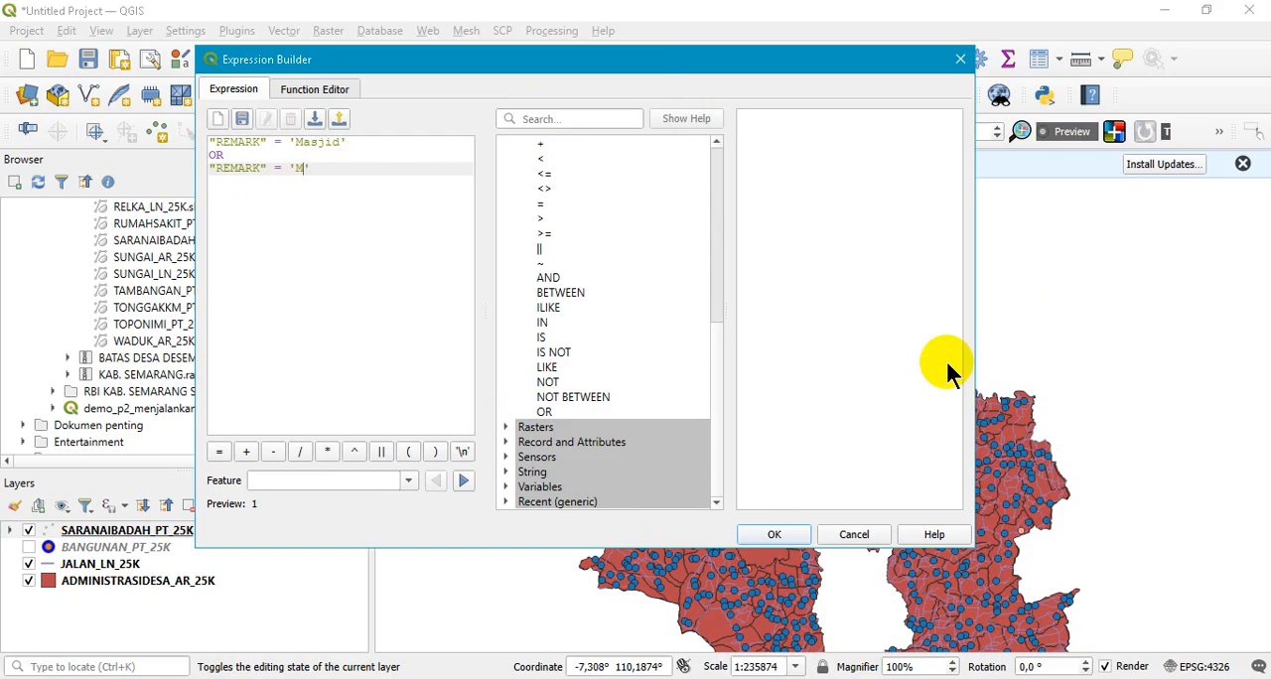
text(Gereja)
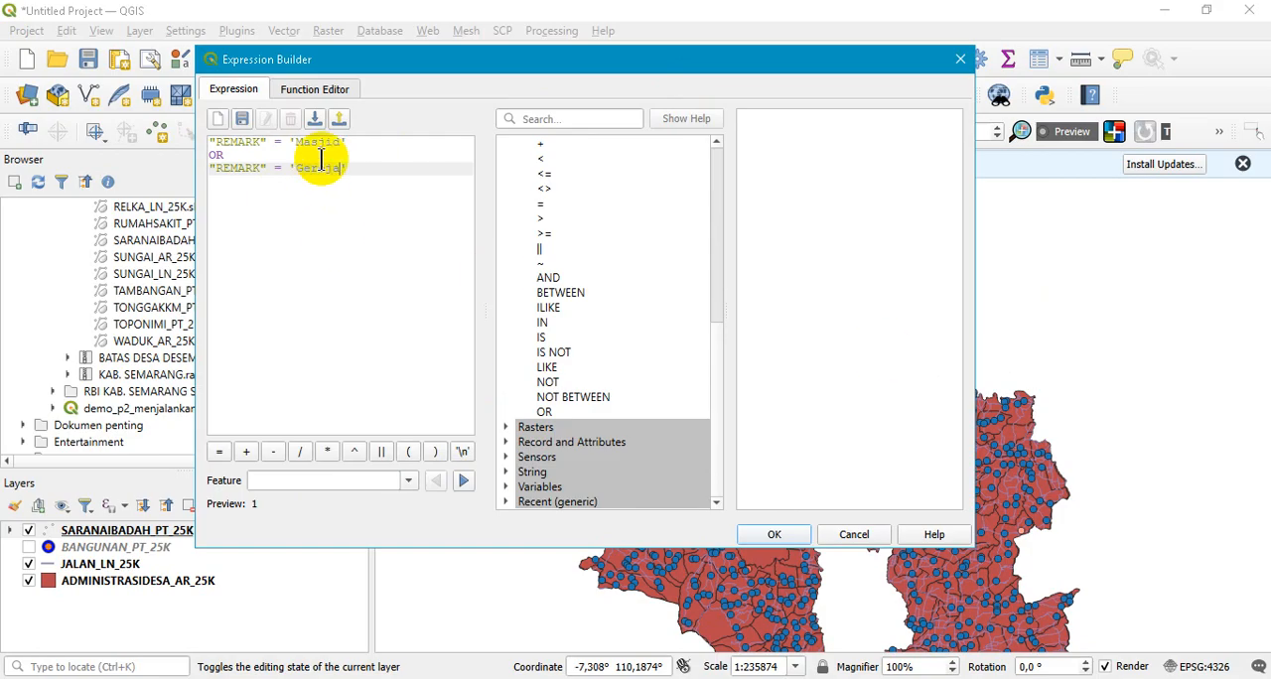
click(773, 534)
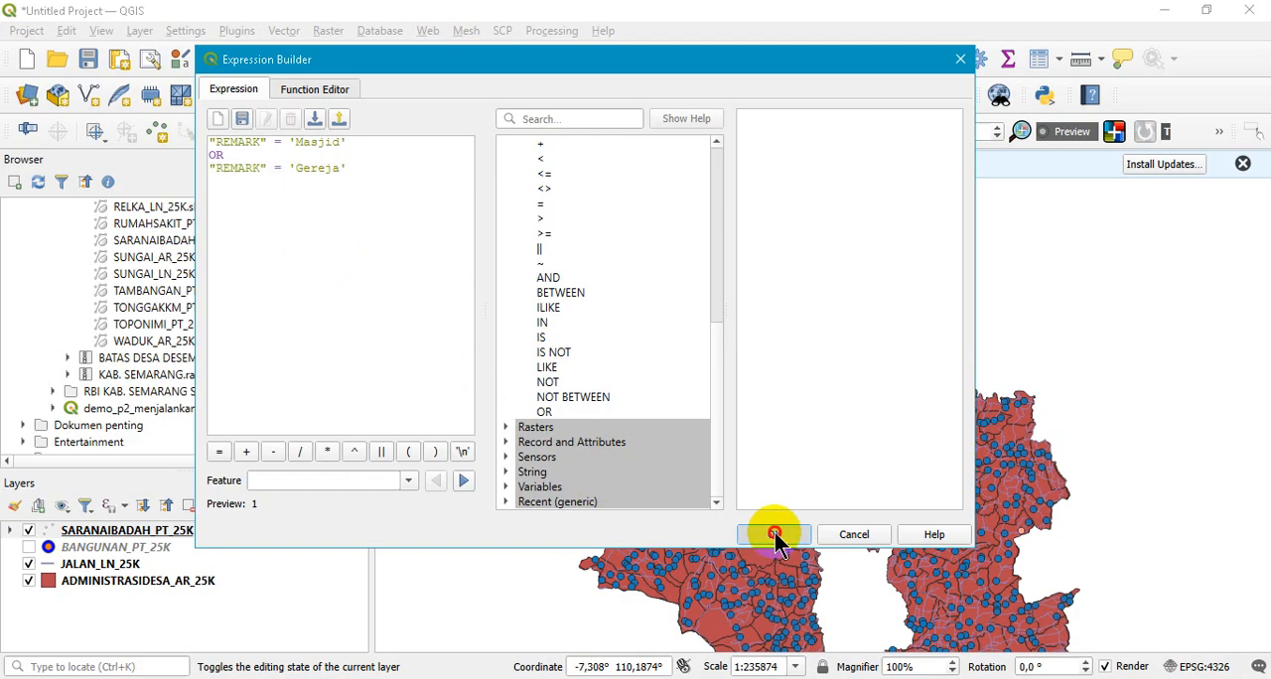
click(598, 461)
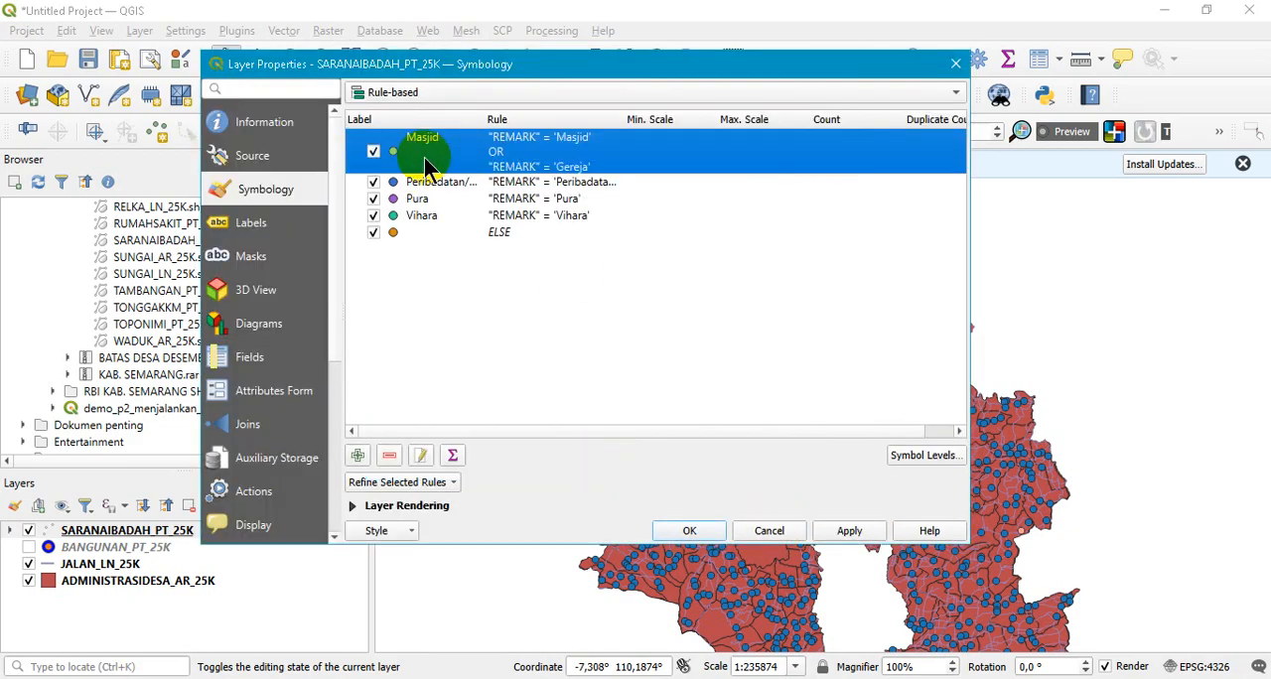
click(846, 532)
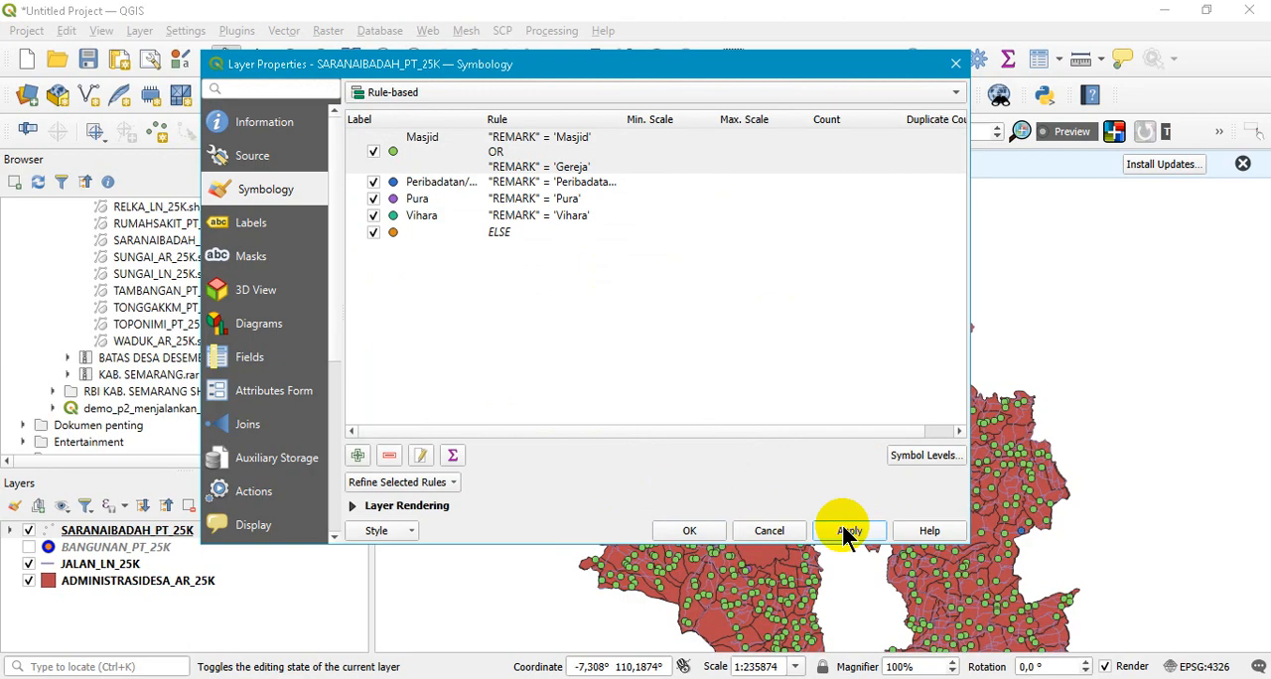
click(690, 532)
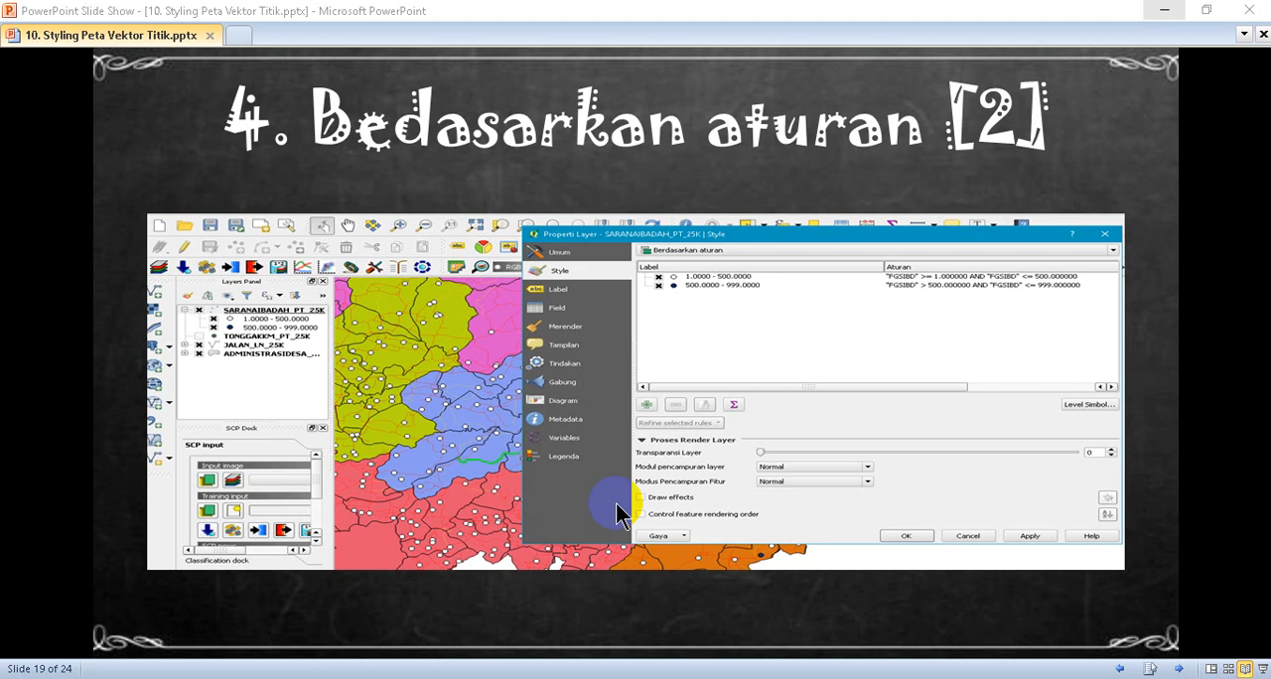
- View slides 19 to 21 on rule-based and point displacement symbology in the PowerPoint slide show and return to QGIS
click(1179, 670)
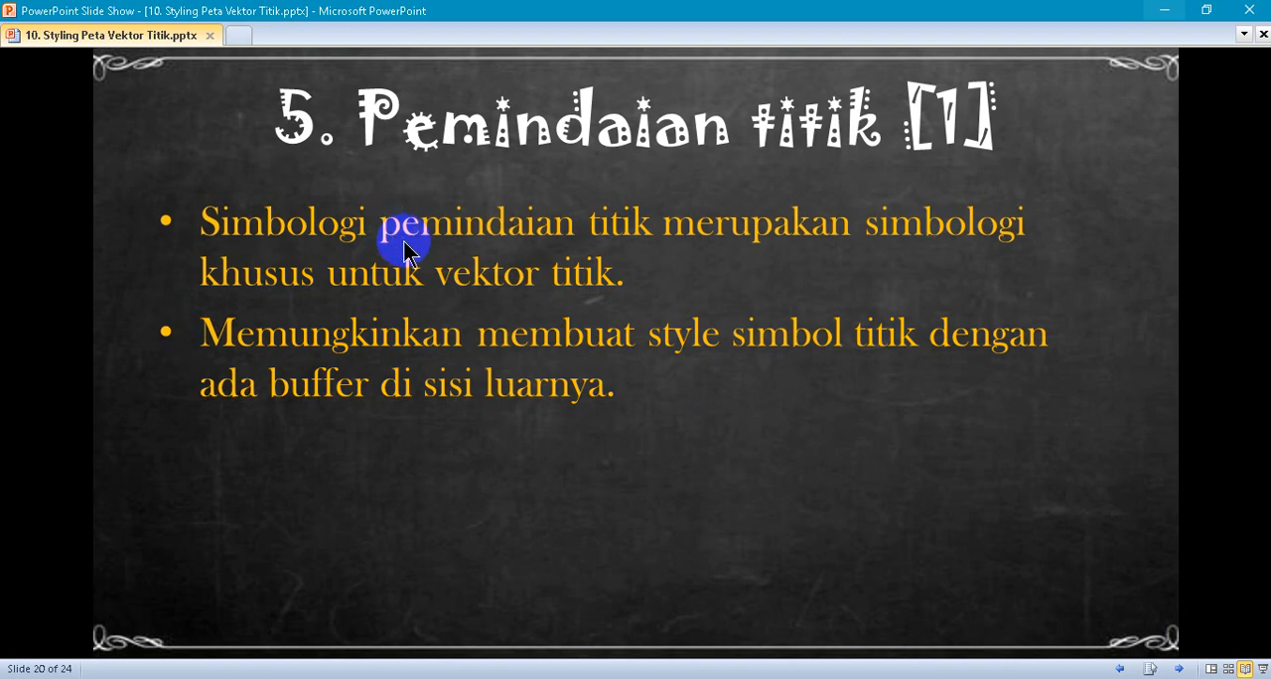
click(1119, 669)
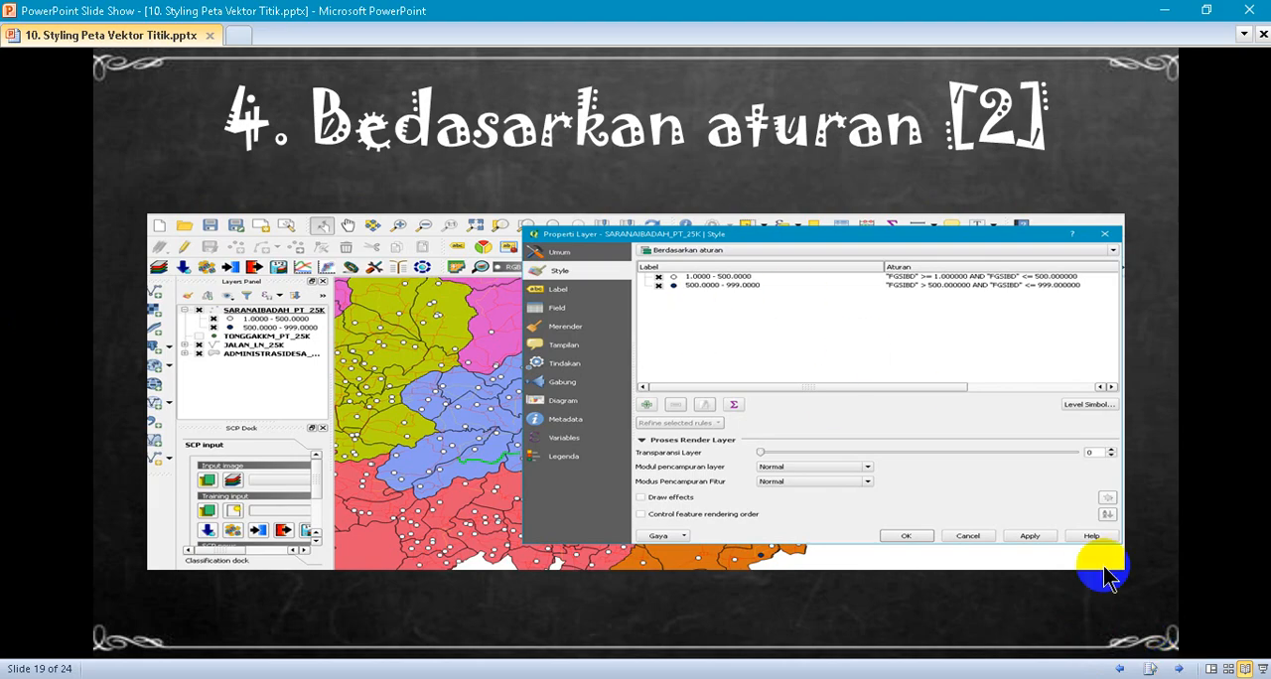
click(1178, 665)
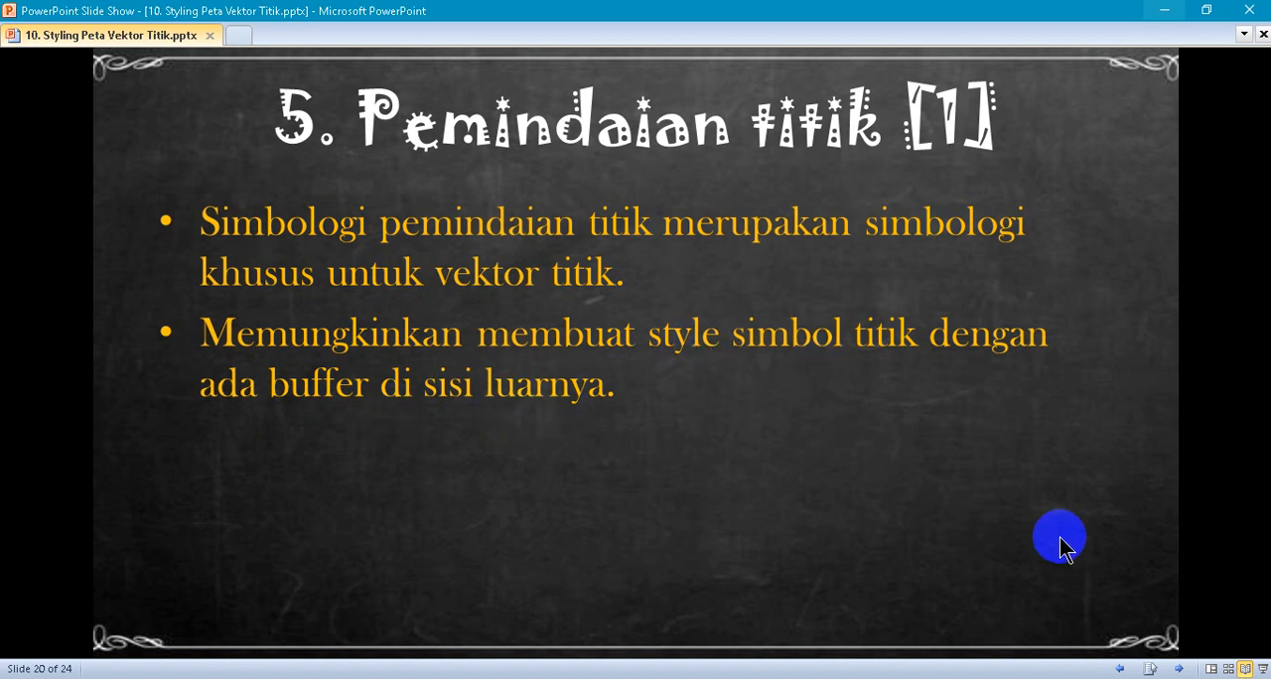
click(1179, 670)
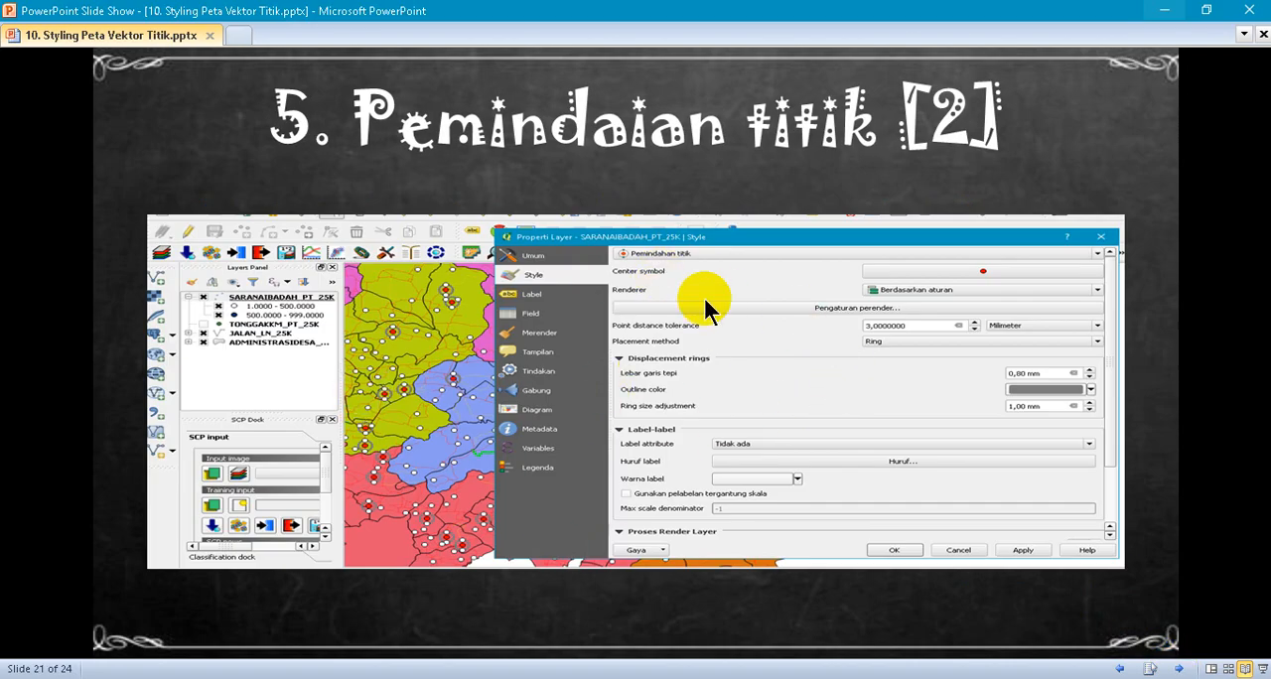
key(alt+Tab)
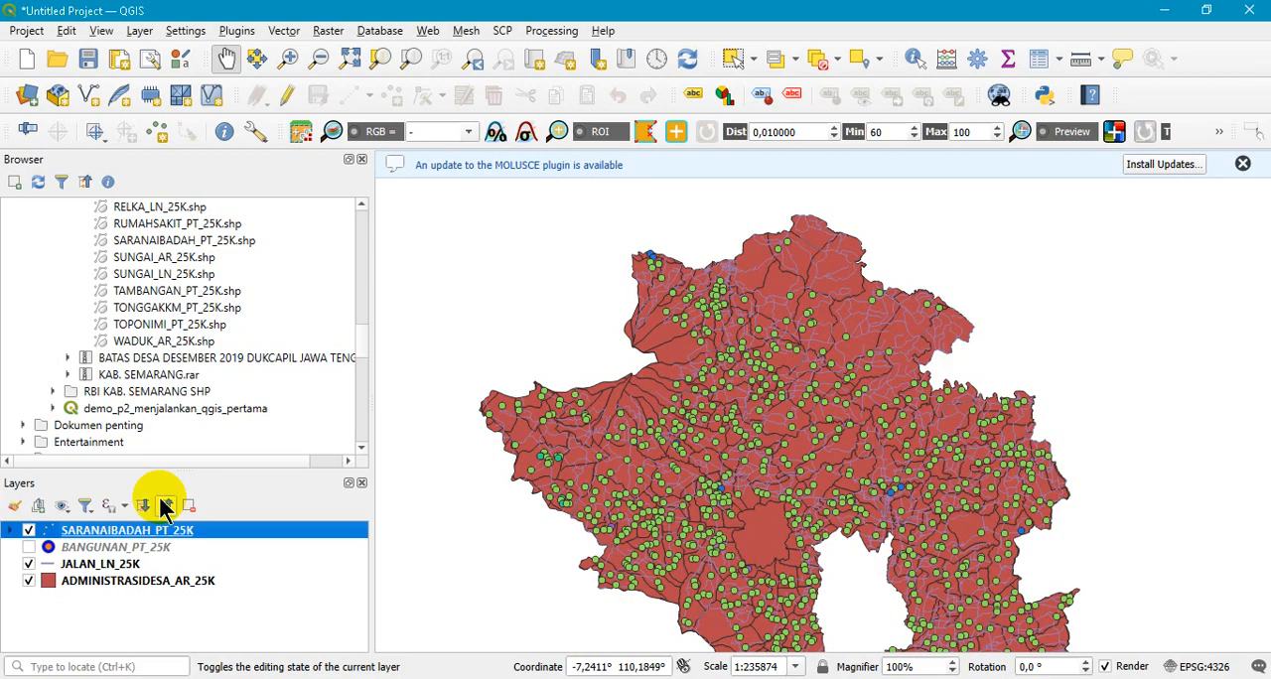
- Open the SARANAIBADAH_PT_25K layer properties and switch its symbology to Heatmap
right_click(132, 534)
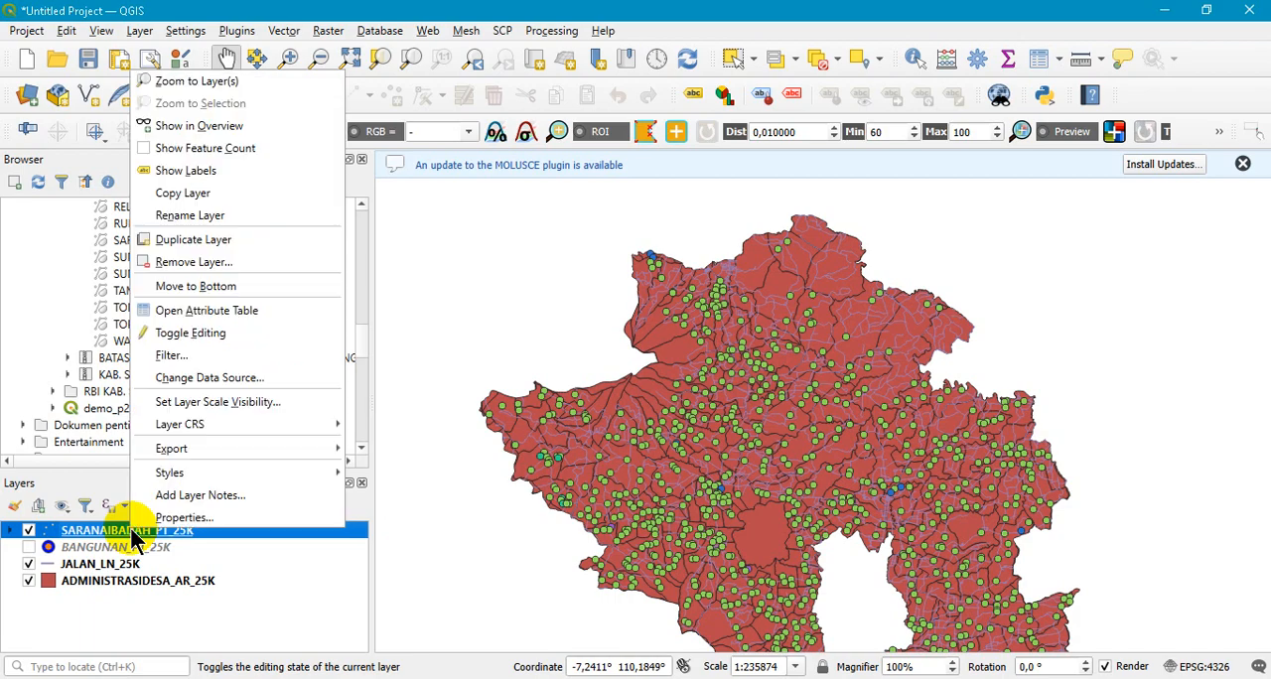
click(182, 518)
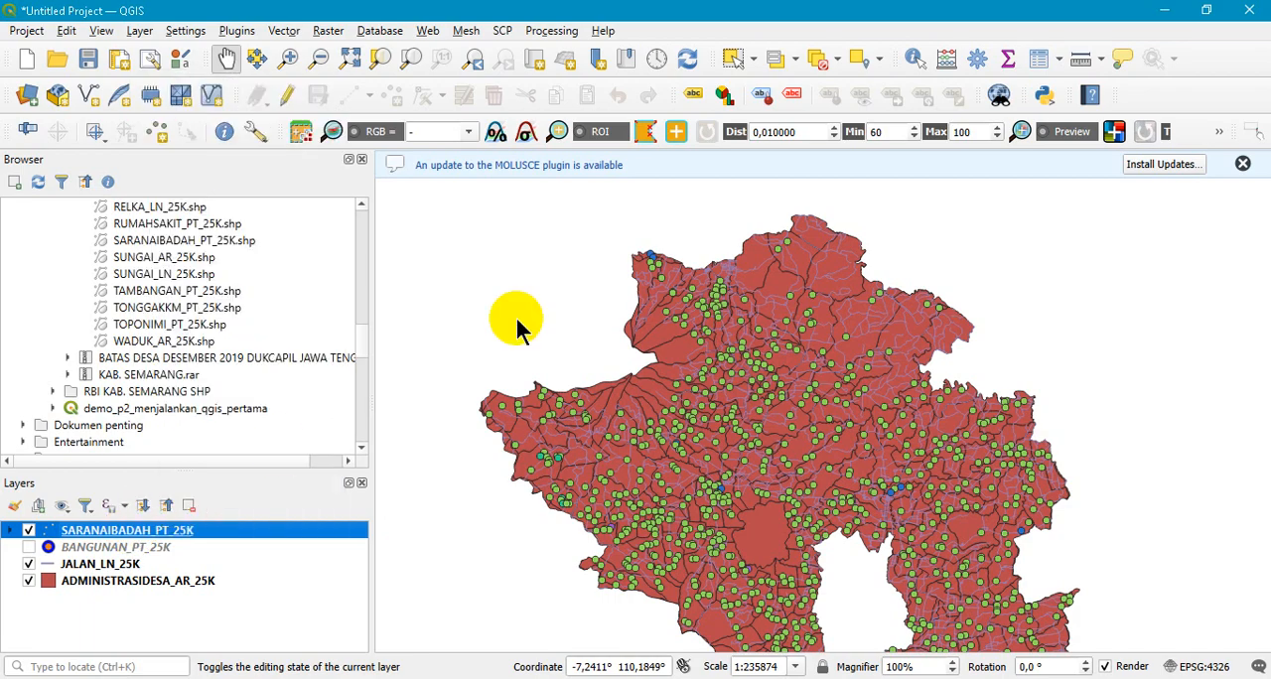
click(445, 93)
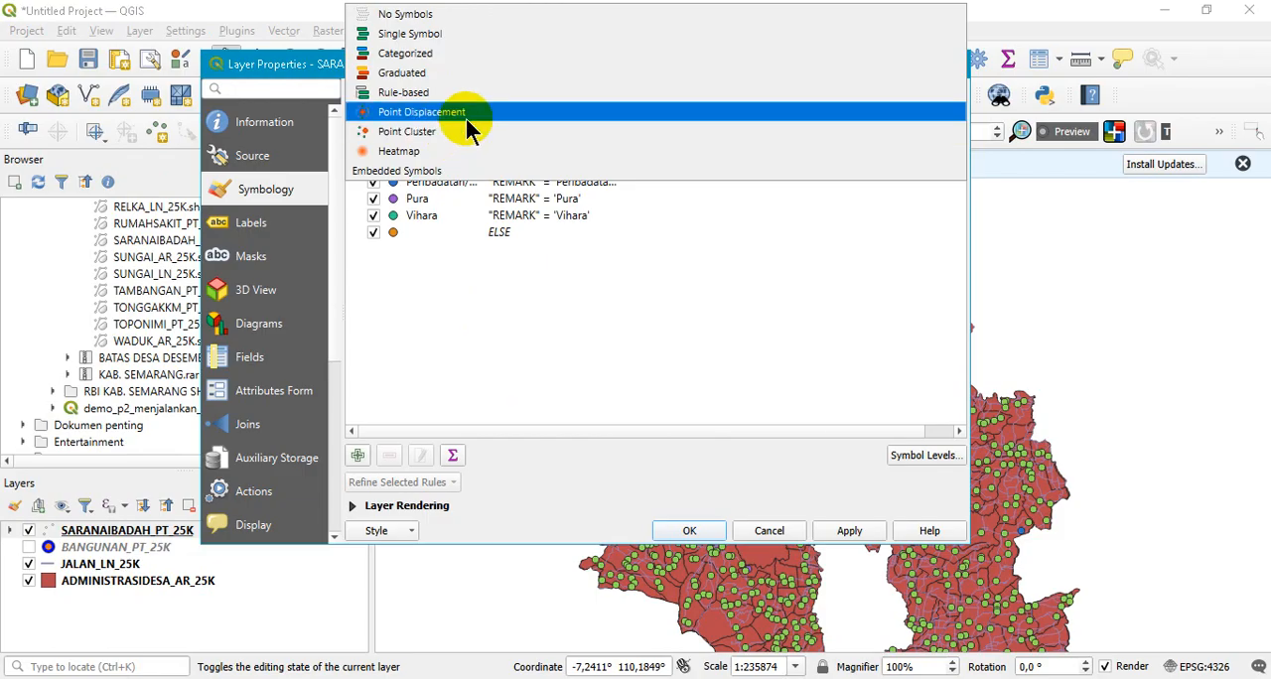
click(451, 151)
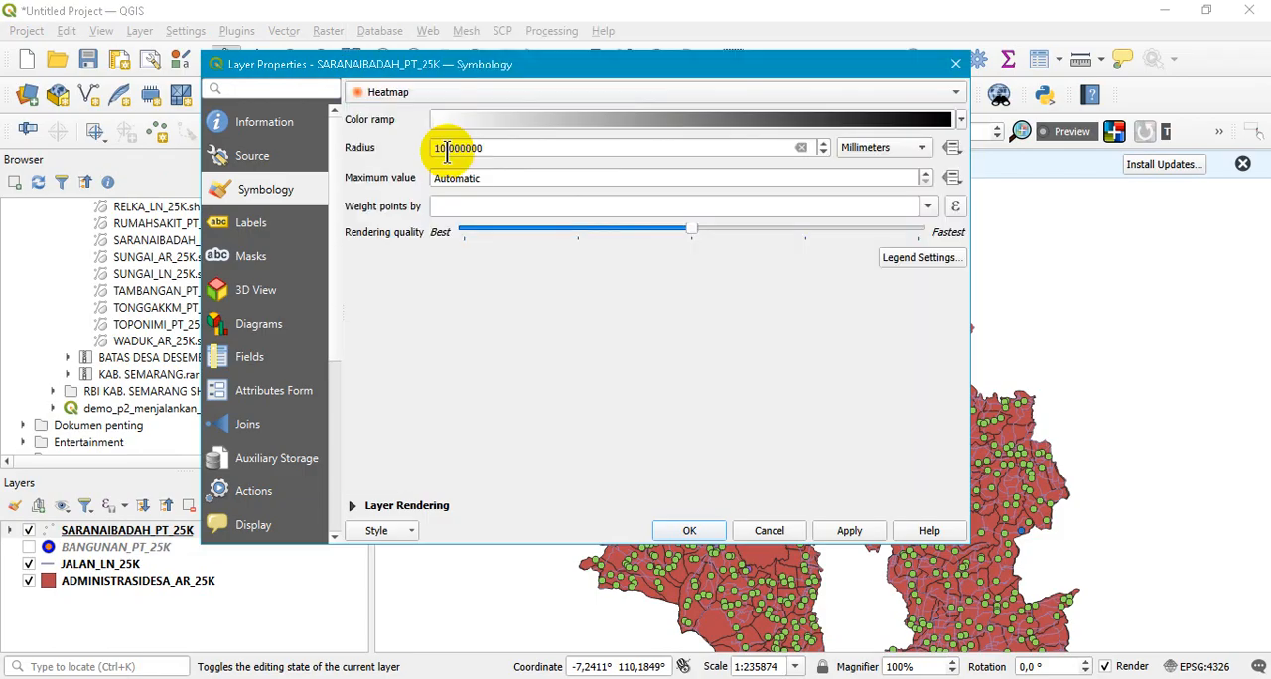
- Give the heatmap the RdGy color ramp, weight its points by LUAS, and apply the style
click(959, 118)
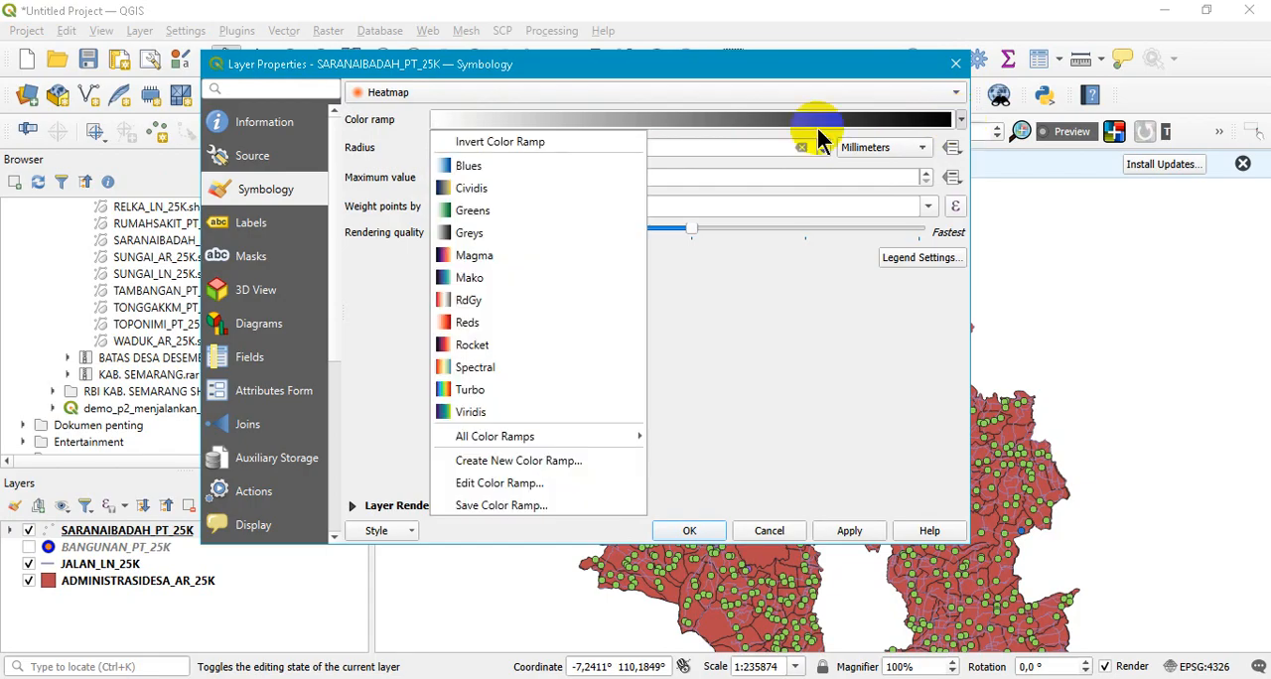
click(478, 299)
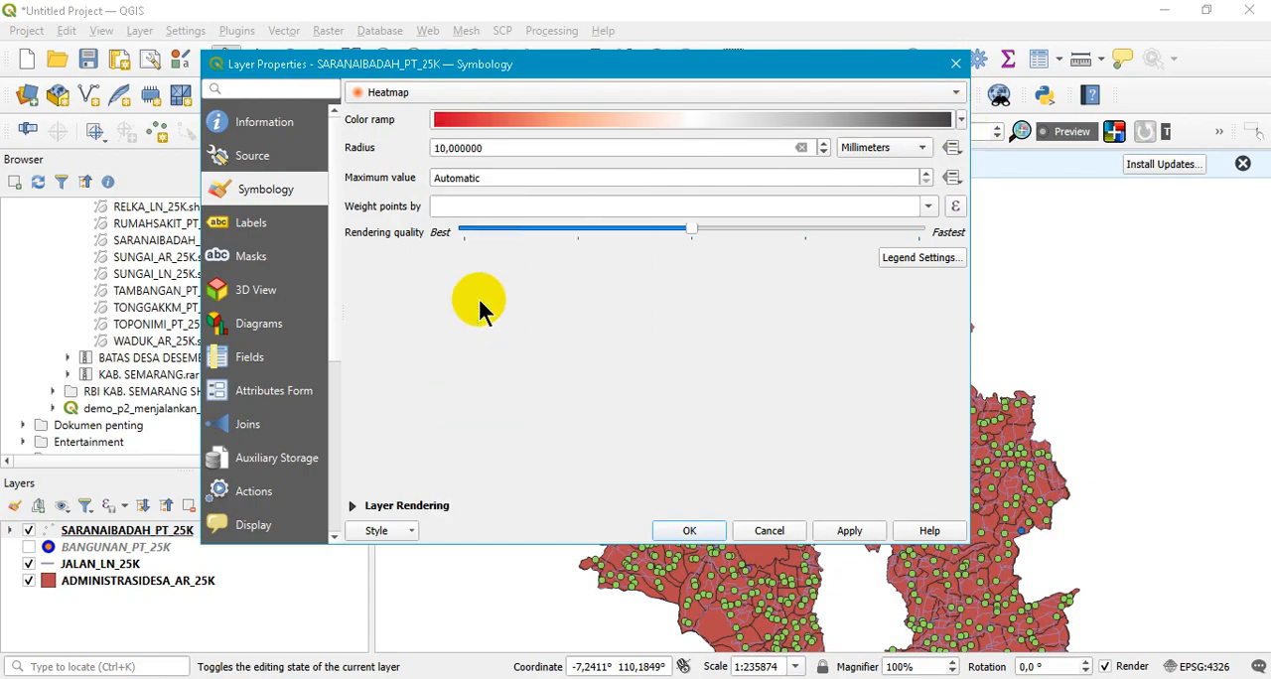
click(926, 207)
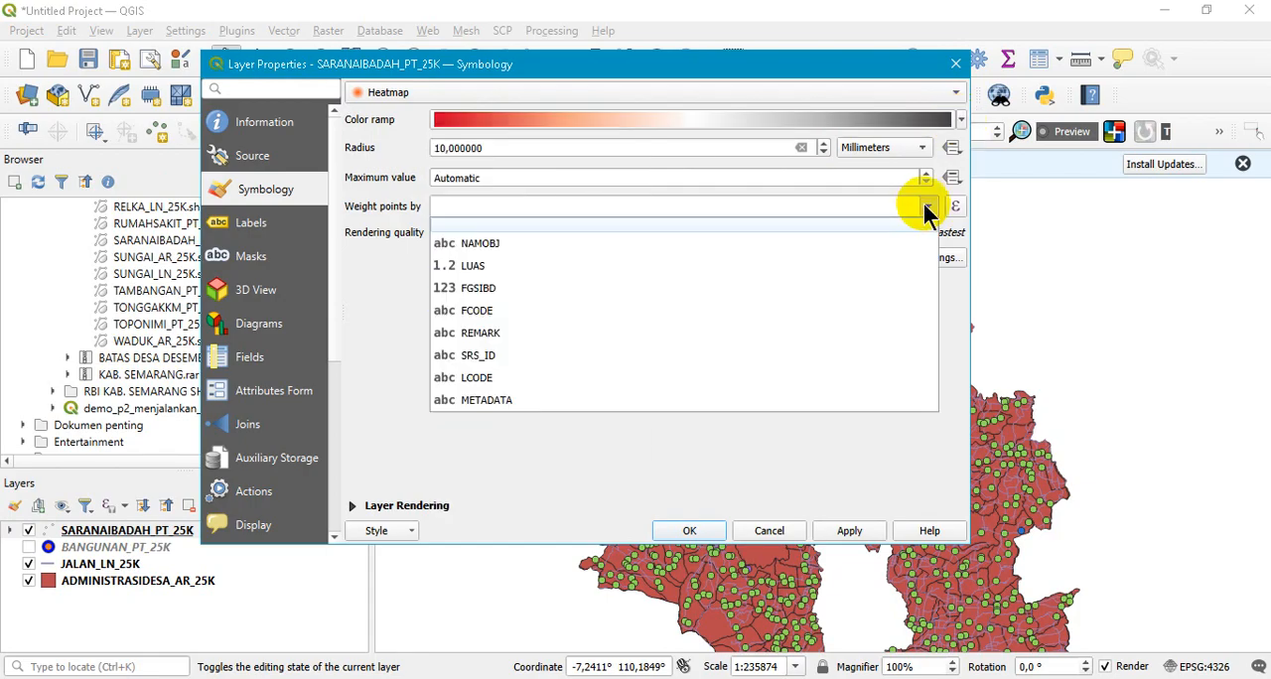
click(568, 267)
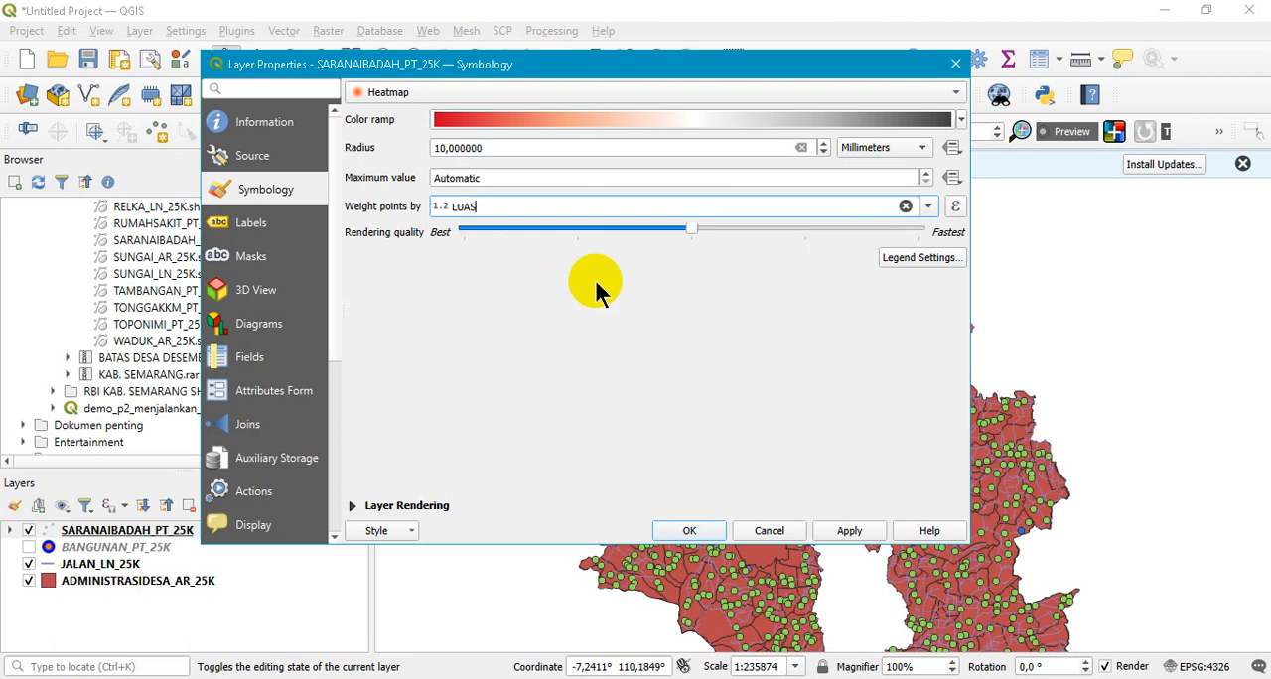
click(852, 531)
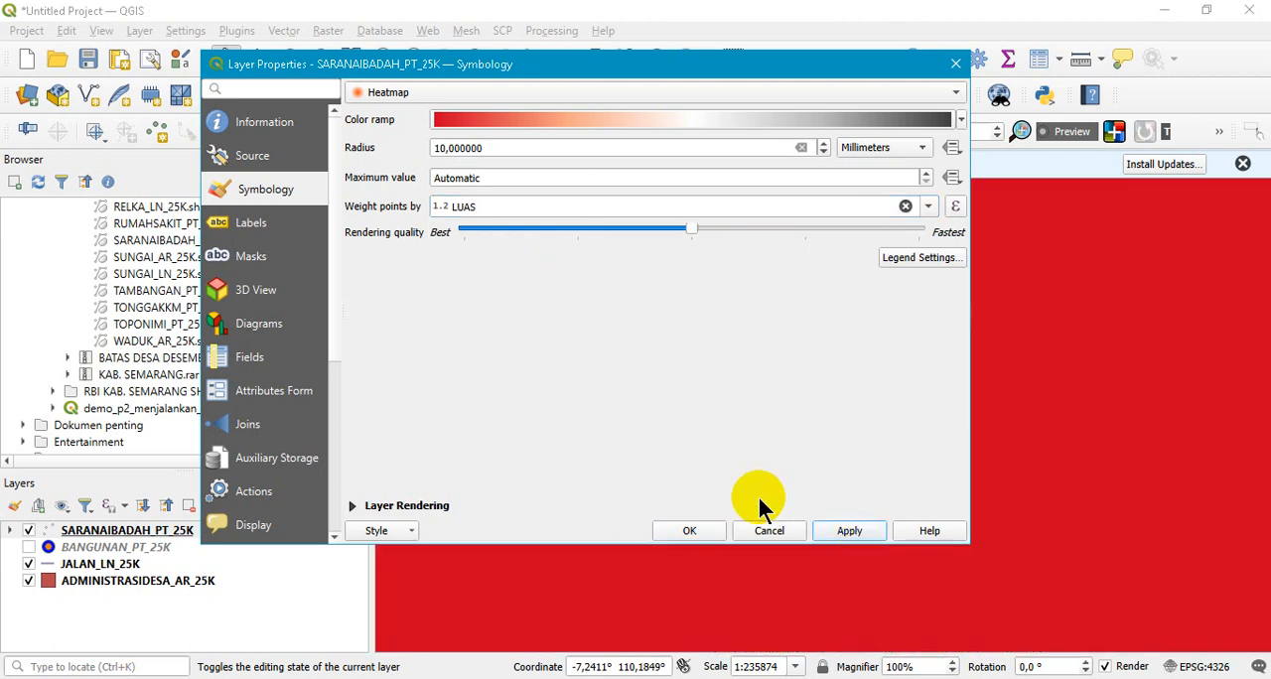
- Set the heatmap radius to 0,4 millimeters, clear the point weighting field, and apply the changes
click(825, 150)
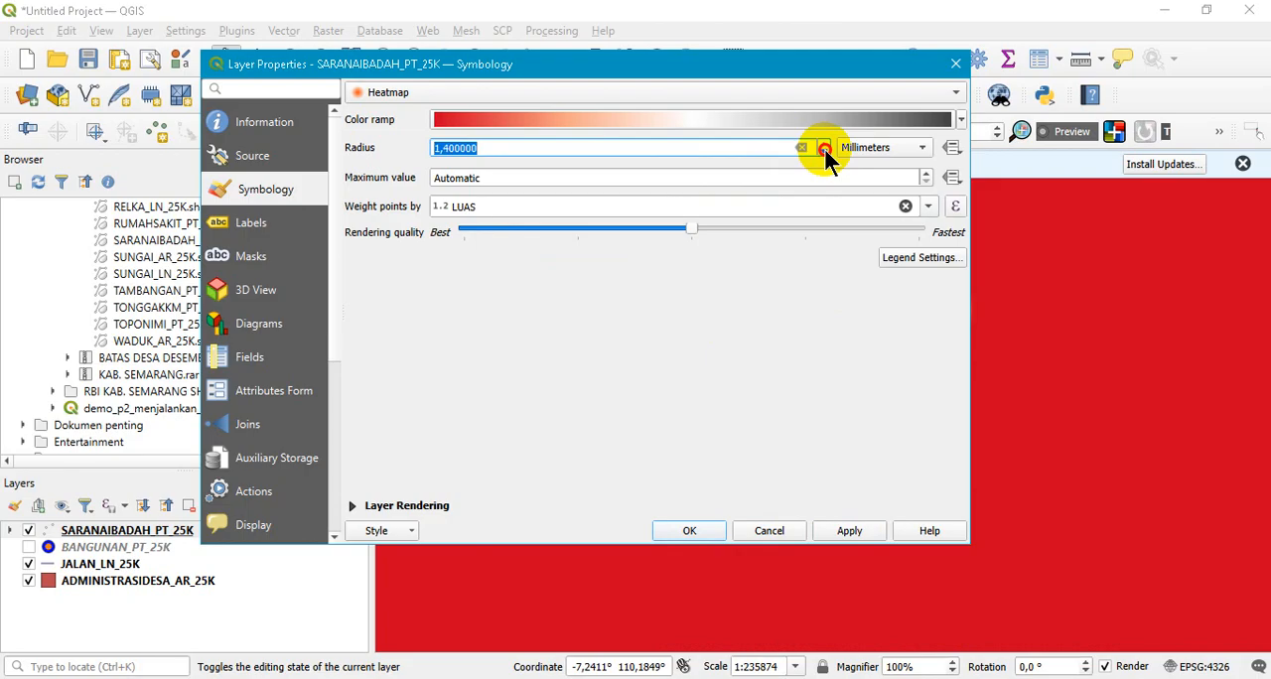
text(0,4)
click(860, 544)
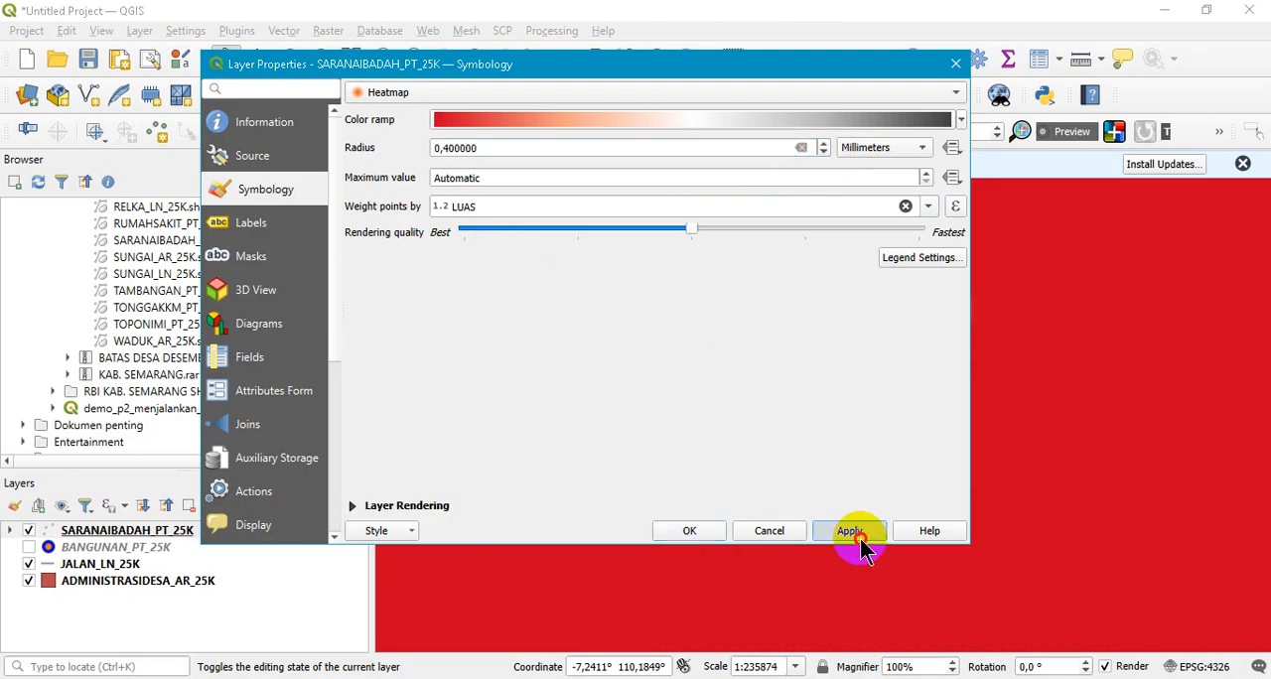
click(905, 206)
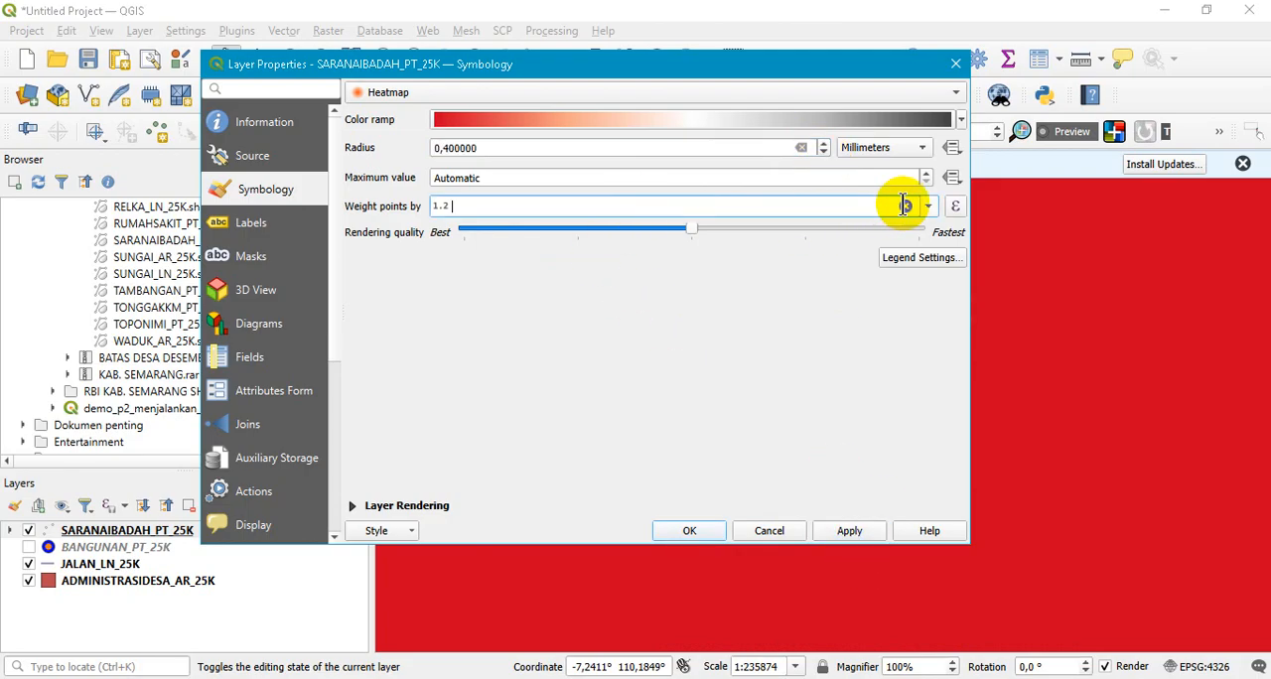
click(850, 531)
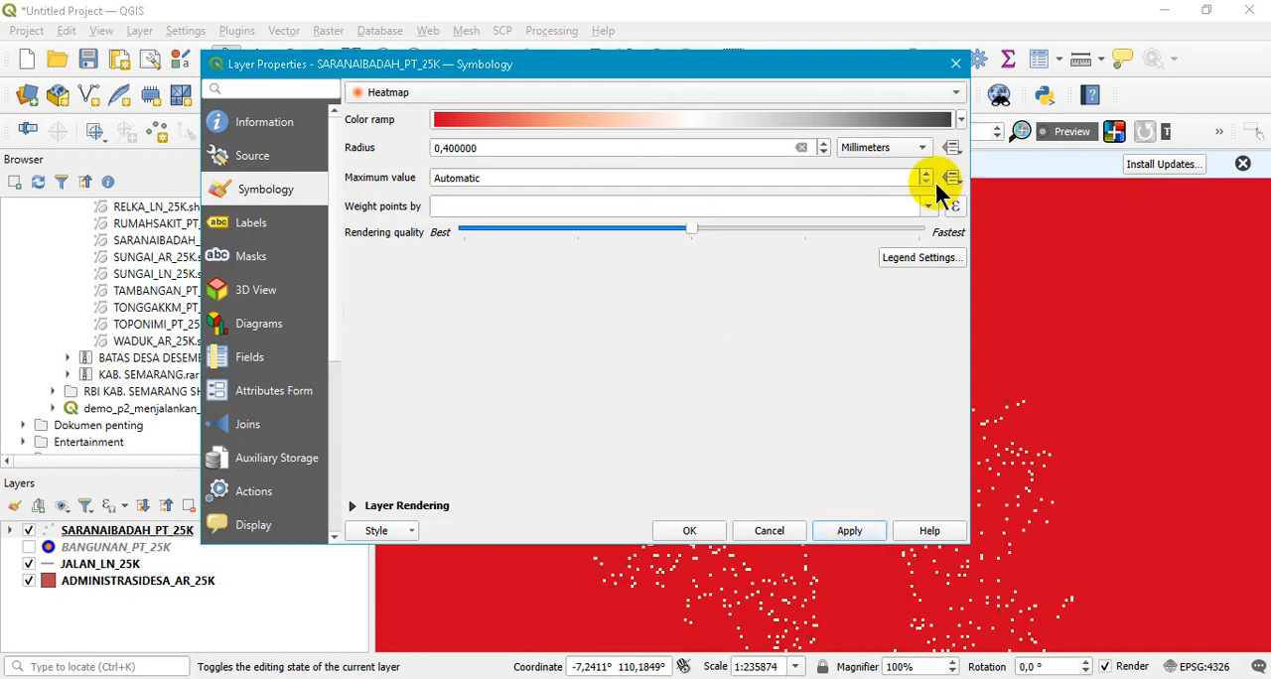
- Set the heatmap radius to 0,2 millimeters with best rendering quality, weight points by REMARK, and apply
click(824, 152)
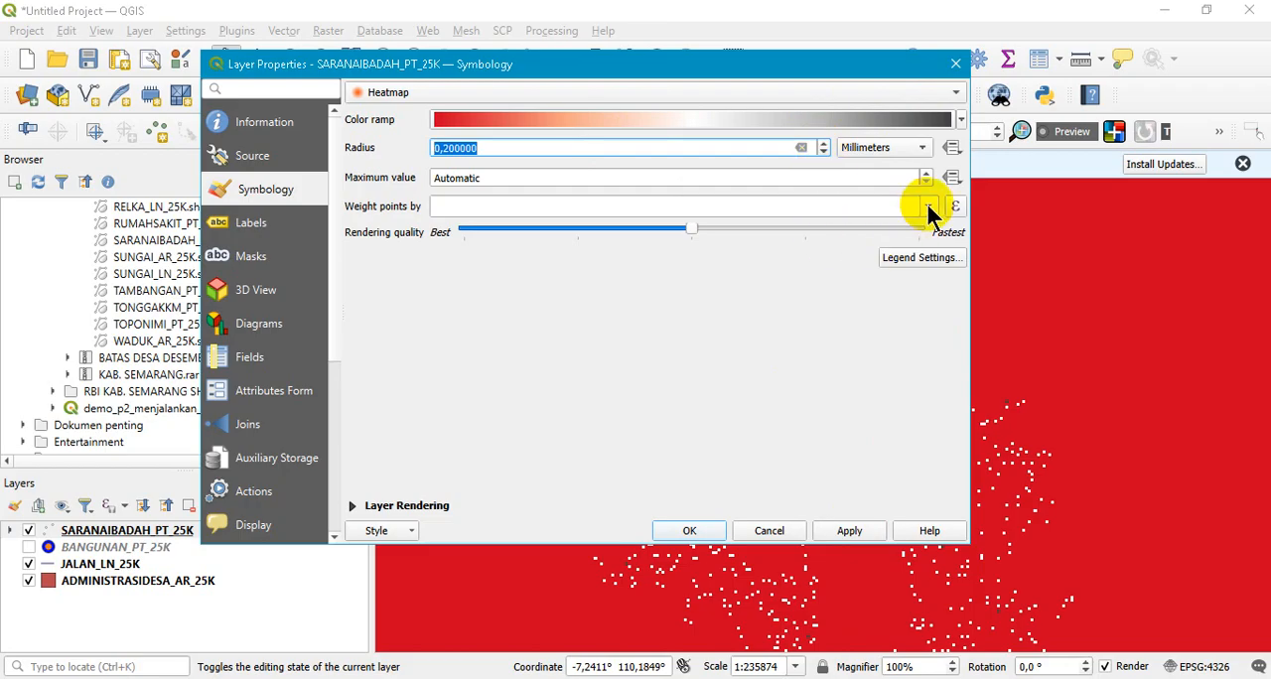
drag(690, 236, 493, 248)
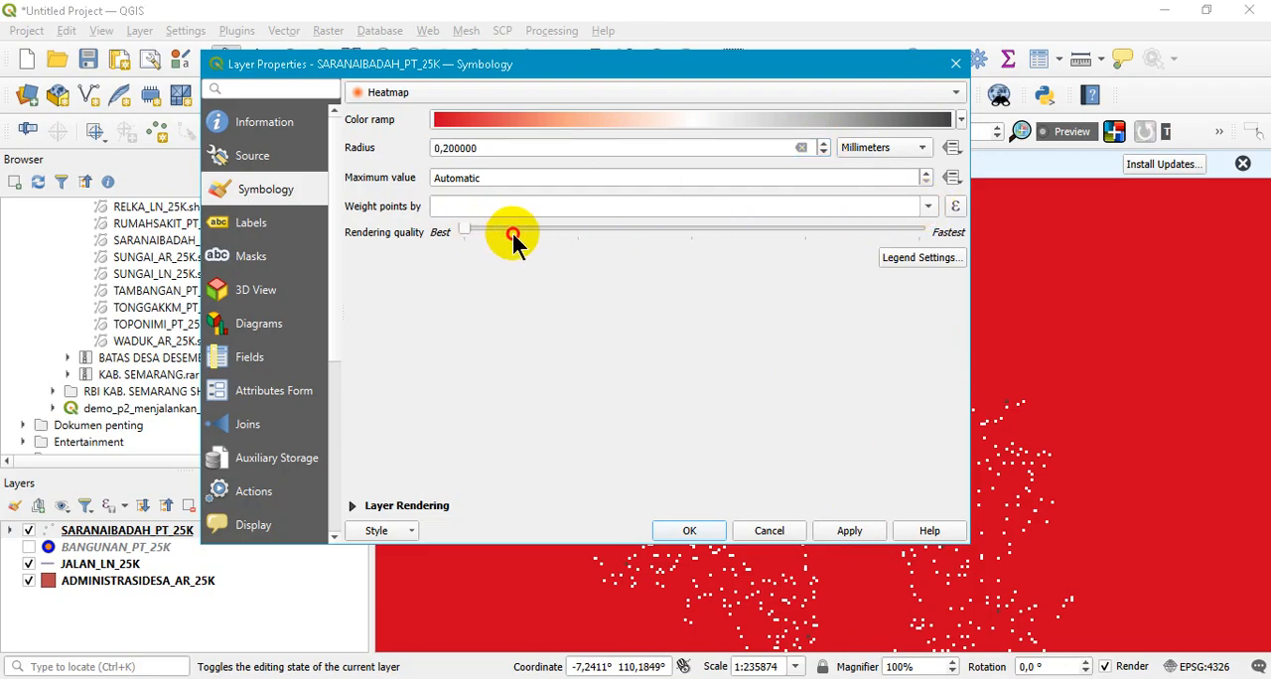
click(928, 206)
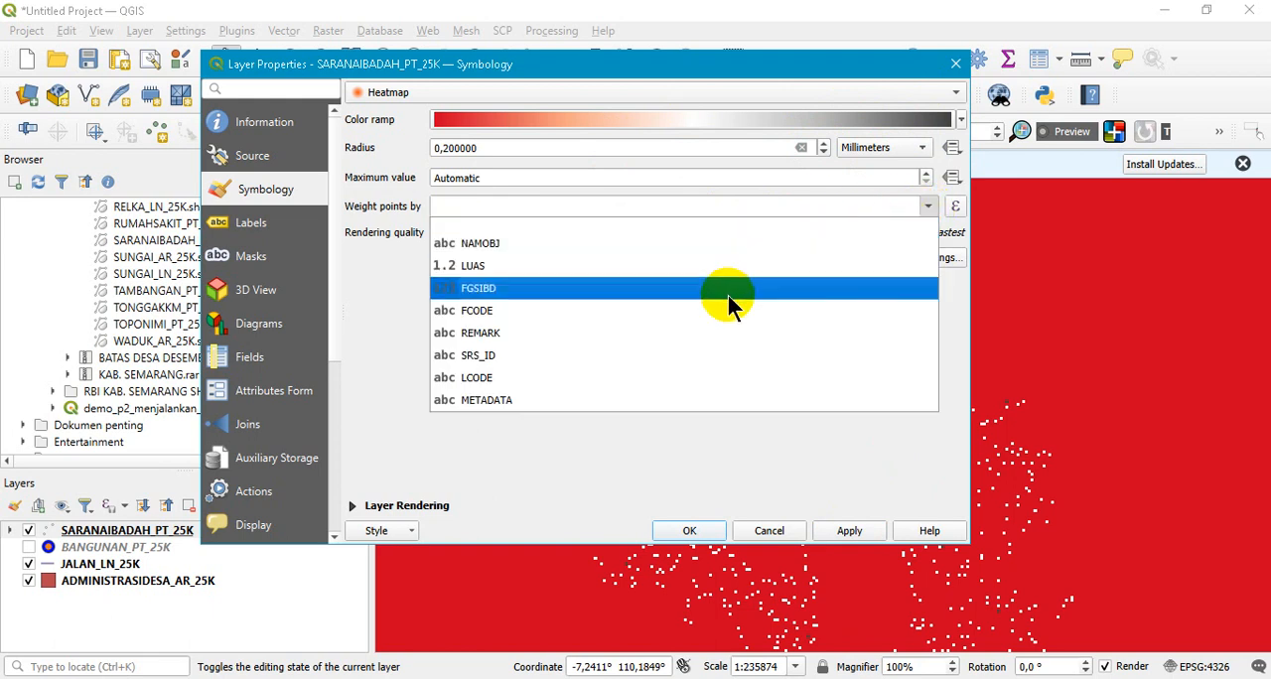
click(574, 334)
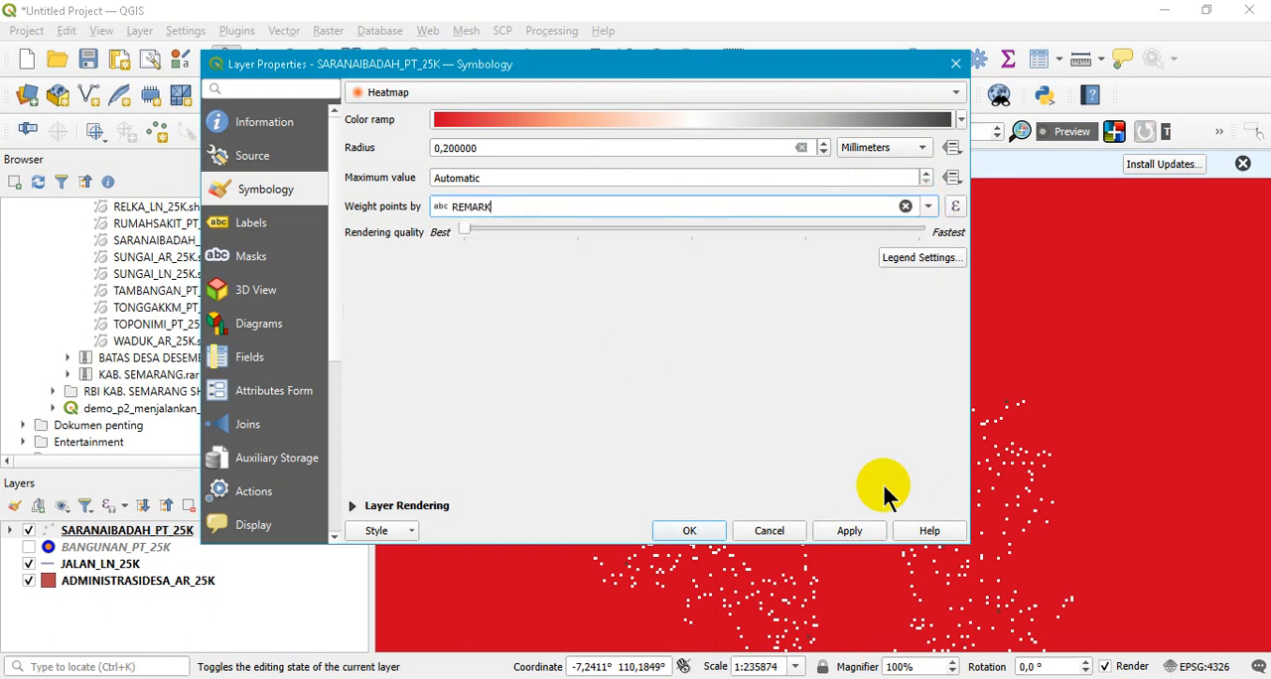
click(854, 531)
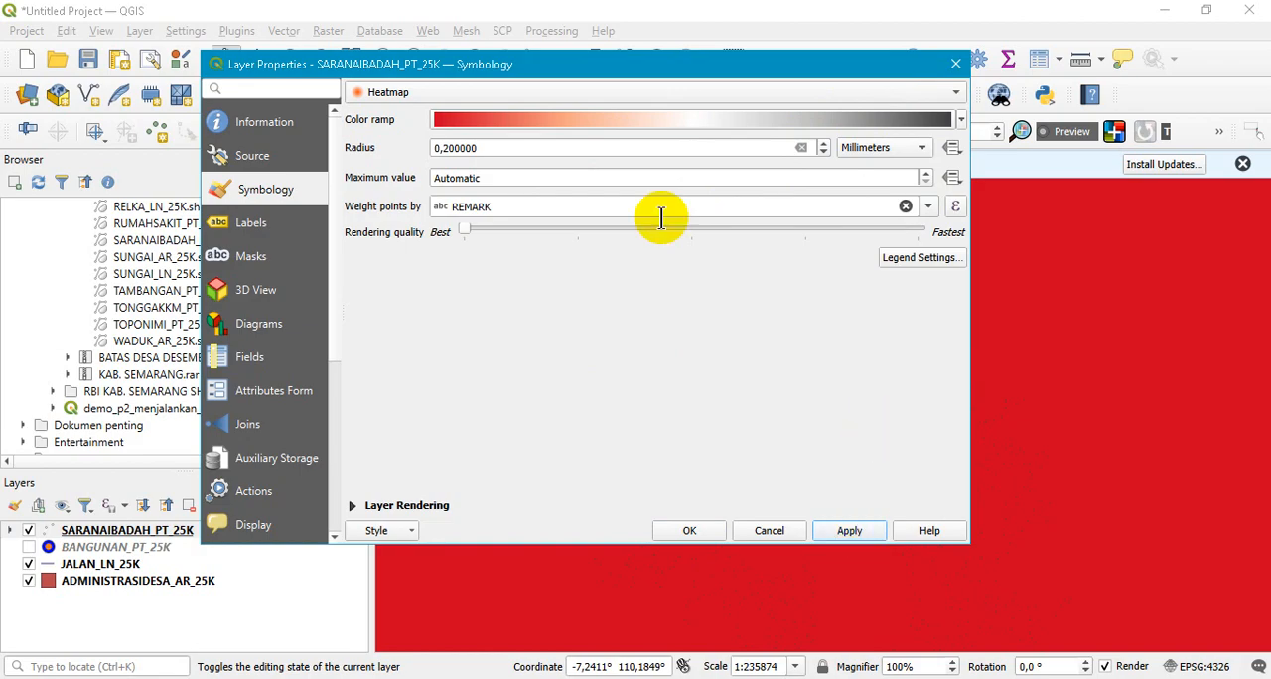
- Switch the layer's symbology to Point Cluster with a distance of 1 millimeter and apply it
click(960, 89)
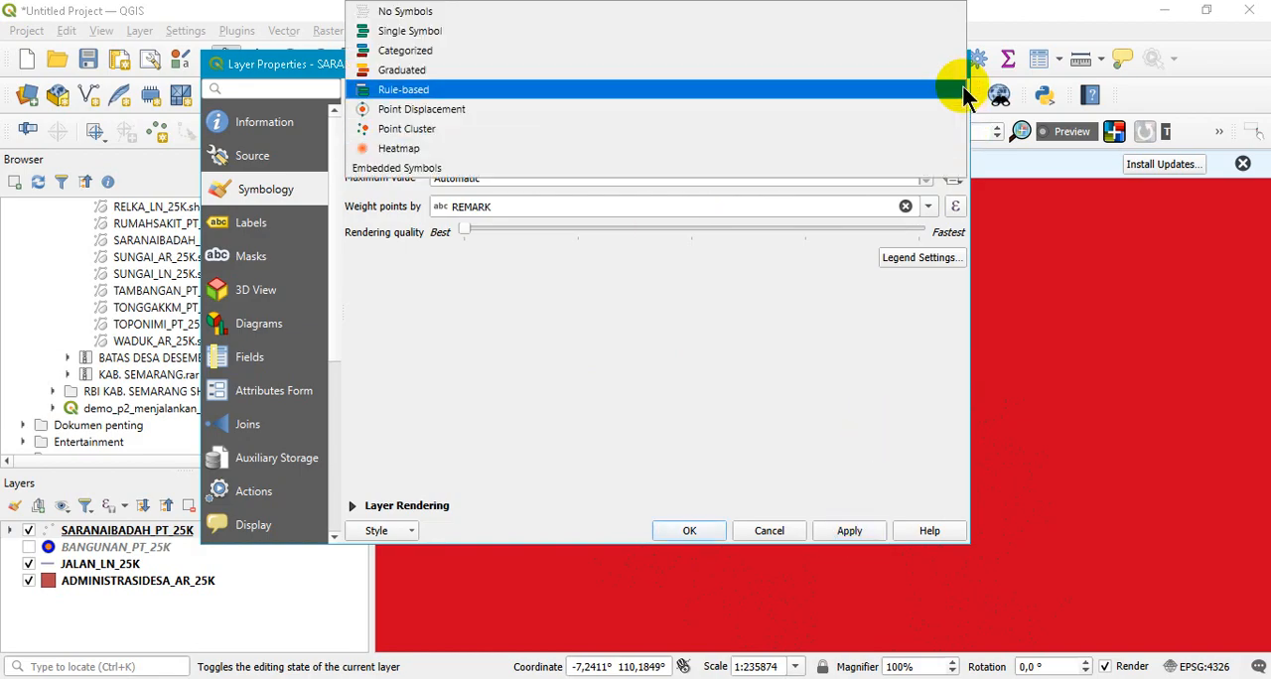
click(581, 132)
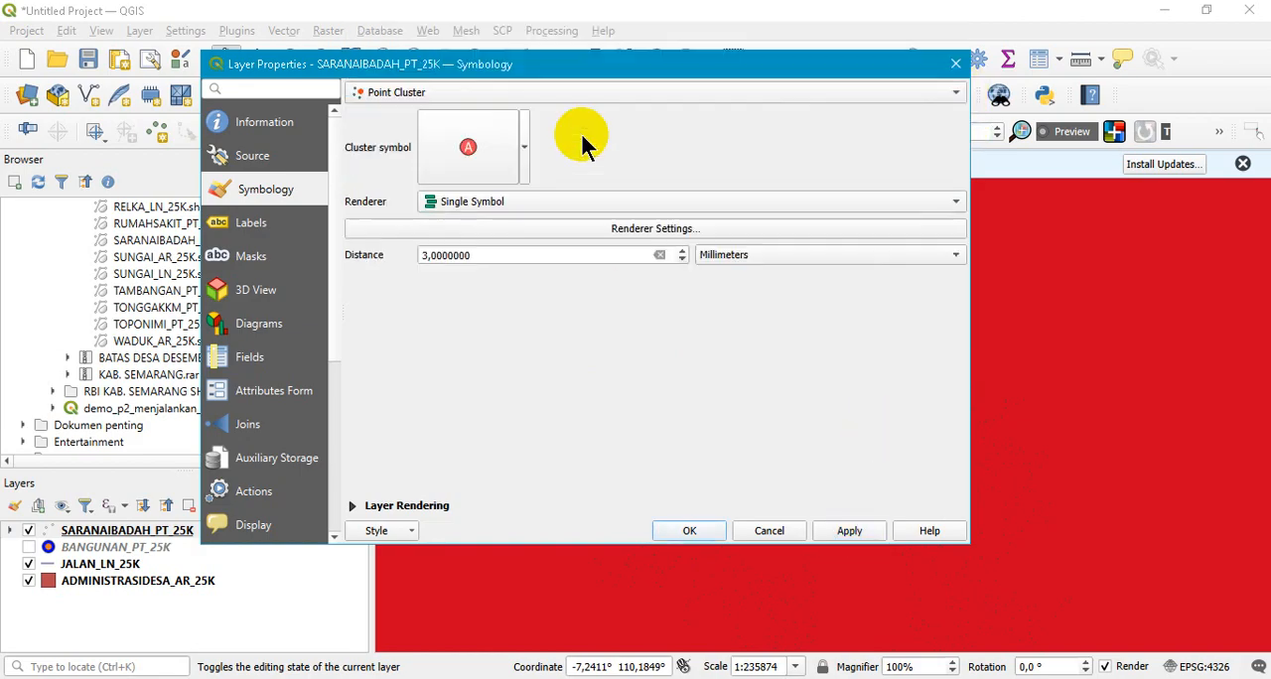
click(849, 531)
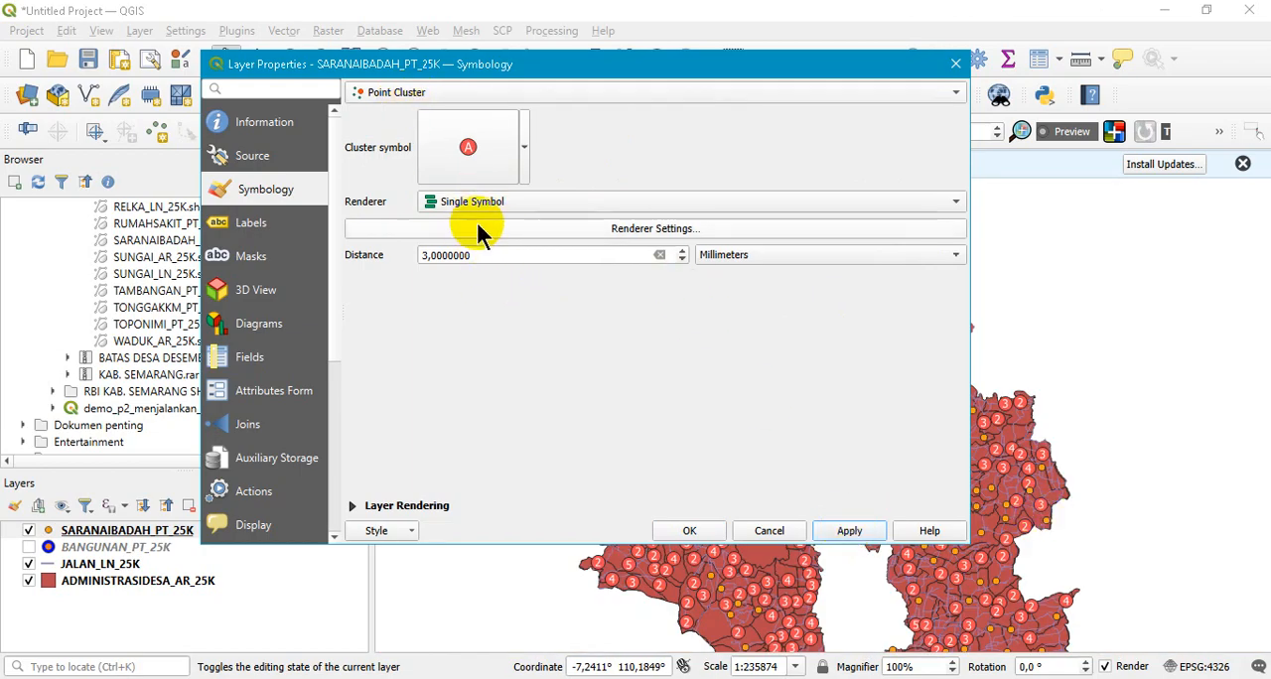
click(683, 260)
click(683, 250)
click(849, 533)
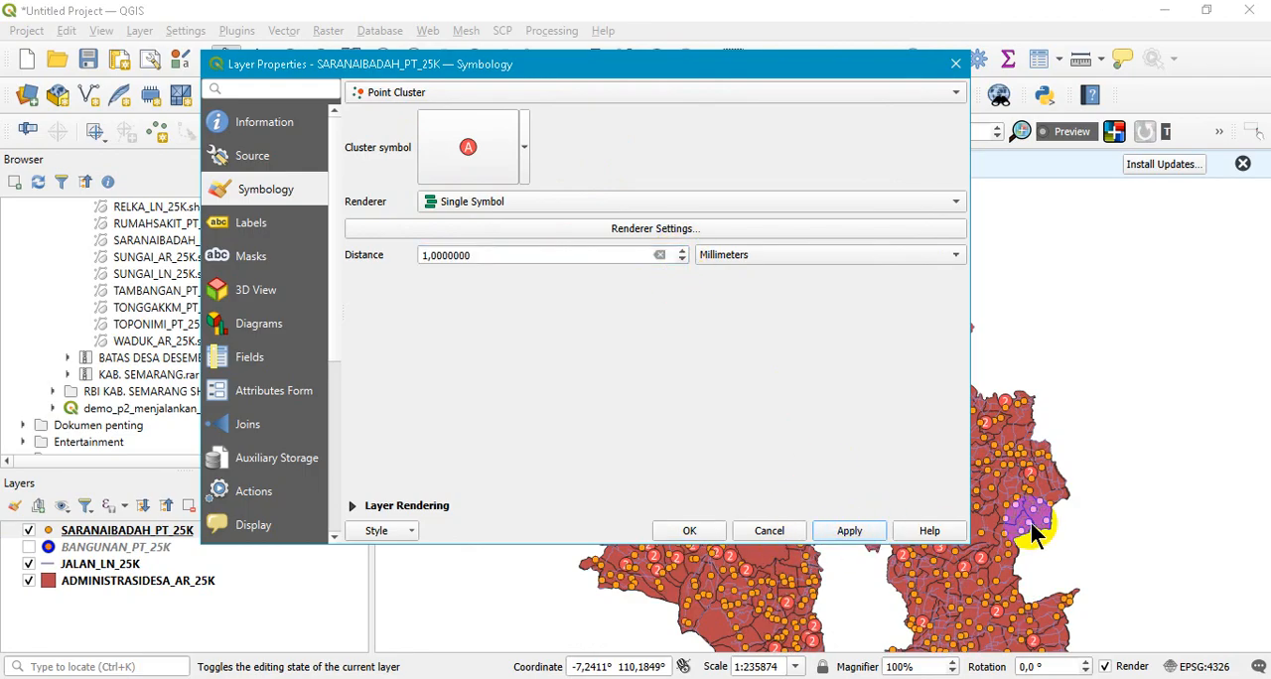
click(701, 534)
- Recolor the cluster symbol with the orange recent color and apply it to the layer
click(525, 147)
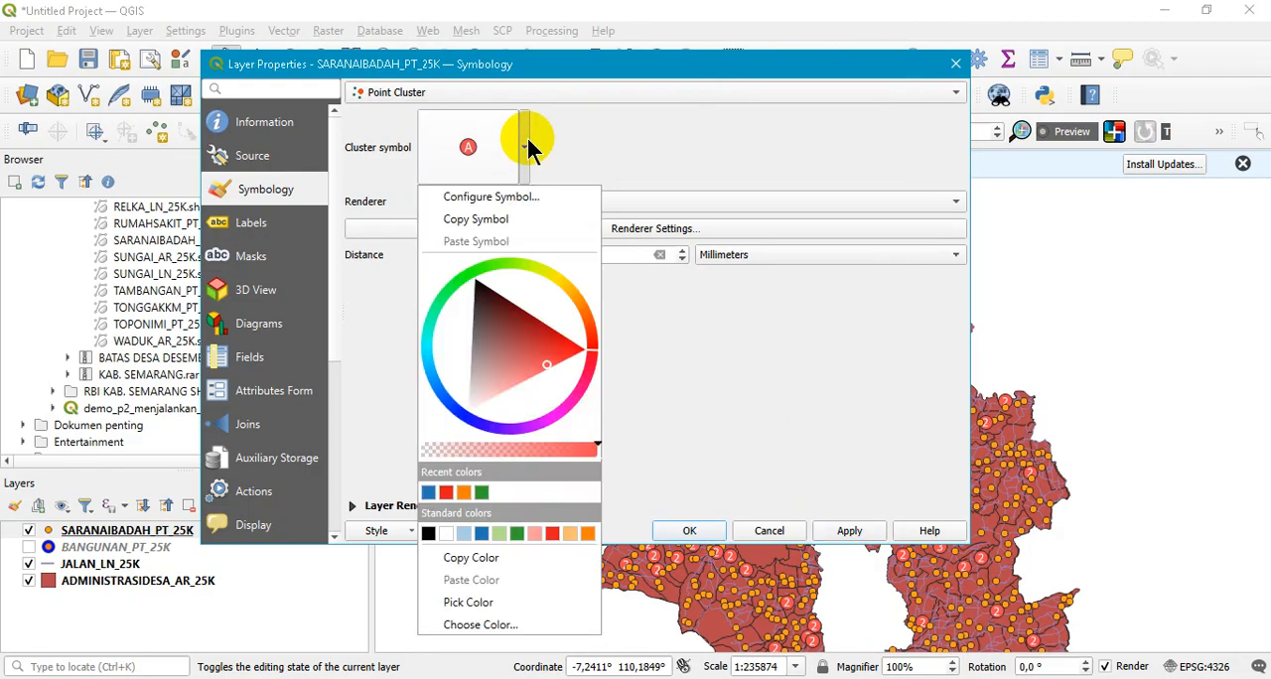
click(464, 492)
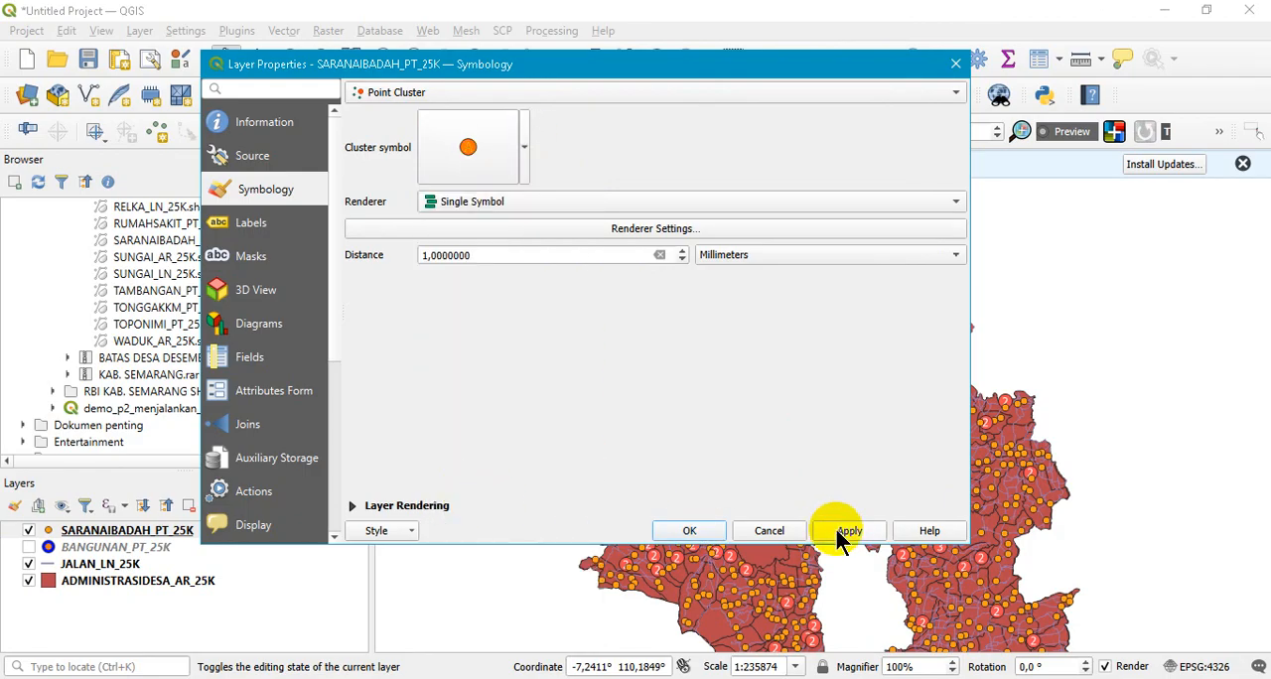
click(837, 528)
click(690, 530)
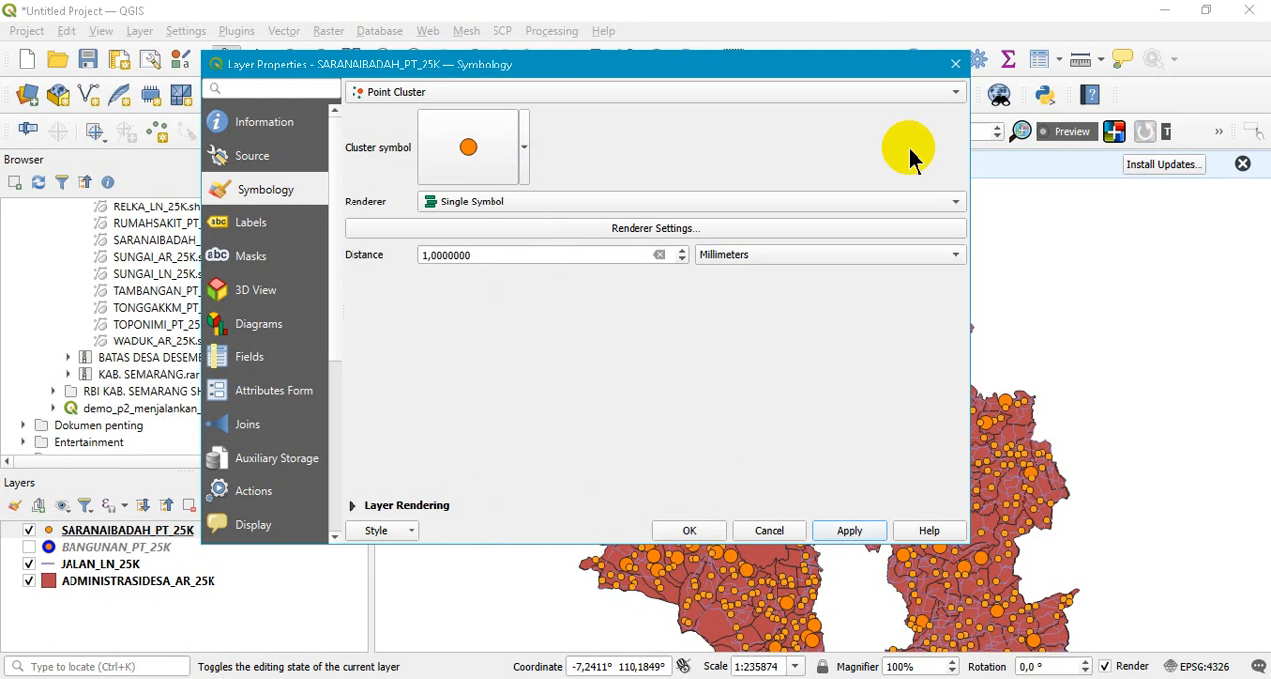
- Try the Categorized and Graduated renderers for the point cluster, applying each one
click(935, 201)
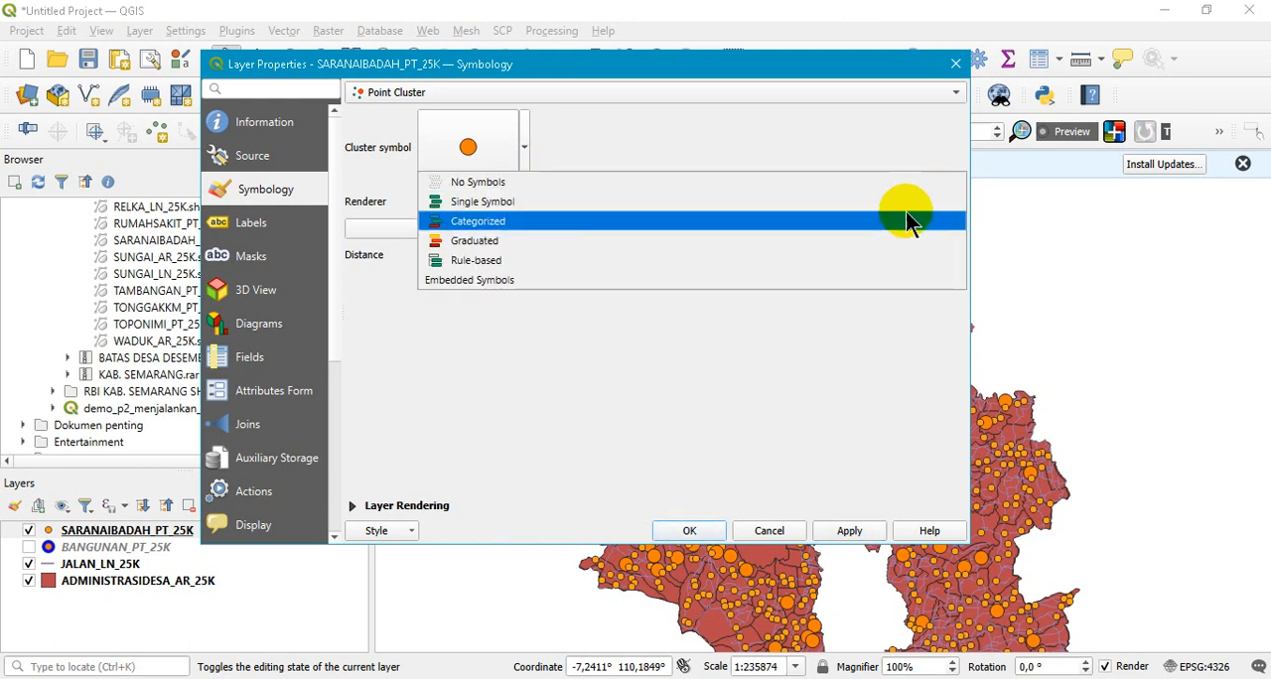
click(853, 222)
click(843, 535)
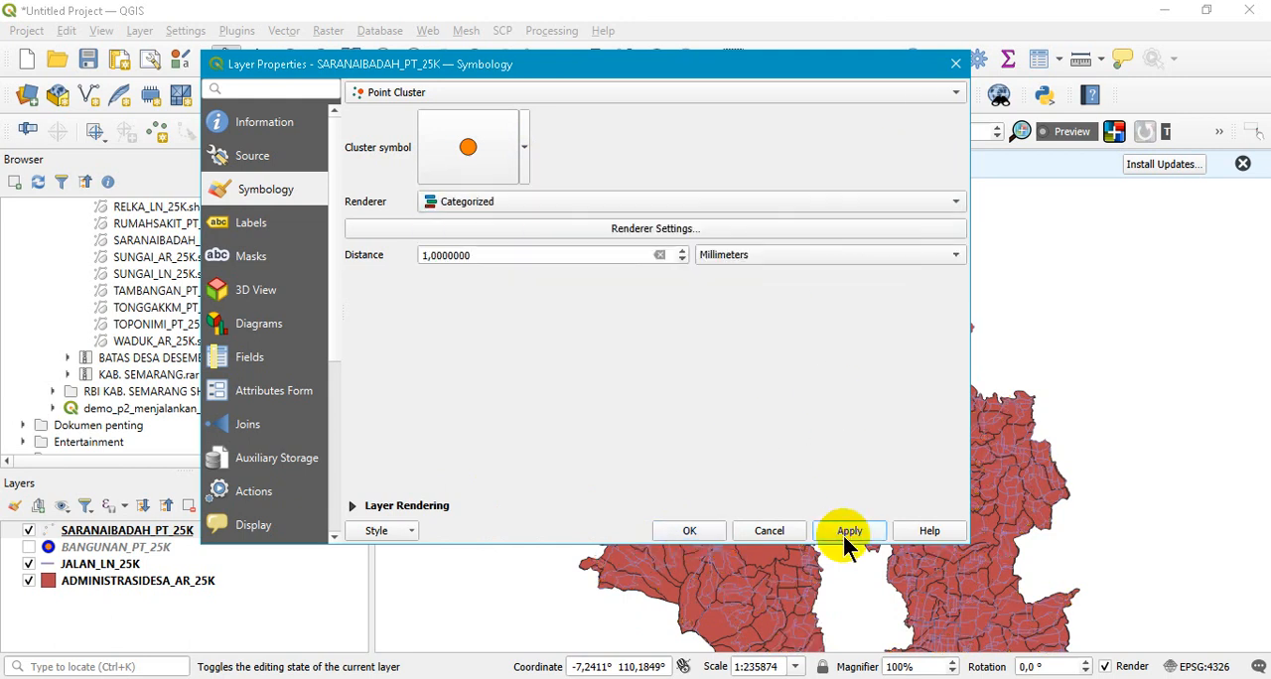
click(914, 201)
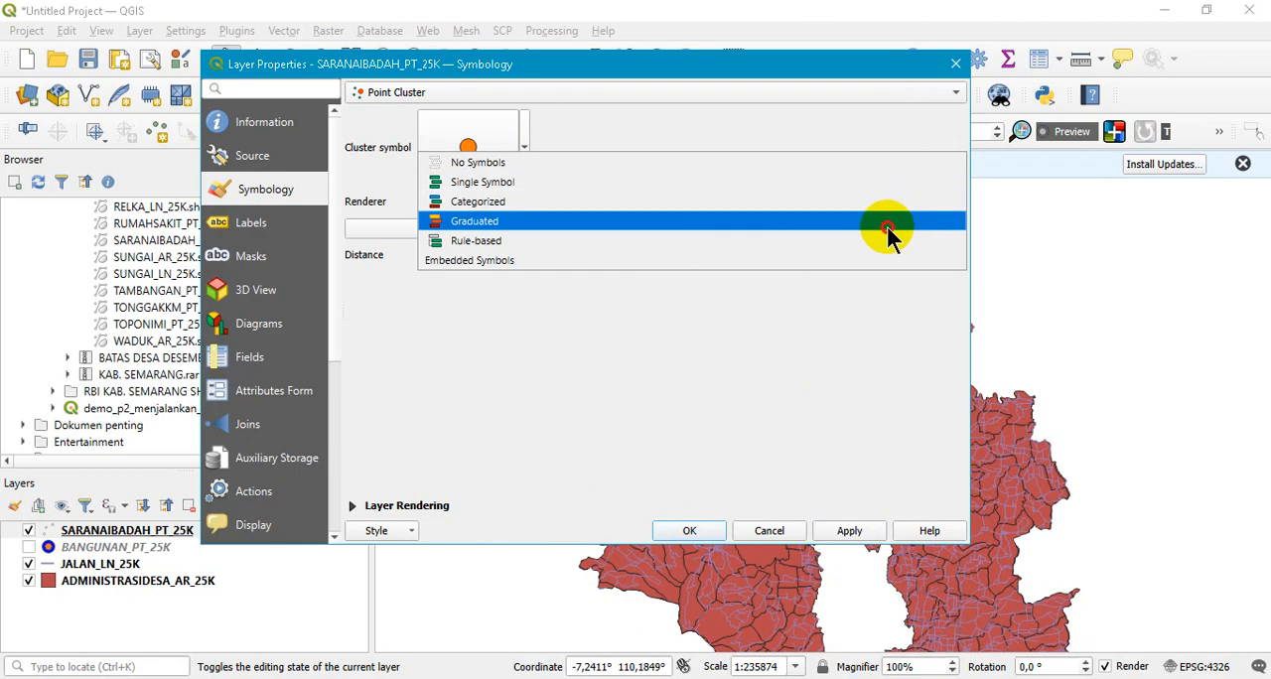
click(891, 221)
click(841, 532)
- Set the point cluster renderer back to Single Symbol, apply it, and close the layer properties
click(897, 201)
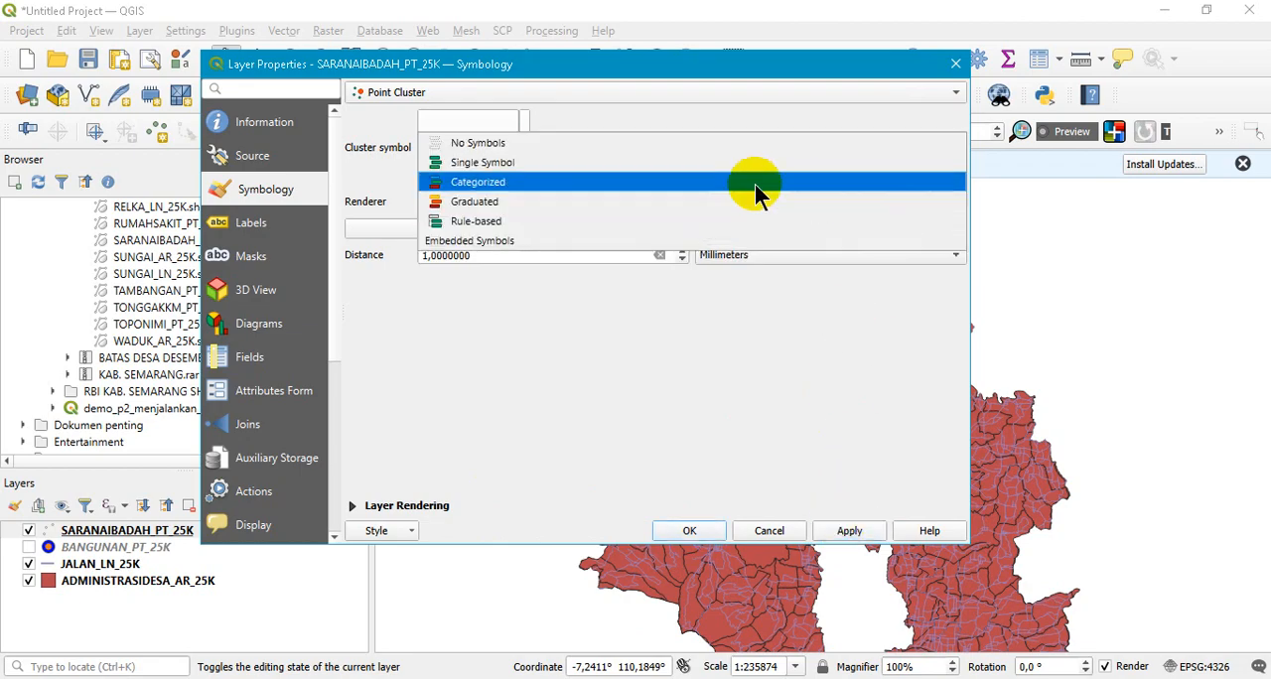
click(634, 160)
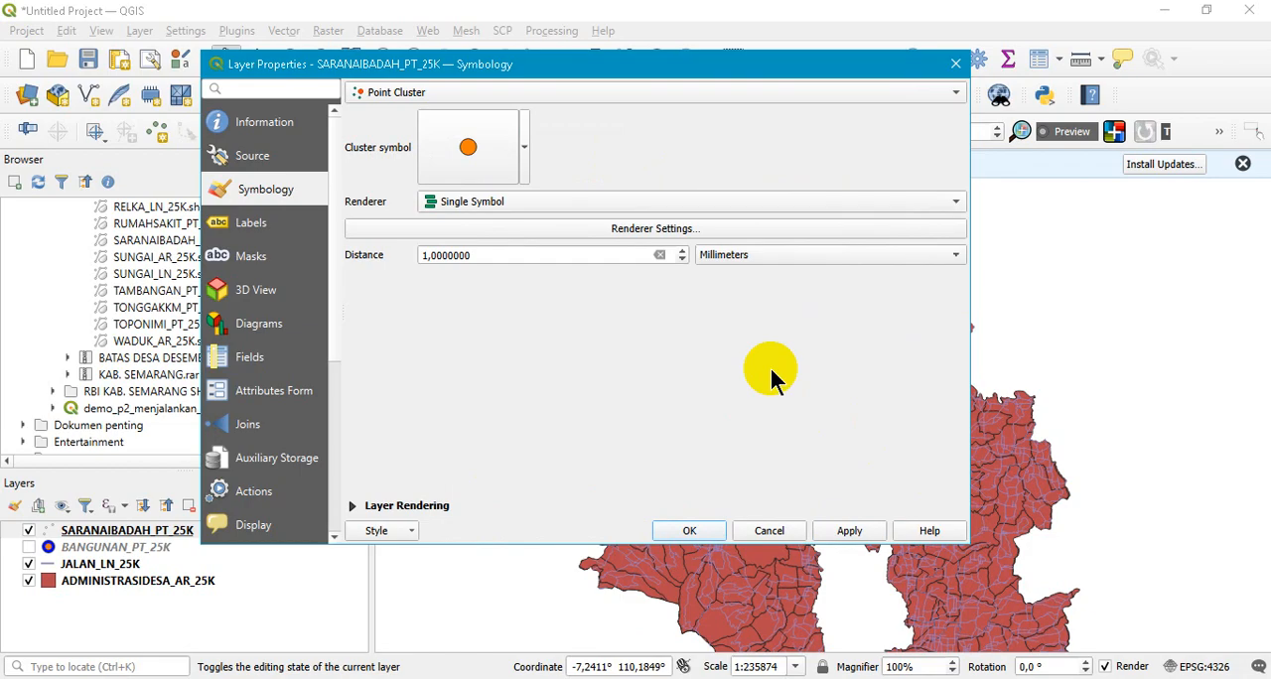
click(863, 531)
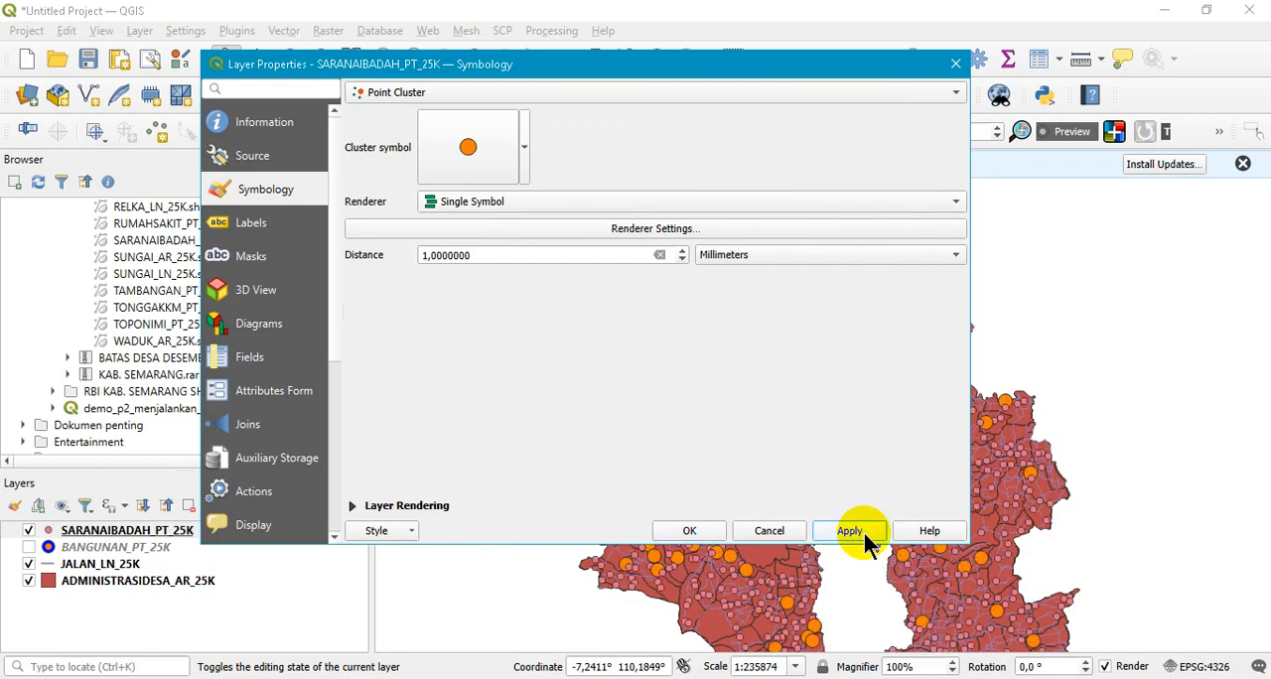
click(698, 529)
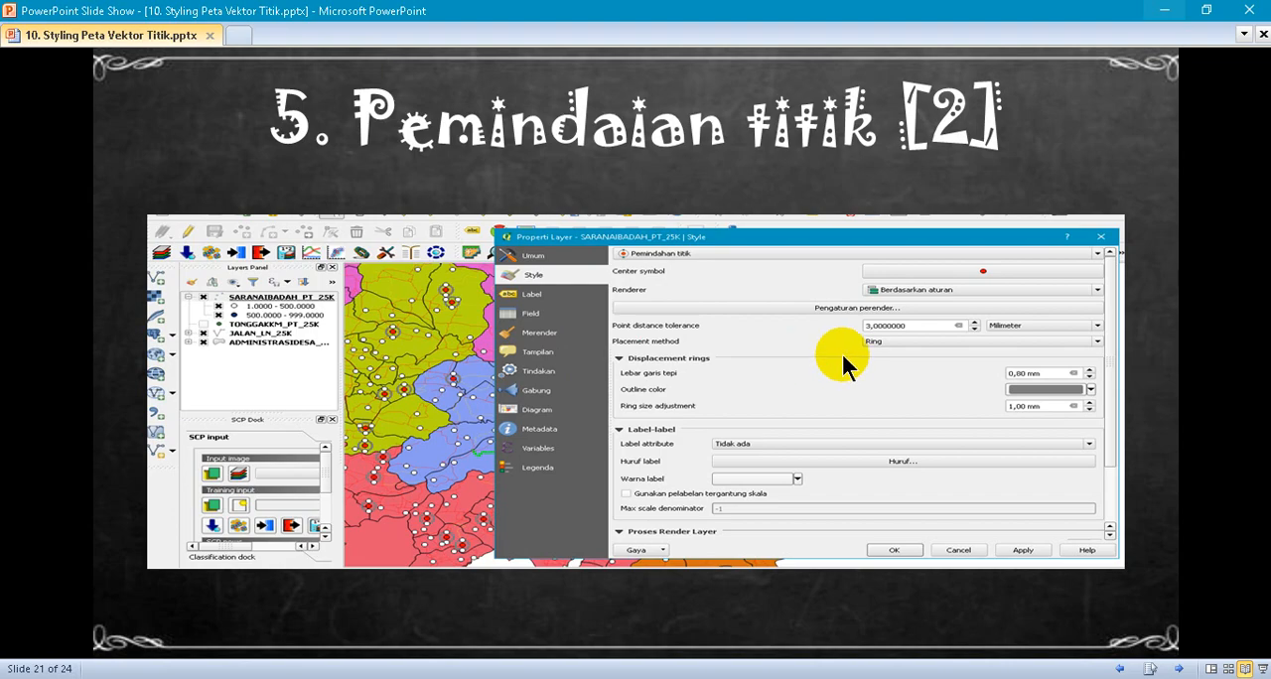
- In QGIS, switch the symbology of the SARANAIBADAH_PT_25K layer to Point Displacement
click(1179, 670)
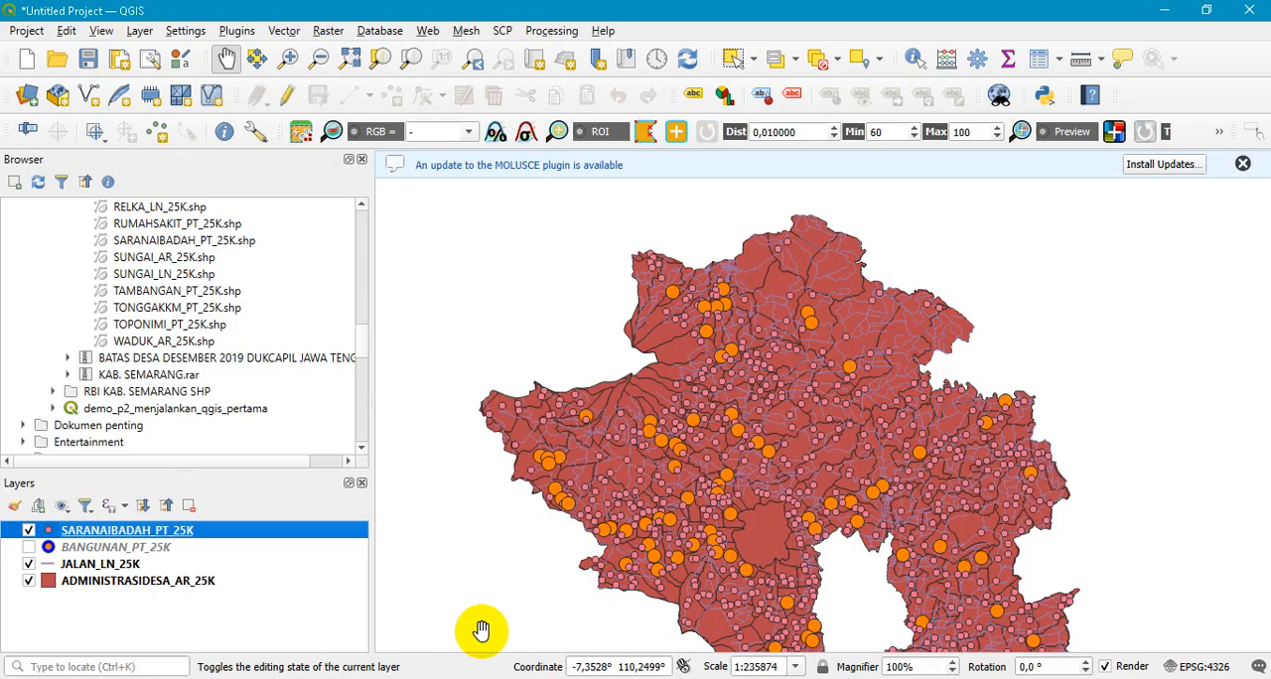
right_click(88, 531)
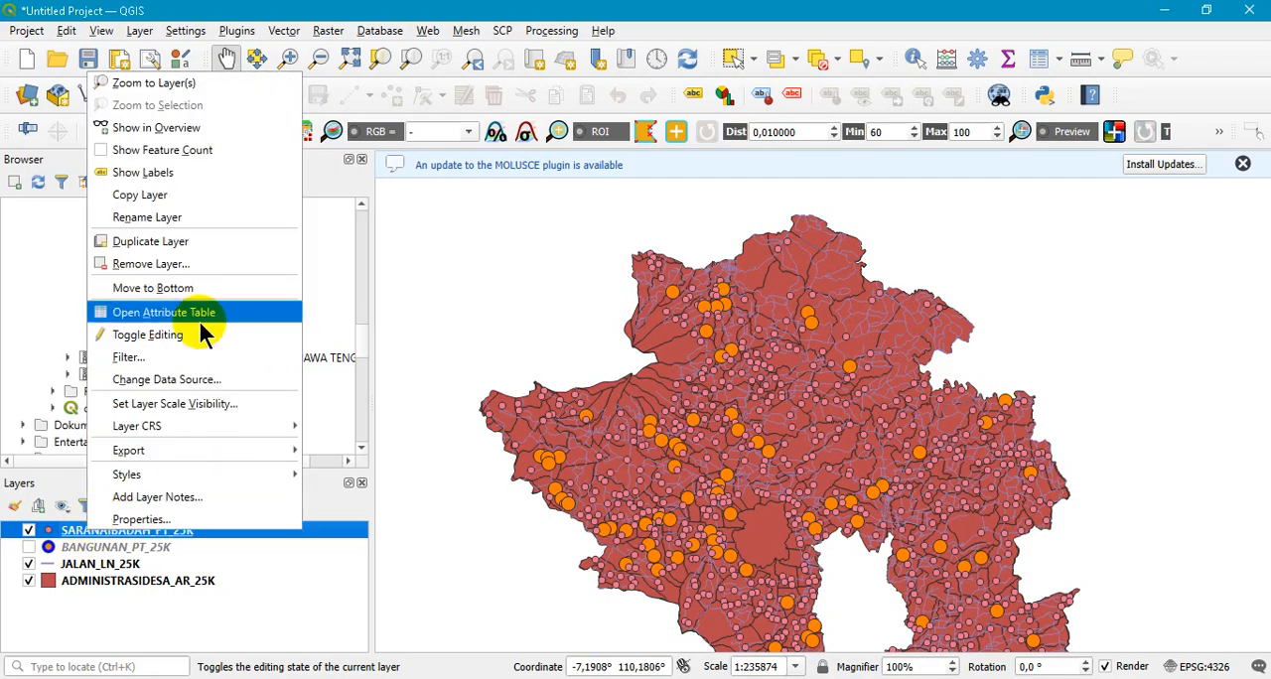
click(138, 519)
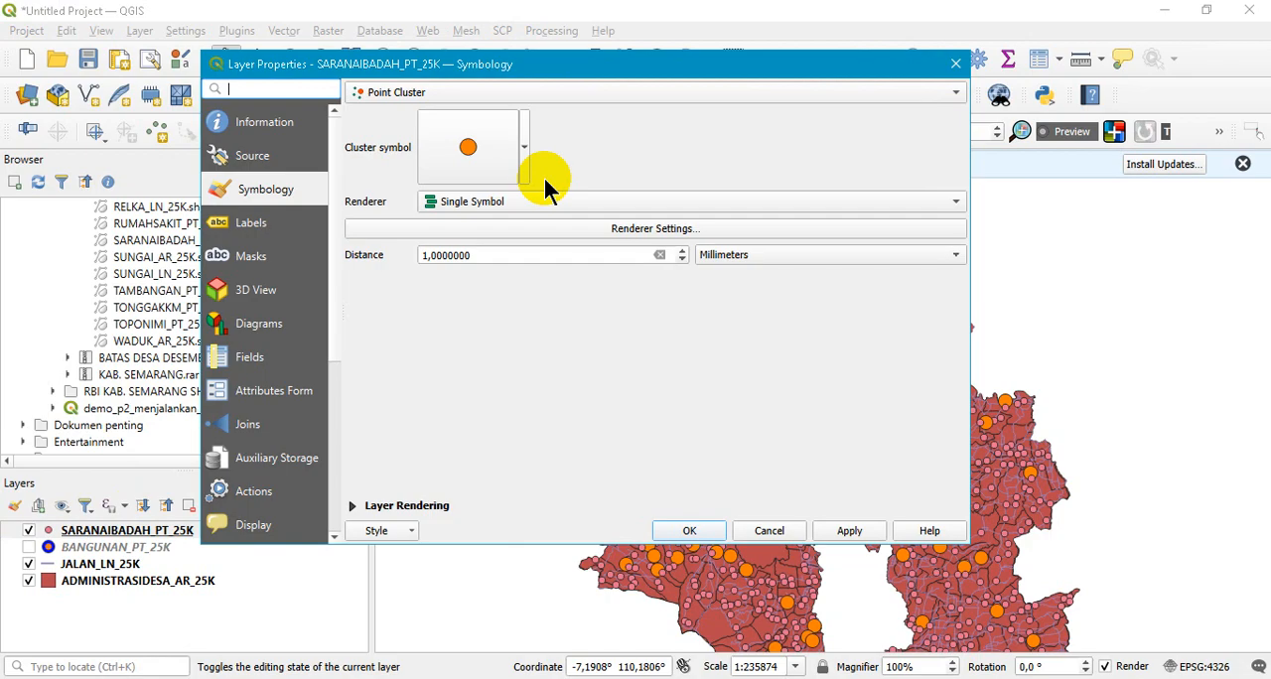
click(520, 88)
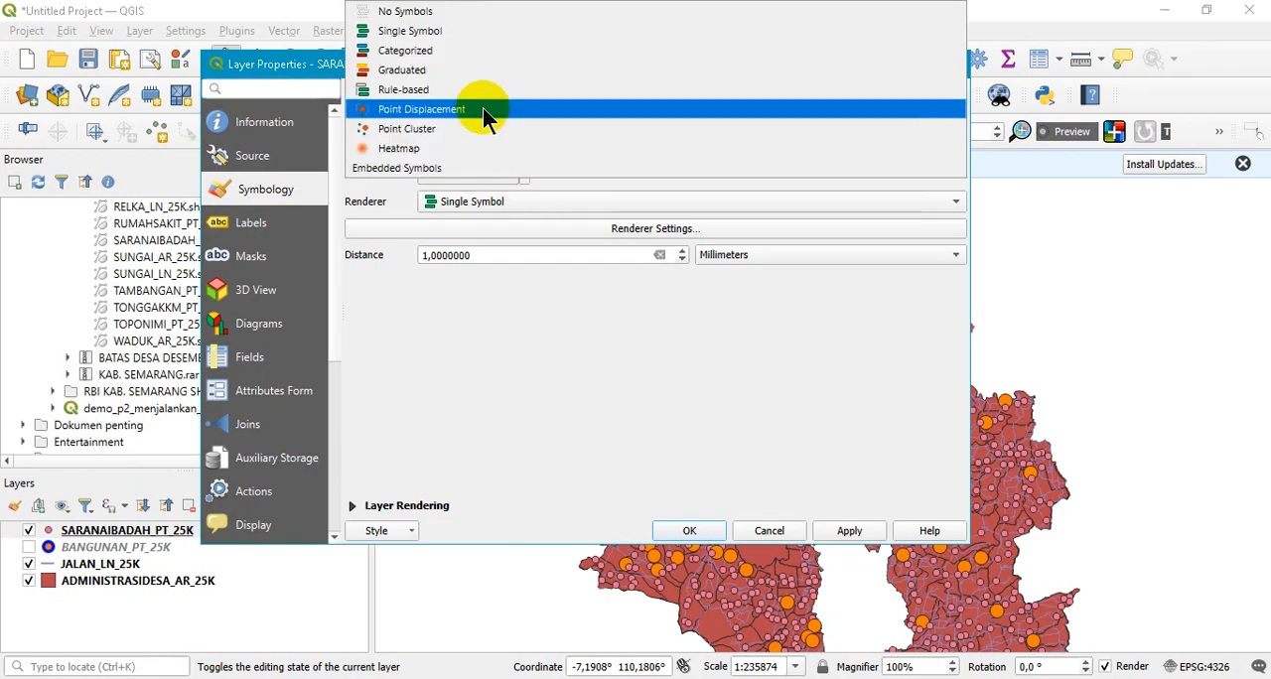
click(483, 107)
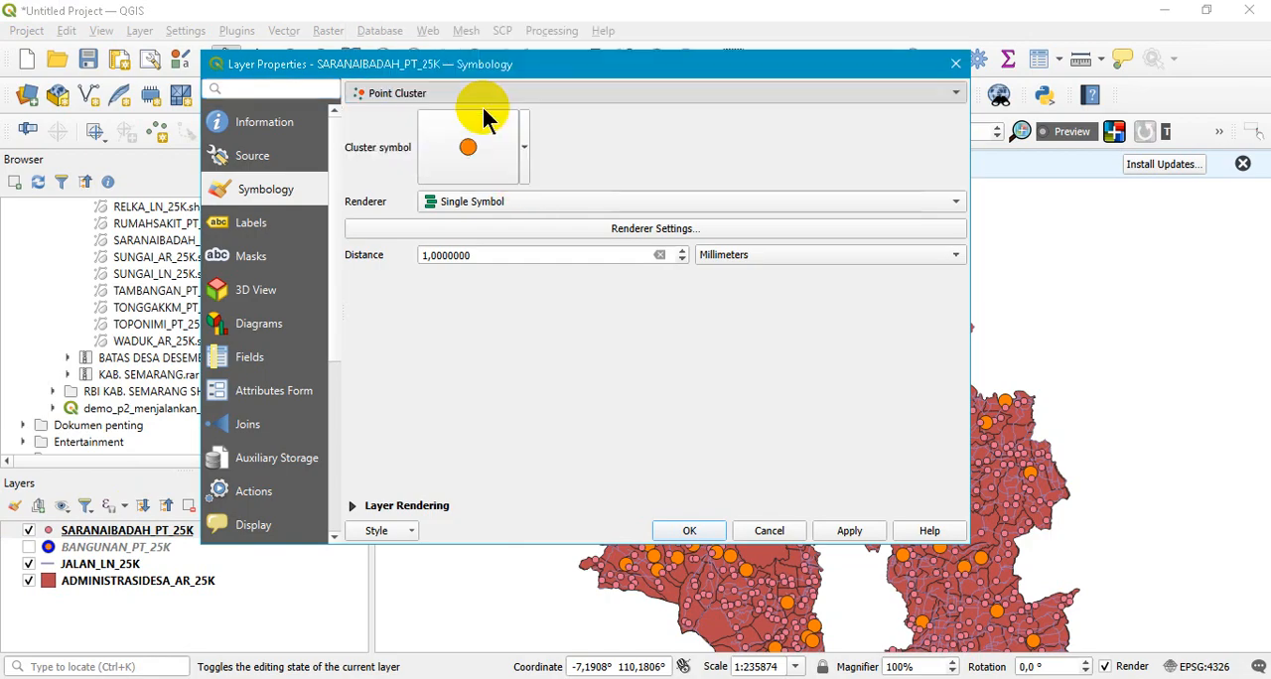
- Try the Categorized renderer for the point displacement and return it to Single Symbol
click(940, 205)
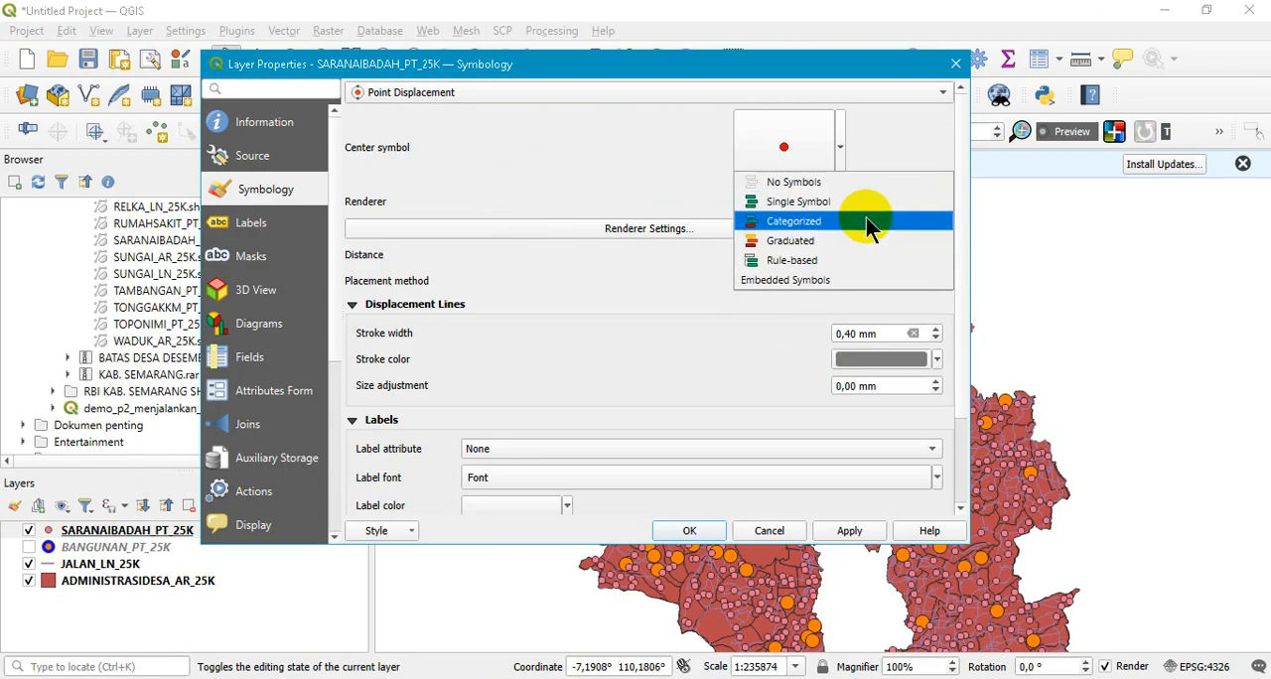
click(866, 221)
click(912, 198)
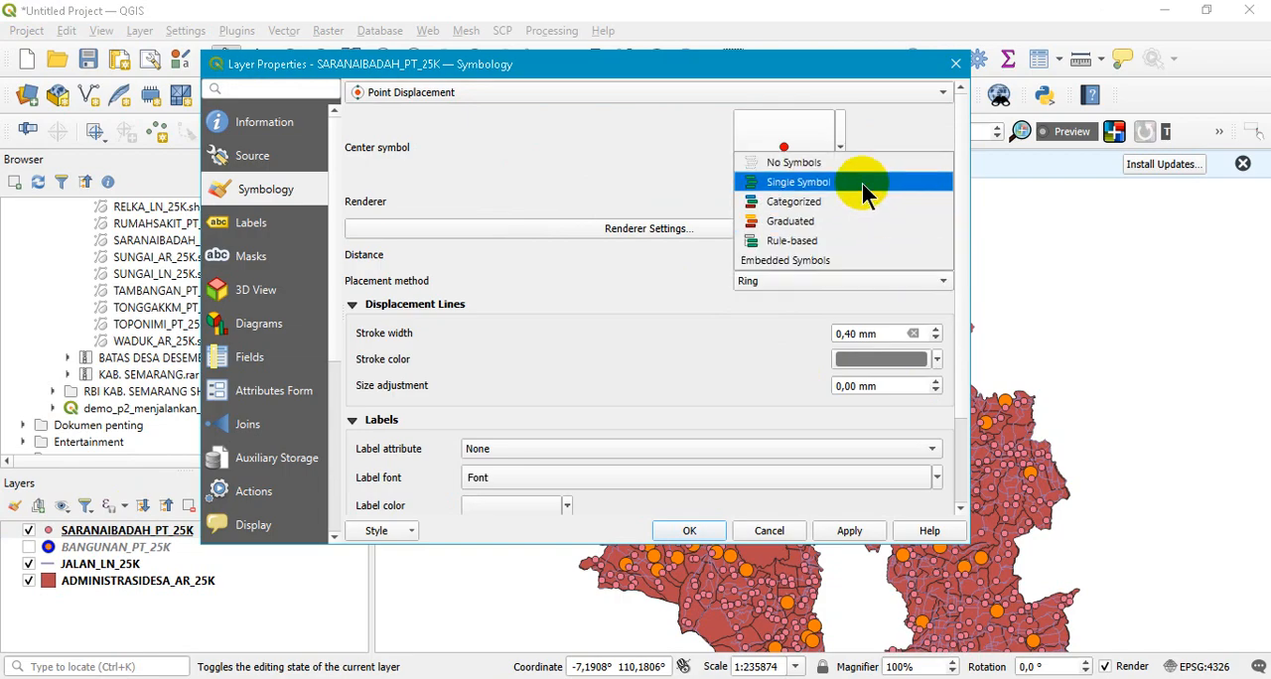
click(863, 183)
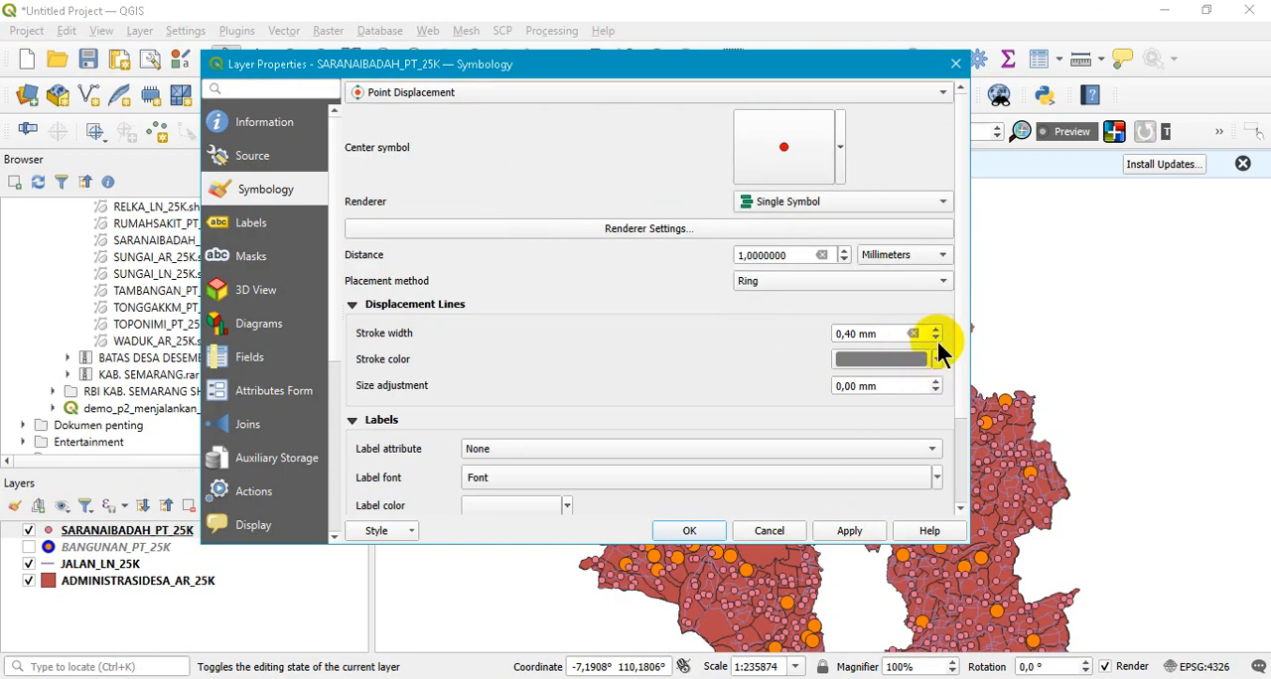
- Set the displacement lines' stroke color to blue, apply it to the layer, and close the layer properties
click(938, 362)
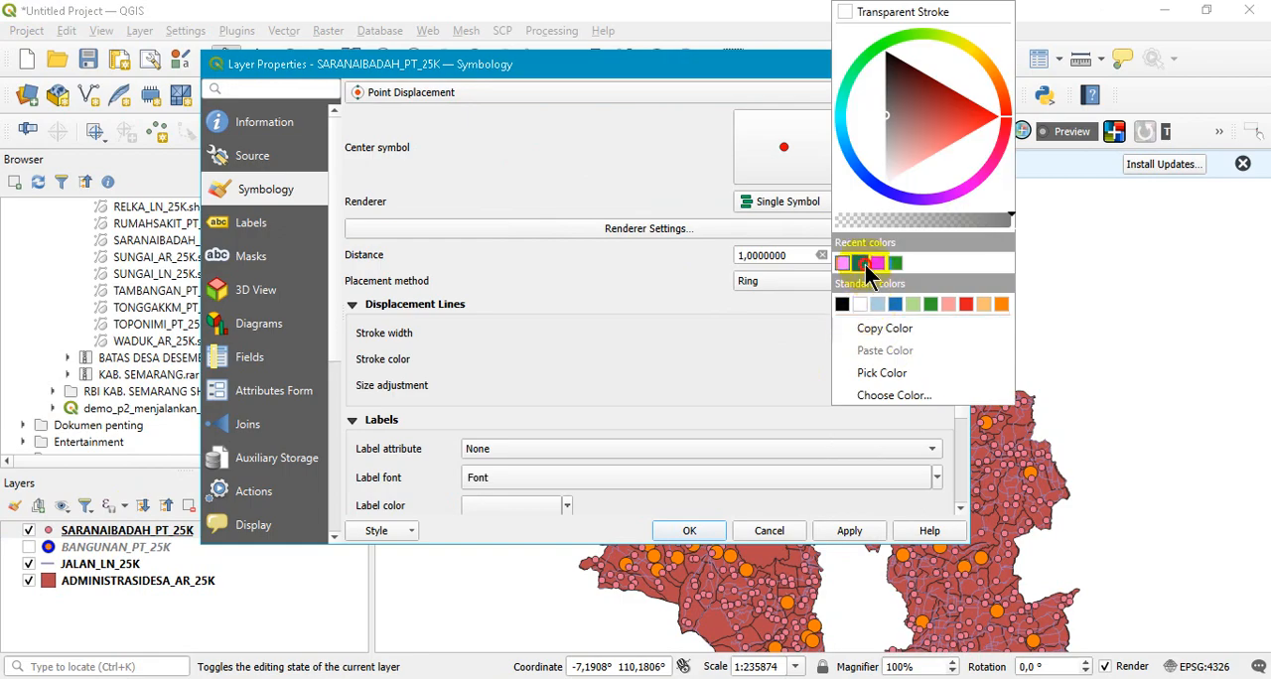
click(865, 264)
click(837, 527)
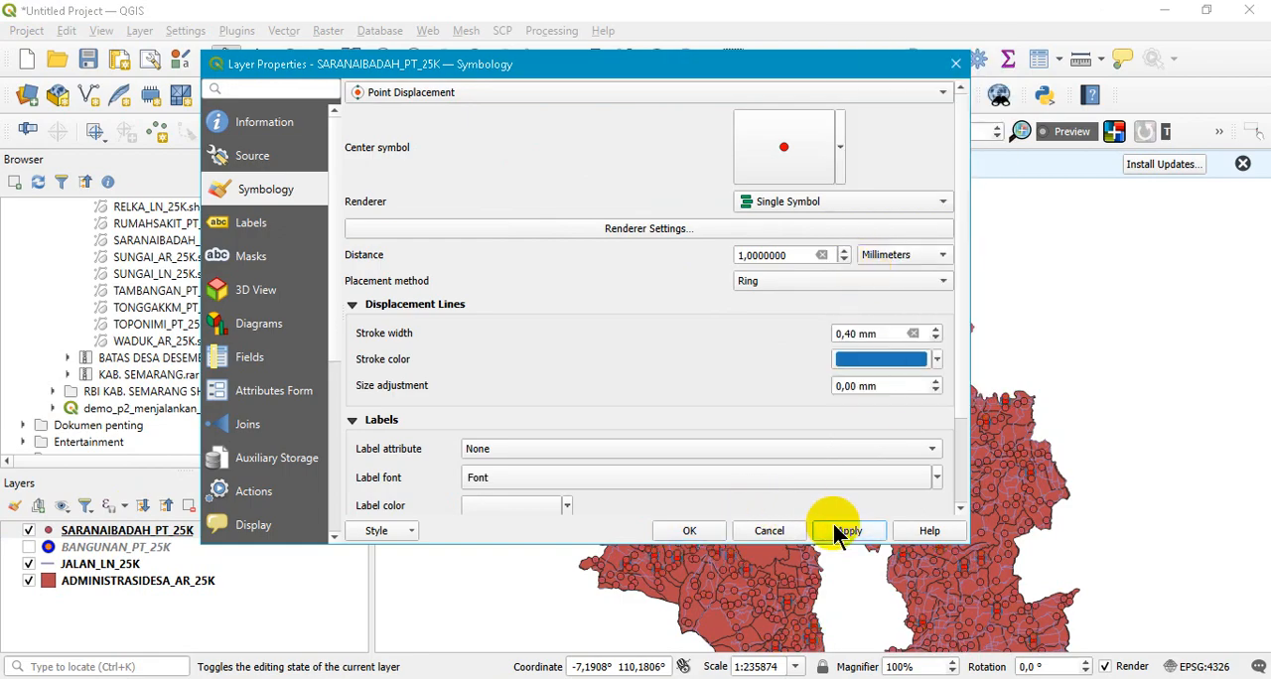
scroll(965, 324, down, 4)
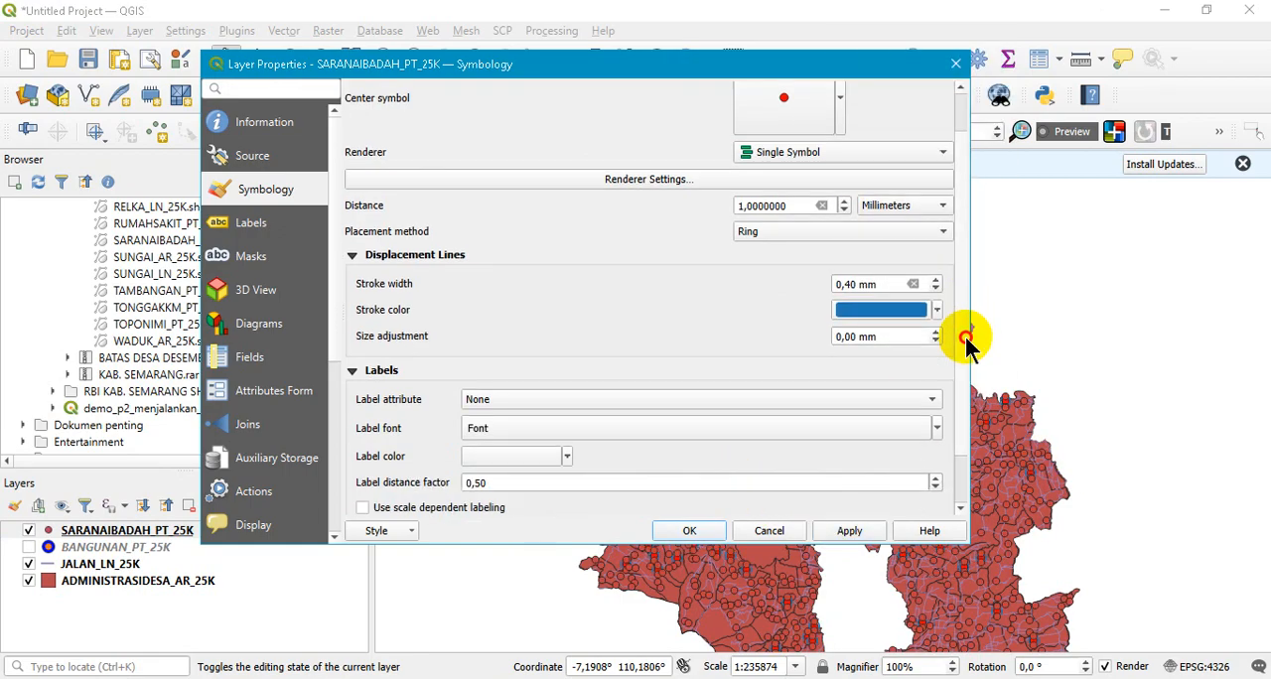
scroll(964, 312, up, 4)
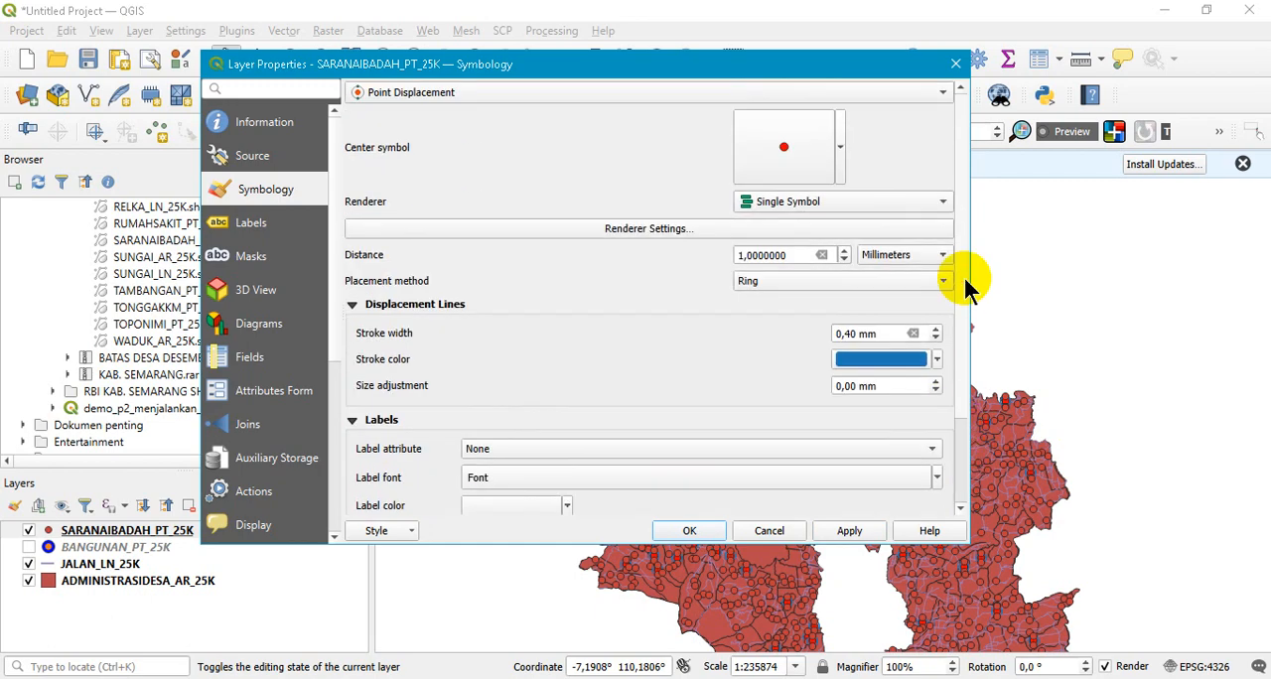
click(769, 532)
- Switch to the PowerPoint slide show and advance through the Heatmap slides to the closing slide
key(alt+Tab)
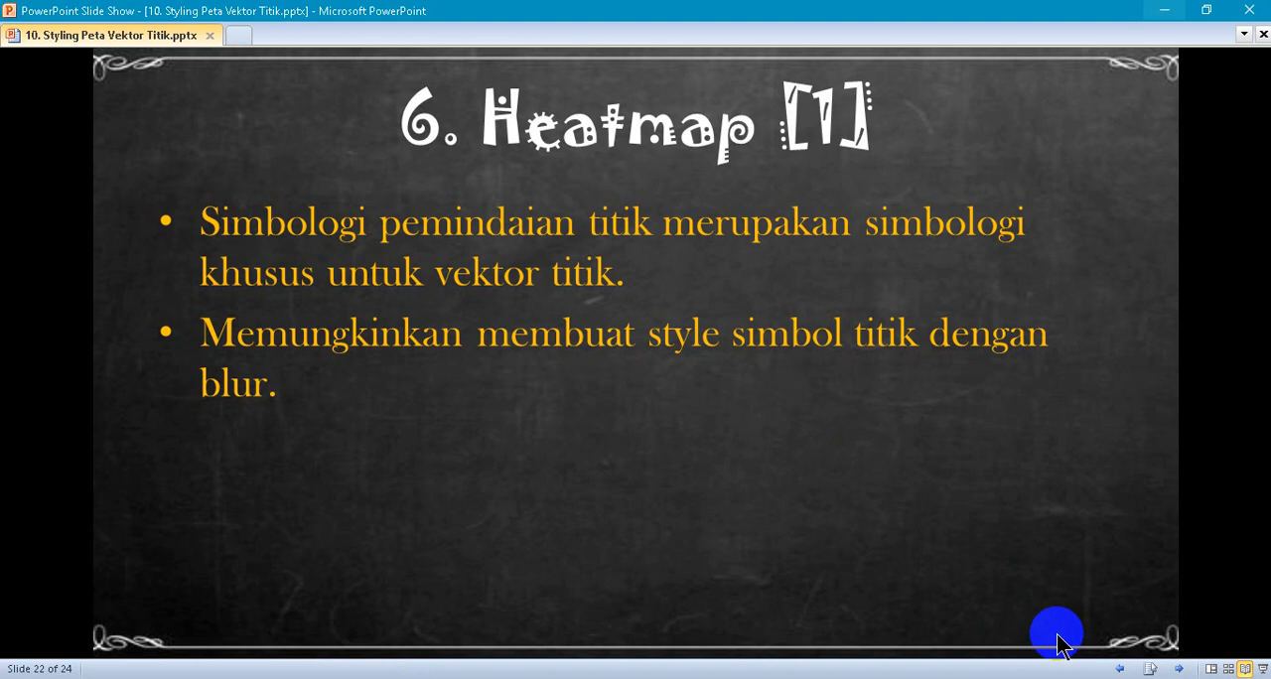
click(1179, 668)
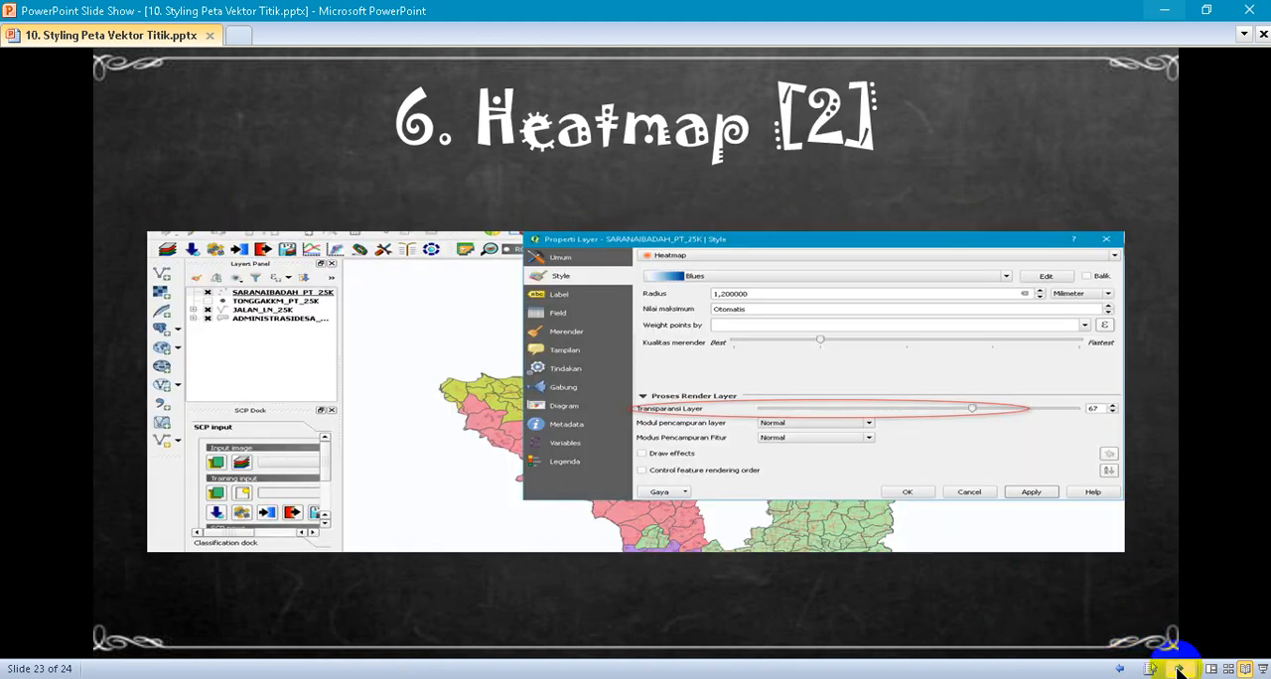
click(1179, 669)
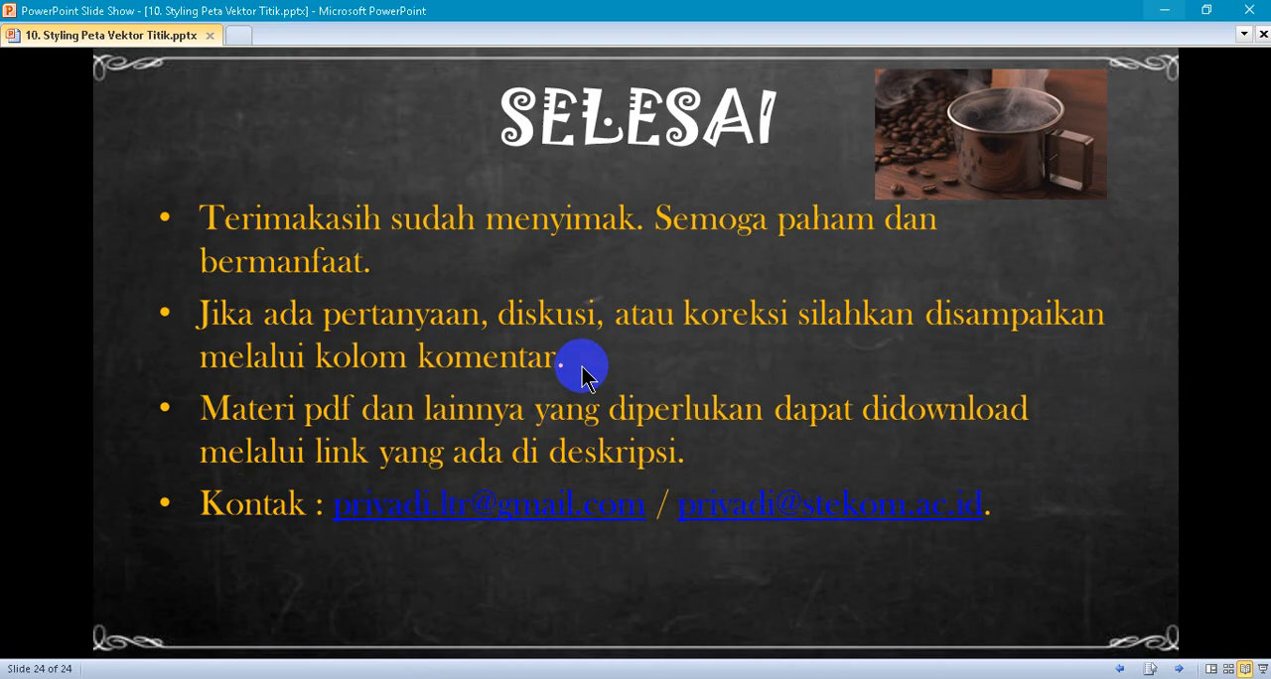
- Switch back to QGIS and dismiss the MOLUSCE plugin update notice above the map
key(alt+Tab)
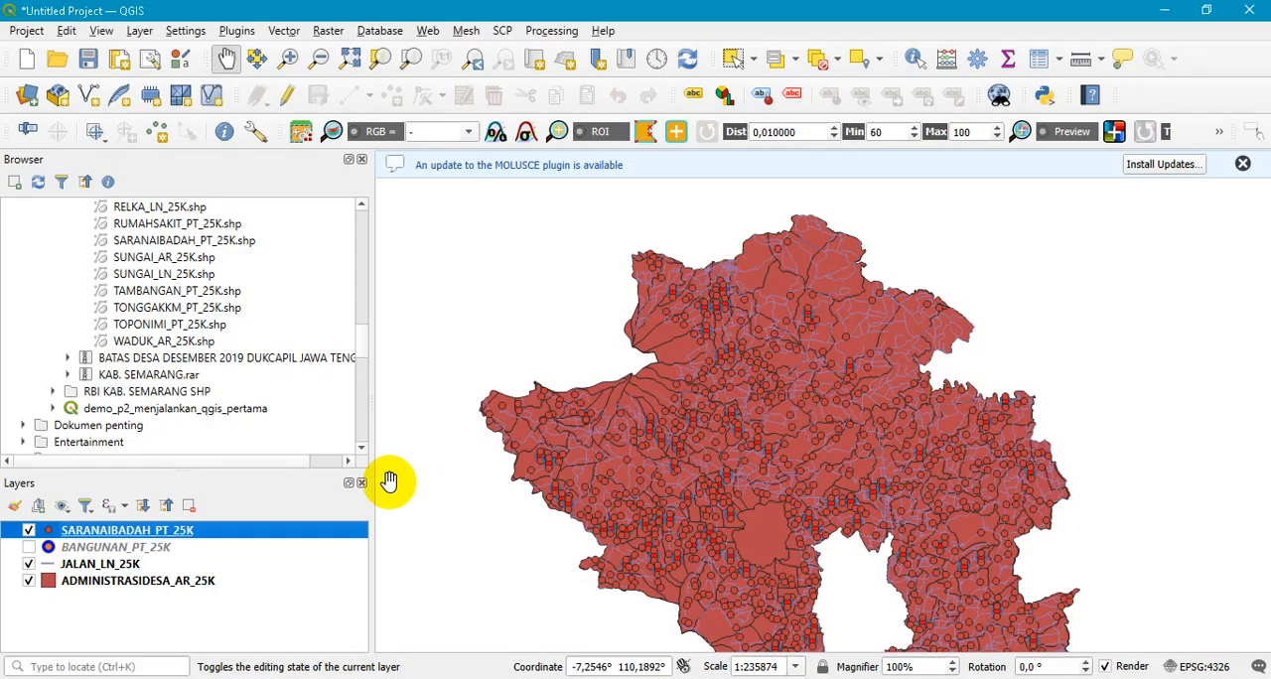
click(744, 452)
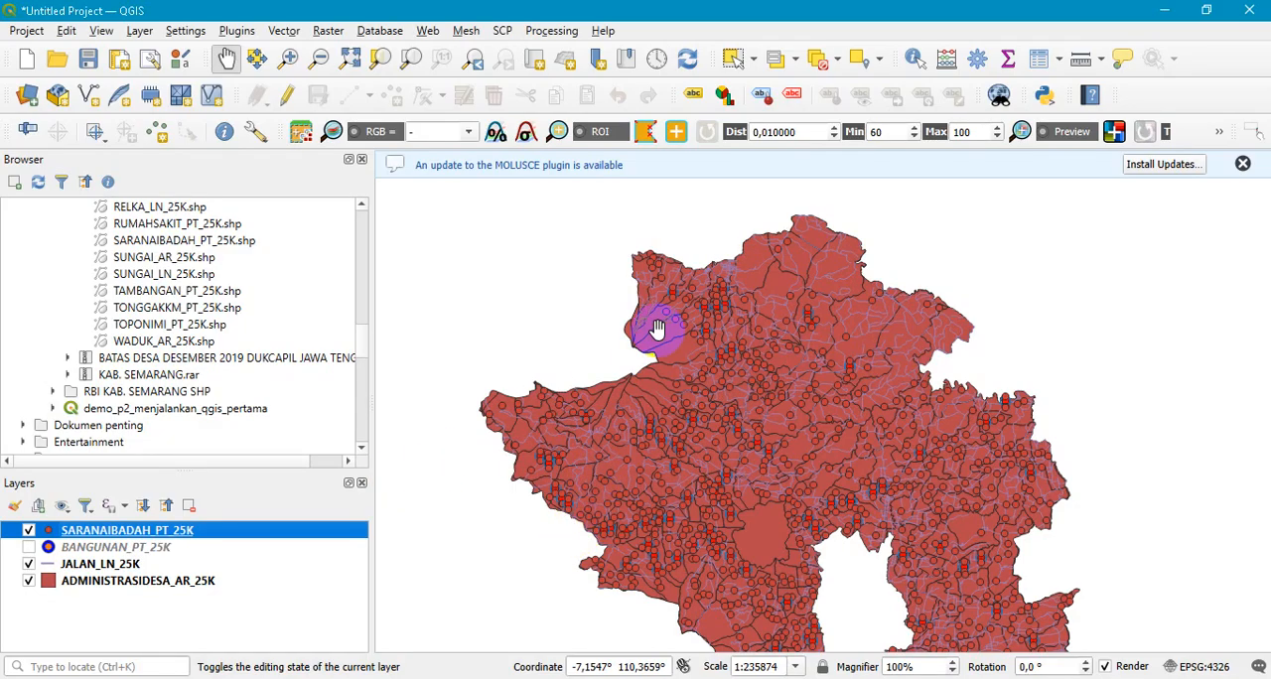
click(1243, 163)
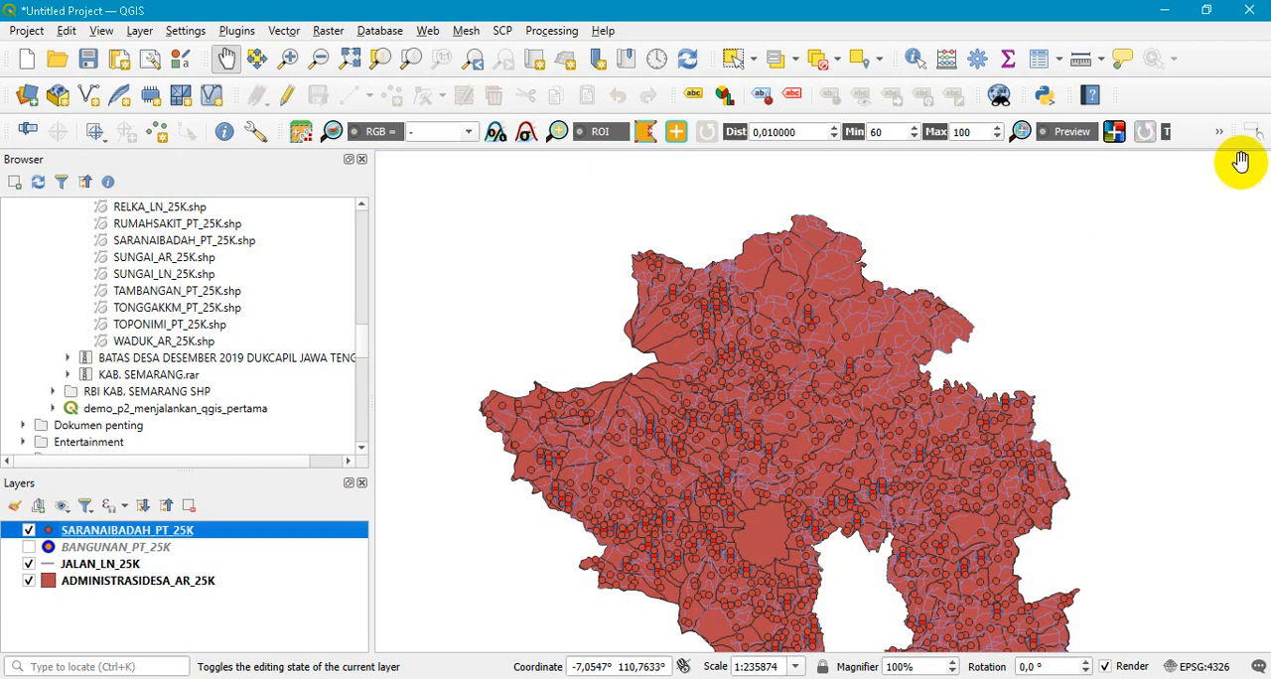
- Return to the PowerPoint slide show to display its closing slide
click(757, 309)
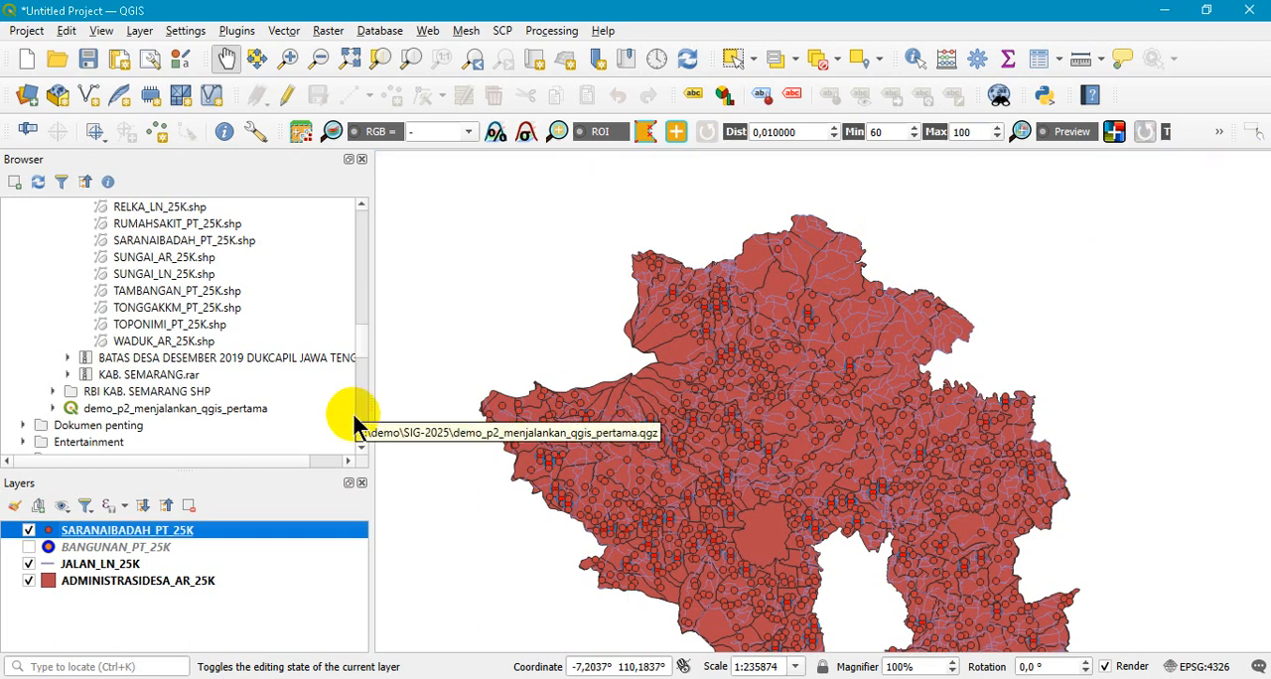
mouse_move(433, 678)
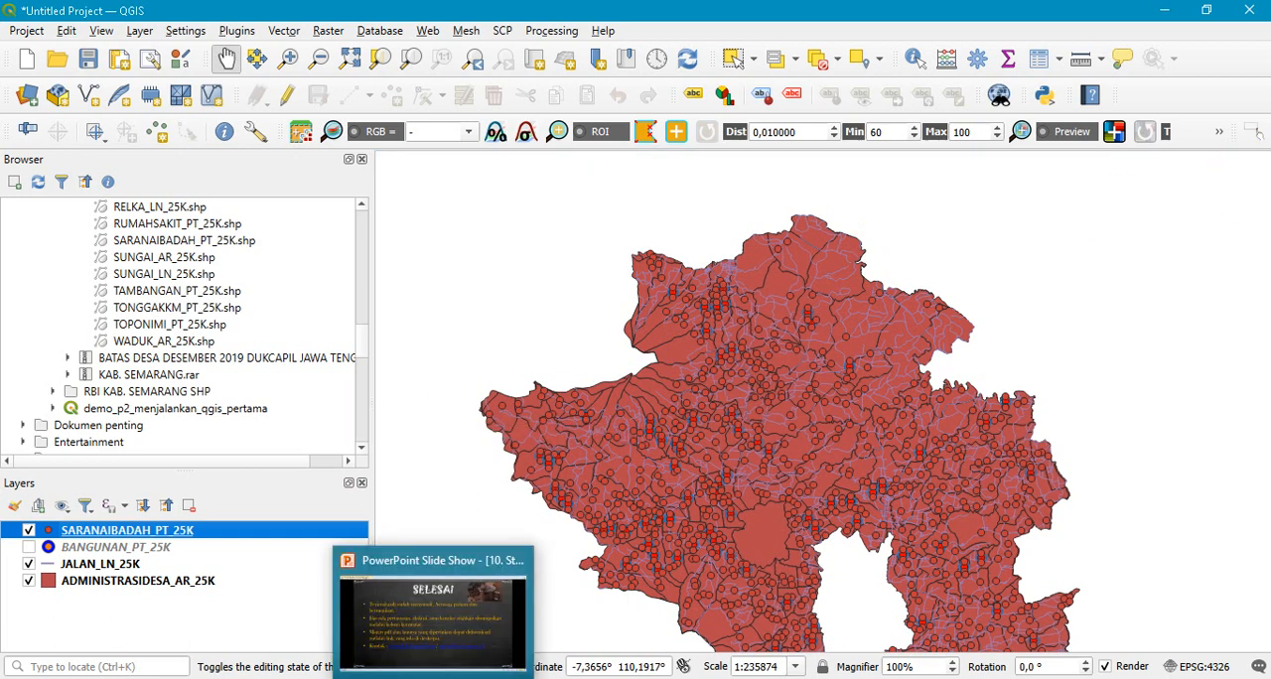
click(442, 640)
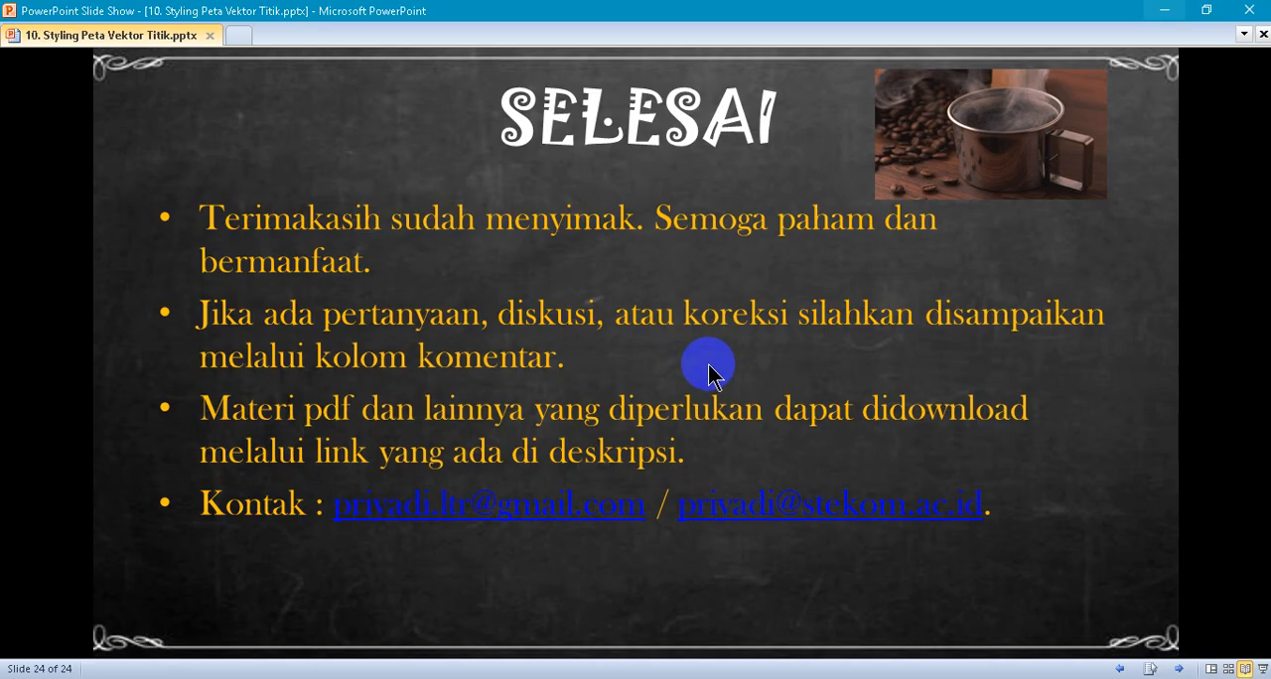